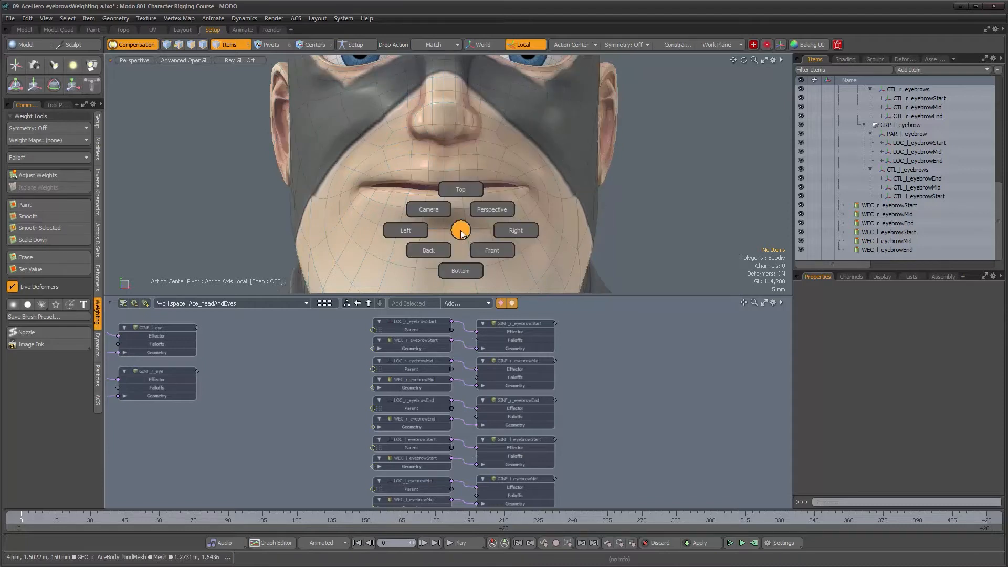
Step: Add a locator in the front view and set its display size to 0.01
click(478, 252)
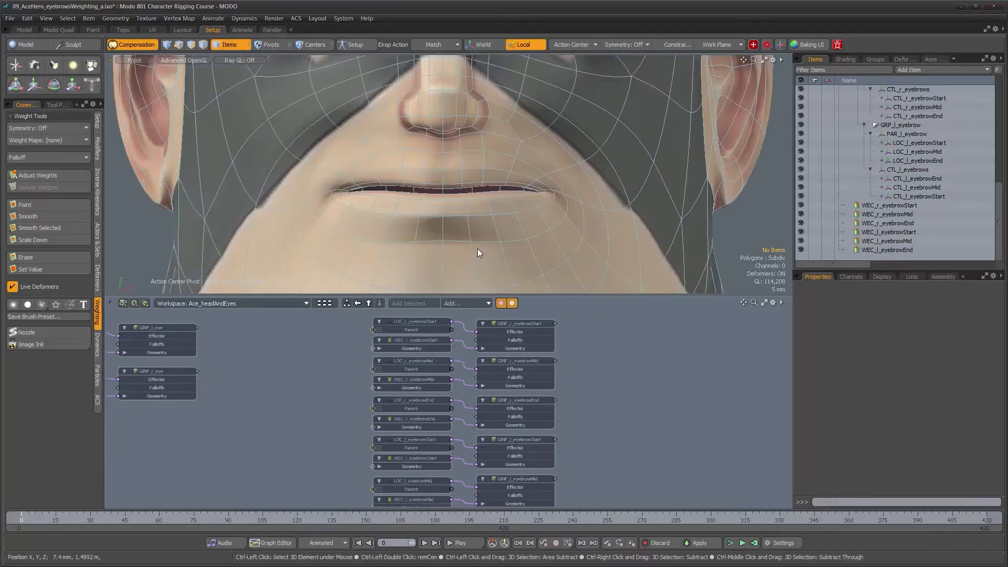
ctrl+alt+drag(487, 227, 454, 195)
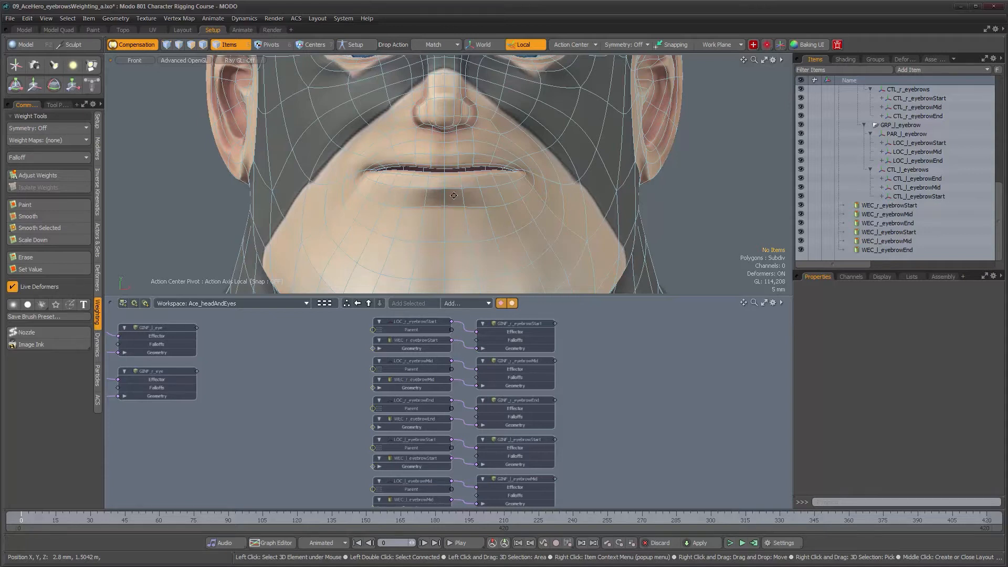
scroll(454, 195, up, 5)
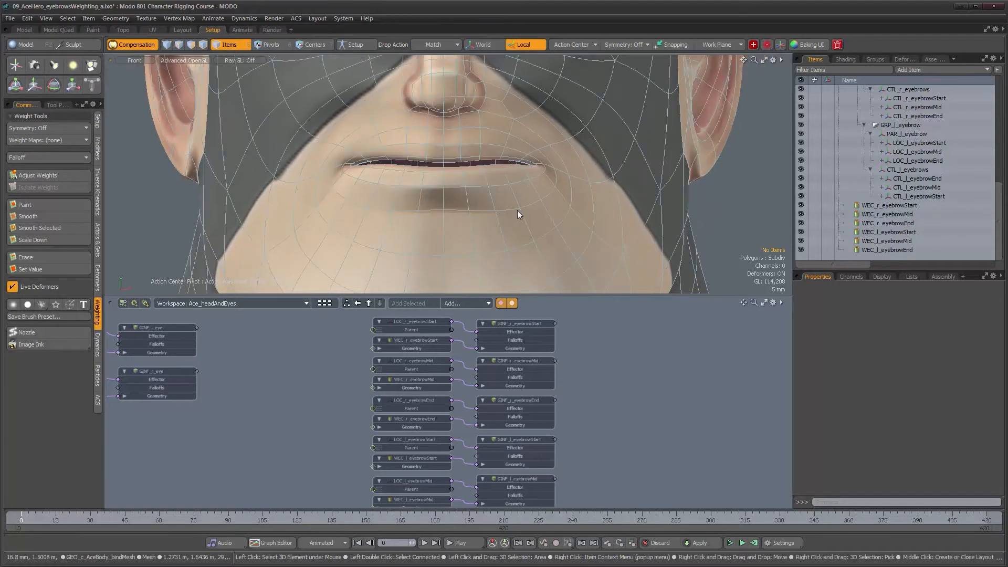
key(shift+l)
scroll(898, 222, down, 1)
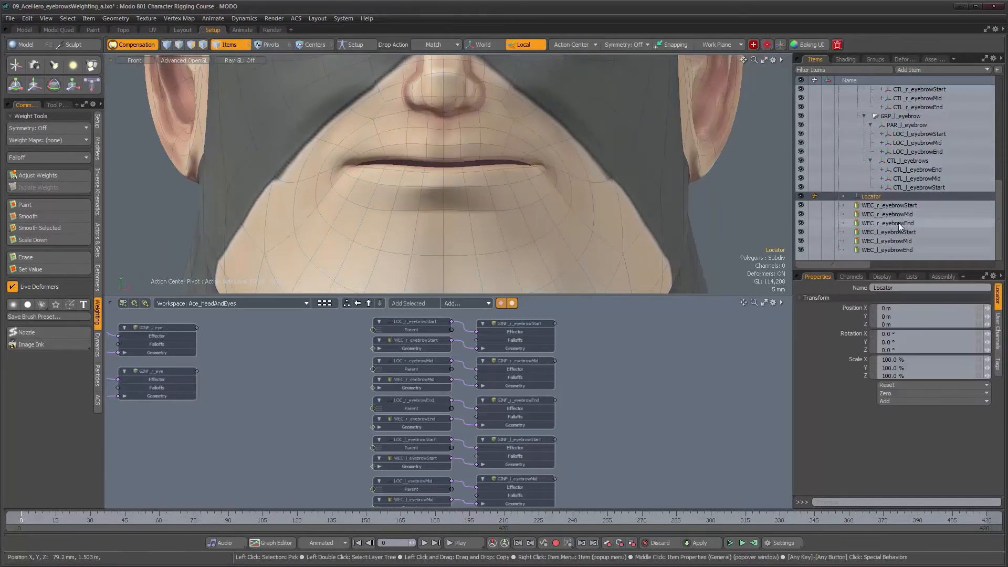
click(886, 276)
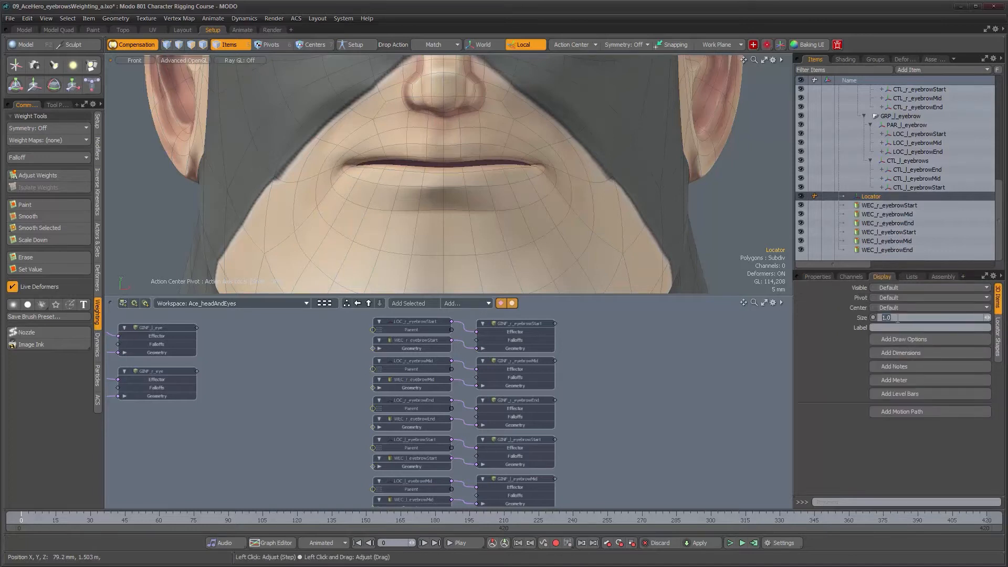
Step: Raise the locator vertically from the origin to the height of the character's head
ctrl+alt+drag(491, 235, 388, 229)
alt+drag(445, 220, 394, 210)
alt+drag(430, 263, 430, 181)
ctrl+alt+drag(430, 197, 391, 197)
alt+right_drag(390, 197, 362, 198)
alt+right_drag(494, 231, 465, 233)
alt+drag(472, 237, 438, 93)
key(w)
drag(435, 140, 435, 70)
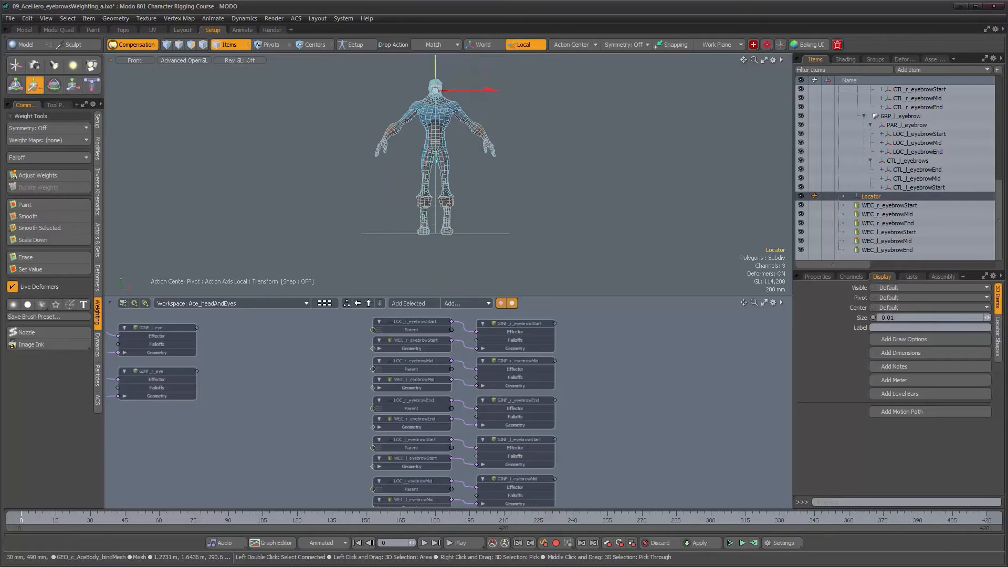
Step: Place the locator on the character's right mouth corner, at about X -23.2 mm, Y 1.511 m
key(shift+a)
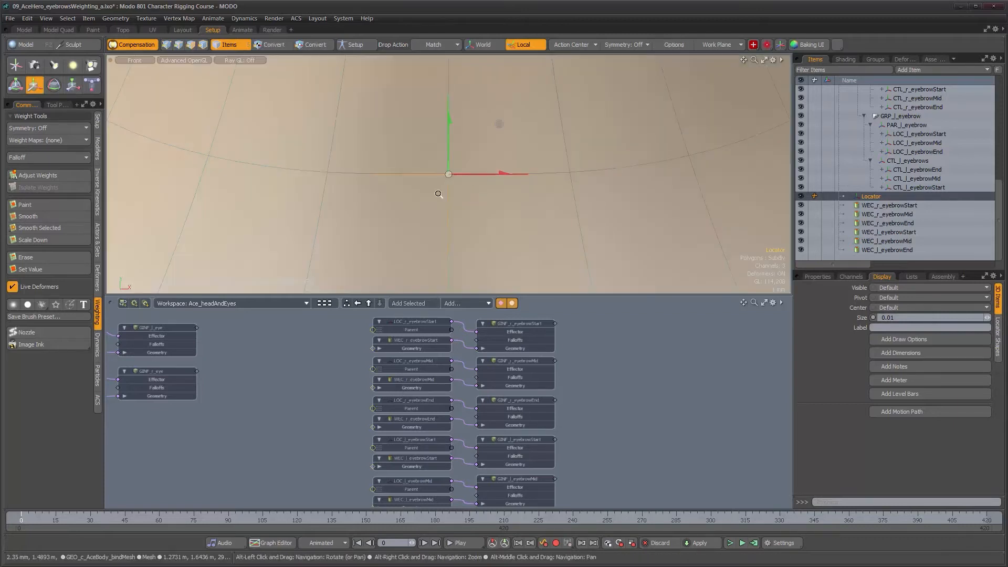
alt+right_drag(437, 191, 425, 192)
alt+drag(426, 192, 413, 225)
alt+right_drag(413, 225, 435, 220)
drag(454, 187, 454, 145)
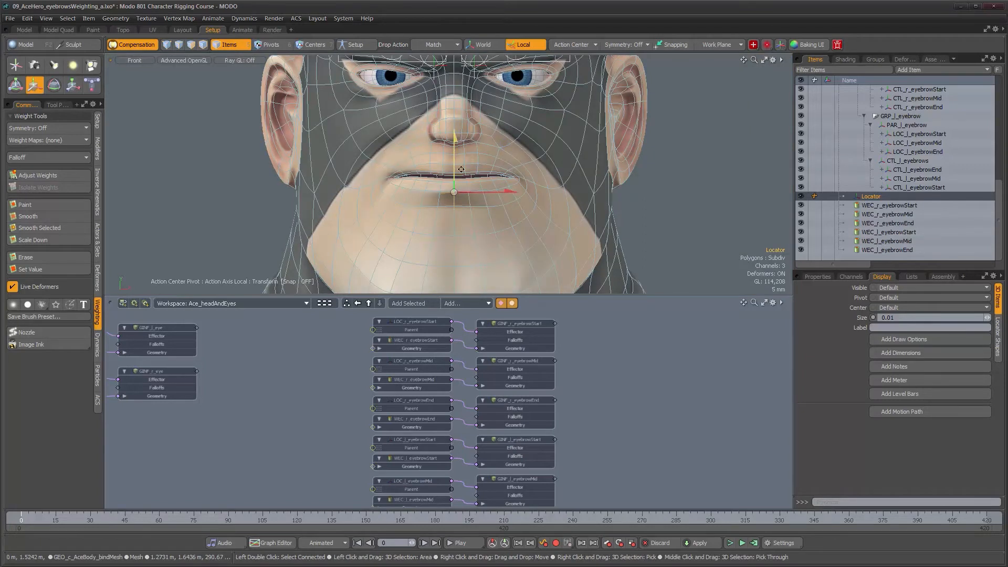
alt+right_drag(456, 181, 495, 178)
alt+drag(495, 179, 426, 173)
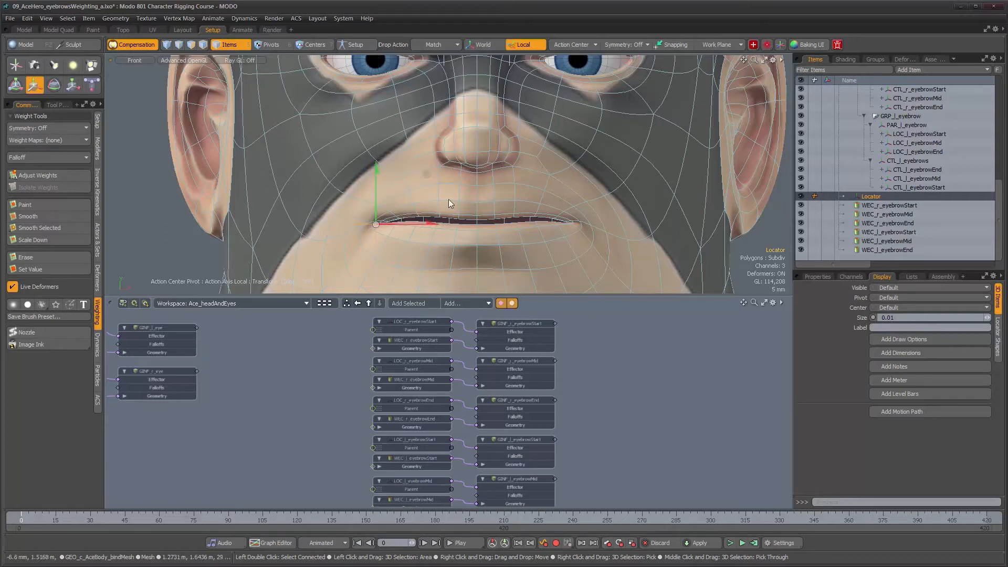
Step: Duplicate the corner locator onto the lower lip at about X -11.2 mm, Y 1.5094 m, and duplicate that copy to X 0
key(ctrl+d)
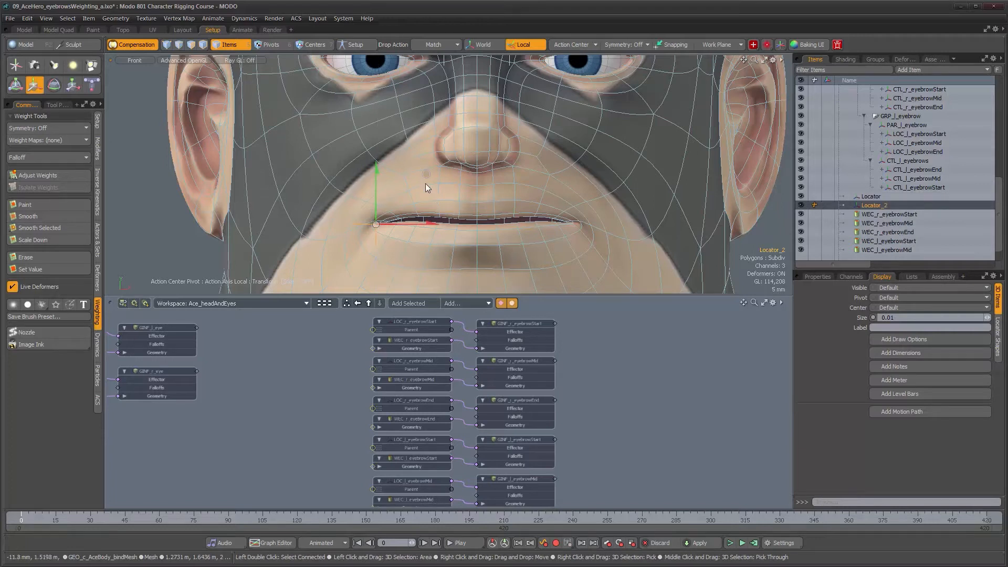
drag(429, 176, 479, 183)
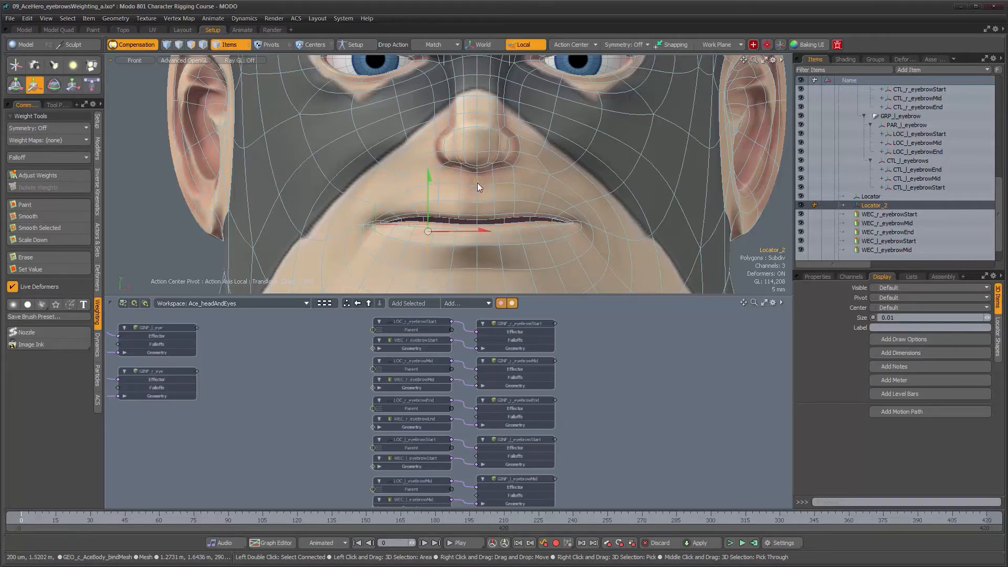
key(ctrl+d)
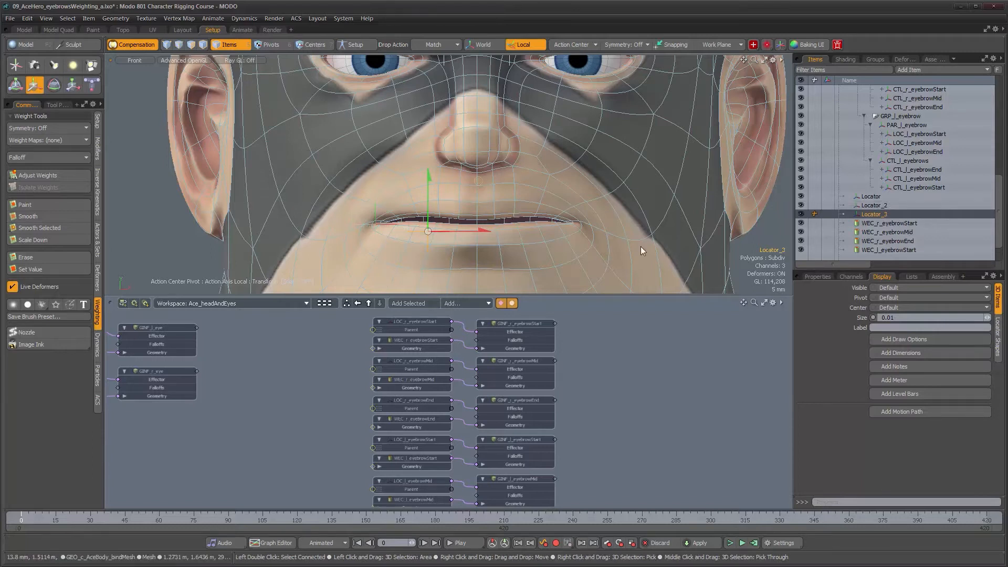
click(817, 277)
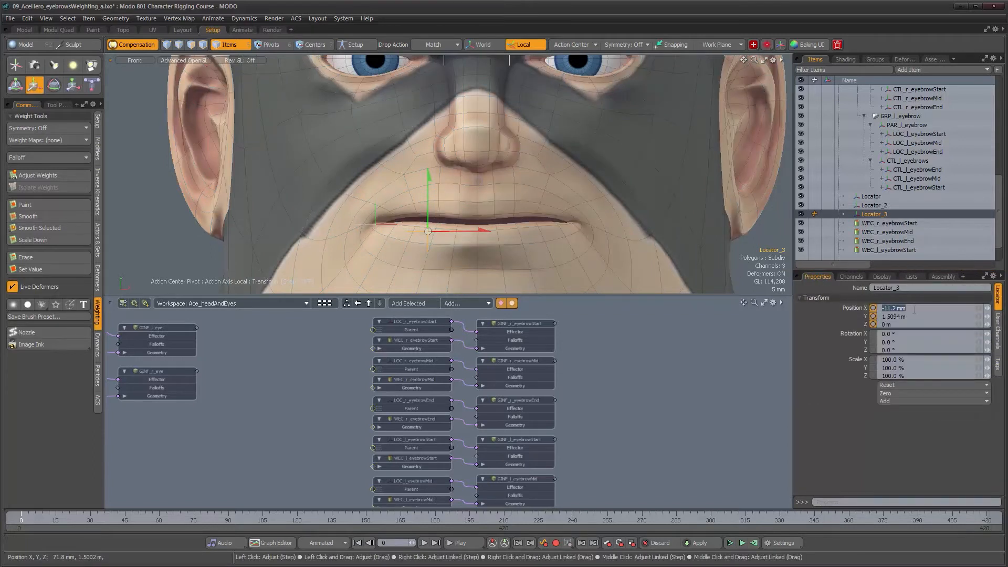
text(0)
key(Return)
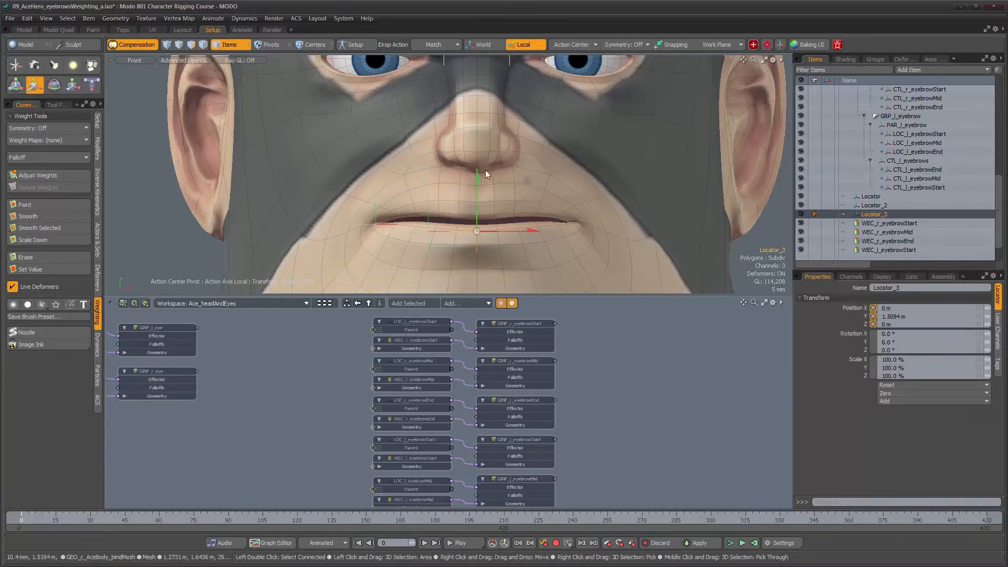
Step: Duplicate the lower-lip locator on the character's right and mirror the copy by setting its X position to 11.2 mm
click(445, 232)
key(ctrl)
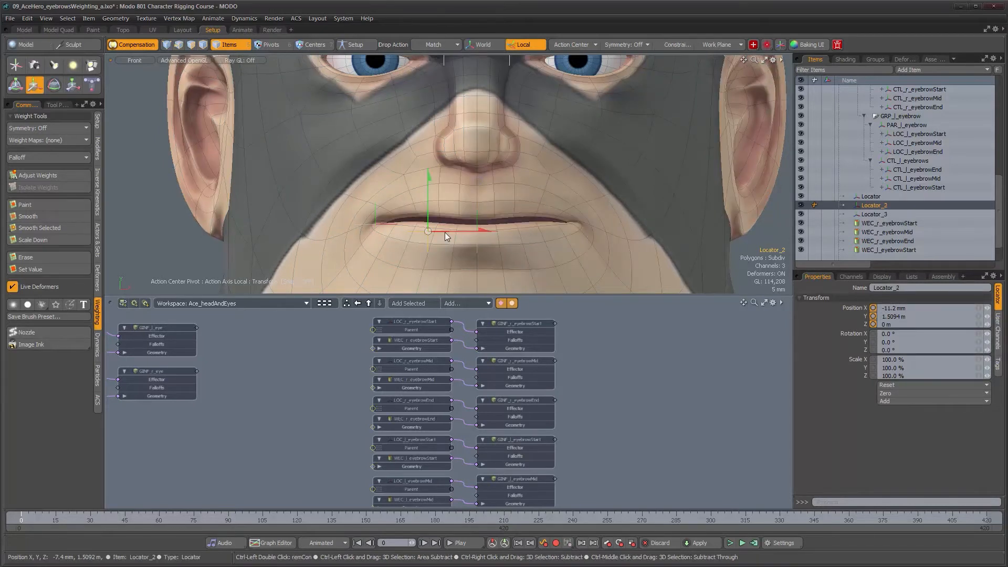
key(ctrl+d)
click(892, 308)
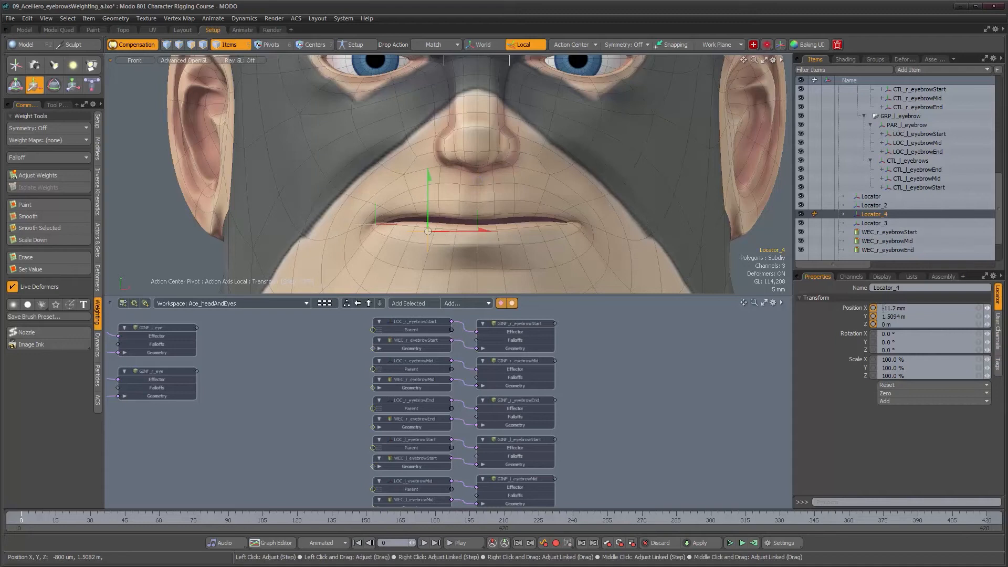
key(Delete)
key(Return)
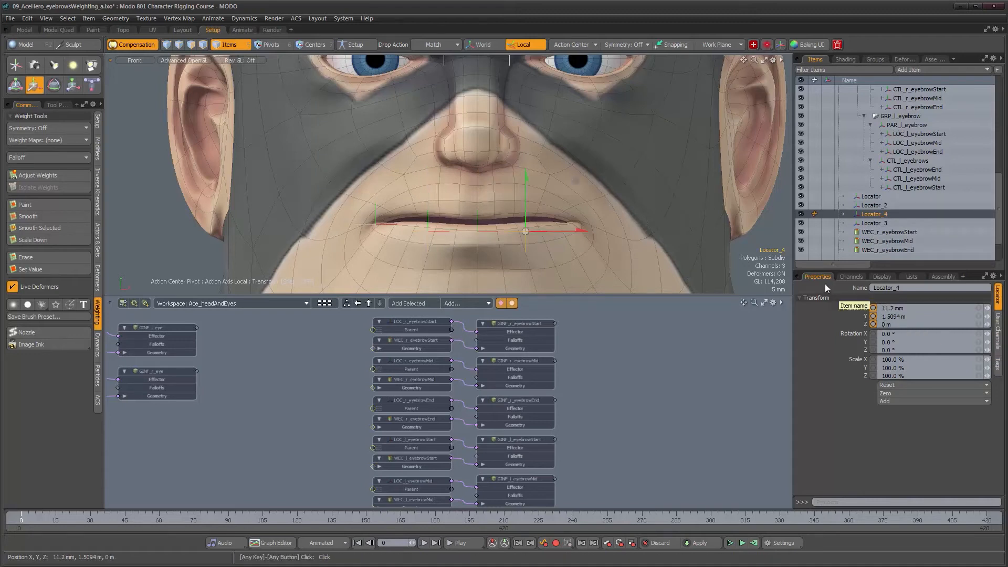
Step: Duplicate the right mouth corner locator and set the copy's X position to 23.2 mm for the opposite corner
click(374, 225)
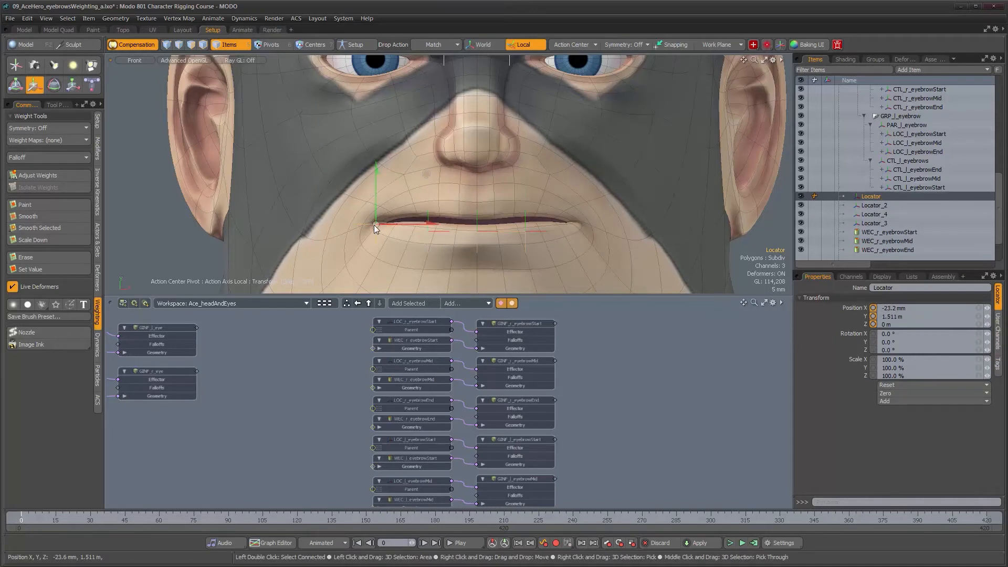
key(ctrl+d)
click(893, 309)
key(Return)
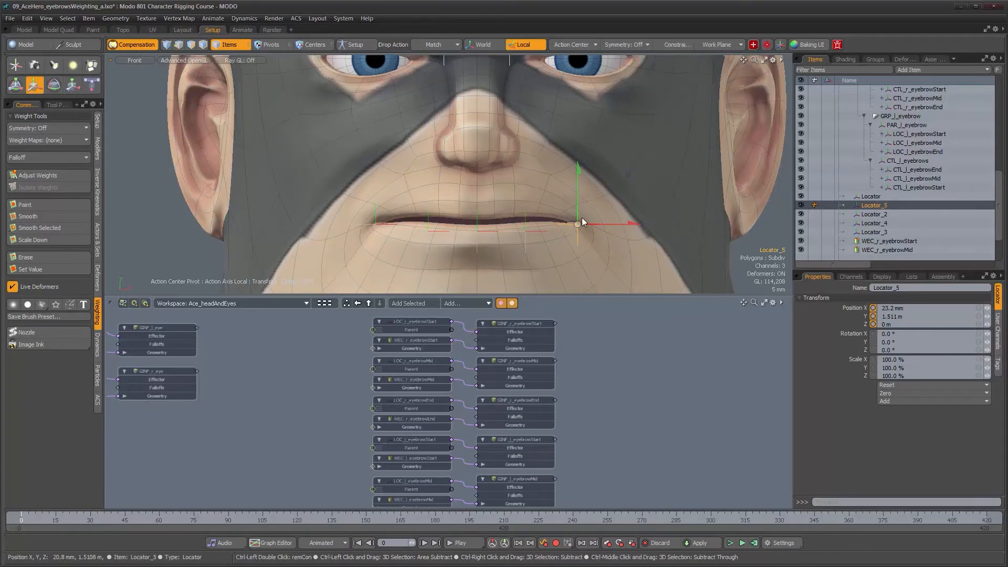
Step: Duplicate the left mouth corner locator and move the copy onto the upper lip at about X 11.2 mm, Y 1.514 m
key(ctrl+d)
drag(627, 175, 577, 157)
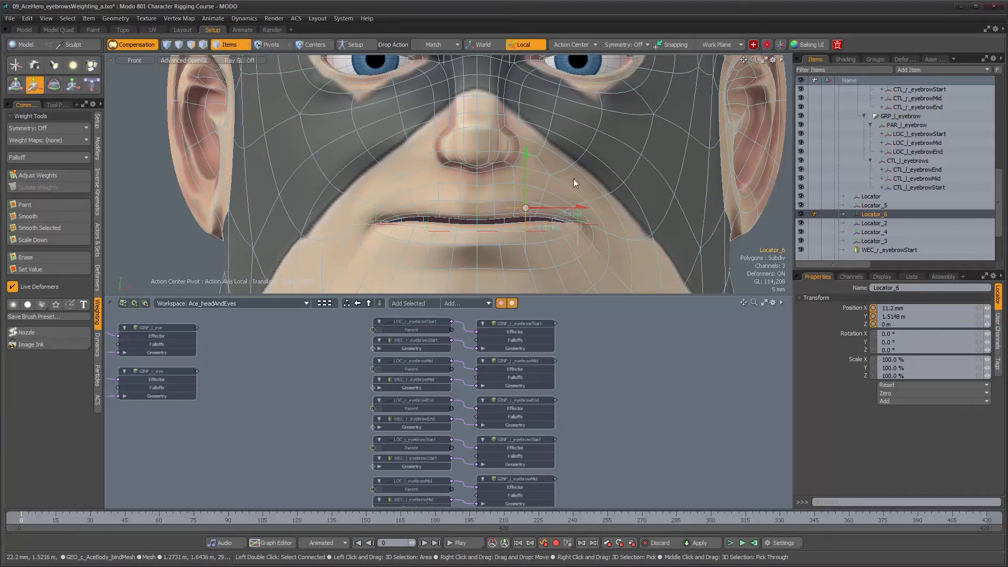
drag(525, 153, 526, 156)
Step: Raise both side locators of the lower lip together to about Y 1.5102 m
click(526, 233)
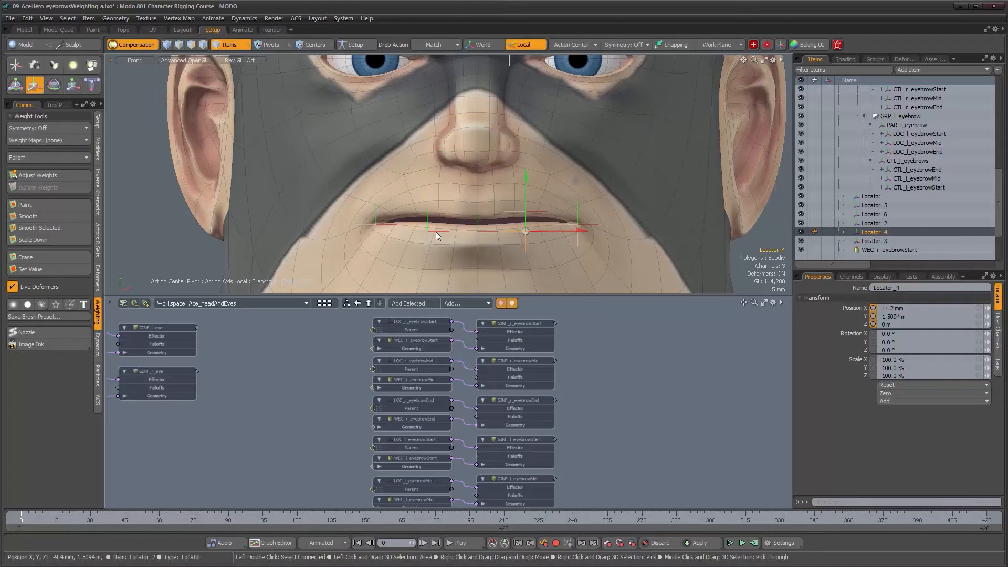
shift+click(435, 232)
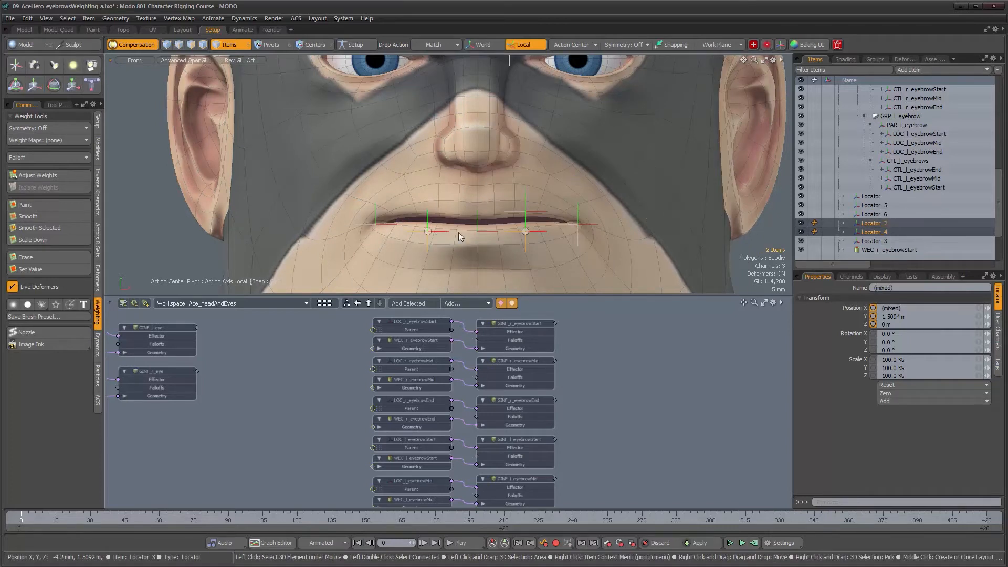
key(w)
drag(433, 181, 432, 177)
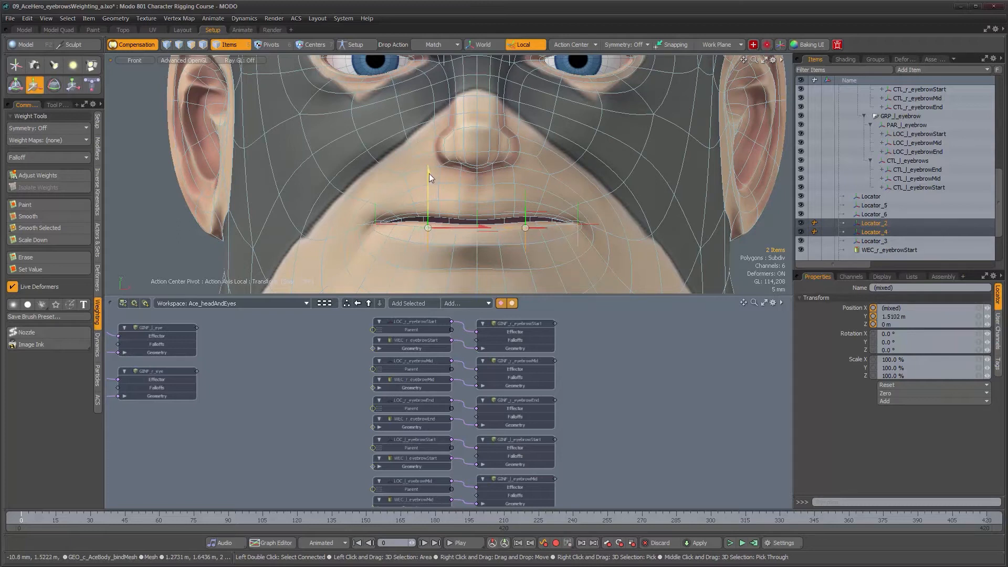
Step: Duplicate the upper-lip locator and mirror the copy by setting its X position to -11.2 mm
click(527, 202)
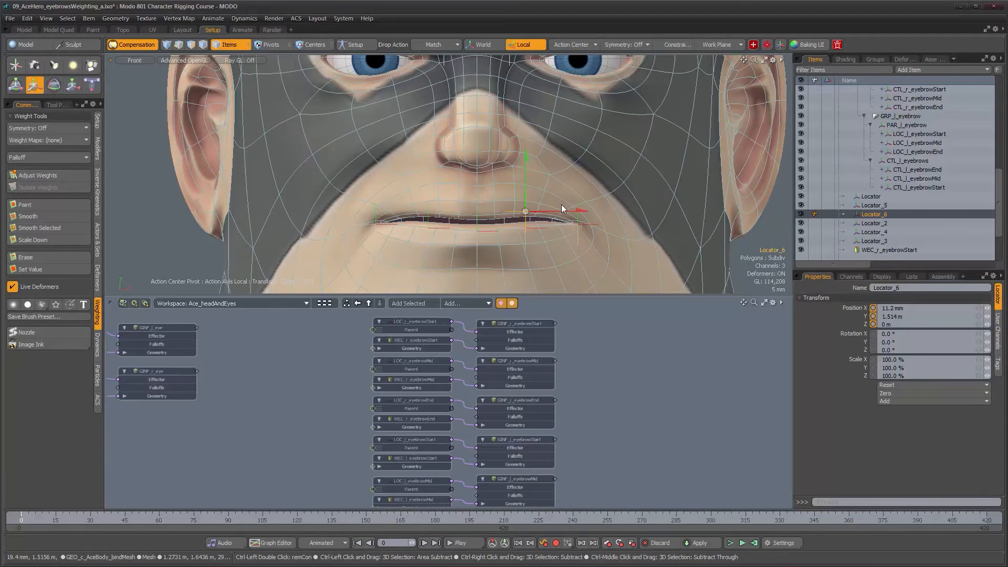
key(ctrl+d)
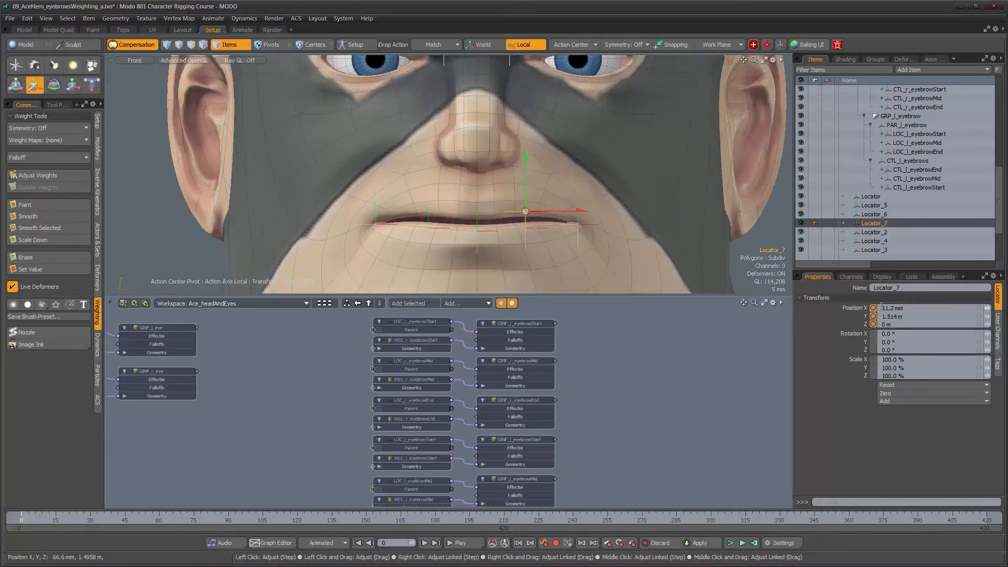
text(-)
key(Return)
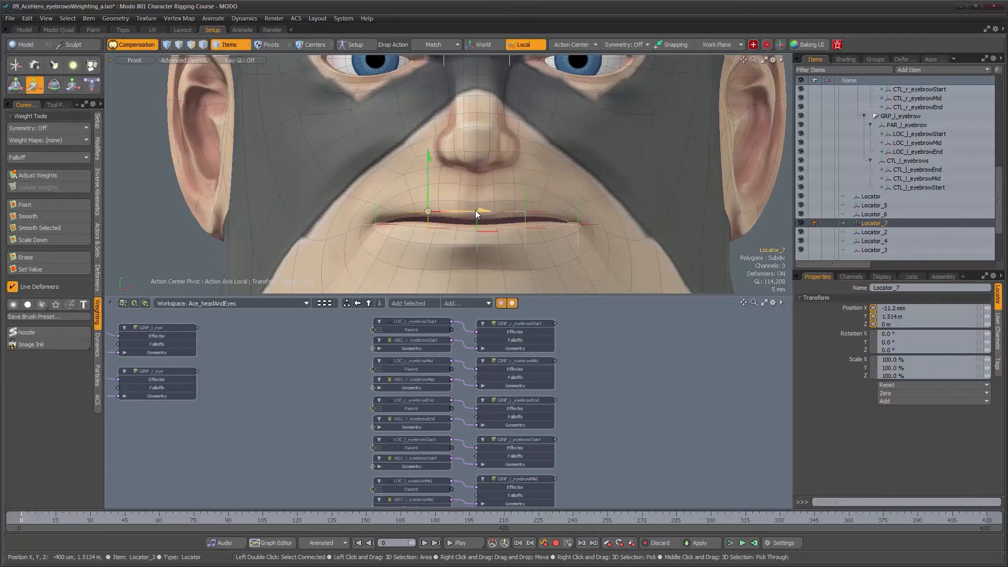
Step: Duplicate the upper-lip locator, set the copy's X position to 0, and lower it to about Y 1.5131 m
key(ctrl+d)
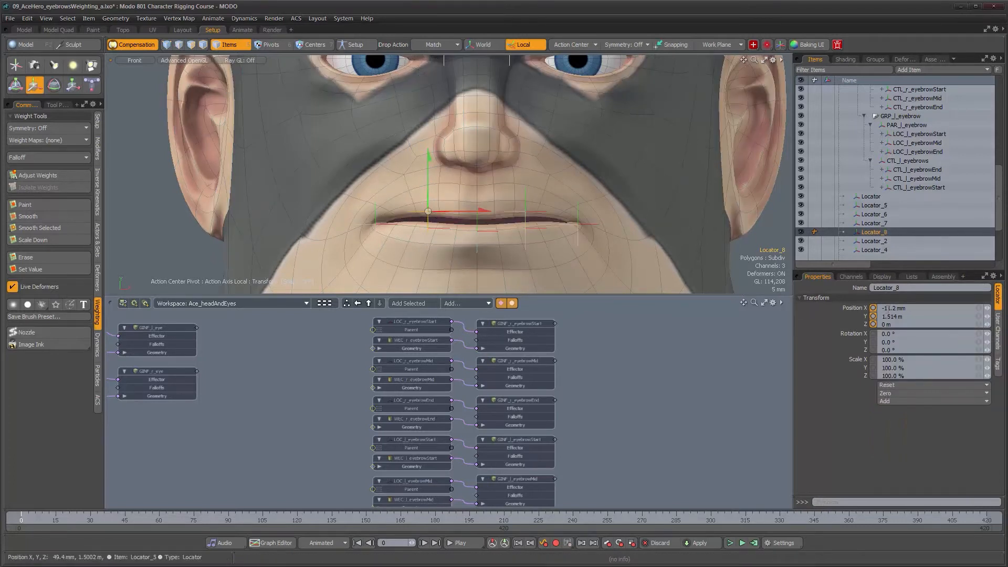
click(912, 308)
text(0)
key(Return)
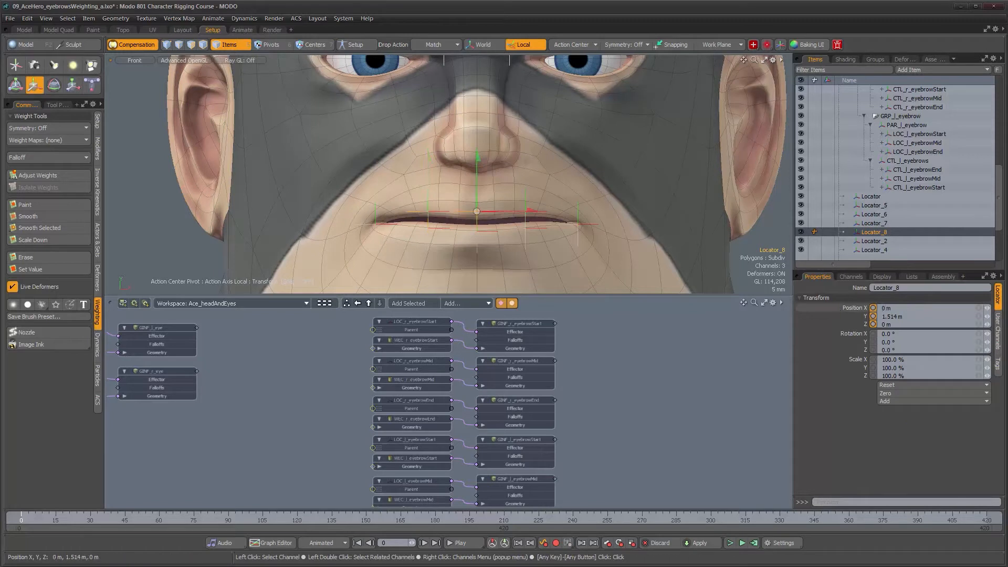
scroll(478, 163, up, 5)
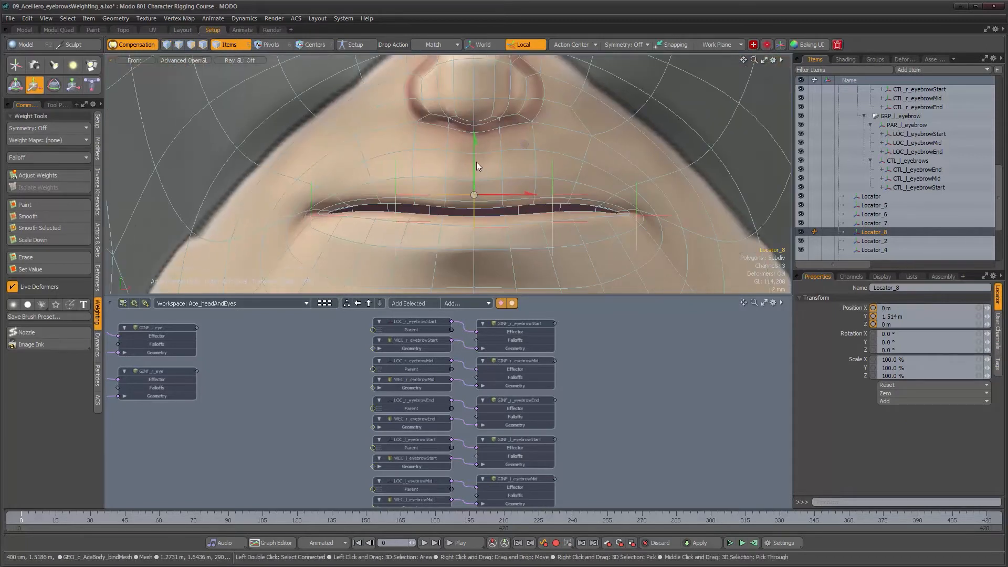
drag(474, 161, 474, 167)
Step: Select the locators from Locator through Locator_4 in perspective view and move them forward to the mouth surface at about Z 133.5 mm
ctrl+alt+drag(577, 202, 510, 209)
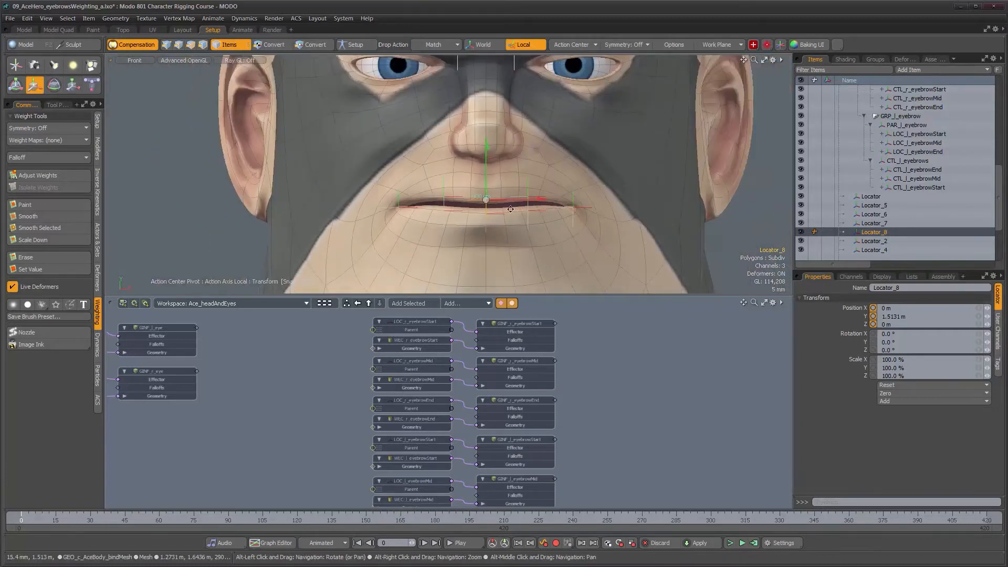
key(ctrl+space)
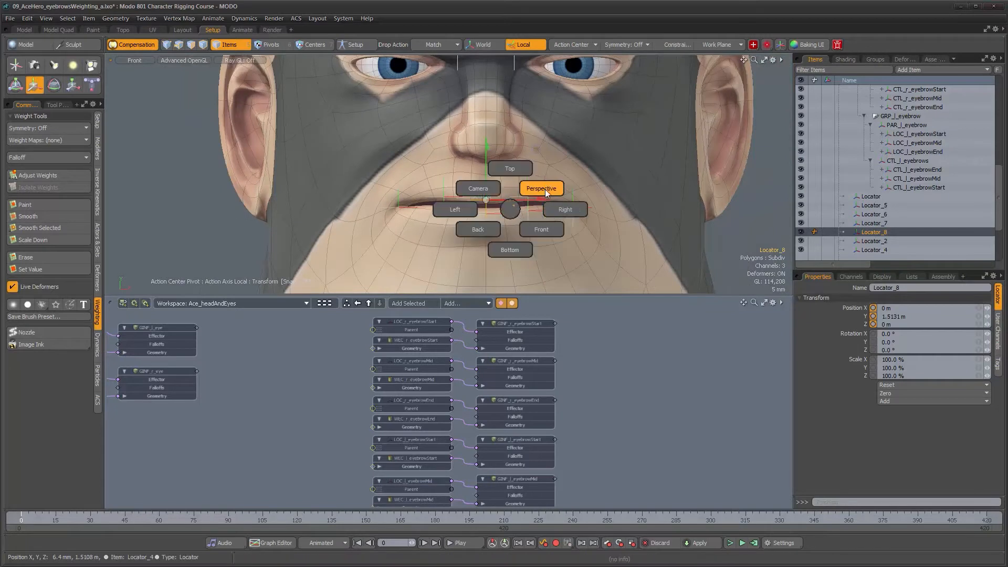
click(543, 188)
alt+drag(543, 187, 585, 211)
click(867, 197)
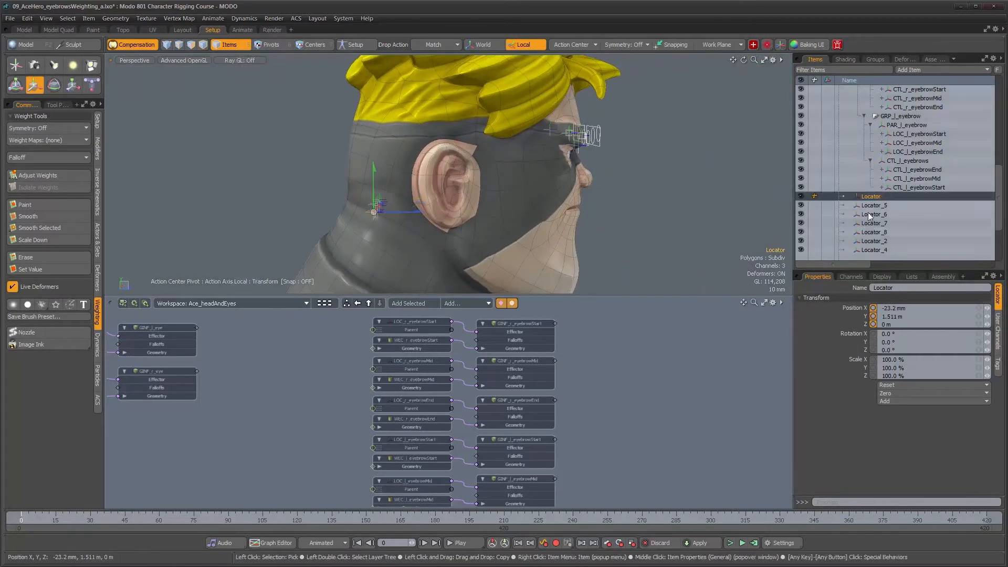
shift+click(871, 249)
drag(419, 204, 610, 206)
alt+drag(610, 206, 426, 212)
alt+right_drag(426, 212, 515, 187)
alt+drag(516, 188, 543, 194)
alt+drag(744, 227, 669, 235)
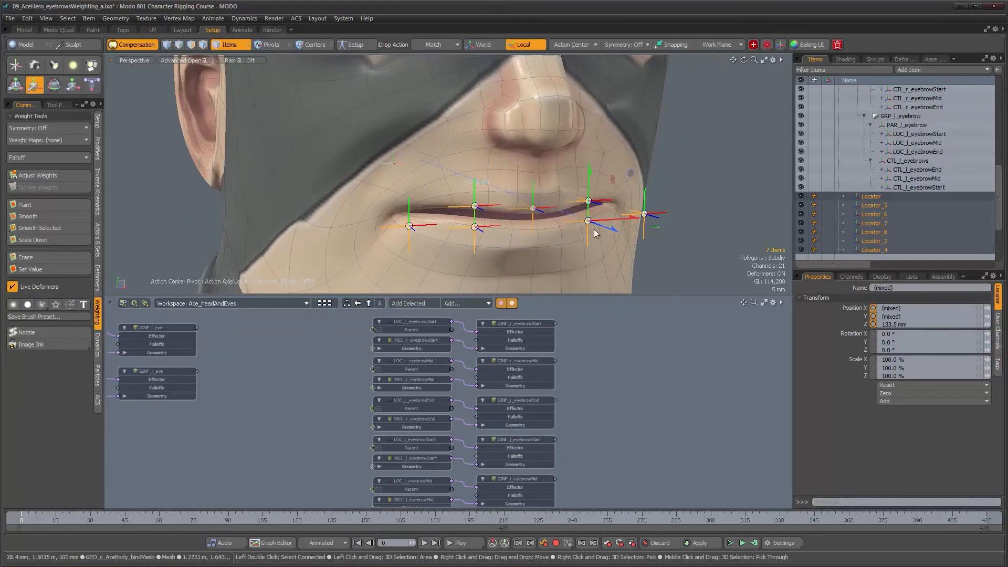
Step: Check the positions of the mouth locators one by one, from Locator through Locator_4
click(875, 196)
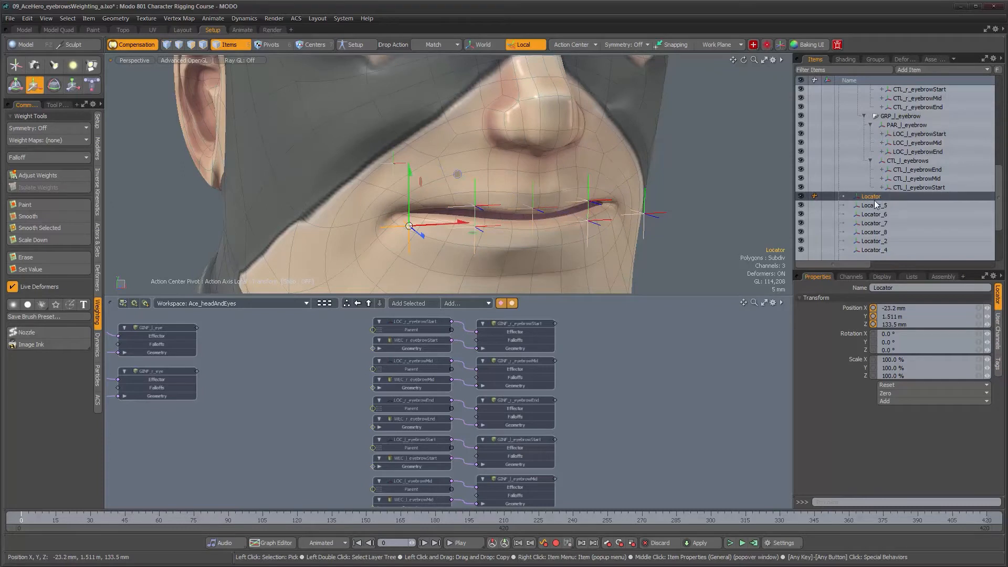
click(874, 205)
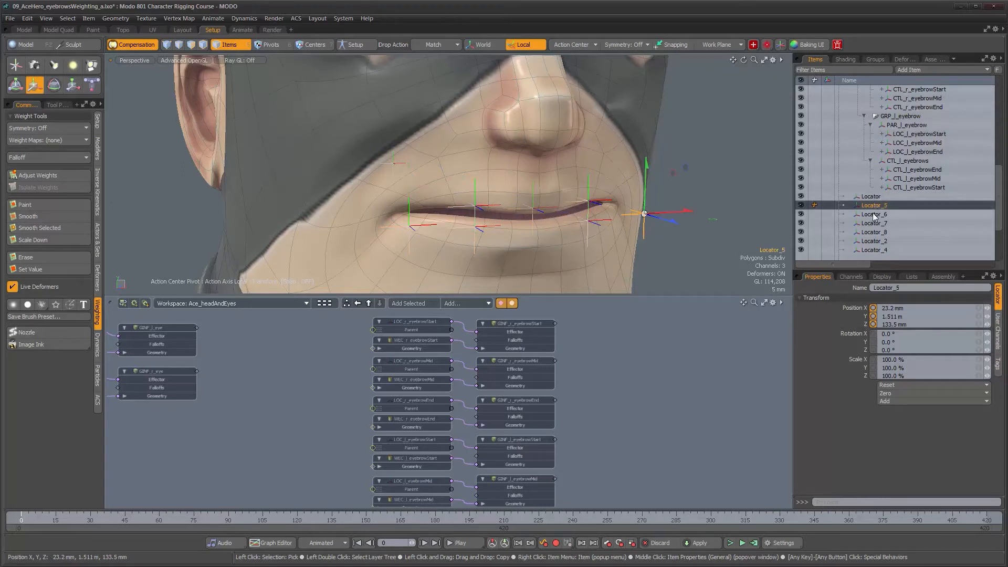
click(873, 214)
click(872, 225)
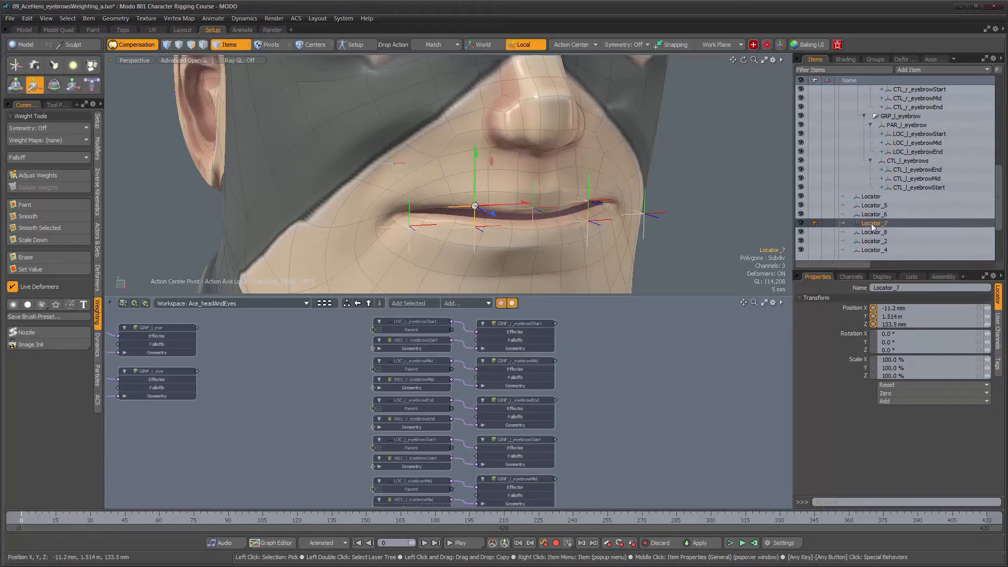
click(872, 232)
click(869, 241)
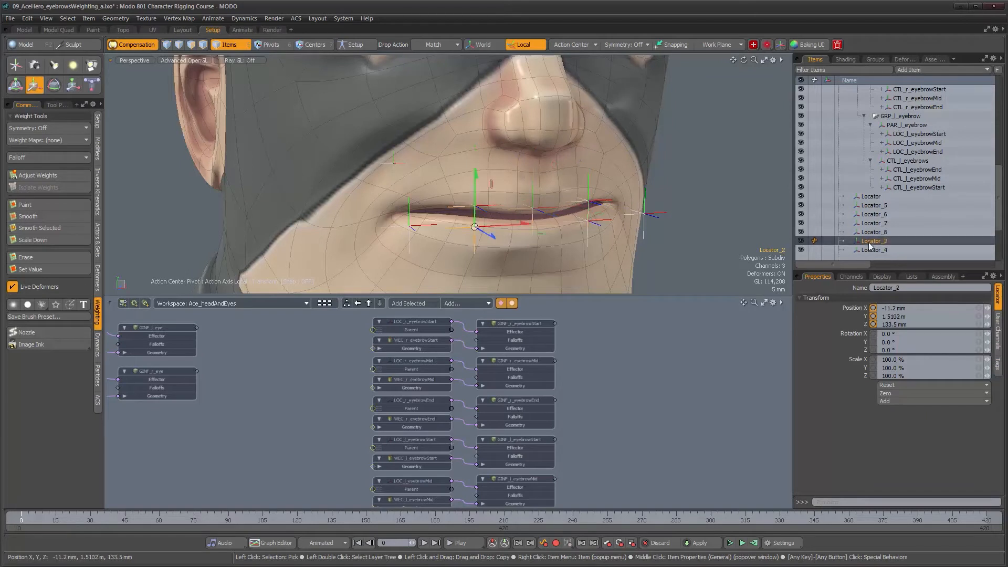
click(868, 248)
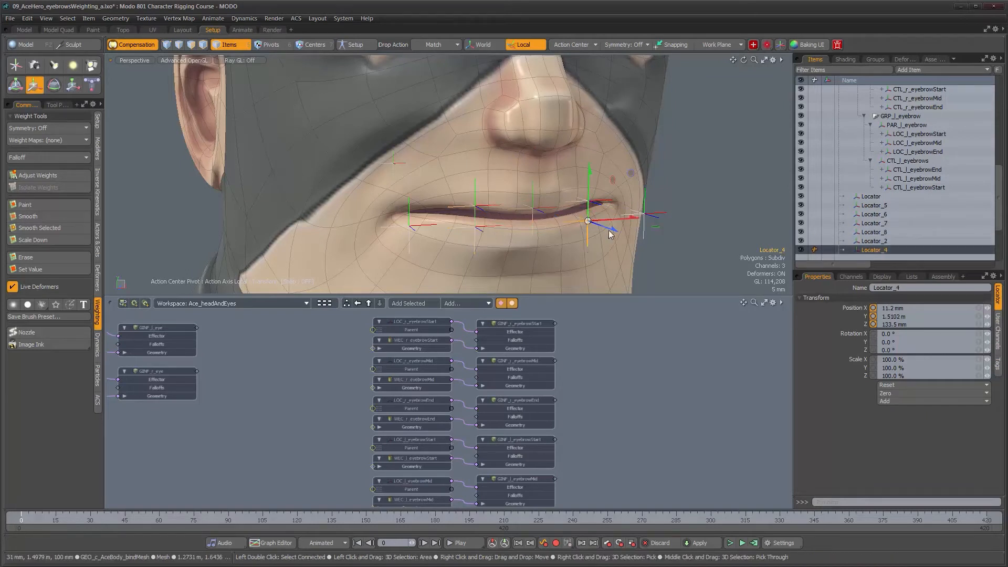
scroll(590, 224, down, 2)
scroll(878, 215, down, 2)
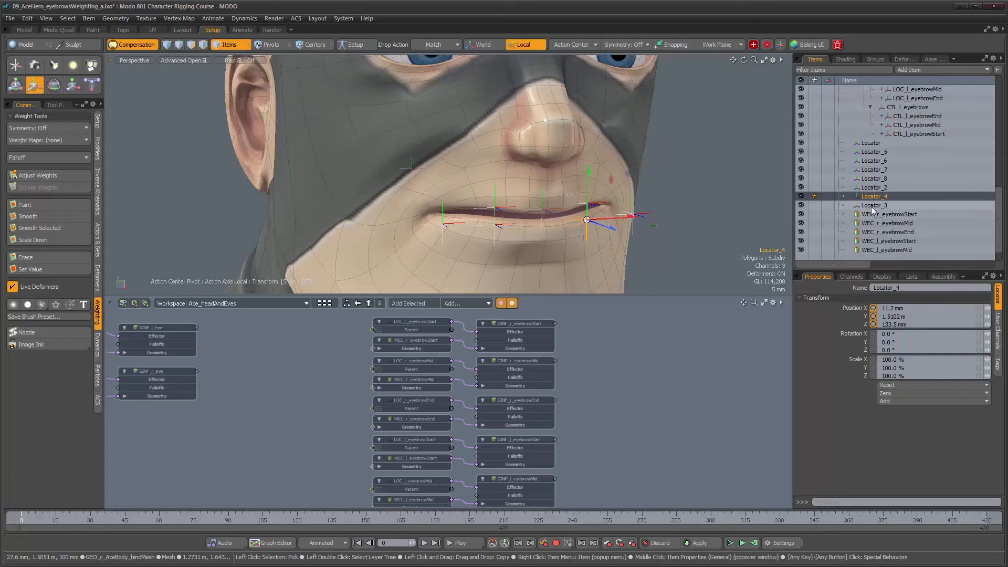
Step: Copy Locator_4's Z position of 133.5 mm to the lower-lip centre locator, Locator_3
click(870, 206)
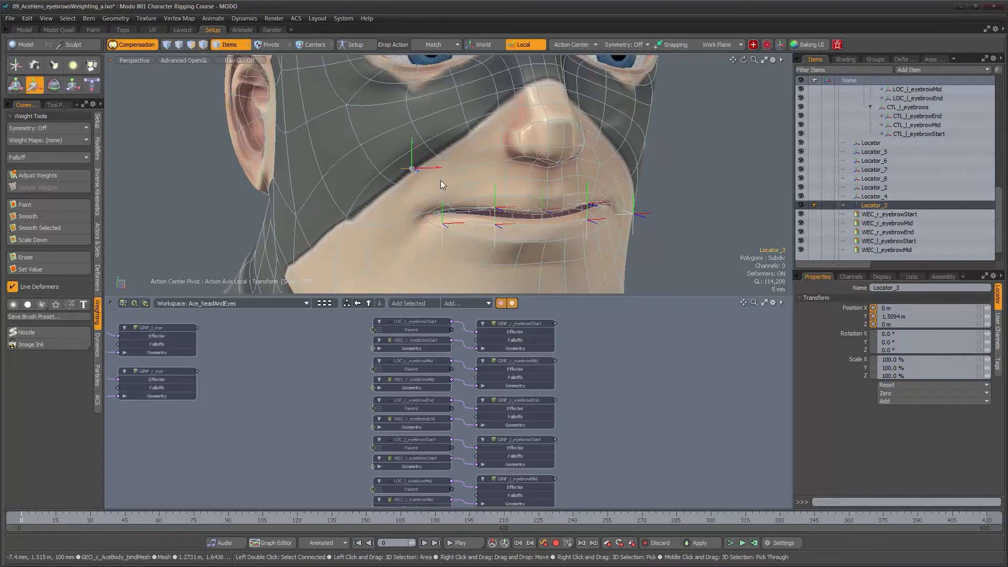
click(882, 196)
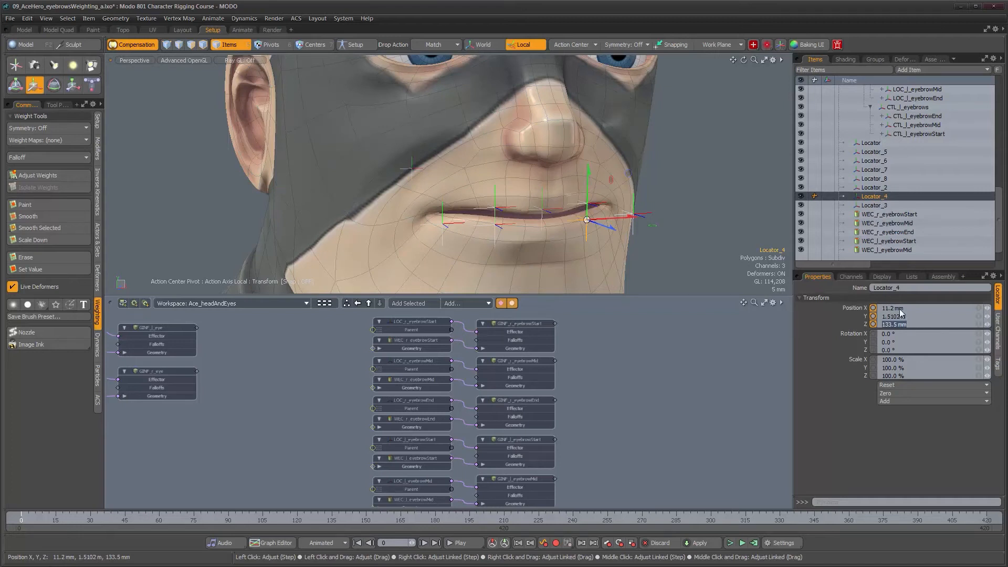
click(873, 206)
click(894, 323)
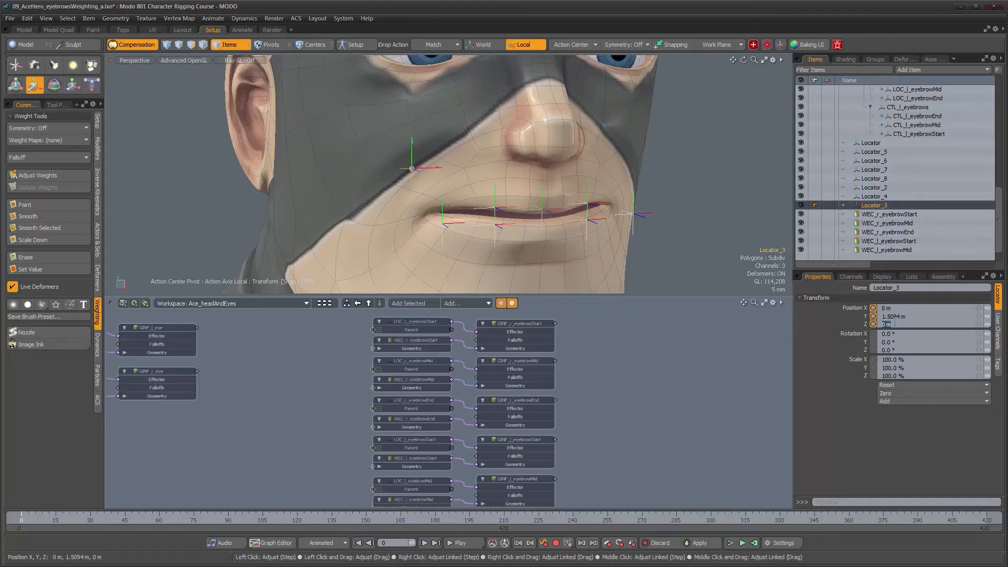
key(Return)
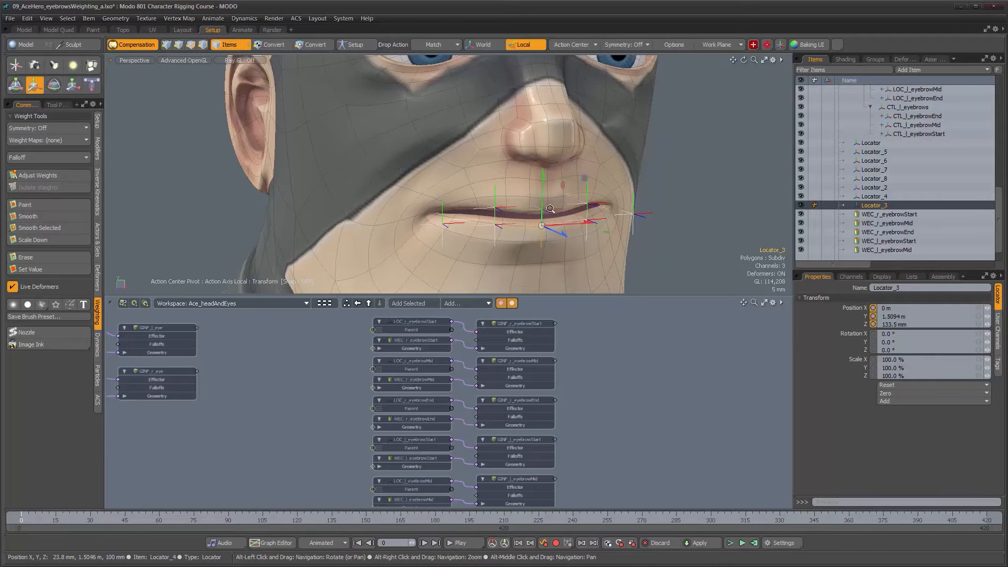
Step: Select all eight mouth locators and move them forward together to about Z 134 mm
scroll(559, 195, up, 3)
scroll(559, 195, up, 1)
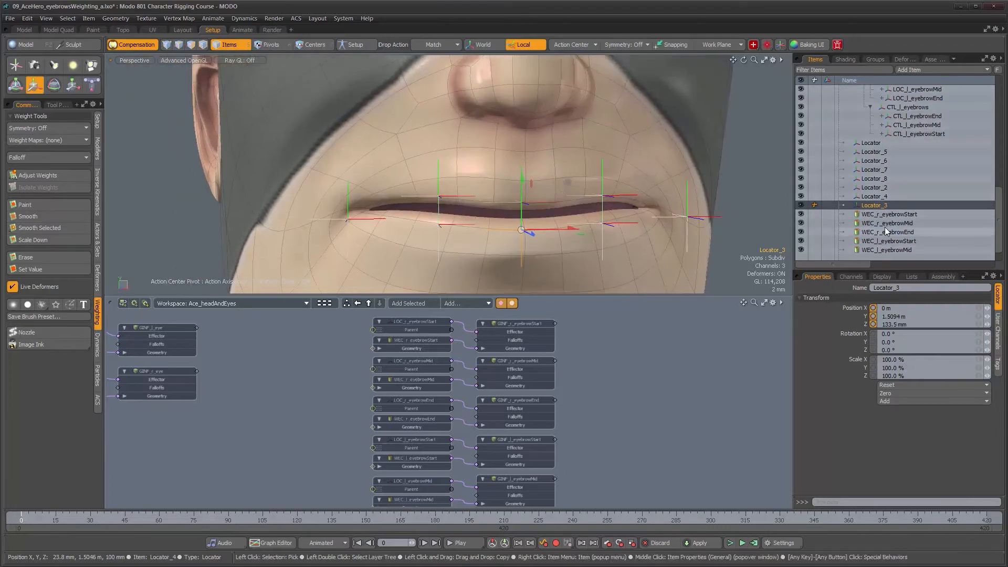
shift+click(870, 143)
alt+drag(472, 215, 619, 237)
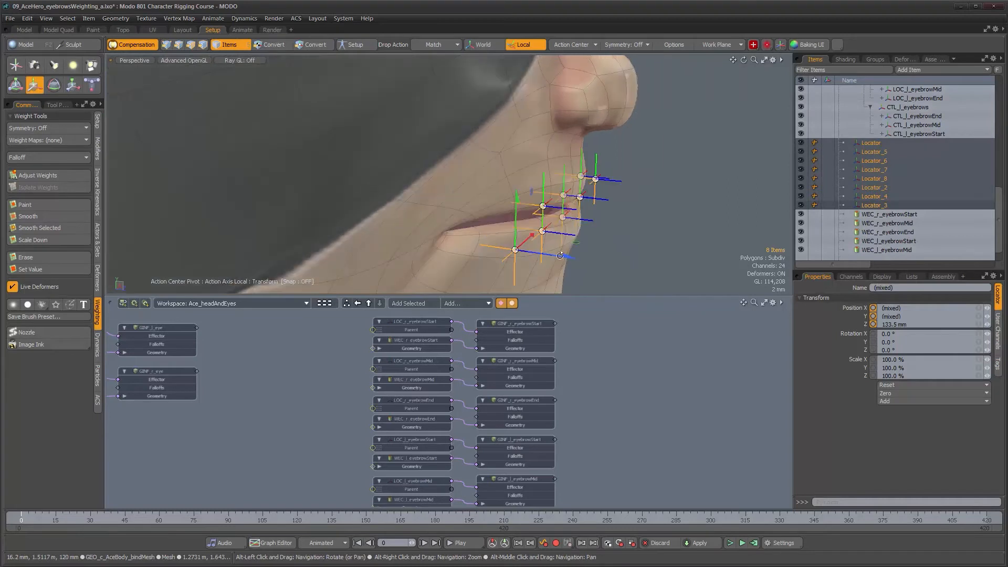
mouse_move(568, 256)
mouse_down()
mouse_move(597, 260)
mouse_move(575, 256)
mouse_up()
alt+drag(603, 239, 541, 179)
drag(295, 101, 296, 111)
drag(288, 96, 509, 166)
Step: Deselect the upper and lower centre lip locators and move the other six back to about Z 129.75 mm
alt+drag(578, 213, 758, 165)
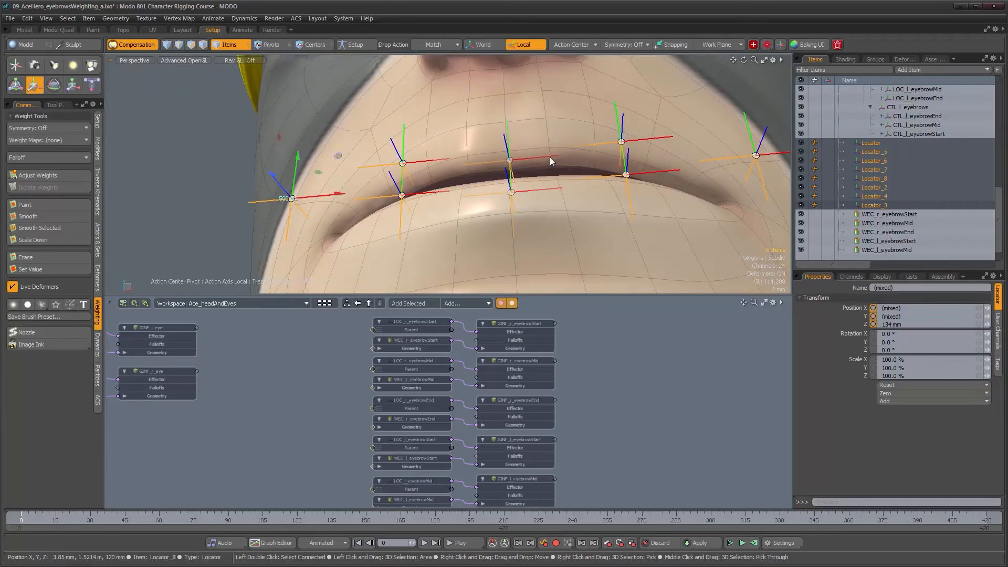
ctrl+click(534, 158)
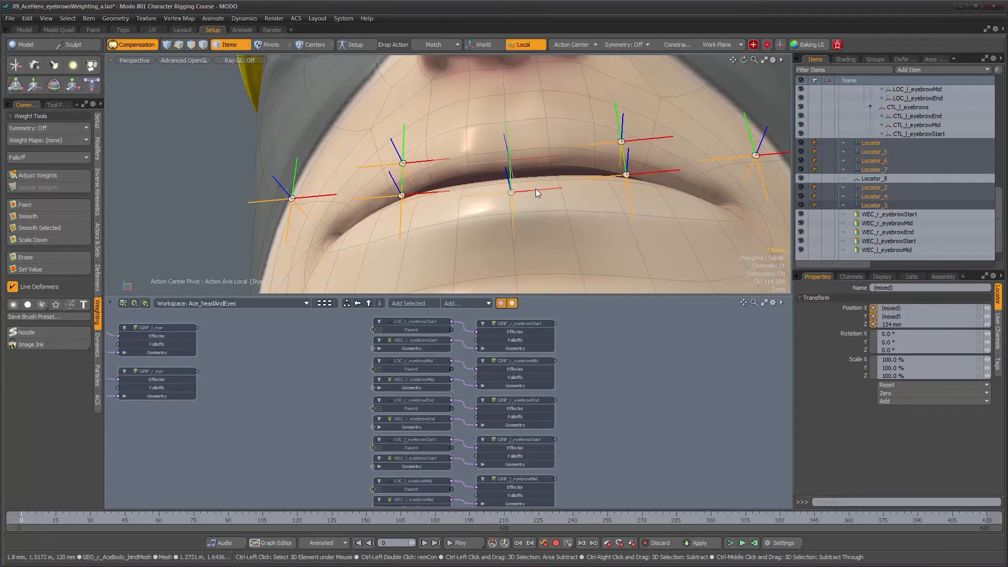
ctrl+click(537, 190)
alt+drag(575, 219, 497, 136)
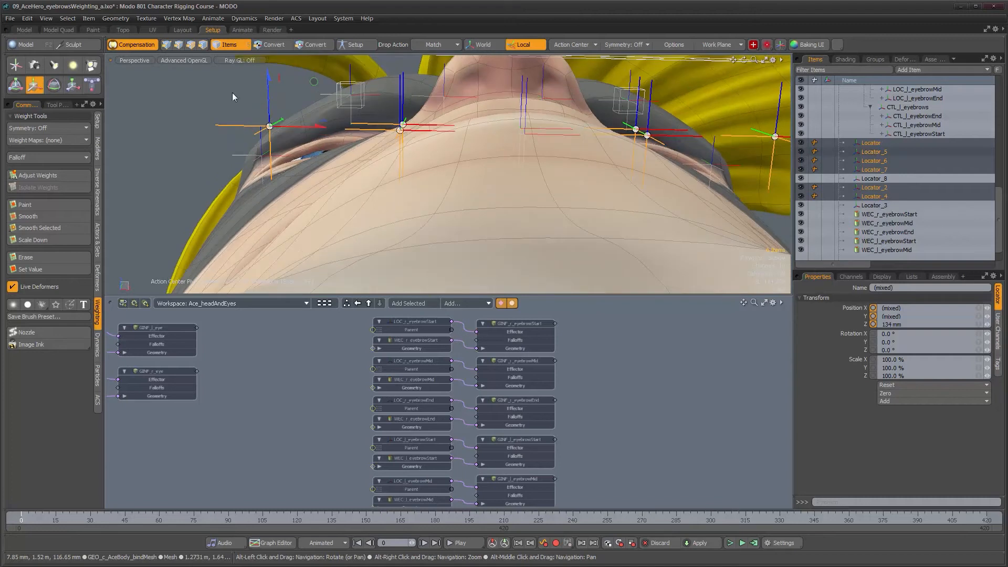
drag(267, 77, 436, 200)
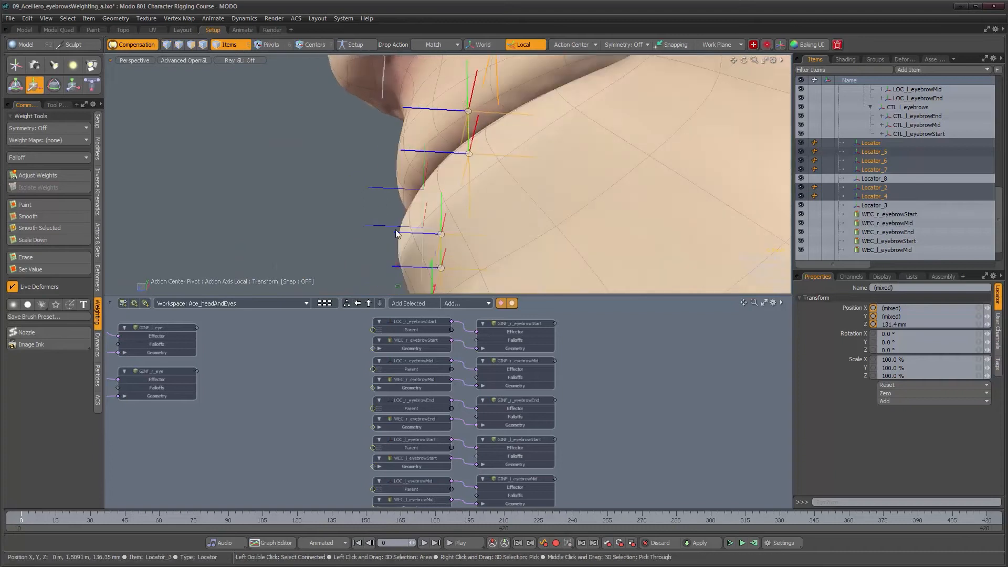
alt+middle_drag(445, 271, 447, 249)
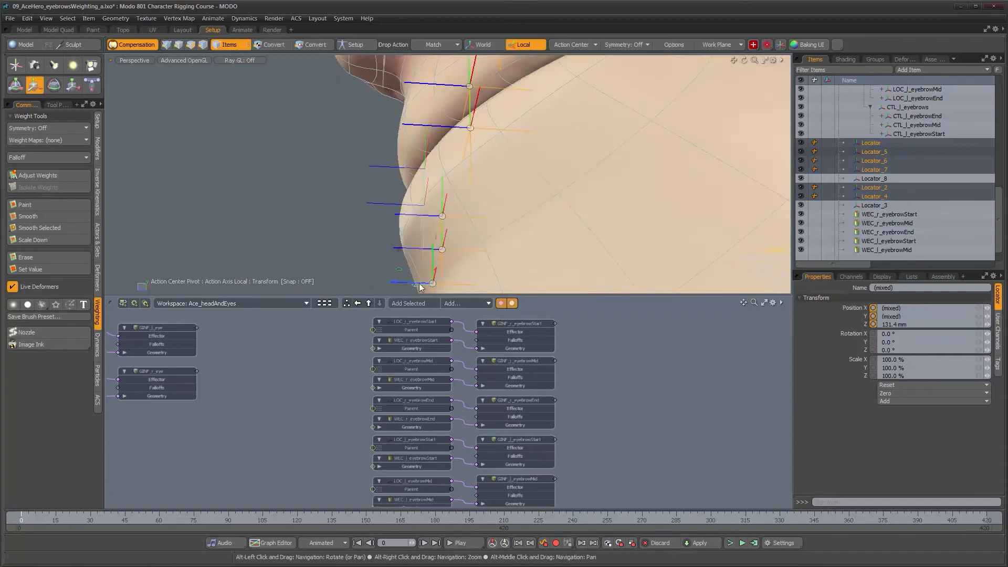
drag(393, 282, 408, 283)
Step: Deselect the four side lip locators and move the two mouth-corner locators back to about Z 121.65 mm
alt+drag(475, 169, 620, 208)
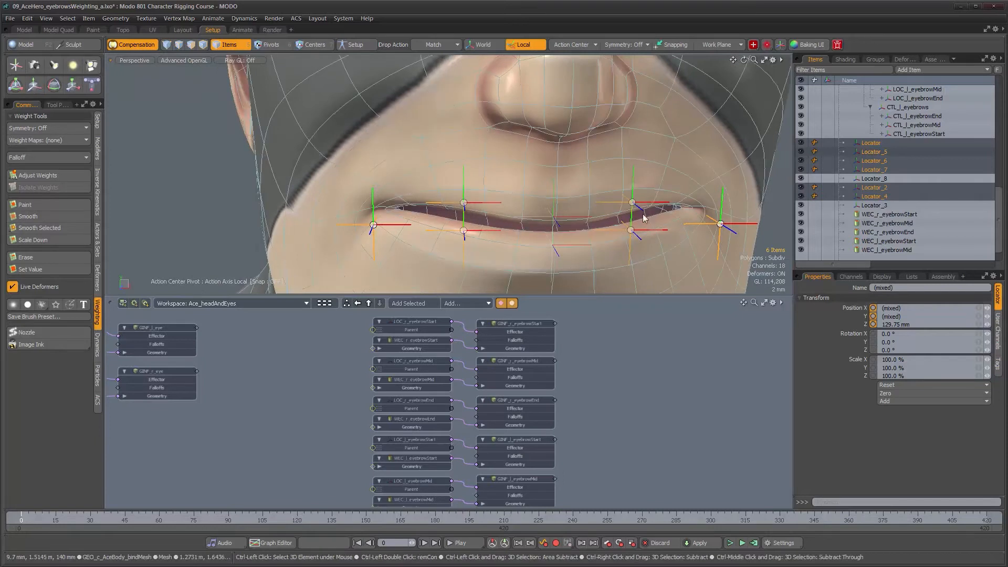
ctrl+click(632, 231)
ctrl+click(631, 231)
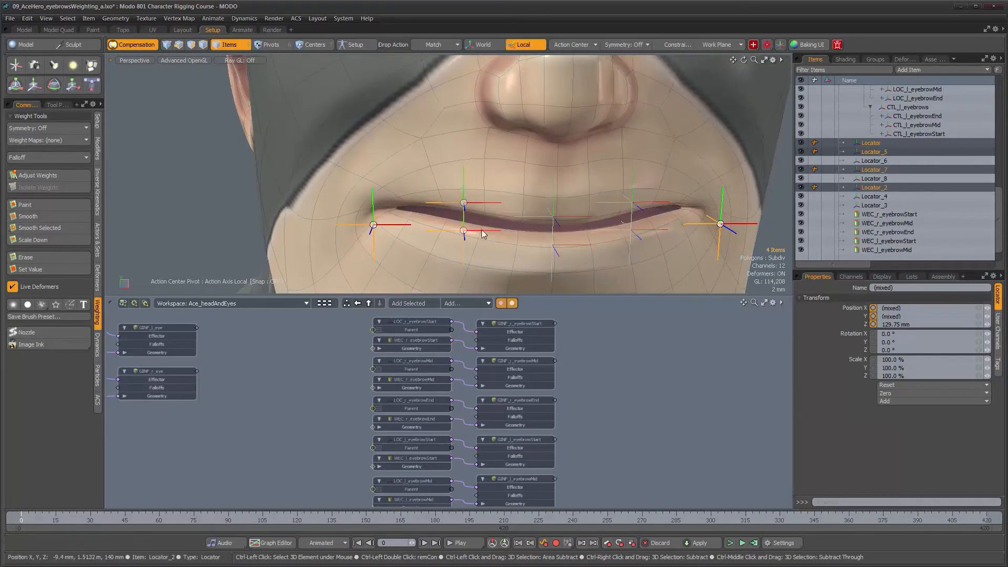
ctrl+click(463, 230)
ctrl+click(473, 205)
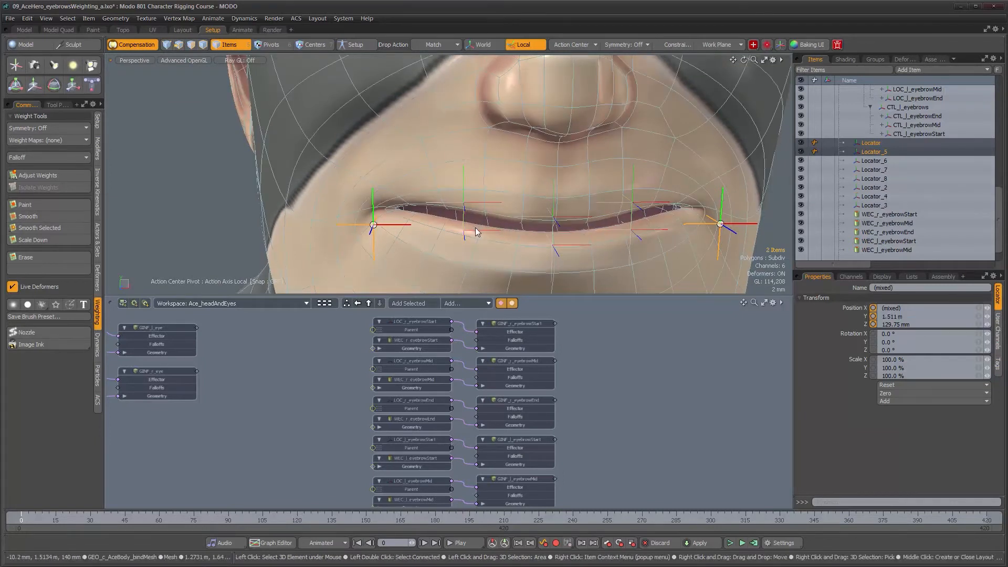
alt+drag(469, 228, 589, 223)
drag(475, 244, 493, 216)
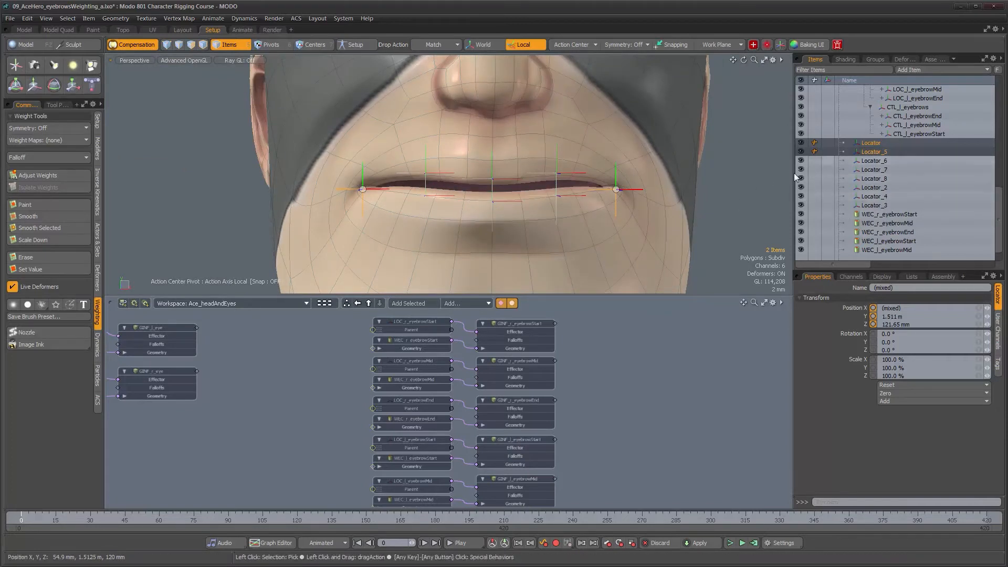
Step: Rename the mouth-corner locator on the character's right side as LOC_r_mouthCorner
click(378, 188)
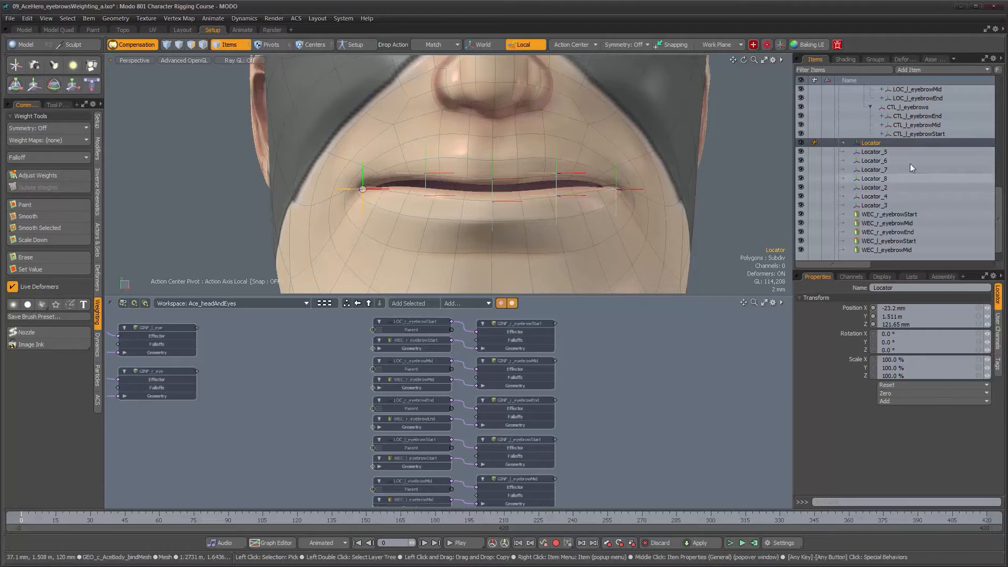
double_click(872, 143)
text(LOC_r_)
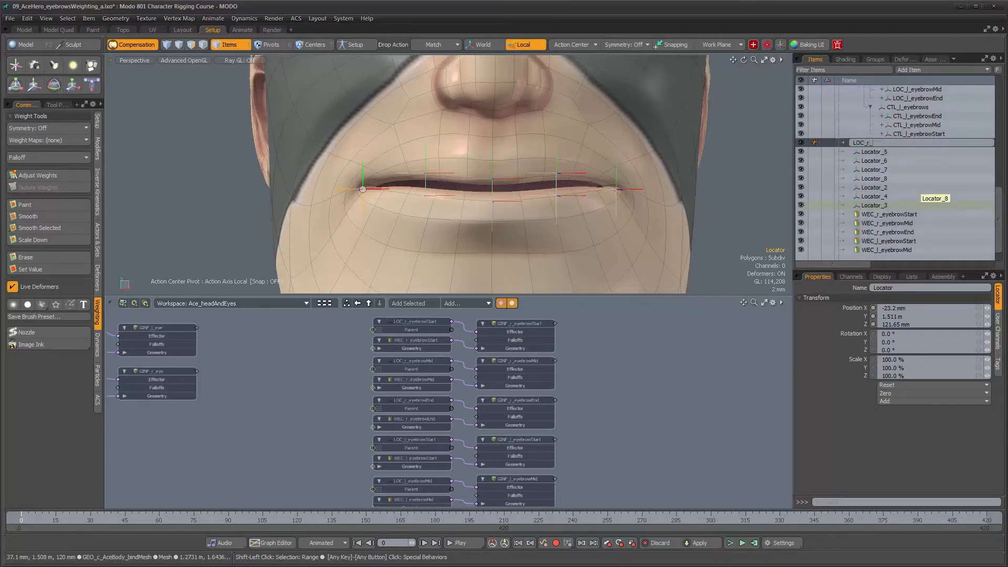
text(mouthCorner)
key(Return)
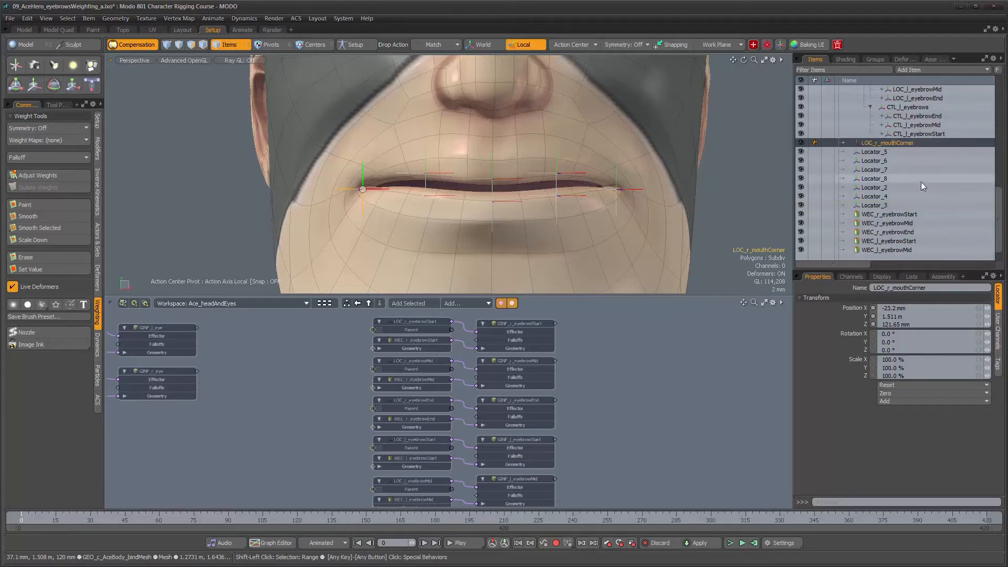
Step: Rename Locator_5 at the opposite mouth corner as LOC_l_mouthCorner
click(870, 152)
click(870, 152)
text(LOC_l_mouthCorner)
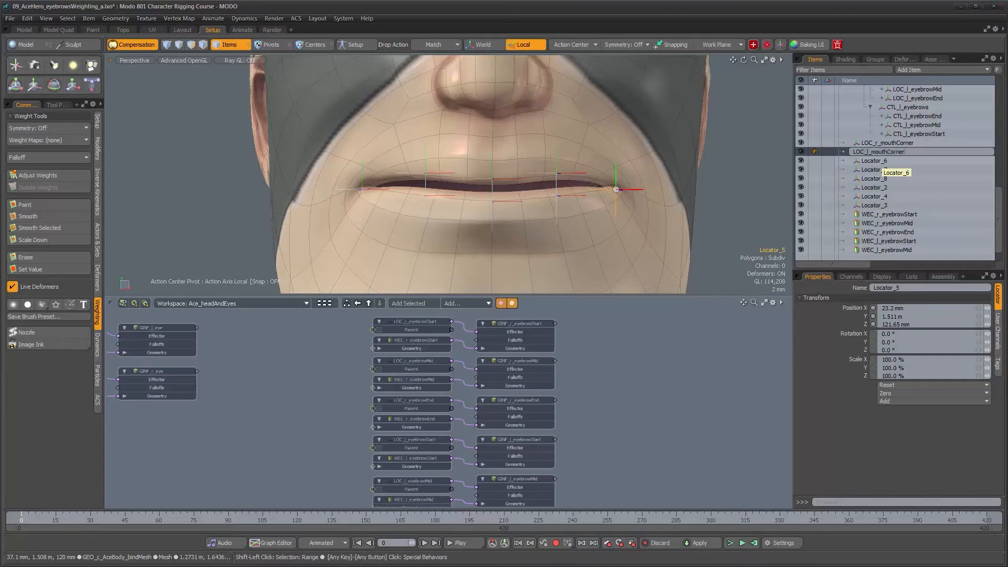
key(Return)
Step: Rename Locator_6 on the character's left upper lip as LOC_lt_lip
click(877, 160)
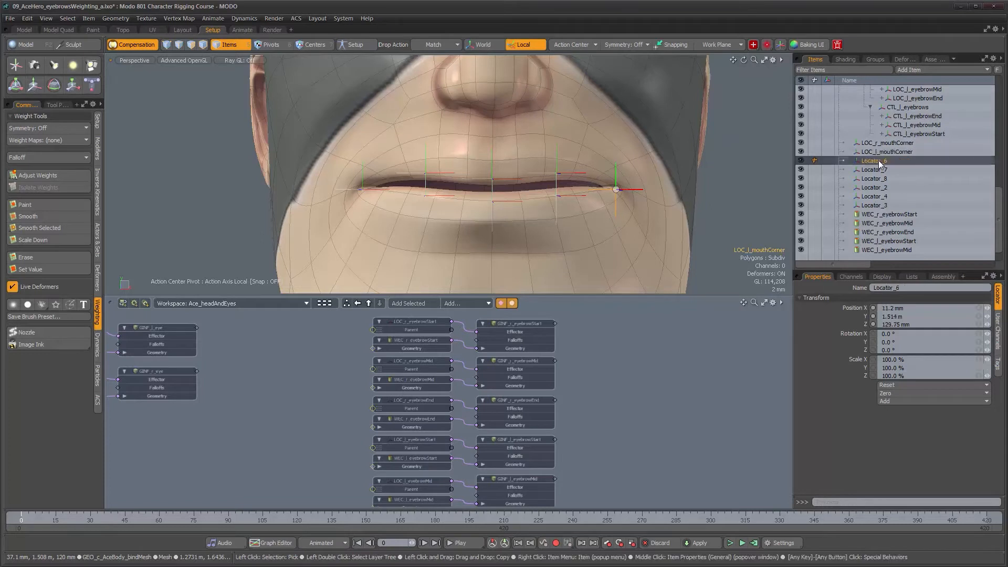
click(877, 159)
text(LOC_lt_lip)
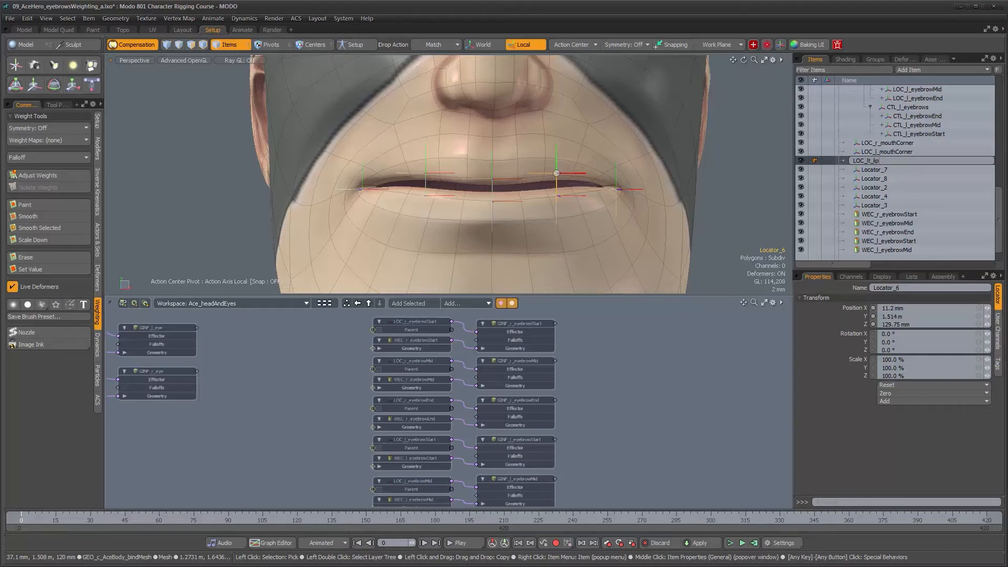
key(Return)
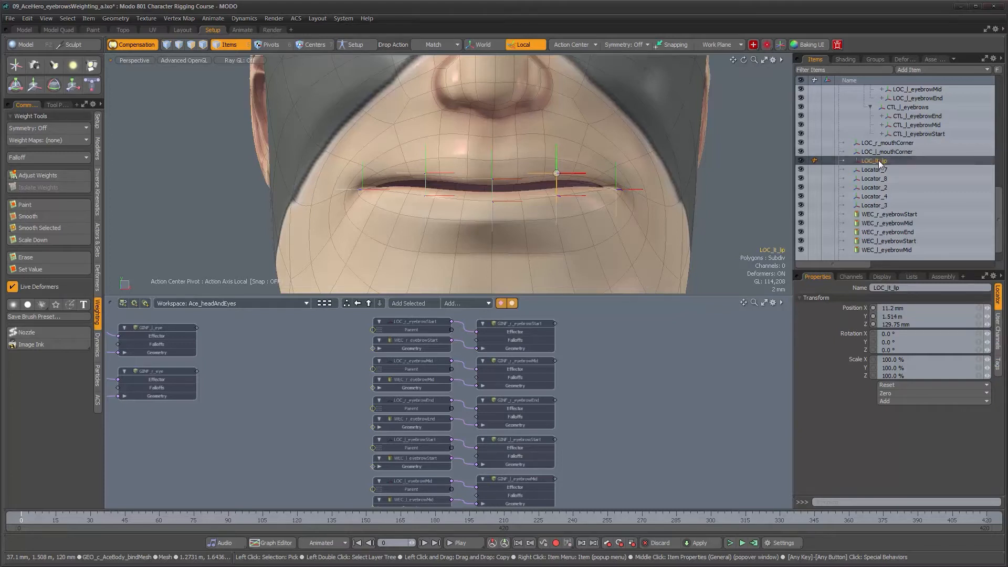
Step: Rename Locator_7 on the character's right upper lip as LOC_rt_lip
click(877, 169)
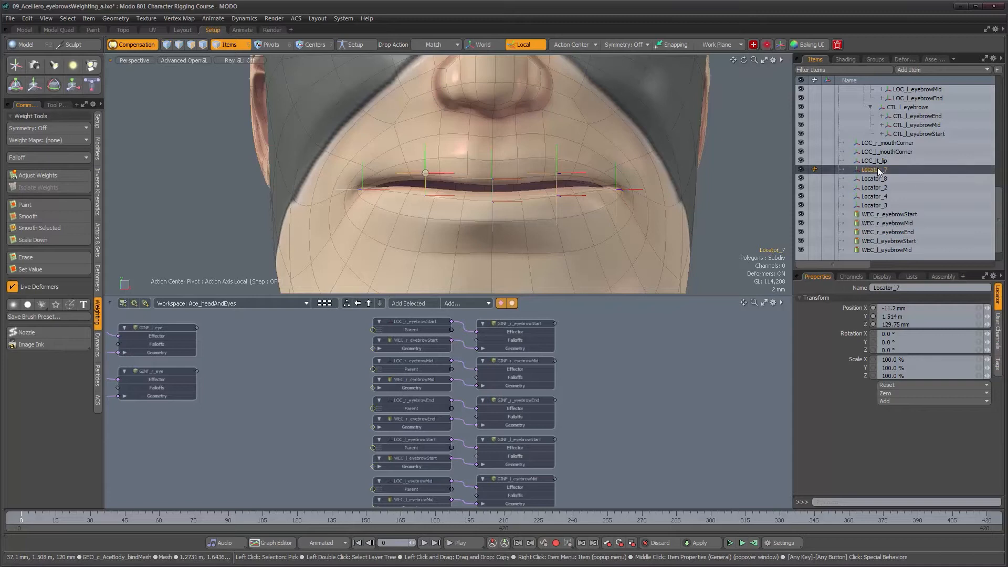
click(877, 169)
text(LOC)
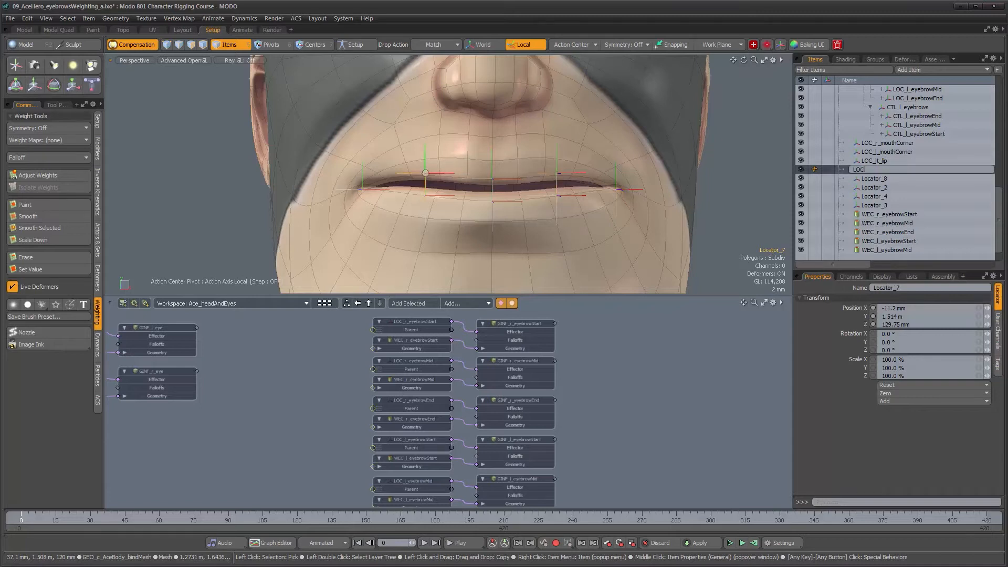
text(_rt_lip)
key(Return)
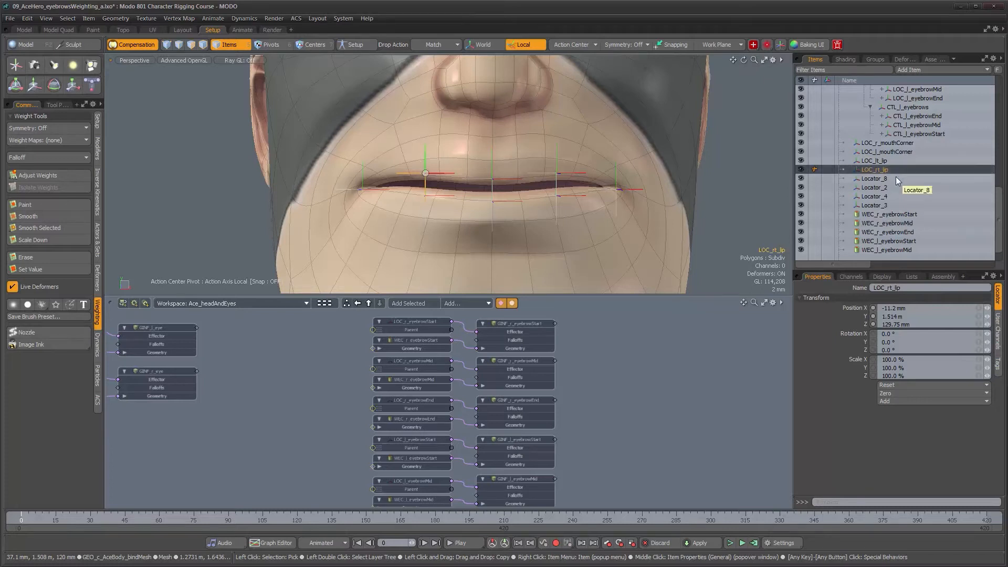
Step: Rename Locator_8 at the centre of the upper lip as LOC_ct_lip
click(872, 181)
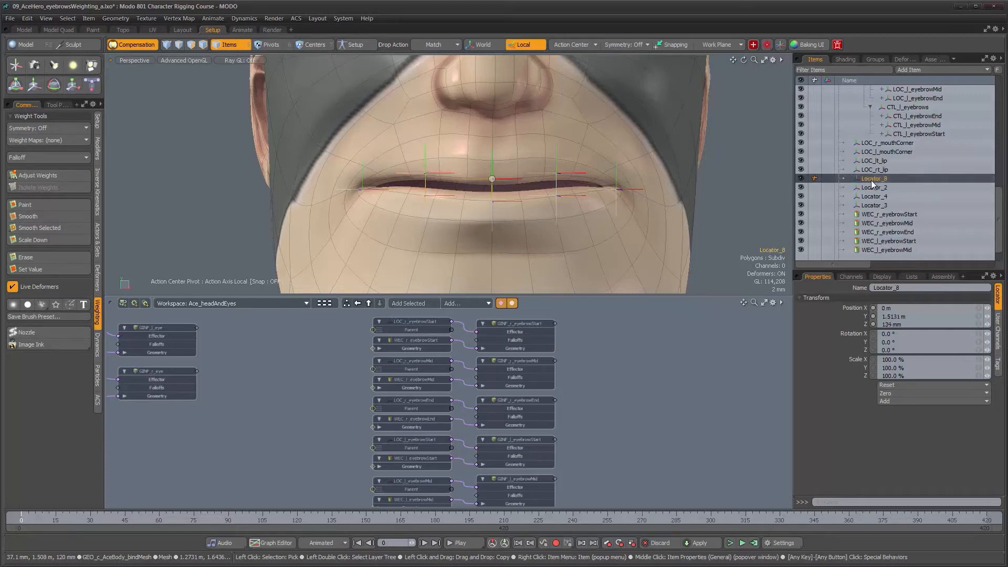
double_click(872, 181)
text(LOC_ct_)
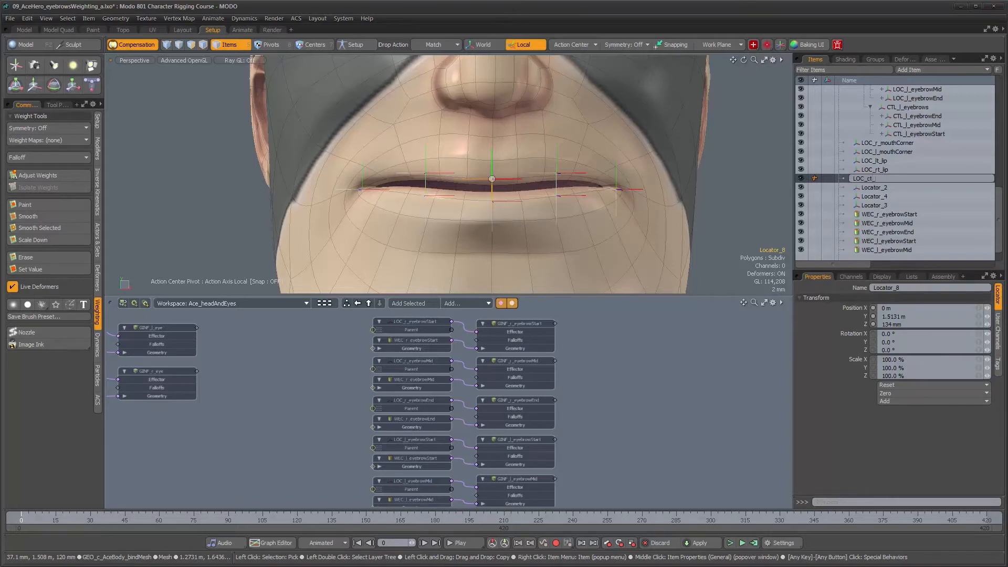
text(lip)
key(Return)
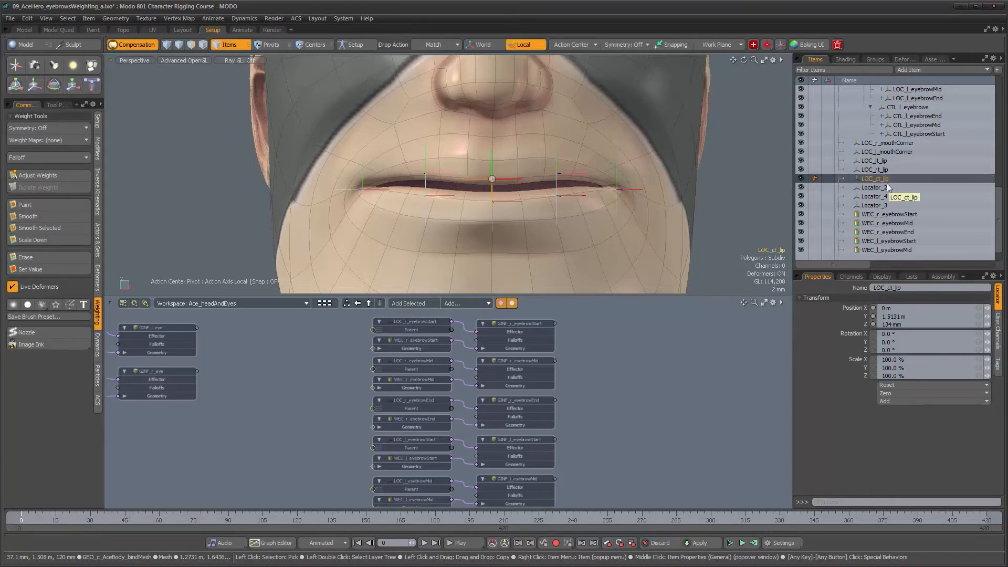
Step: Rename Locator_2 on one side of the lower lip as LOC_lb_lip
click(879, 189)
double_click(879, 190)
text(LOC_lb_lip)
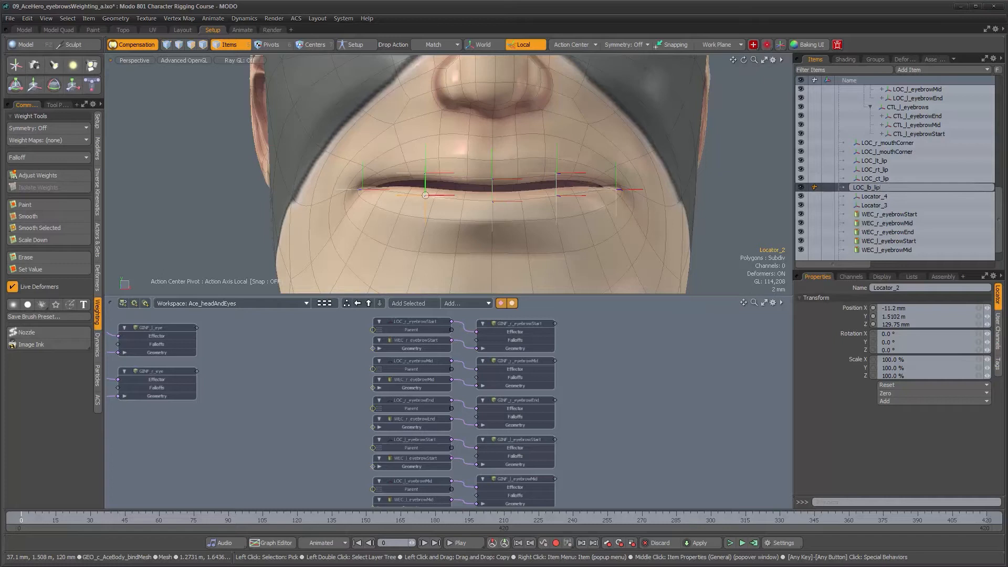
key(Return)
Step: Rename Locator_4 on the opposite side of the lower lip as LOC_rb_lip
click(878, 195)
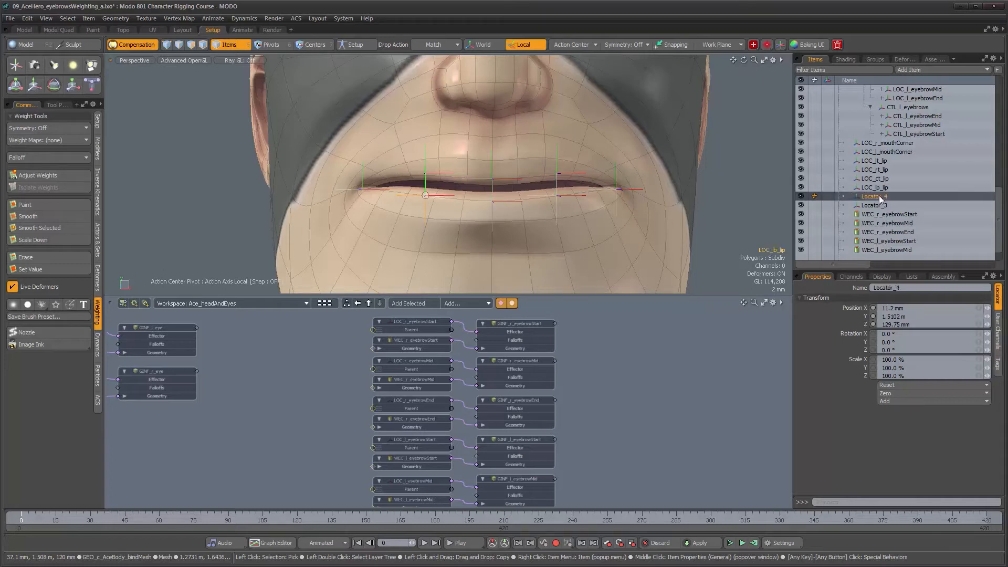
double_click(879, 195)
text(LO)
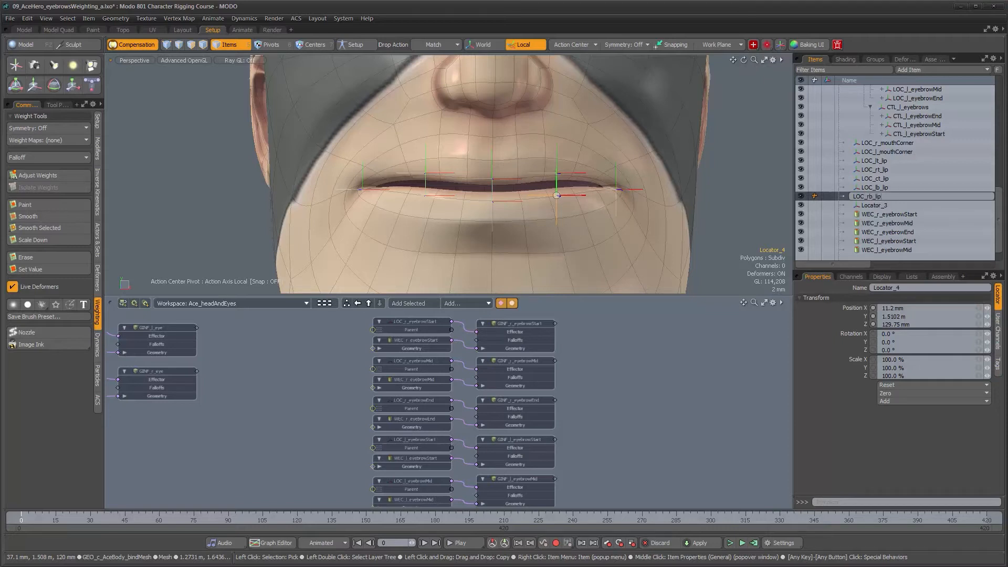
text(C_rb_lip)
key(Return)
Step: Rename Locator_3 at the centre of the lower lip as LOC_cb_lip
click(876, 205)
double_click(876, 206)
text(LOC_c)
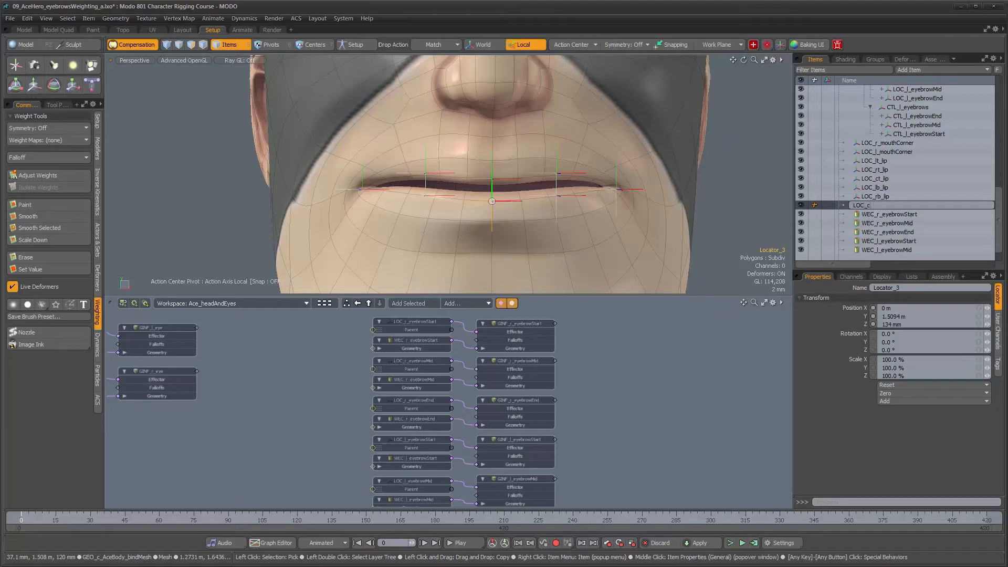
text(b_lip)
key(Return)
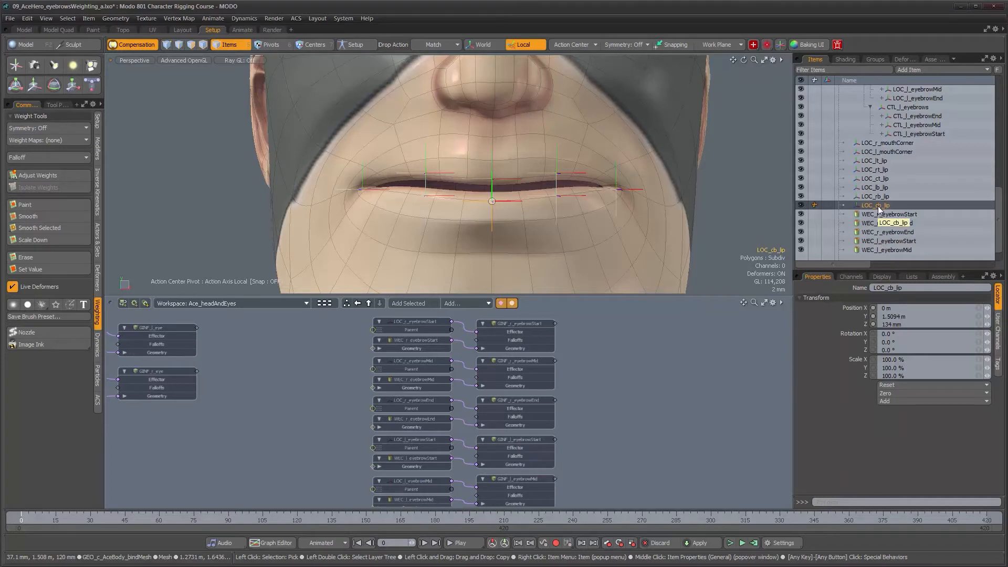
Step: Duplicate LOC_r_mouthCorner and centre the copy on the face by setting its X position to 0
alt+drag(480, 206, 368, 195)
click(397, 195)
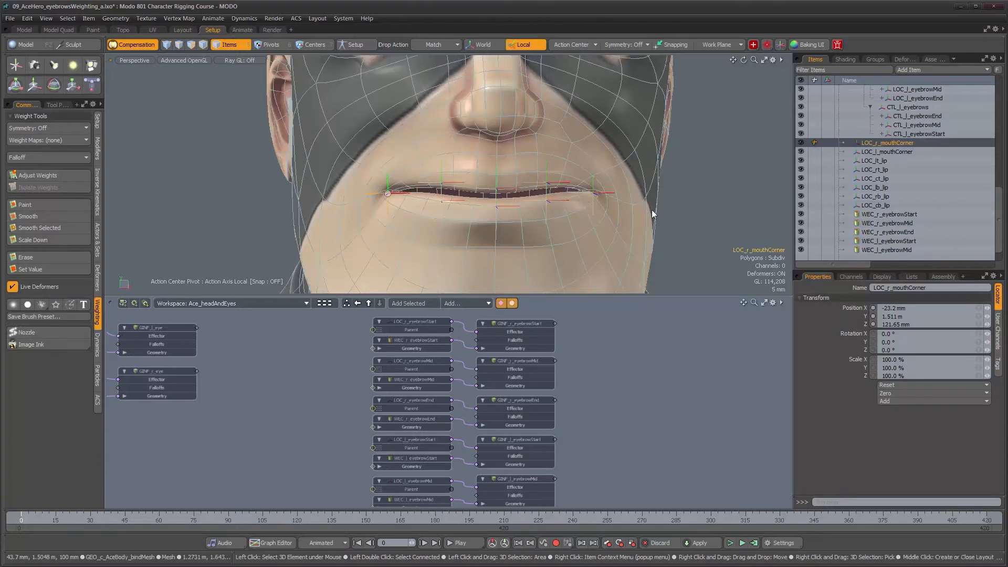
key(ctrl+d)
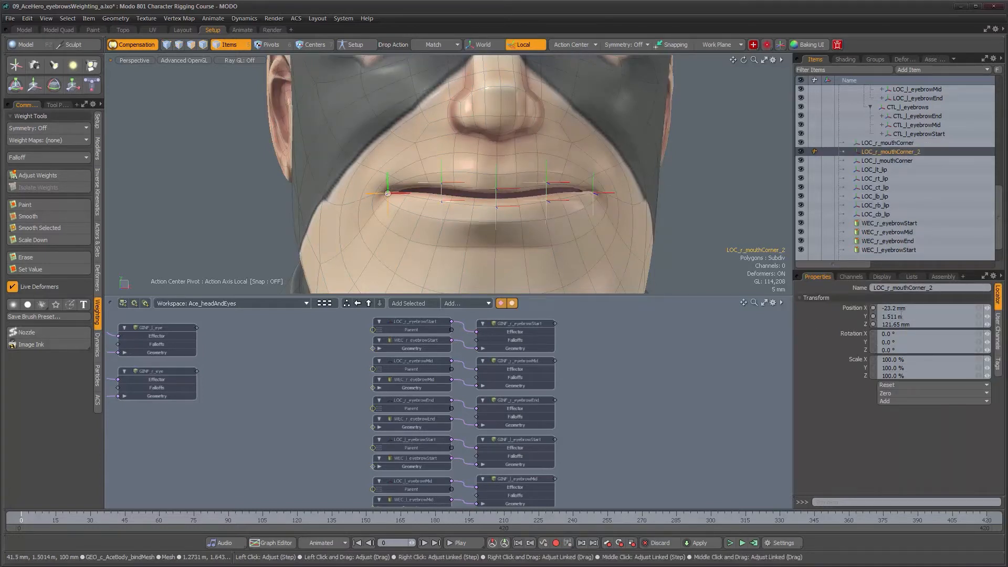
click(912, 308)
text(0)
key(Return)
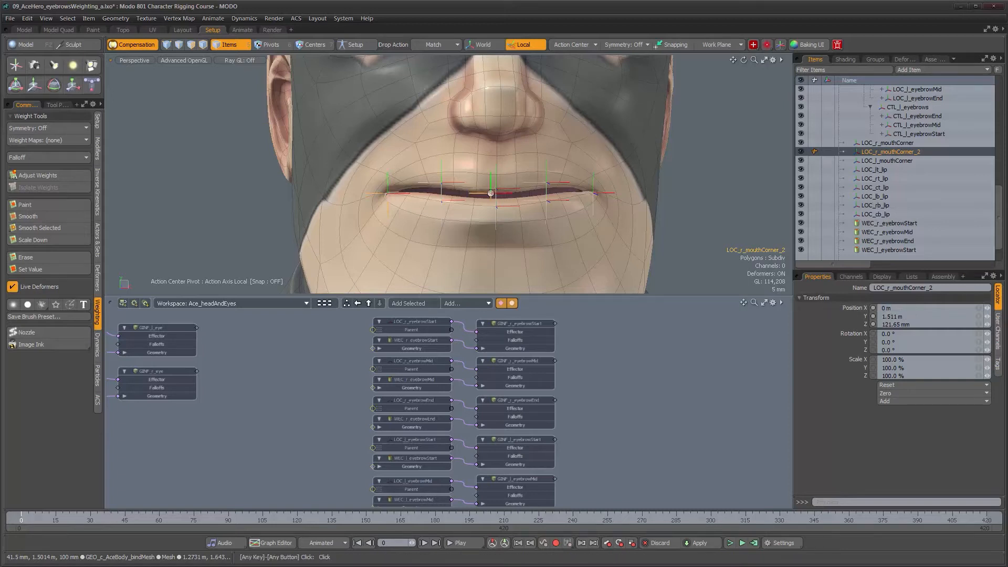
Step: Rename the centred copy of the mouth corner locator as PAR_c_mouthDeformers
alt+drag(493, 190, 465, 211)
click(887, 288)
drag(886, 288, 839, 285)
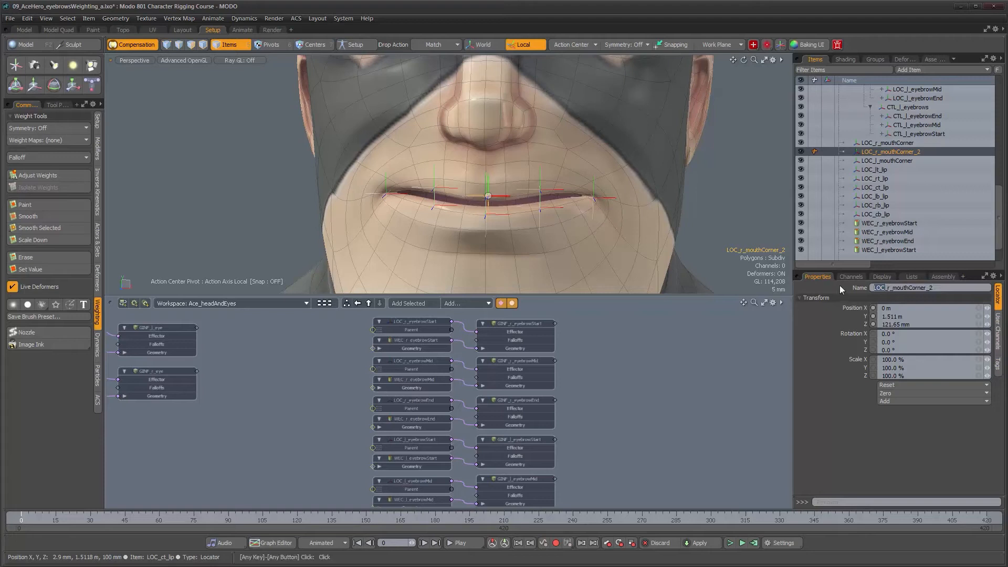
text(PAR_)
key(Delete)
key(Delete)
text(c)
key(Return)
click(888, 288)
key(BackSpace)
text(c)
text(s)
key(Return)
click(882, 288)
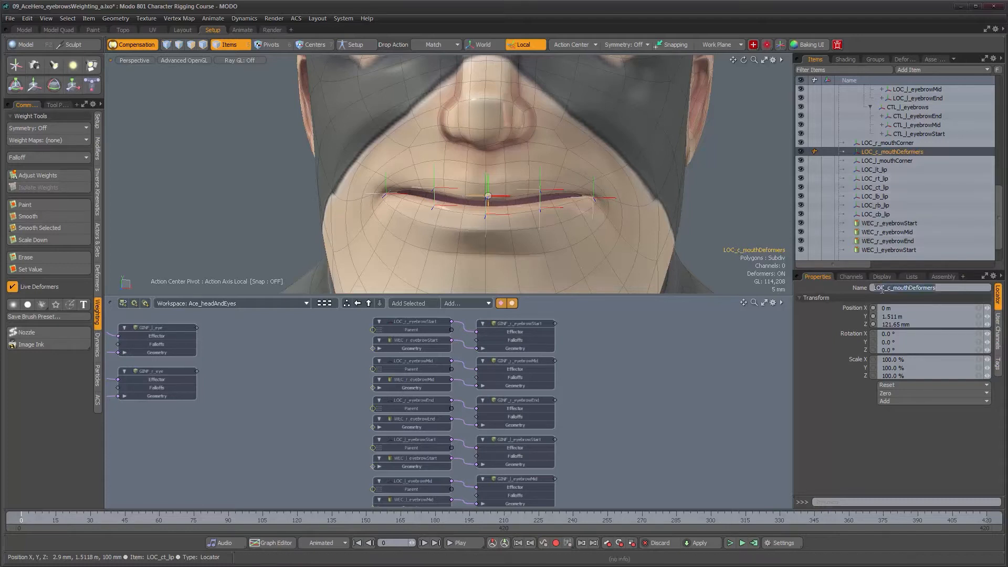
click(884, 290)
key(BackSpace)
key(BackSpace)
key(BackSpace)
text(PAR)
key(Return)
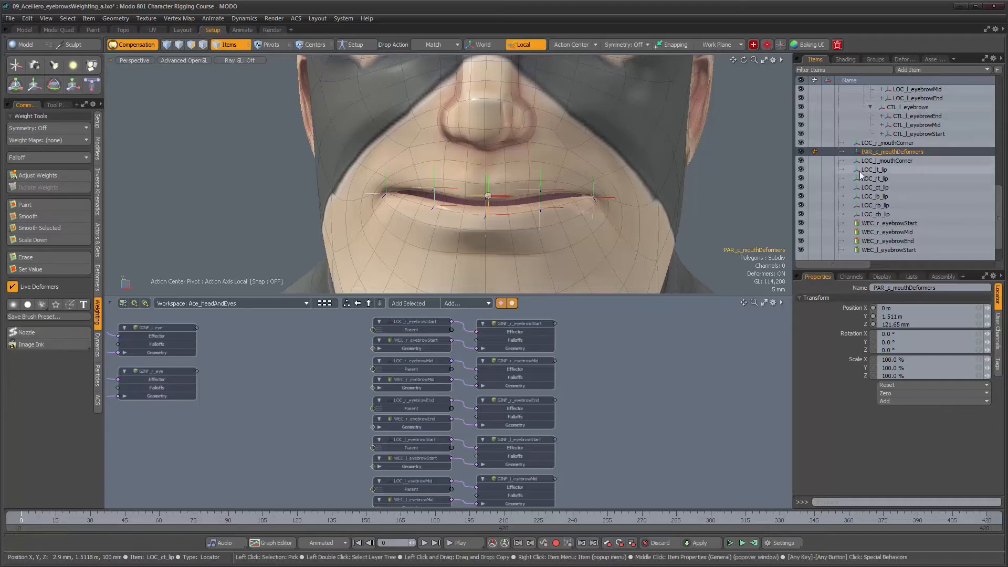
Step: Parent both mouth corner locators and all six lip locators under PAR_c_mouthDeformers and expand its hierarchy
click(880, 161)
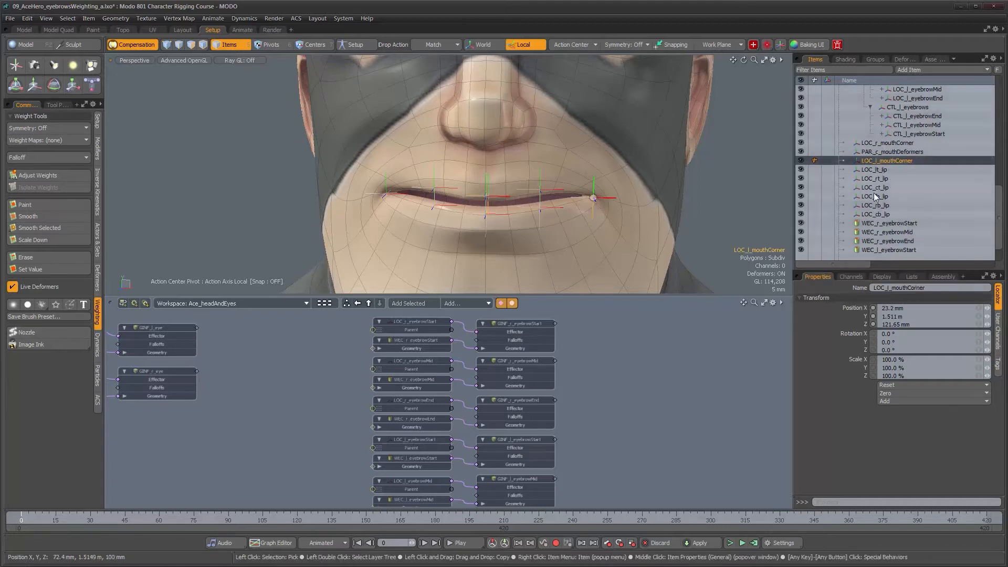
shift+click(873, 213)
ctrl+click(872, 144)
drag(867, 159, 867, 152)
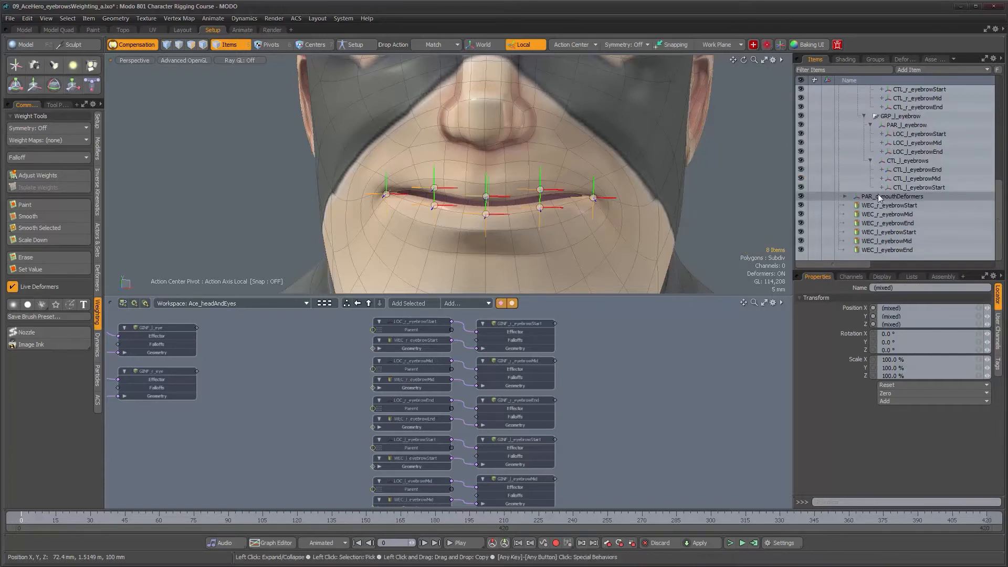
click(845, 196)
scroll(879, 213, down, 2)
scroll(877, 209, up, 2)
Step: Add a new group locator inside GRP_c_faceRig
click(876, 206)
scroll(876, 206, up, 3)
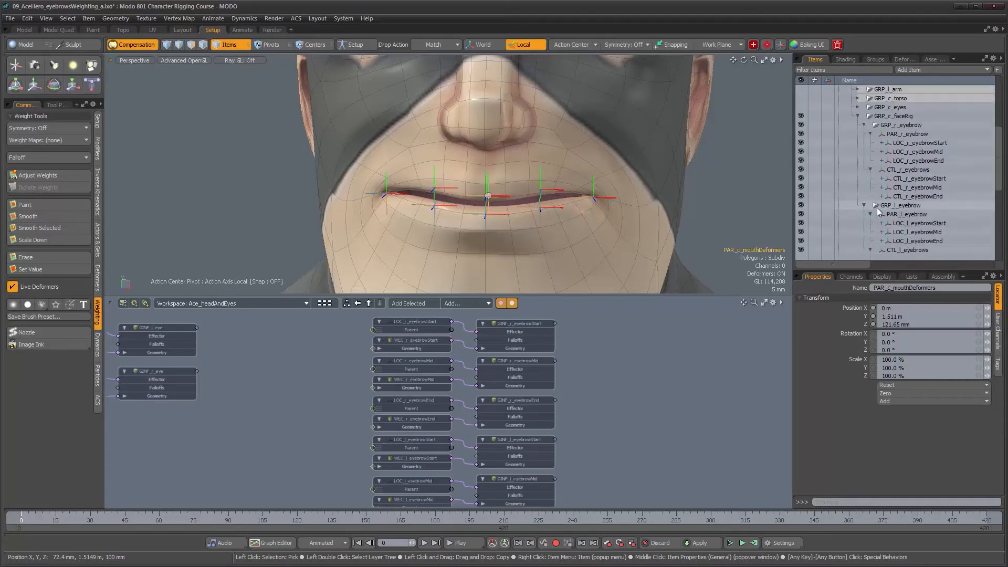
alt+drag(524, 155, 573, 152)
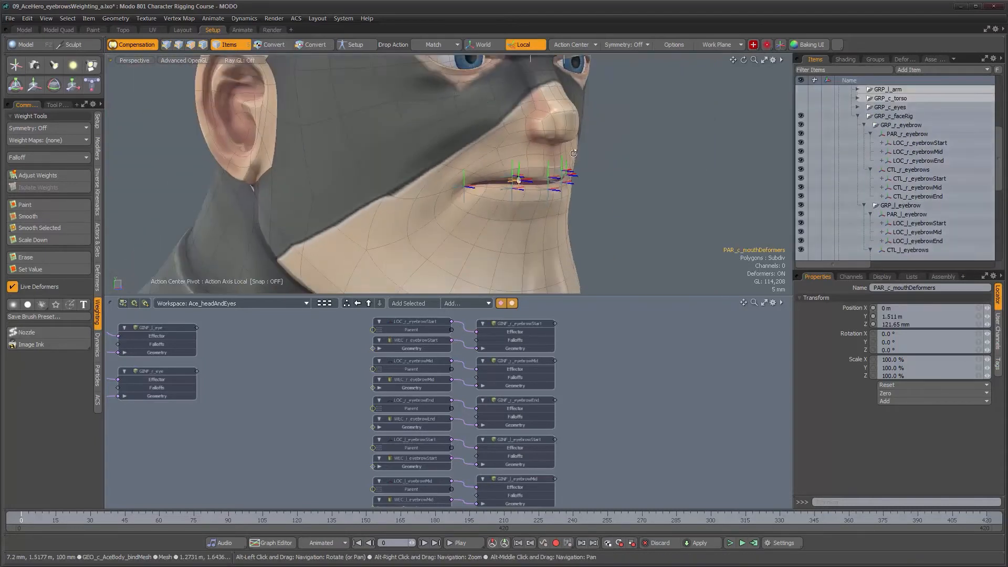
click(891, 116)
alt+drag(688, 131, 730, 157)
click(935, 69)
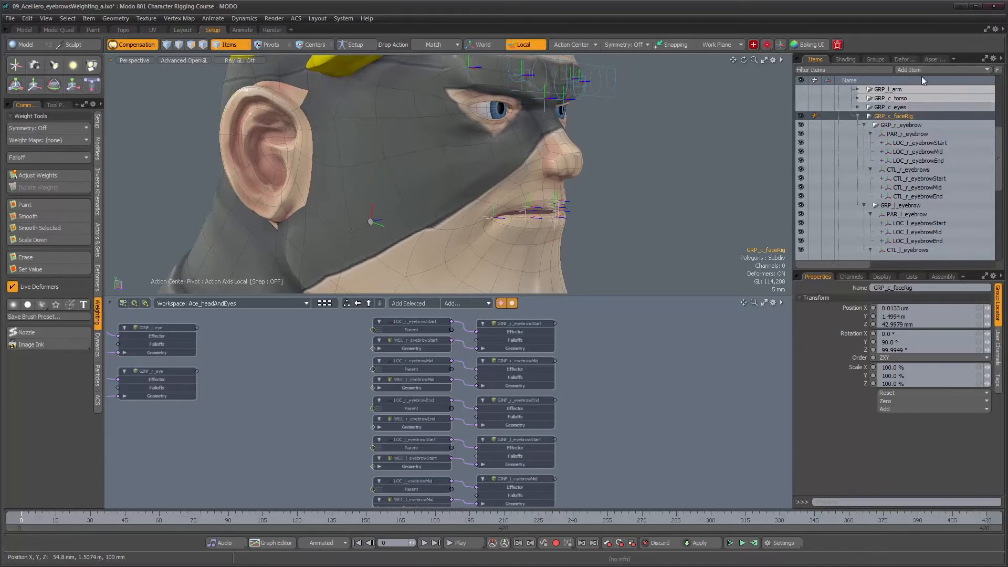
click(939, 70)
click(980, 68)
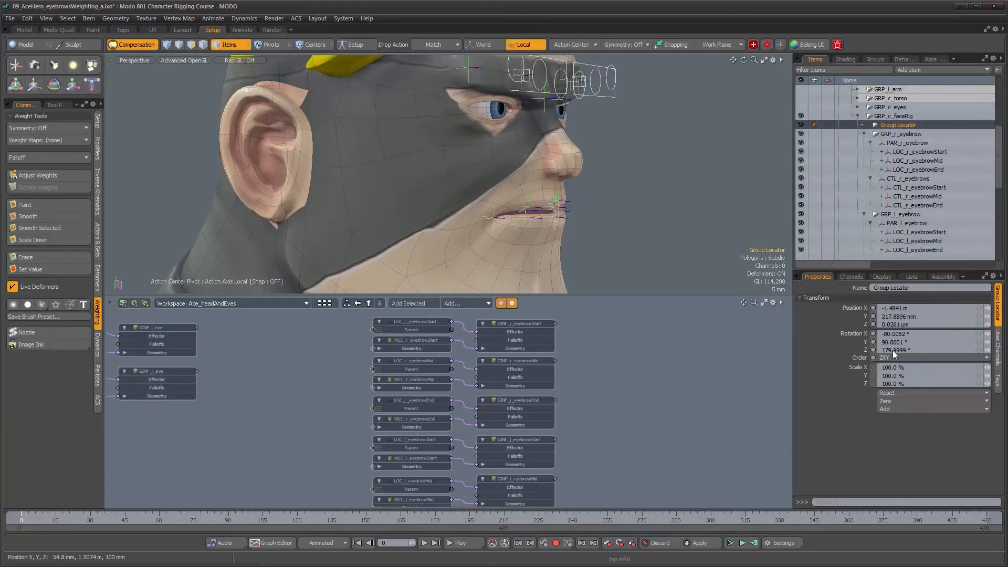
Step: Reset all transforms of the new group locator so it aligns with GRP_c_faceRig
click(899, 392)
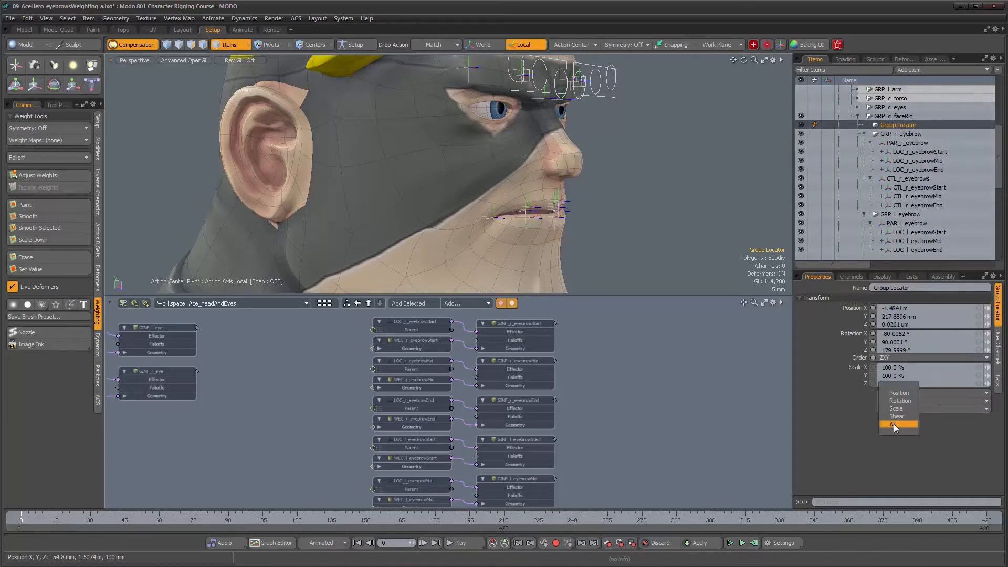
click(893, 423)
alt+drag(425, 253, 417, 239)
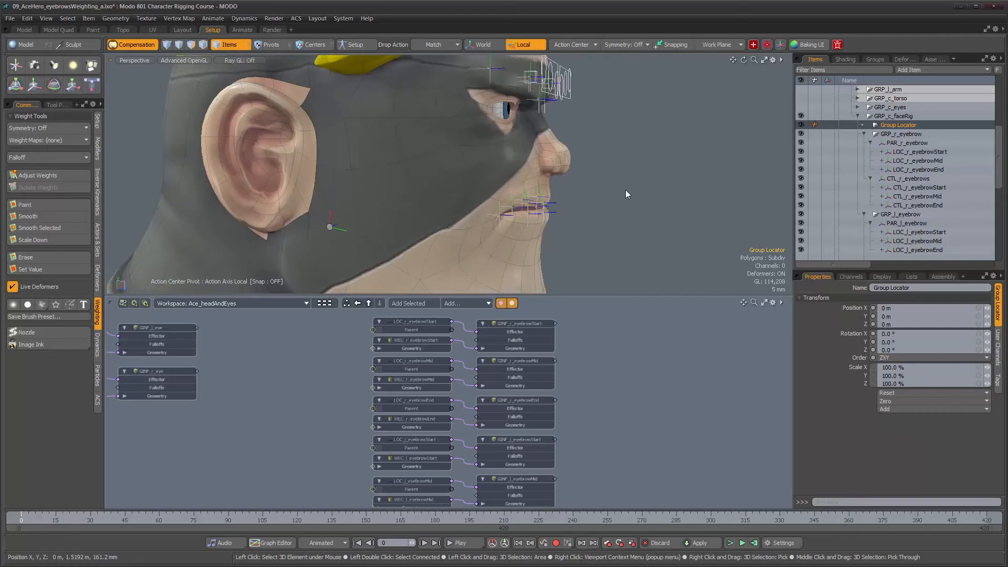
Step: Rename the new group locator as GRP_c_mouth
double_click(906, 126)
text(GRP_)
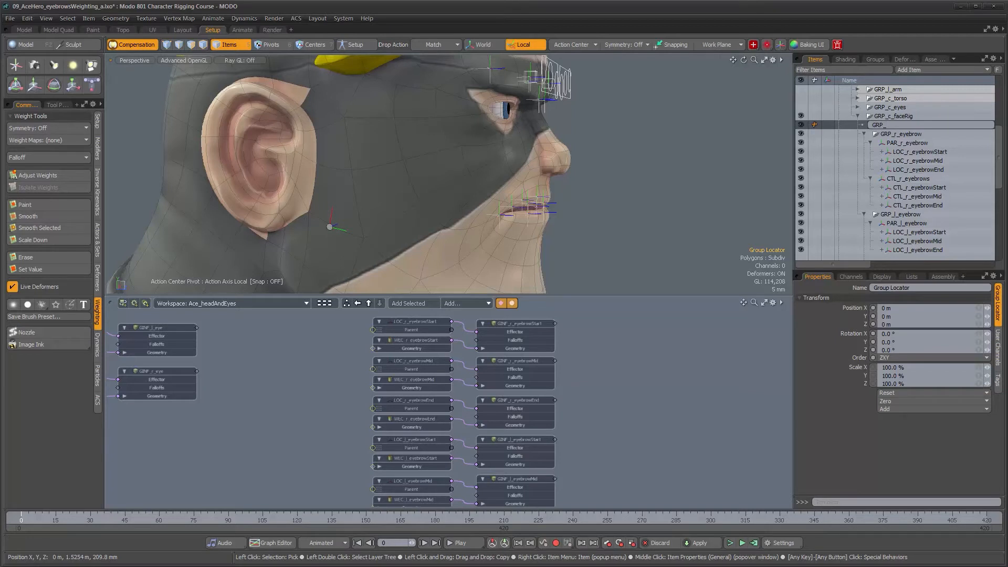
text(uth)
key(Return)
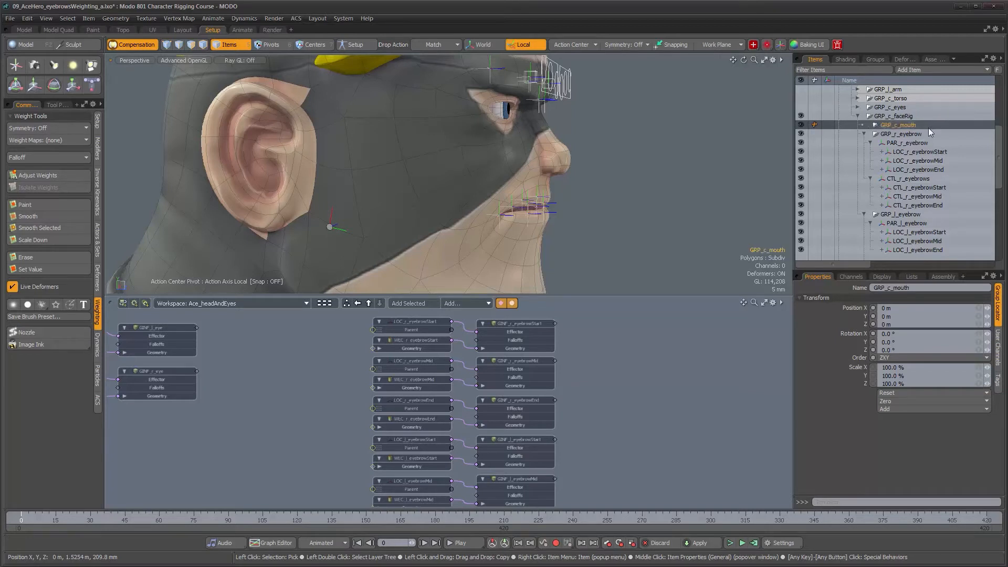
Step: Collapse the GRP_r_eyebrow and GRP_l_eyebrow groups and parent PAR_c_mouthDeformers with its locators under GRP_c_mouth
click(928, 127)
click(863, 133)
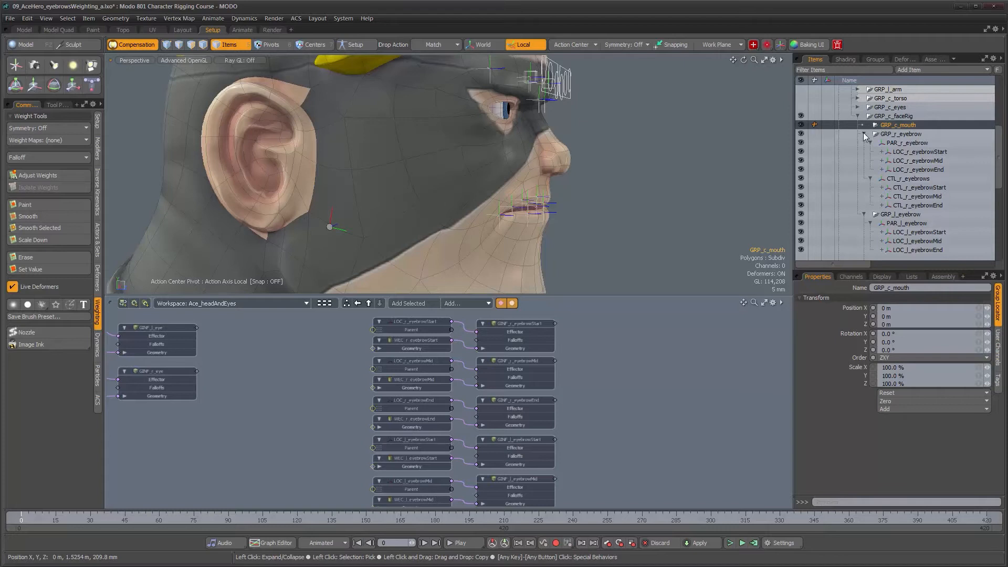
click(865, 142)
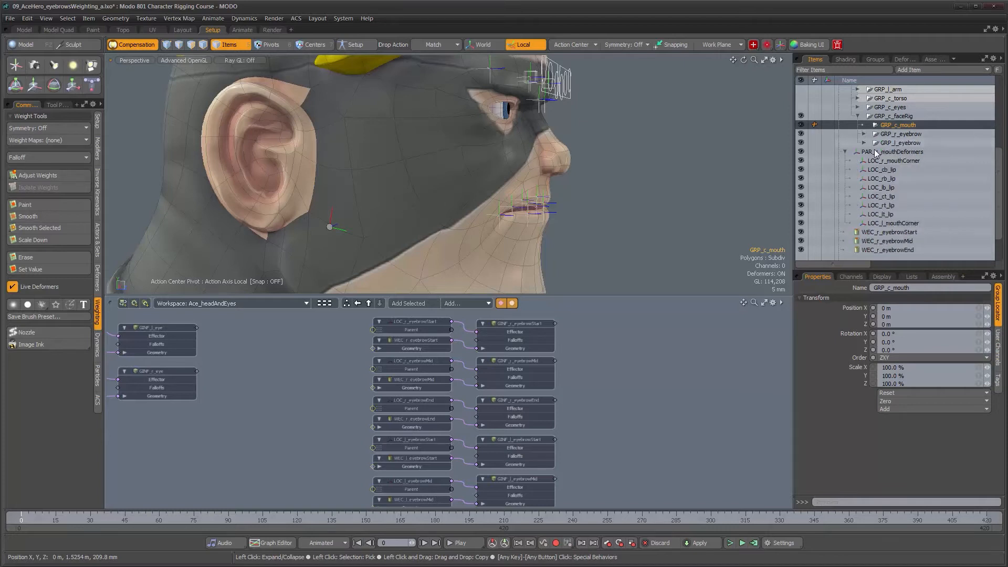
click(869, 152)
drag(869, 152, 871, 180)
click(869, 178)
scroll(911, 204, down, 2)
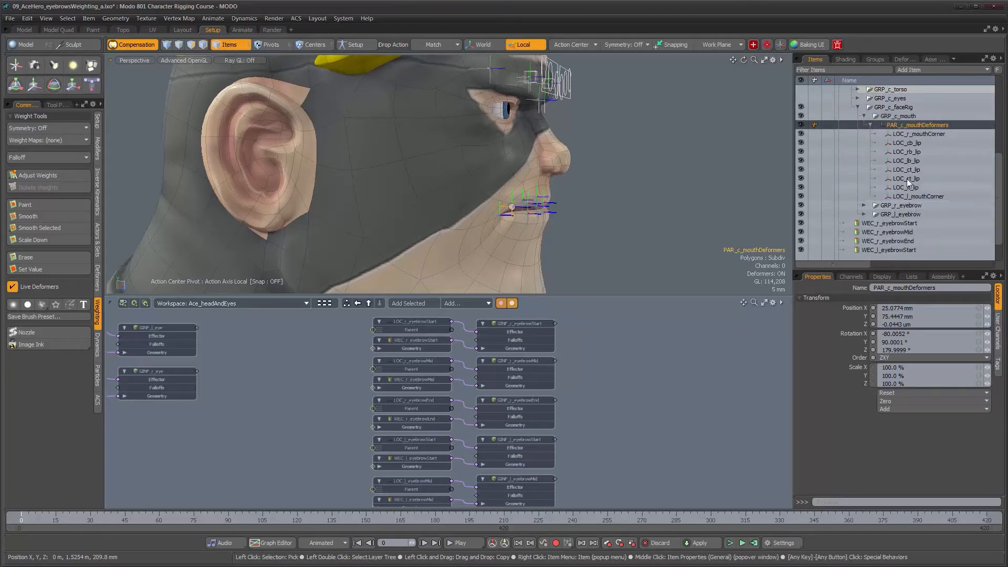
scroll(924, 206, down, 1)
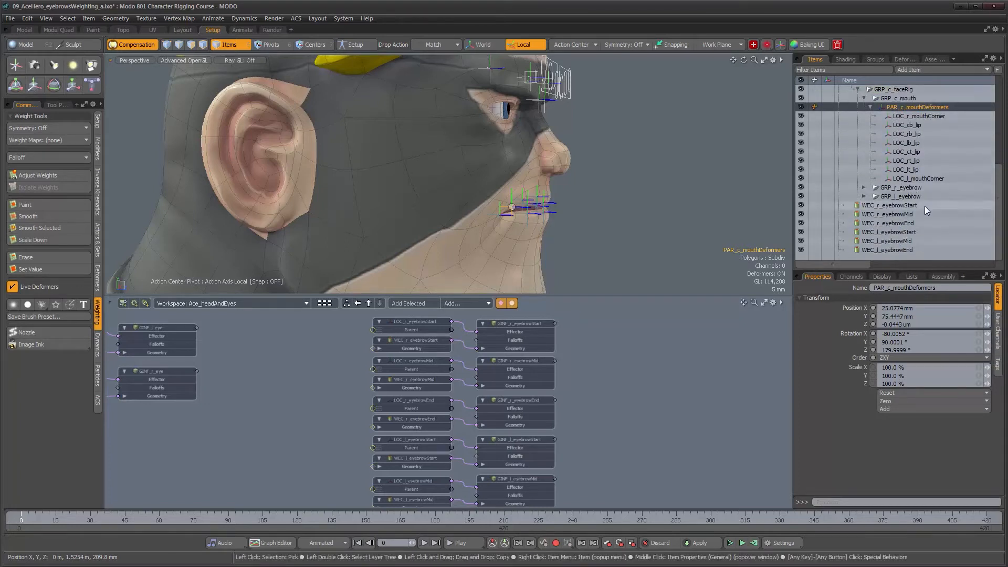
Step: Move the six eyebrow weight containers, WEC_r_eyebrowStart through WEC_l_eyebrowEnd, into GRP_weightContainers and collapse that group
click(888, 205)
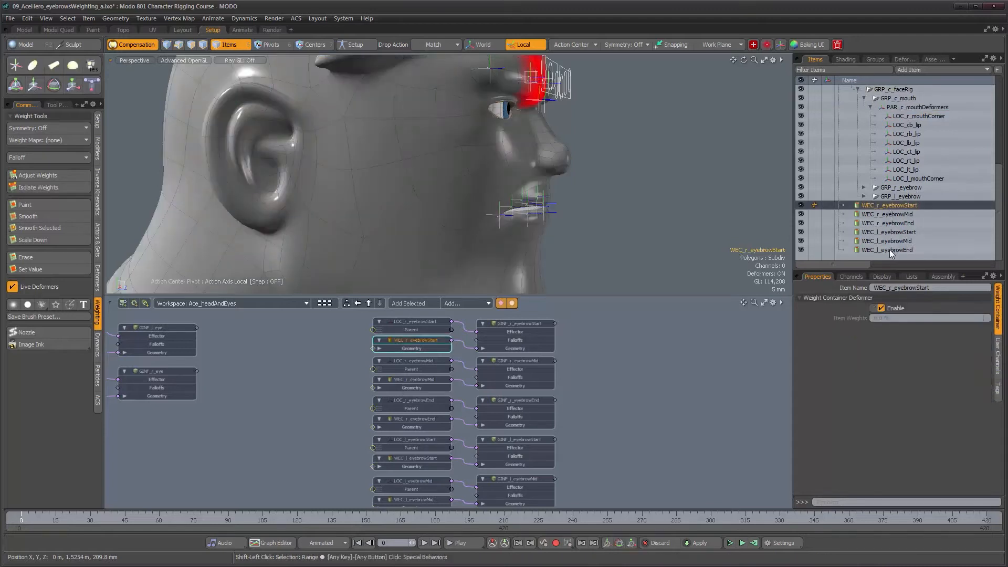
shift+click(889, 250)
scroll(890, 213, up, 3)
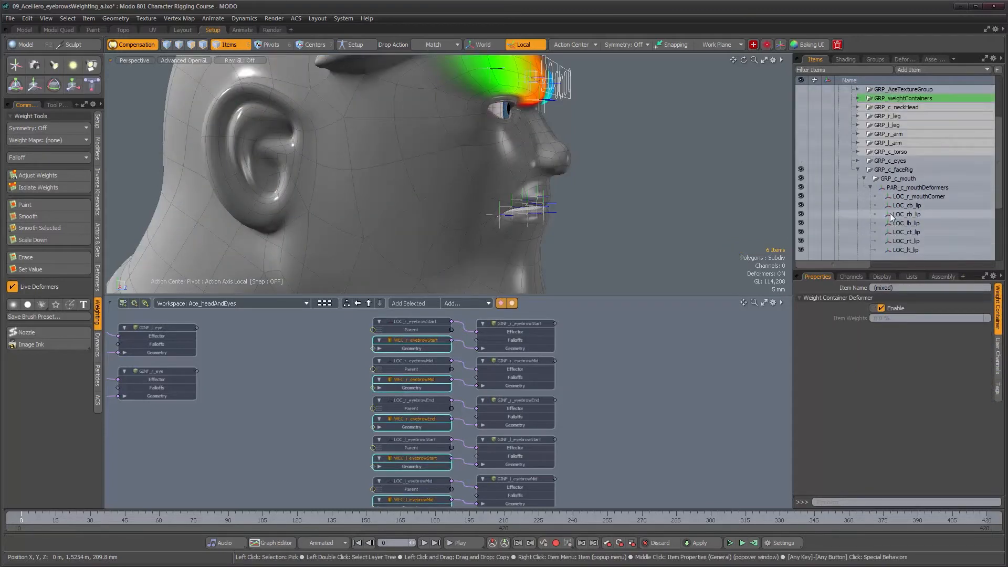
scroll(889, 213, up, 3)
scroll(893, 185, down, 5)
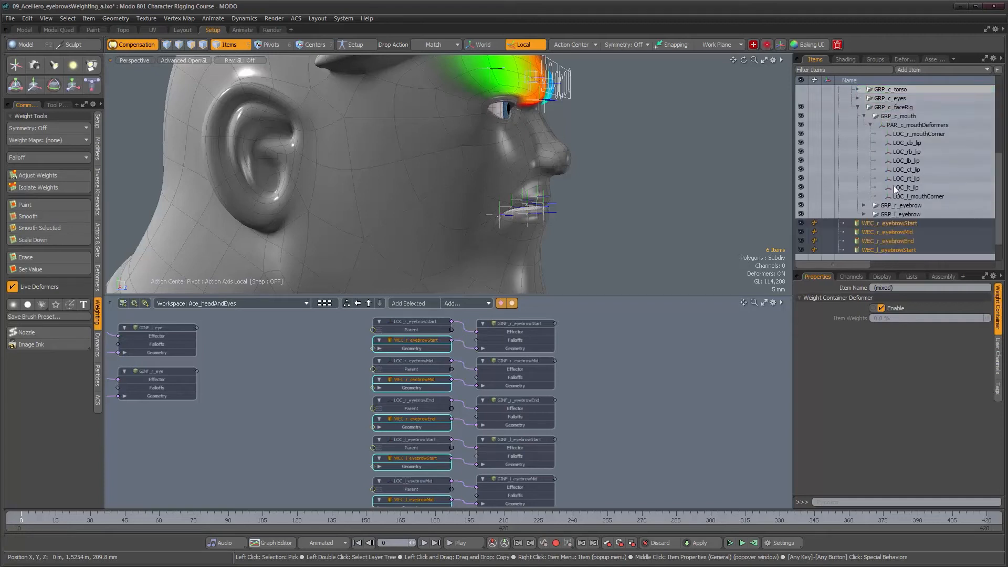
scroll(890, 99, up, 5)
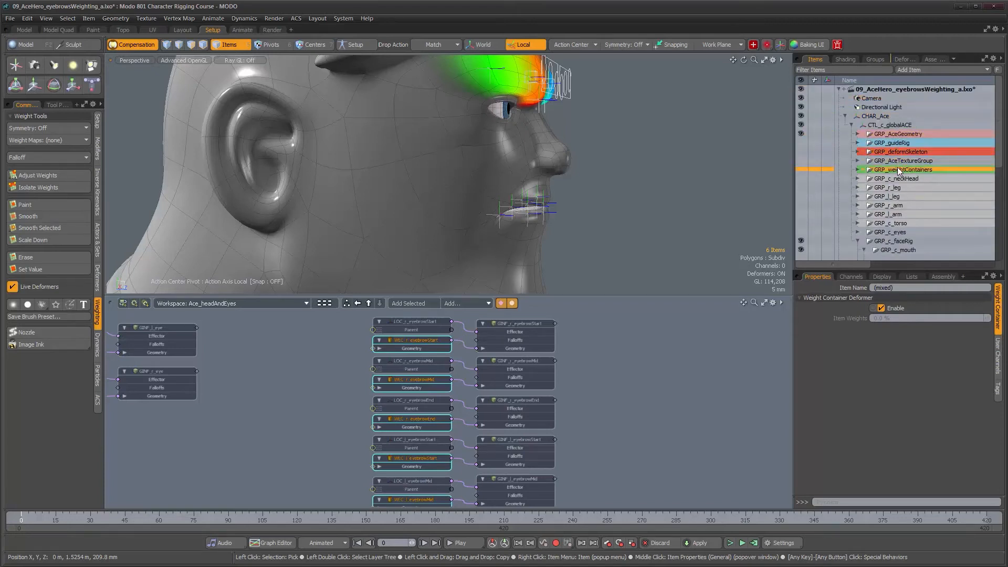
click(857, 170)
scroll(875, 210, down, 2)
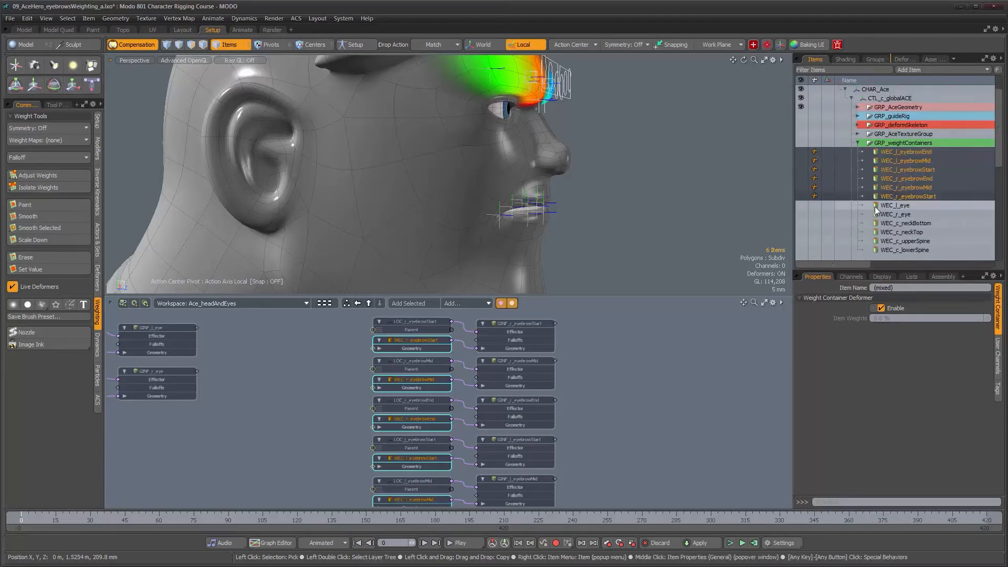
click(858, 143)
Step: Duplicate the eight mouth locators from LOC_r_mouthCorner through LOC_l_mouthCorner
click(702, 177)
alt+drag(755, 170, 604, 183)
scroll(909, 212, down, 3)
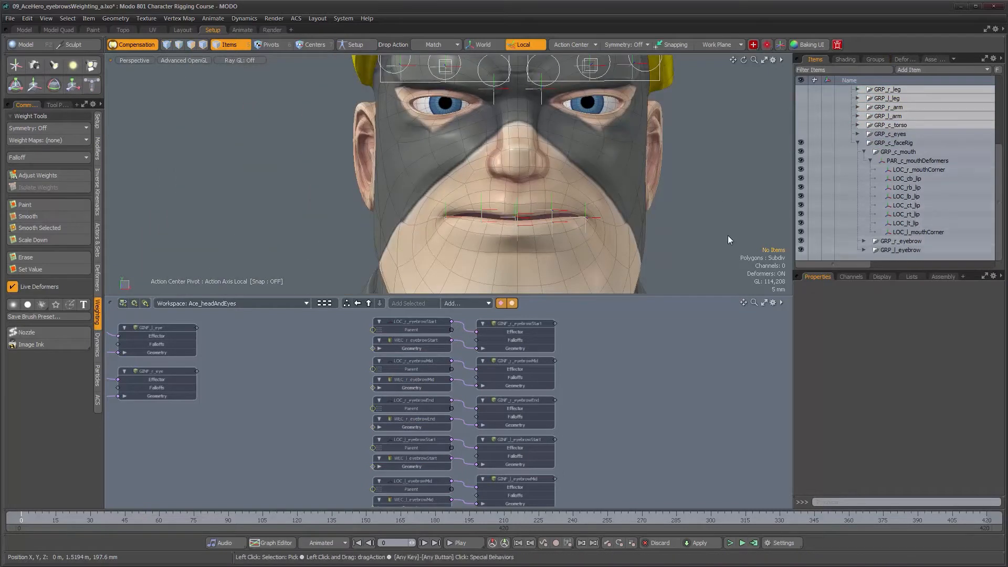
alt+drag(677, 221, 524, 183)
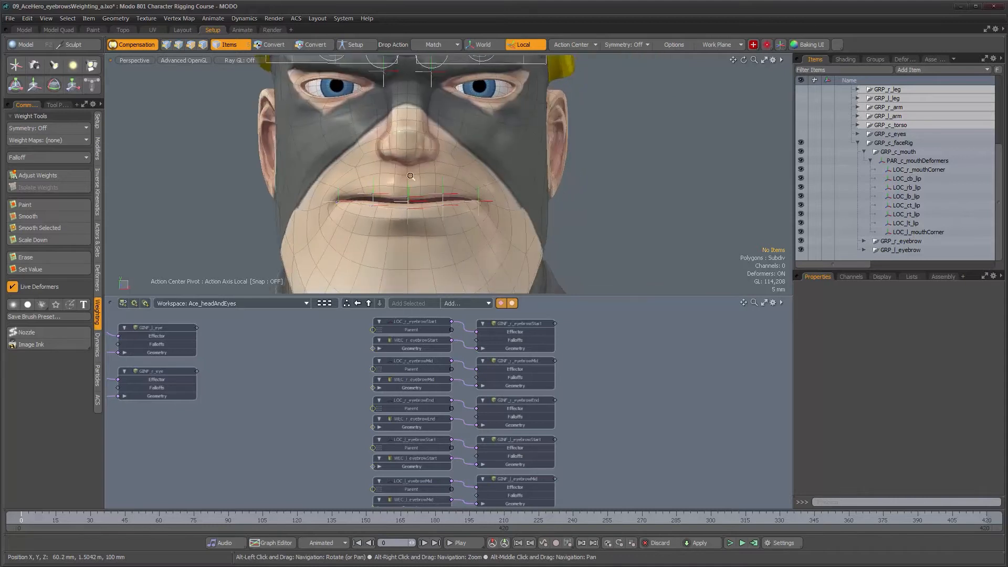
scroll(411, 176, up, 2)
alt+drag(415, 177, 530, 211)
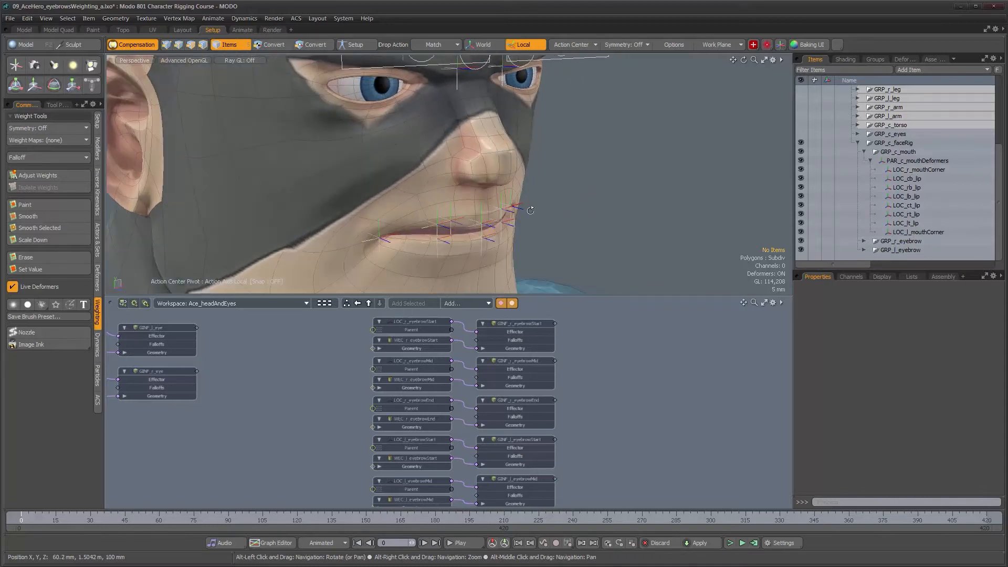
click(904, 169)
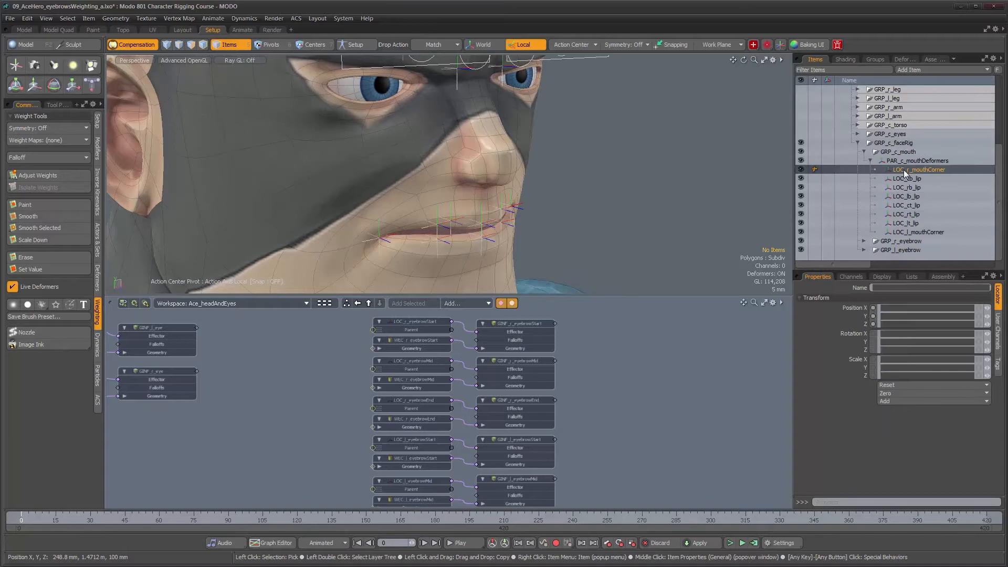
shift+click(907, 232)
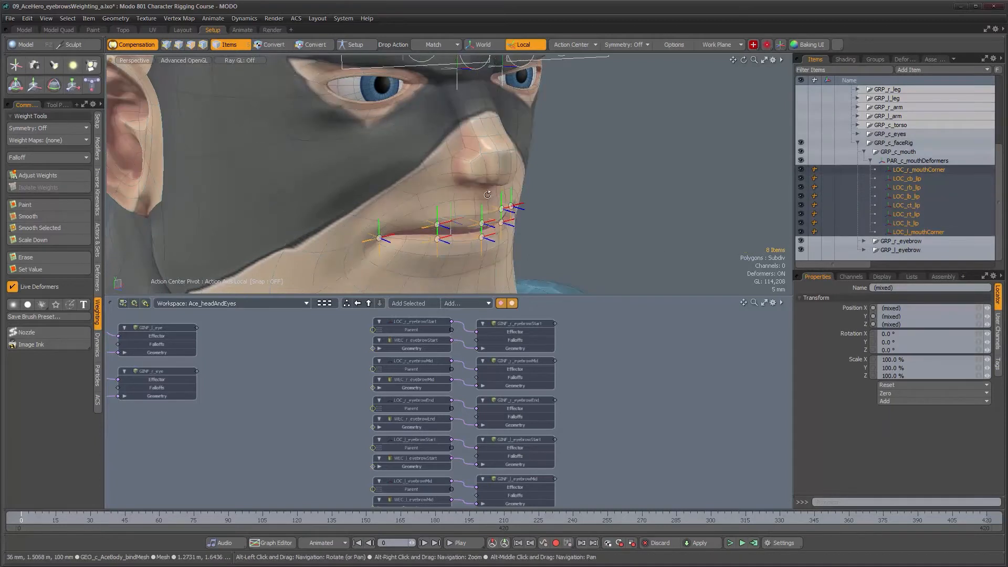
alt+drag(499, 209, 484, 193)
key(ctrl+d)
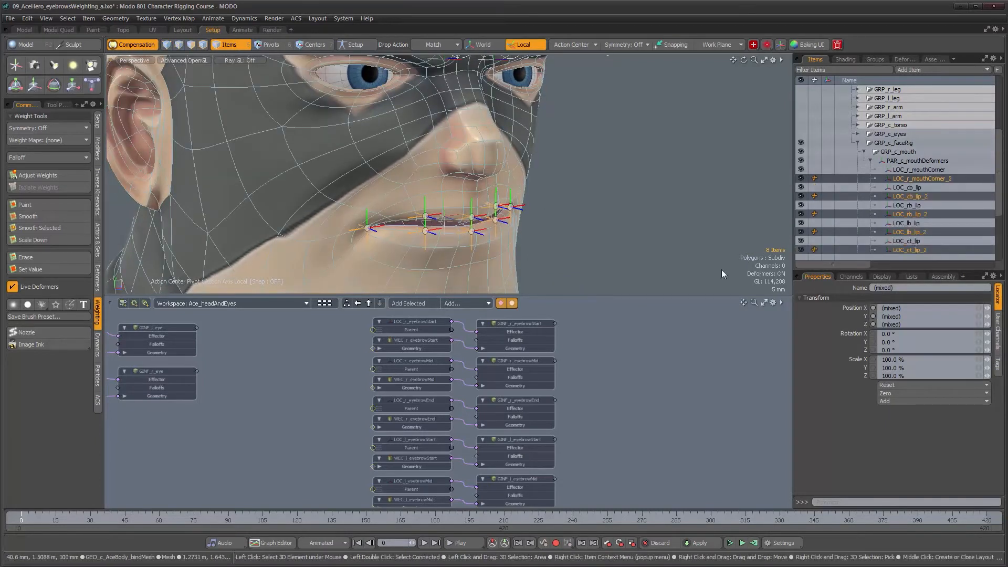
Step: Give the duplicated locators a custom non-solid Circle shape in Replace style with a radius of about 1.8 mm
click(880, 277)
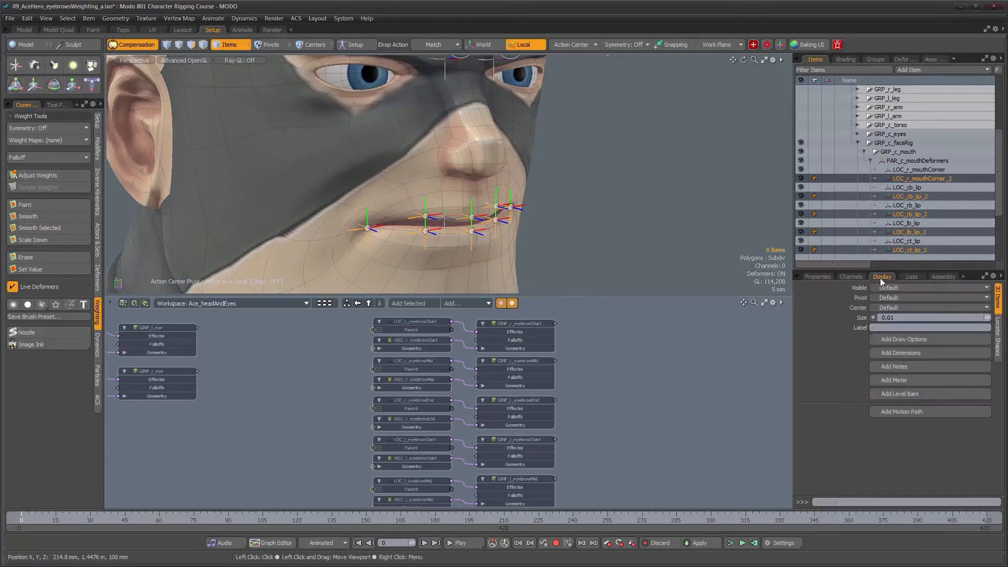
click(997, 334)
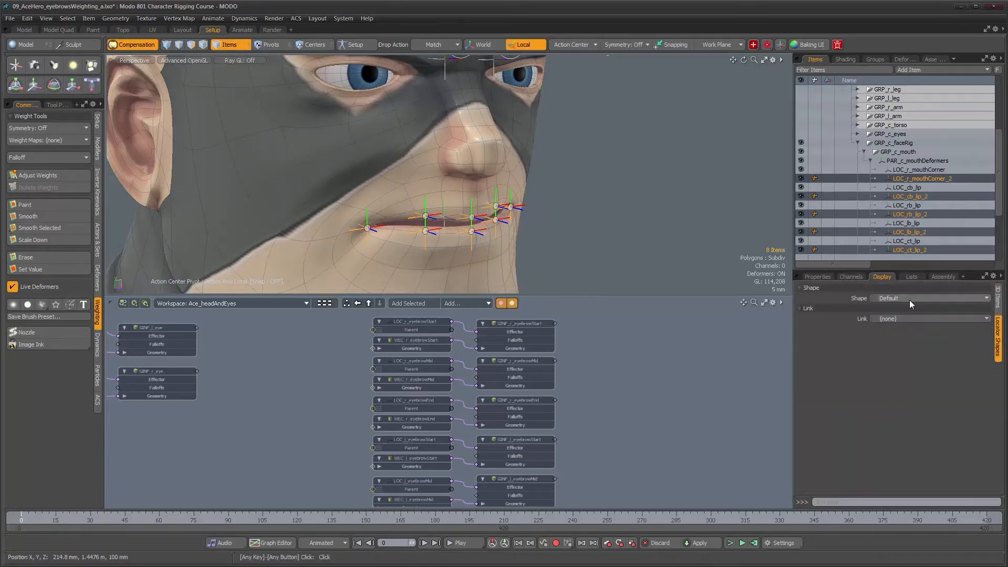
click(909, 305)
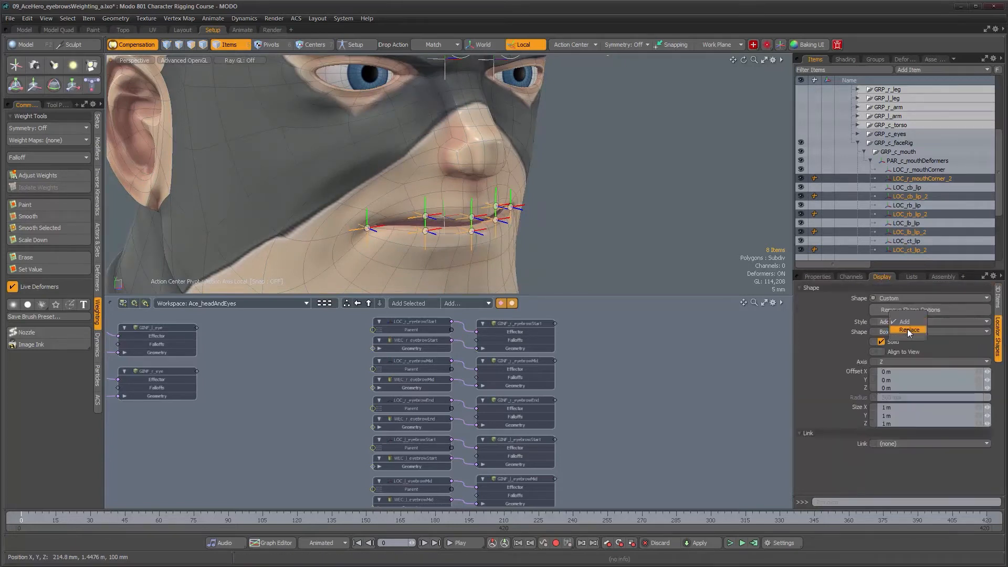
click(907, 332)
click(907, 387)
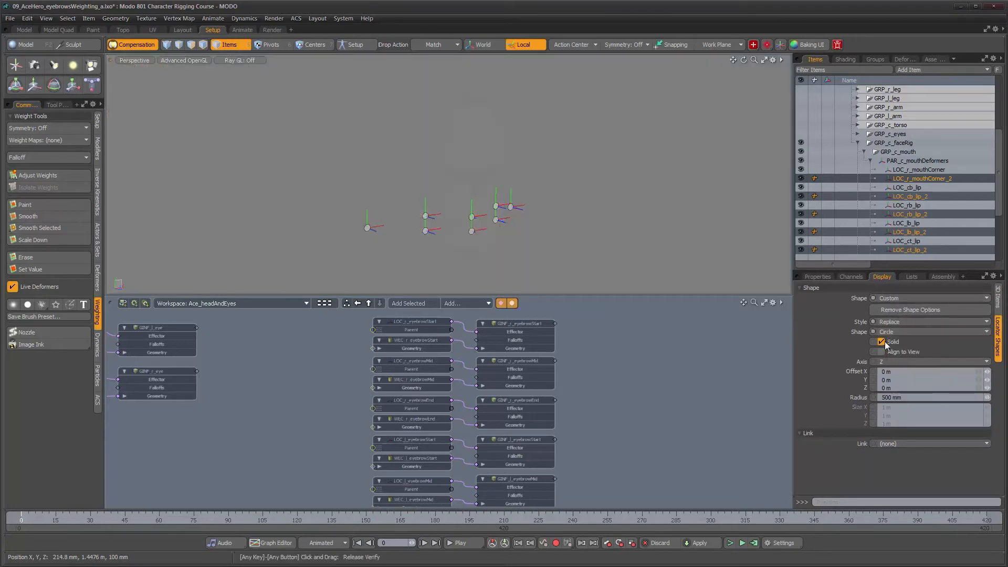
drag(987, 398, 964, 397)
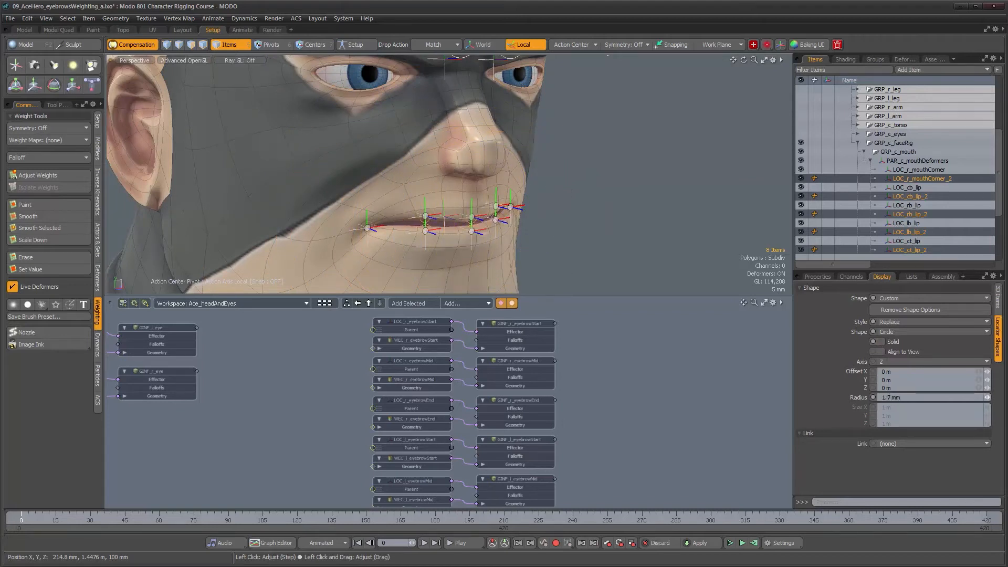
Step: Offset the circles of all eight duplicates forward from the lips to about 7.7 mm in Z
alt+drag(557, 212, 467, 217)
alt+right_drag(467, 216, 530, 215)
alt+drag(530, 215, 672, 187)
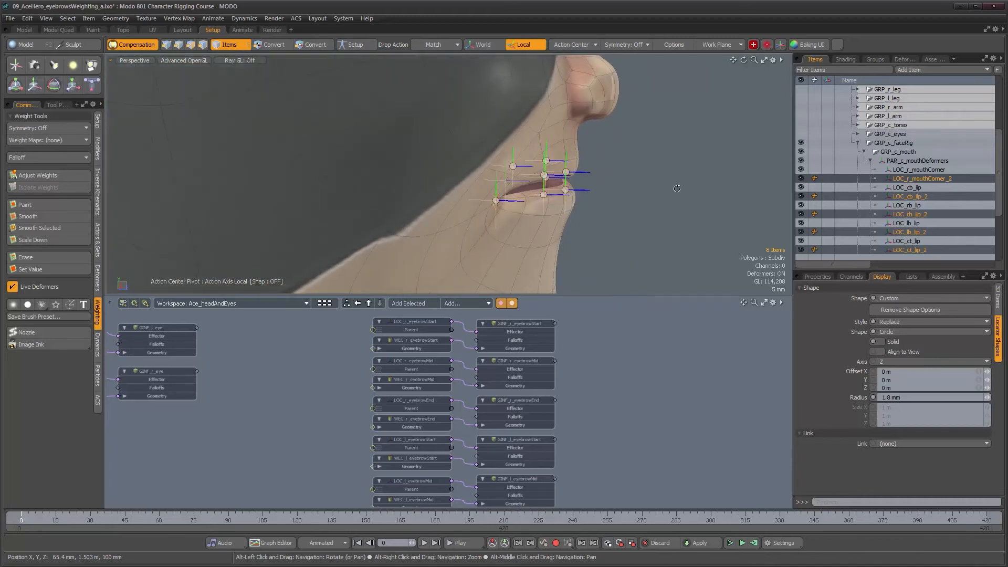
alt+drag(593, 207, 632, 227)
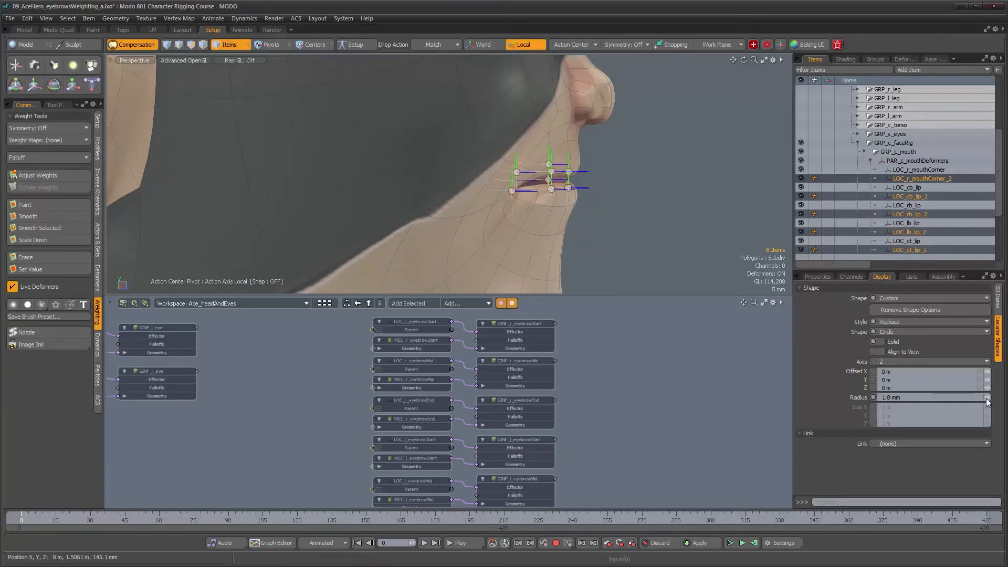
drag(987, 388, 1000, 387)
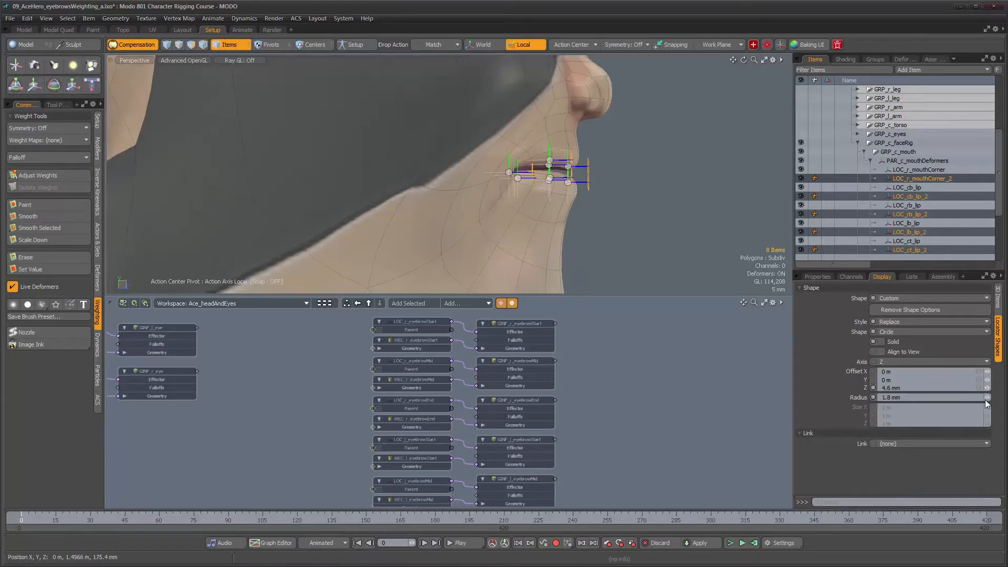
drag(985, 399, 988, 399)
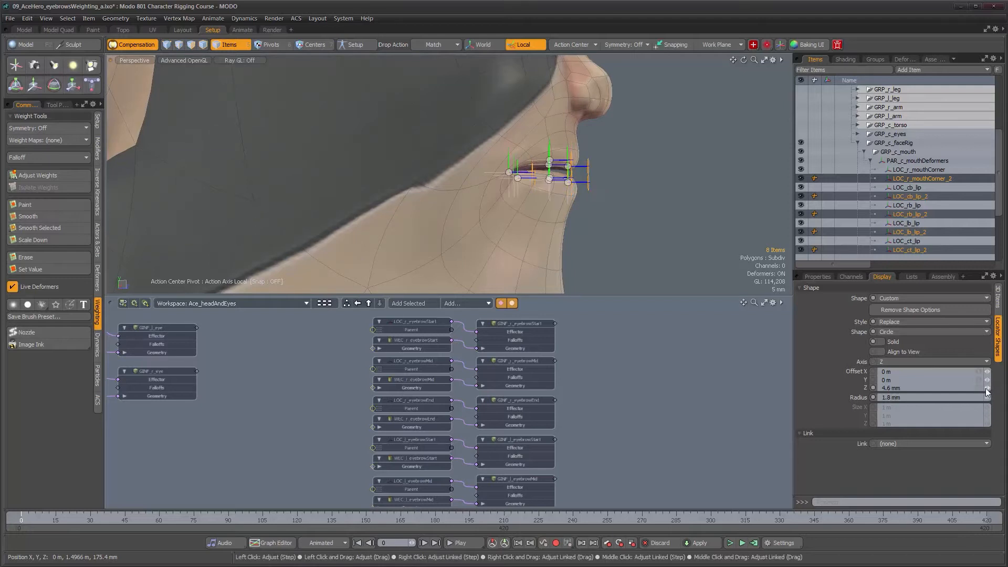
drag(987, 387, 990, 388)
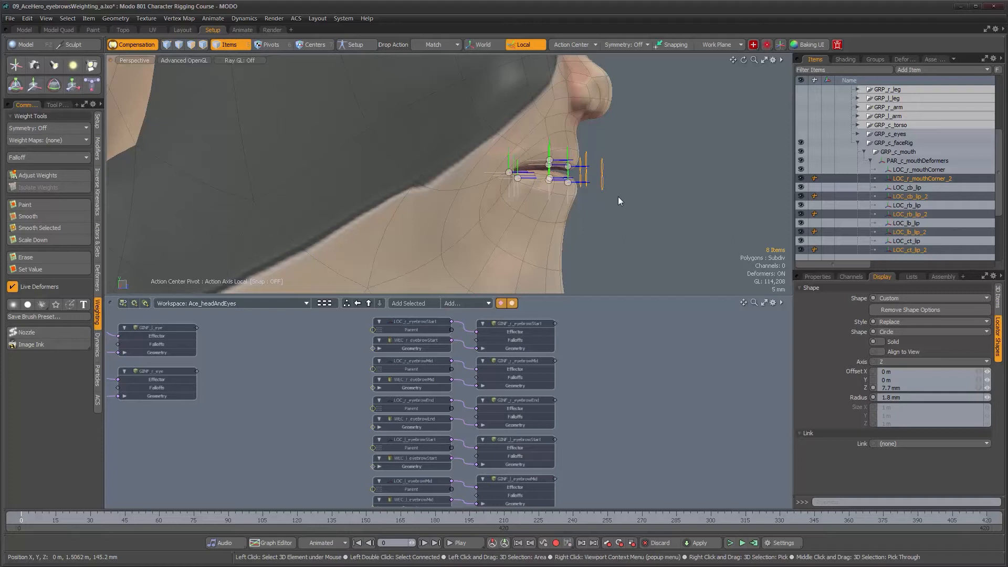
alt+drag(616, 199, 611, 204)
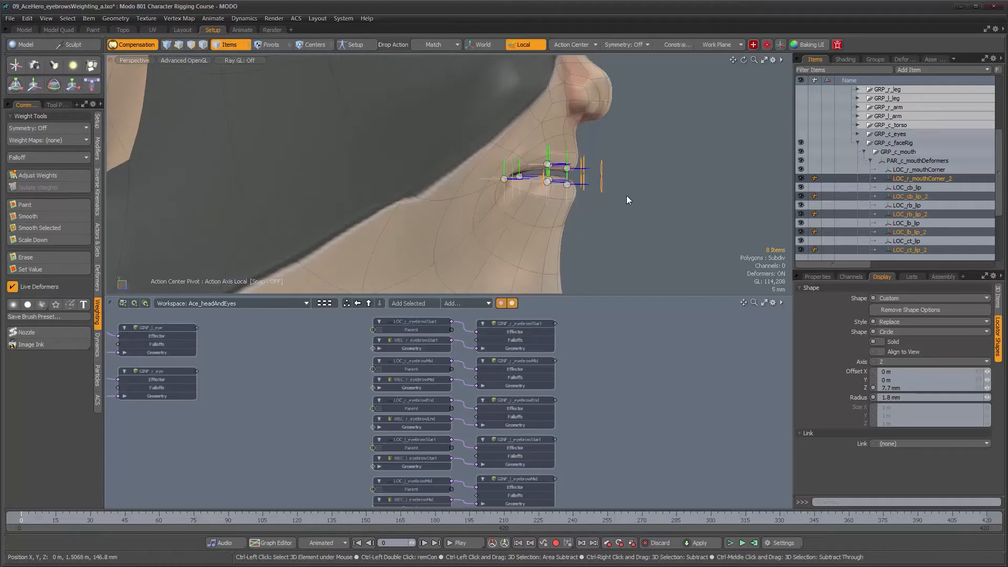
Step: Leave the two centre lip duplicates out of the selection and set the remaining circles' Z offset to about 11.9 mm
mouse_move(600, 164)
ctrl+mouse_down()
mouse_move(603, 196)
mouse_move(632, 210)
ctrl+mouse_up()
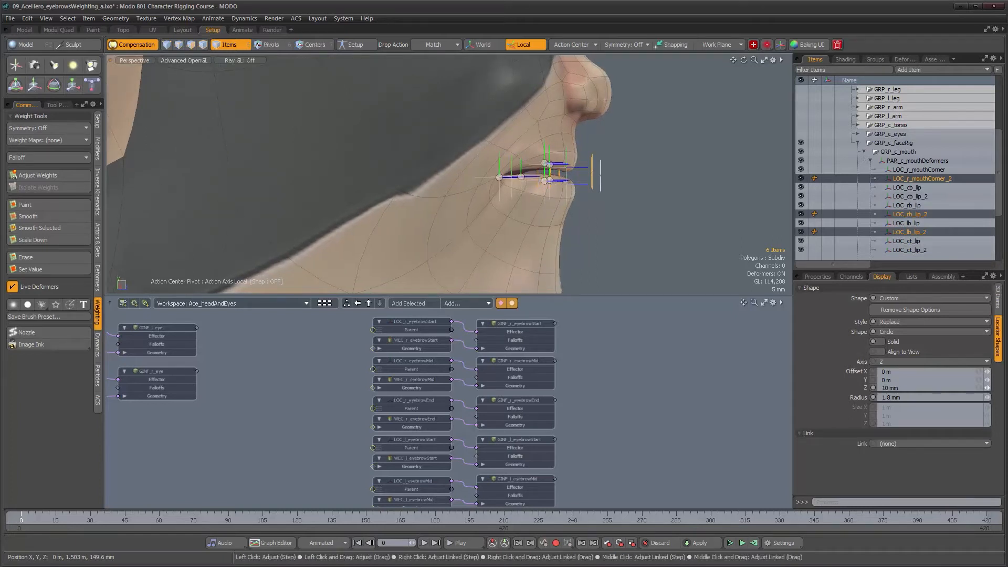
drag(986, 388, 982, 388)
alt+drag(676, 243, 671, 244)
Step: Narrow the selection to the two mouth-corner duplicates and set their circles' Z offset to about 19.7 mm
ctrl+right_drag(624, 156, 603, 139)
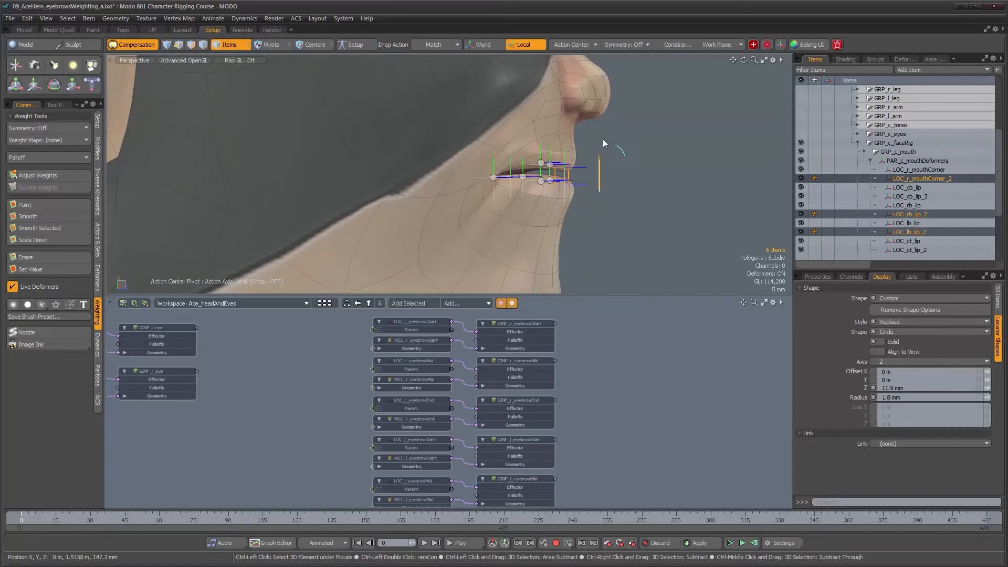
ctrl+right_drag(640, 224, 642, 225)
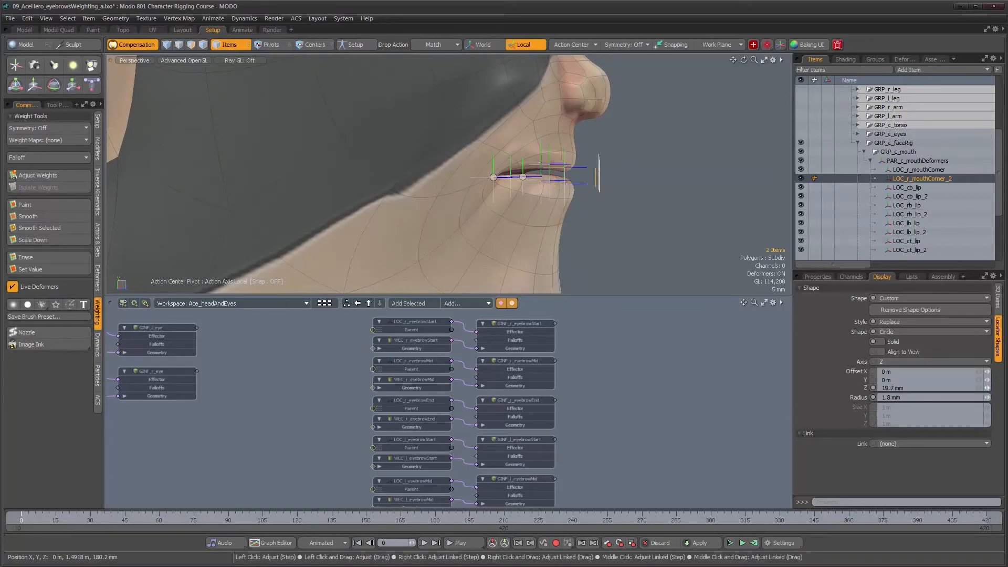
alt+drag(631, 162, 610, 205)
click(615, 222)
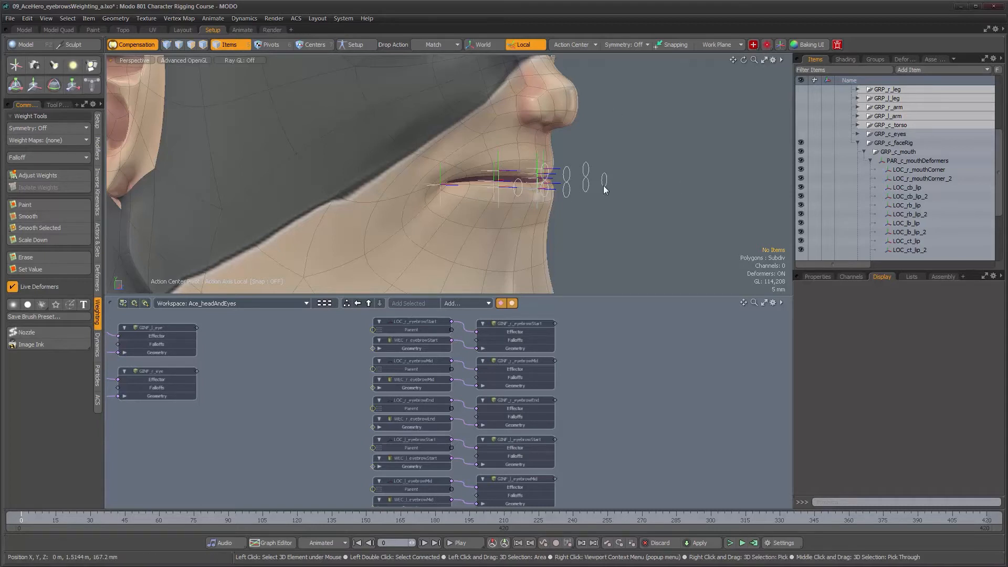
alt+drag(608, 197, 512, 195)
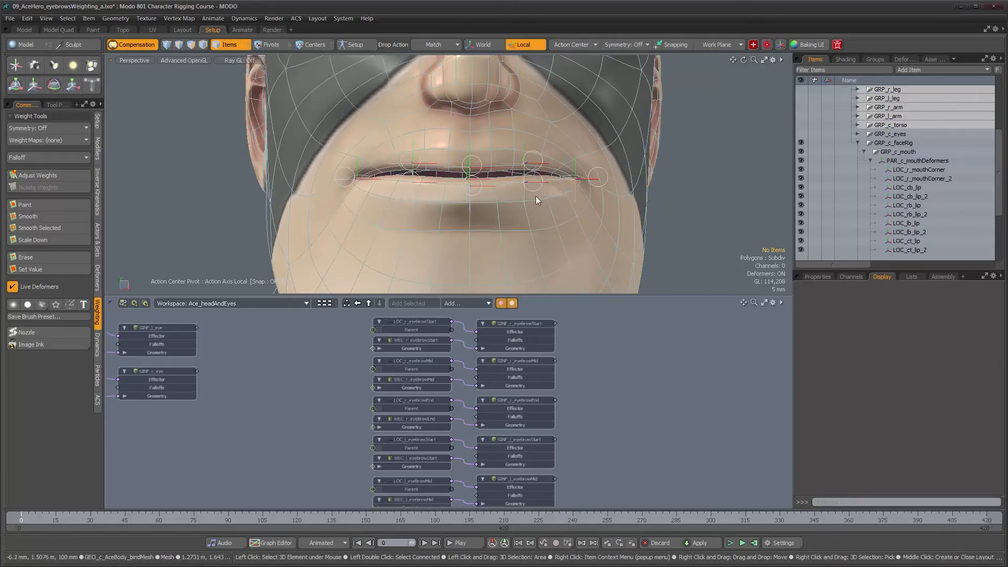
alt+drag(461, 217, 593, 200)
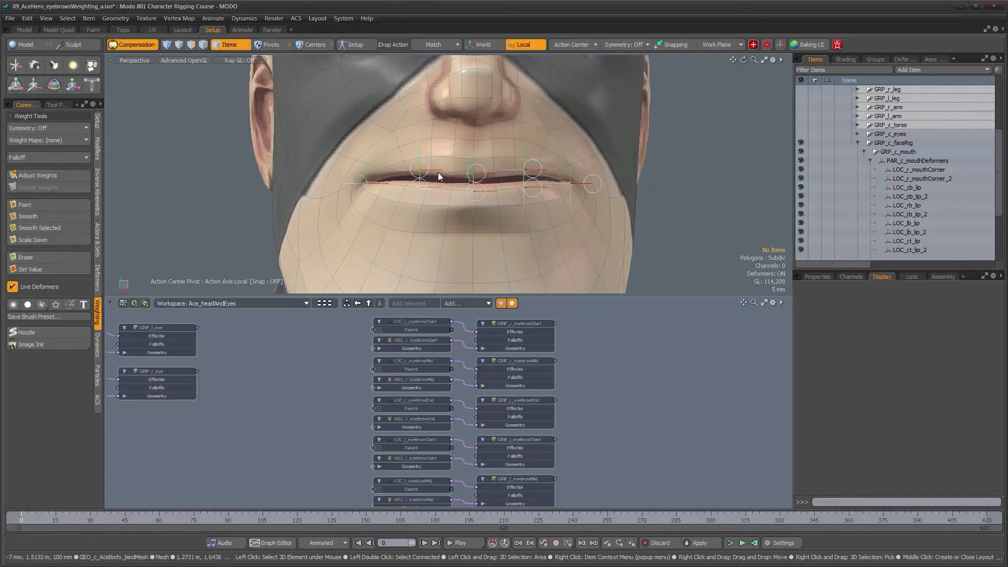
alt+drag(501, 194, 500, 200)
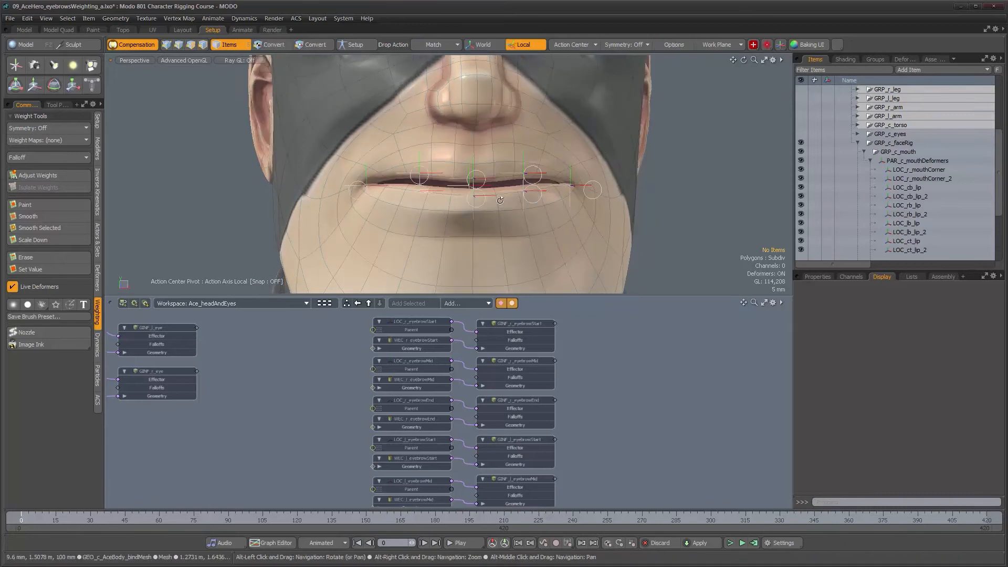
Step: Select the eight duplicated mouth locators and rename them with the prefix CTL instead of LOC and without the _2 suffix
click(479, 174)
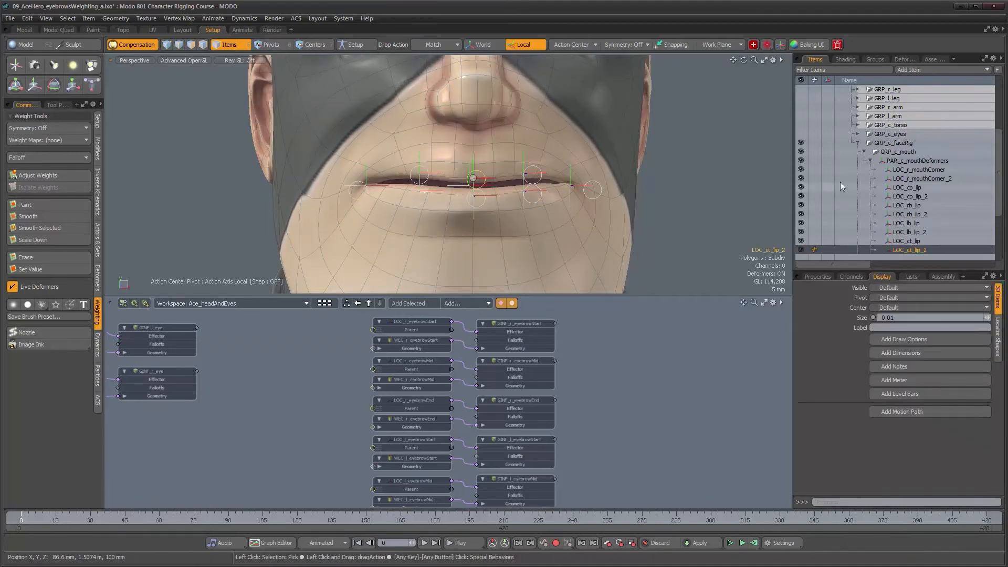
scroll(898, 229, down, 2)
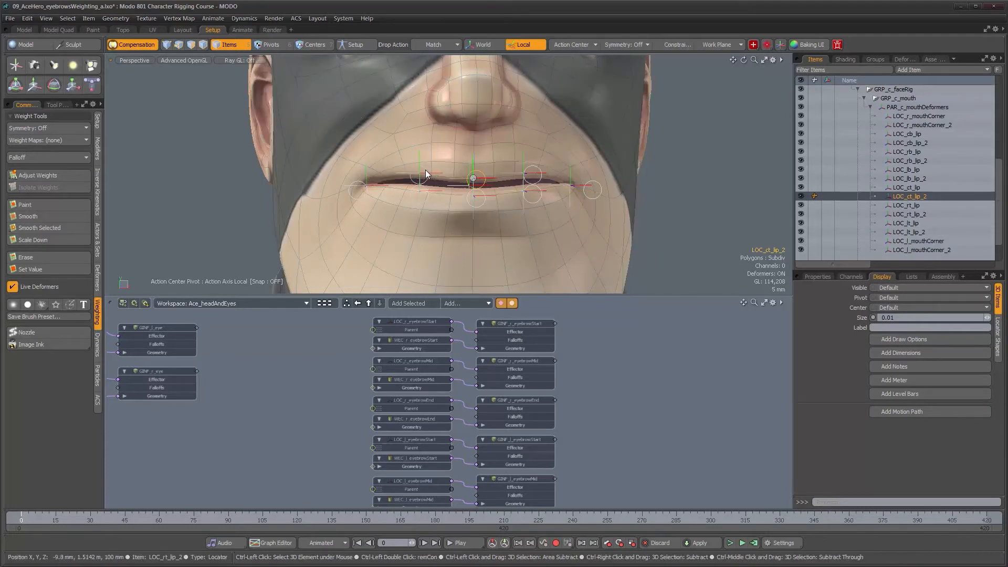
alt+drag(529, 178, 552, 181)
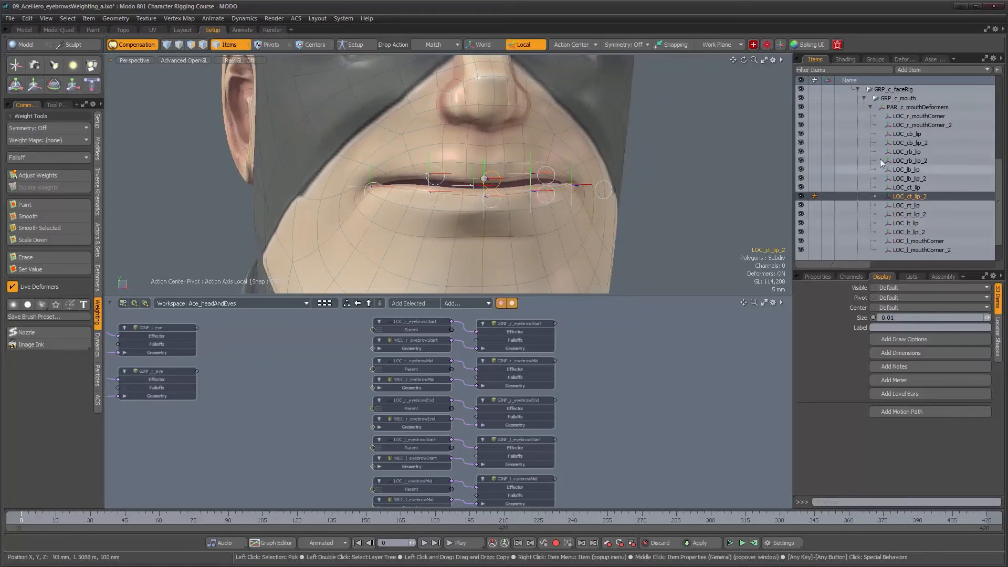
click(915, 143)
ctrl+click(911, 160)
ctrl+click(909, 178)
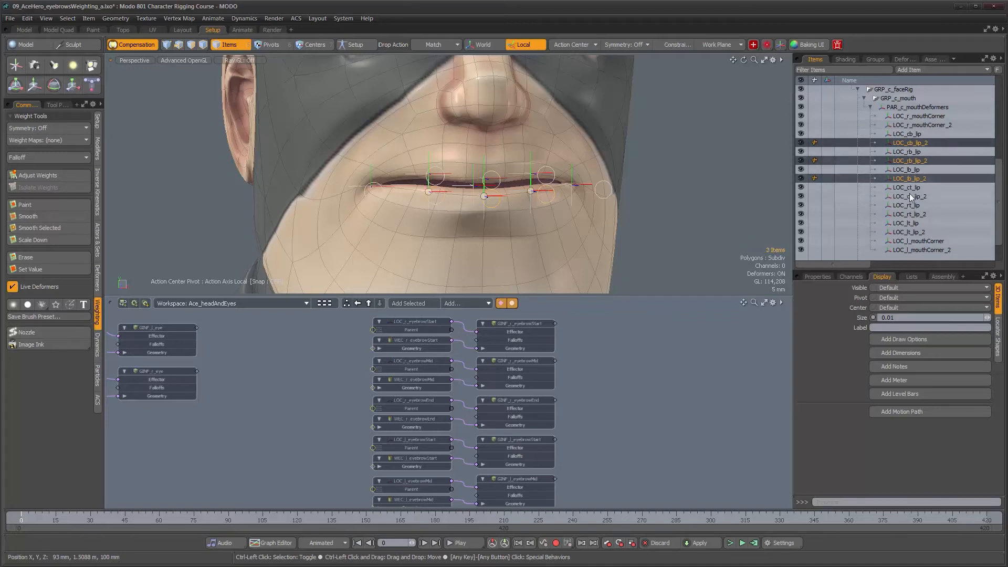
ctrl+click(908, 196)
ctrl+click(908, 214)
ctrl+click(908, 232)
ctrl+click(915, 250)
scroll(918, 239, up, 1)
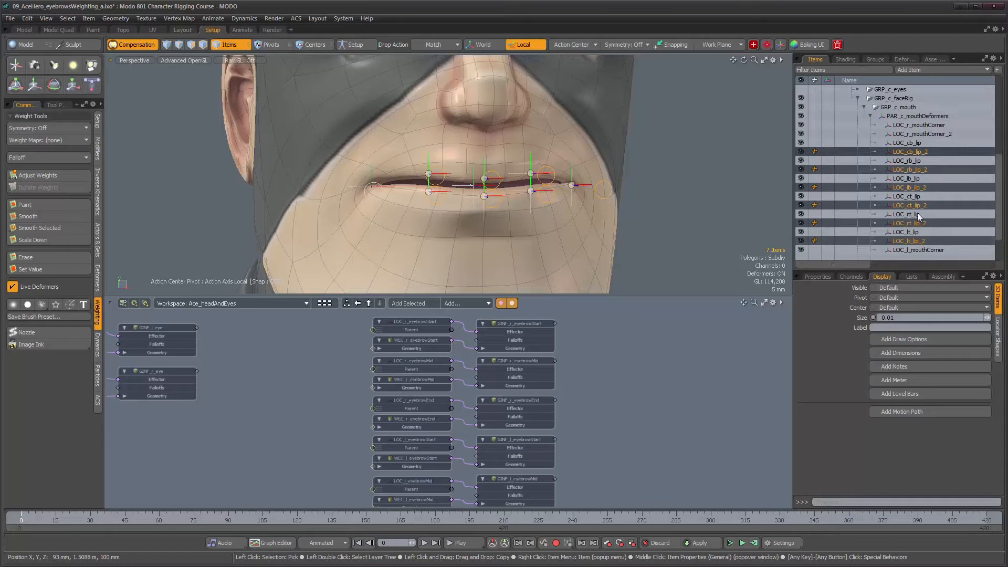
ctrl+click(919, 134)
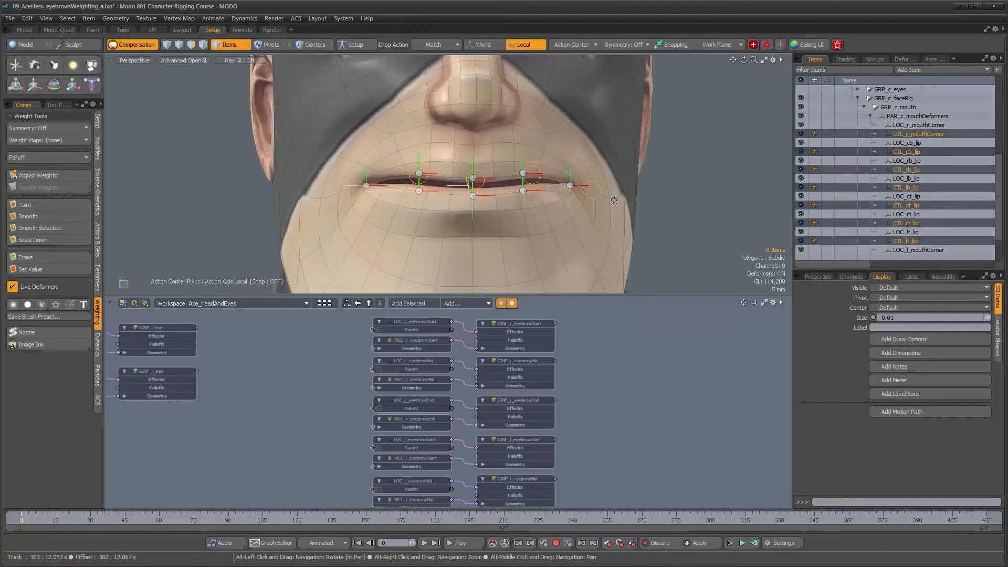
Step: Duplicate only the upper centre lip control, CTL_ct_lip
mouse_move(493, 158)
alt+mouse_down()
mouse_move(512, 142)
mouse_move(508, 158)
alt+mouse_up()
scroll(508, 157, up, 1)
click(701, 171)
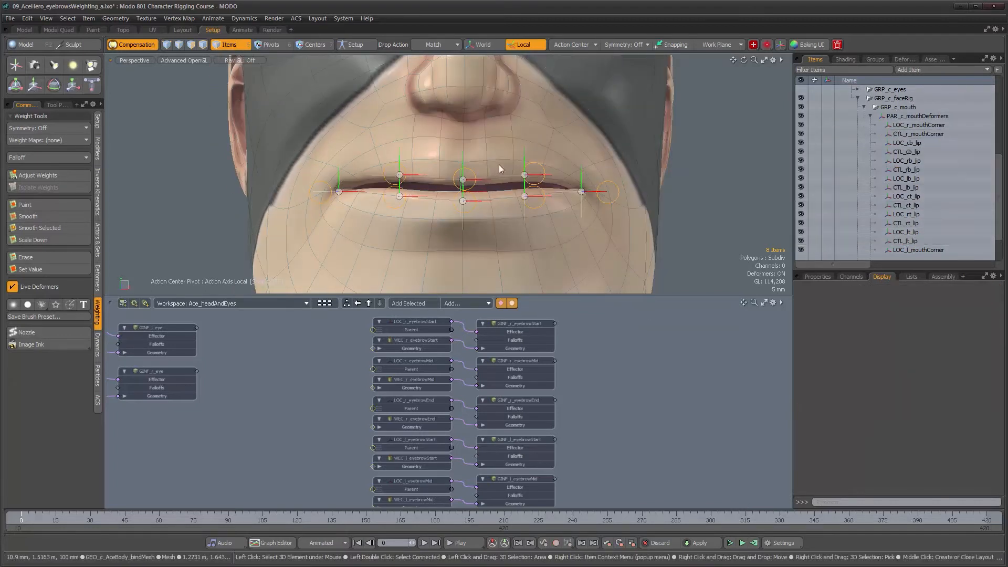
click(472, 172)
alt+drag(473, 172, 578, 202)
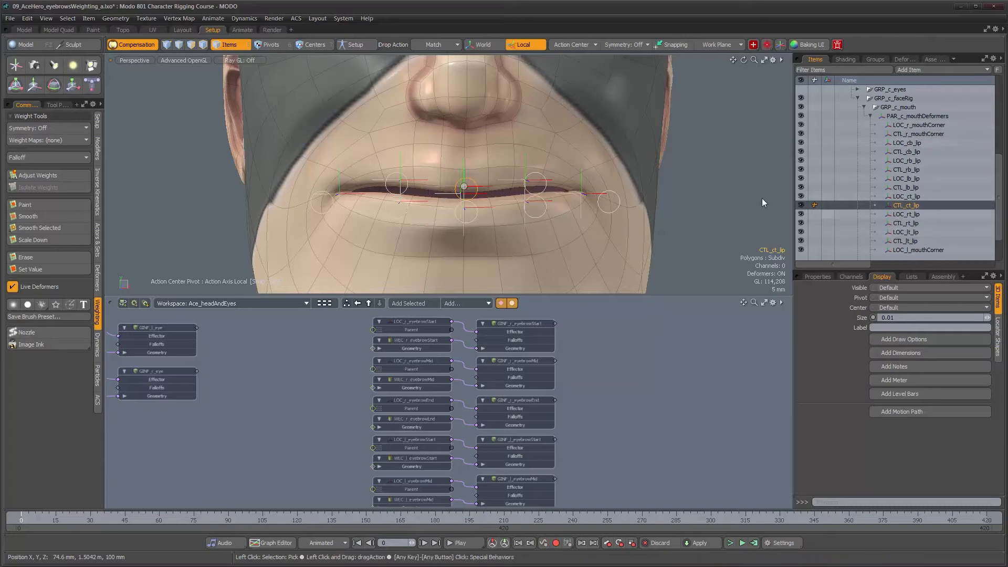
key(ctrl+d)
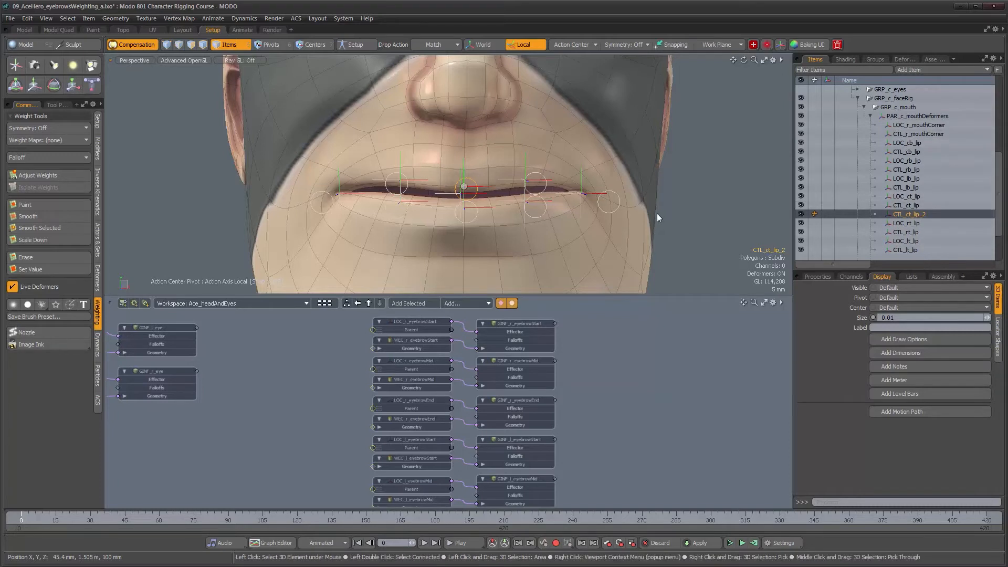
Step: Rename the duplicate of CTL_ct_lip as CTL_t_lip
double_click(929, 215)
key(Left)
key(Left)
key(Left)
key(Left)
key(Left)
key(Left)
key(BackSpace)
key(BackSpace)
text(t)
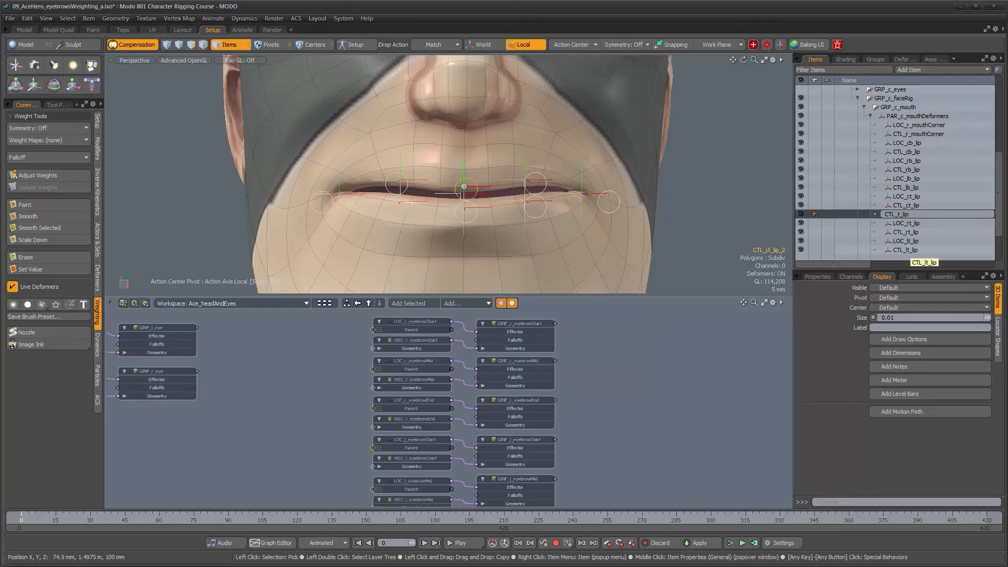
key(Return)
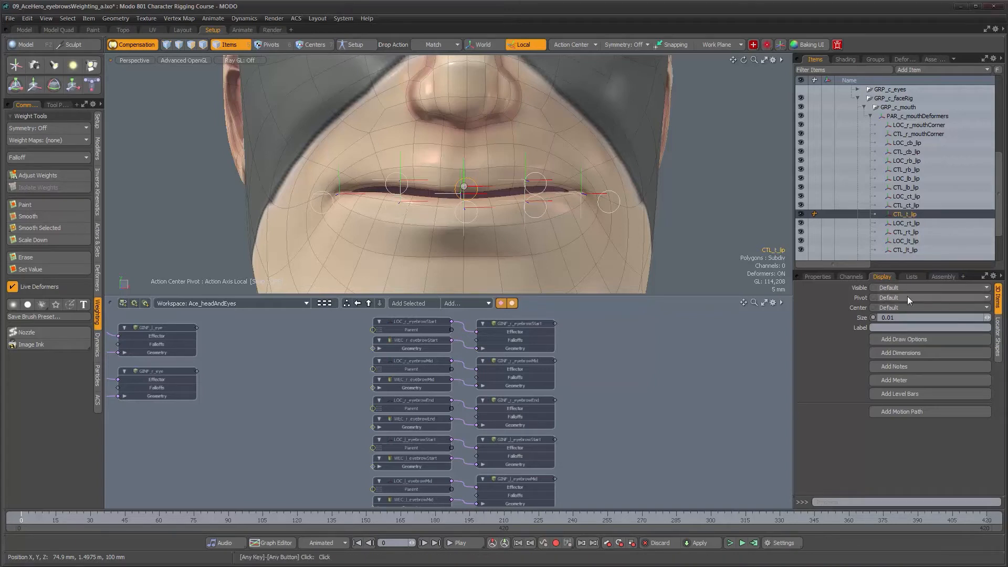
Step: Change CTL_t_lip's locator shape to a plane about 25.9 by 1.9 mm with a Y offset of about 4.3 mm
click(997, 337)
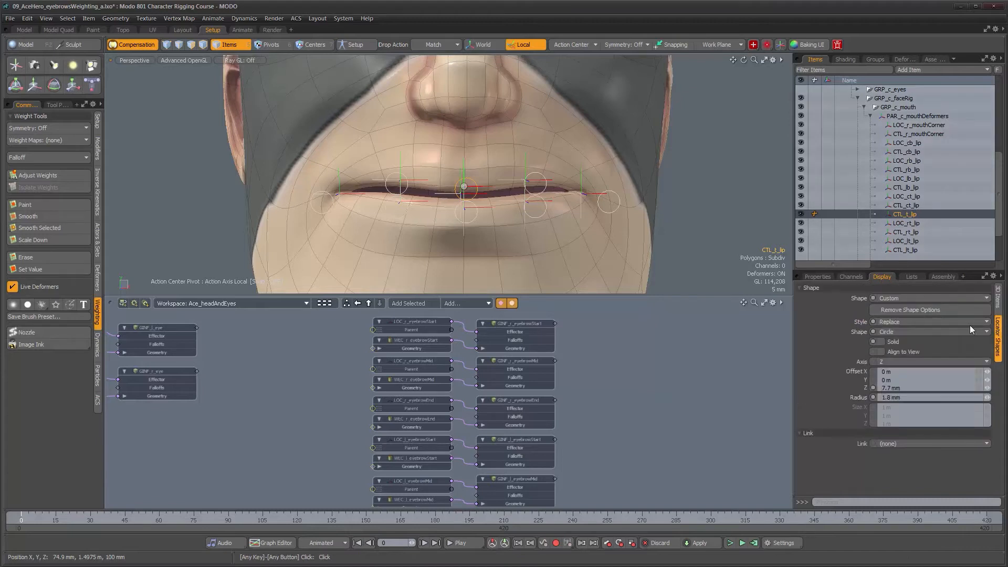
click(902, 331)
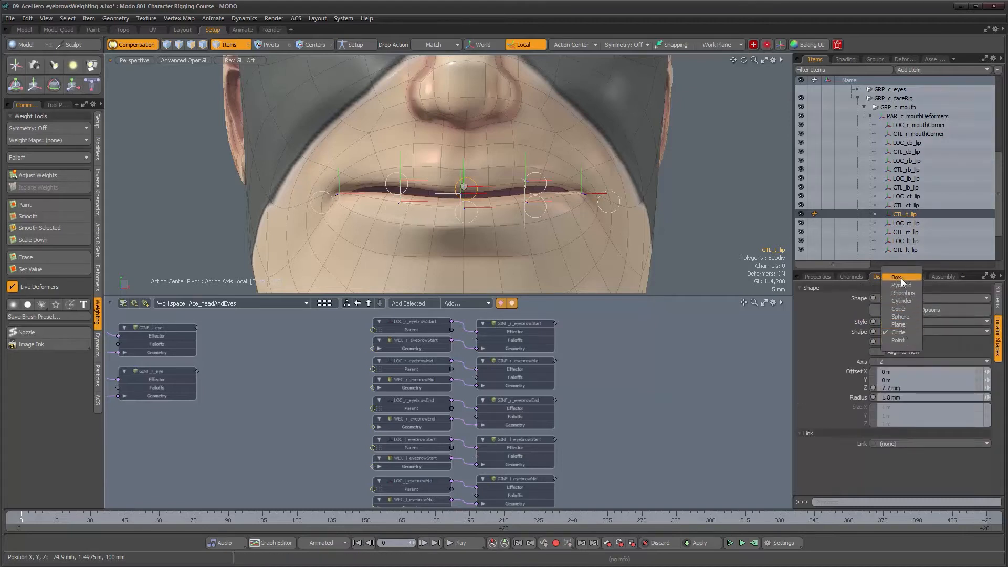
click(906, 325)
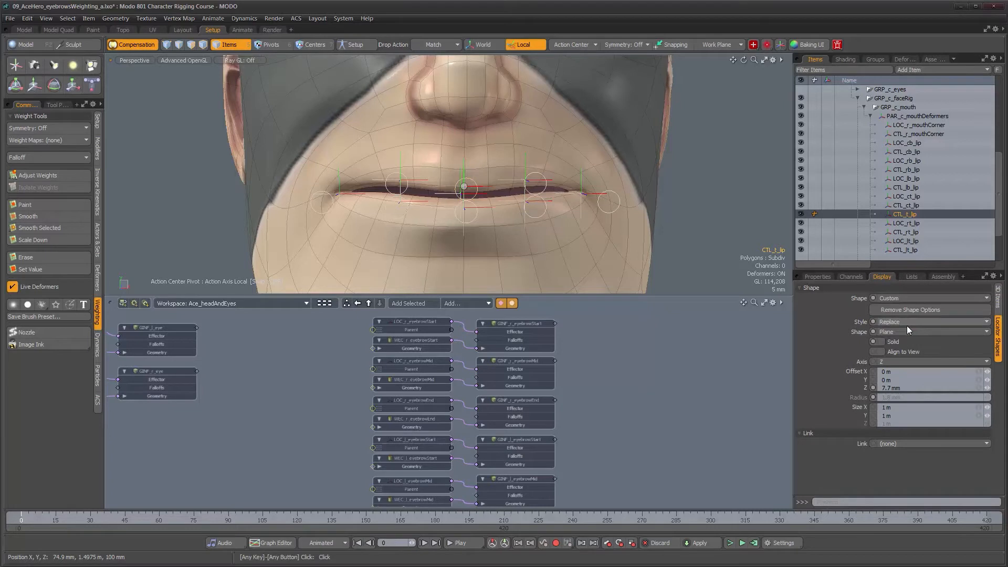
click(978, 407)
drag(987, 407, 950, 407)
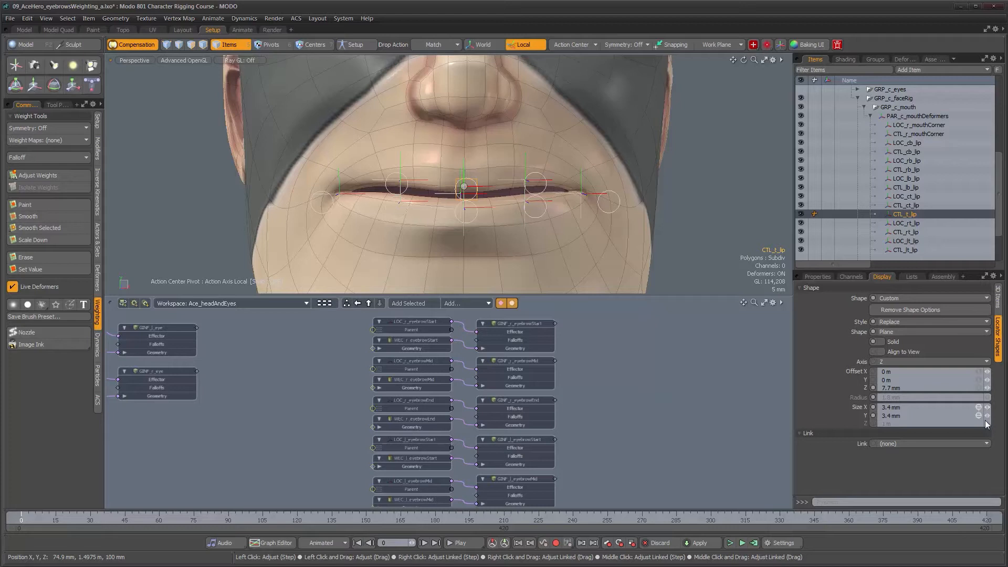
drag(987, 380, 1000, 380)
drag(988, 418, 1000, 418)
click(988, 407)
drag(975, 387, 992, 380)
alt+drag(423, 196, 488, 210)
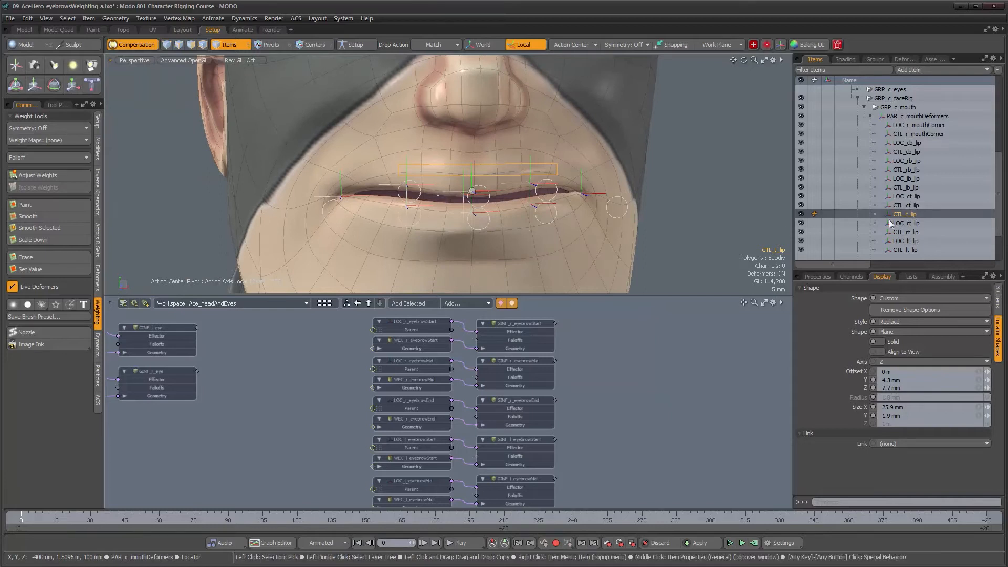
Step: Duplicate the lower centre lip control CTL_cb_lip and rename the copy CTL_b_lip
click(486, 226)
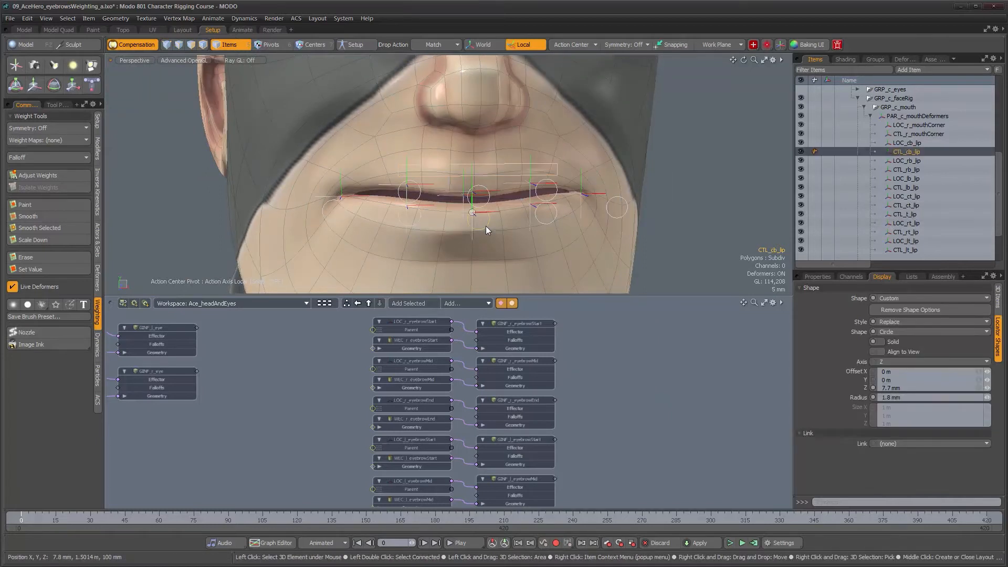
key(ctrl+d)
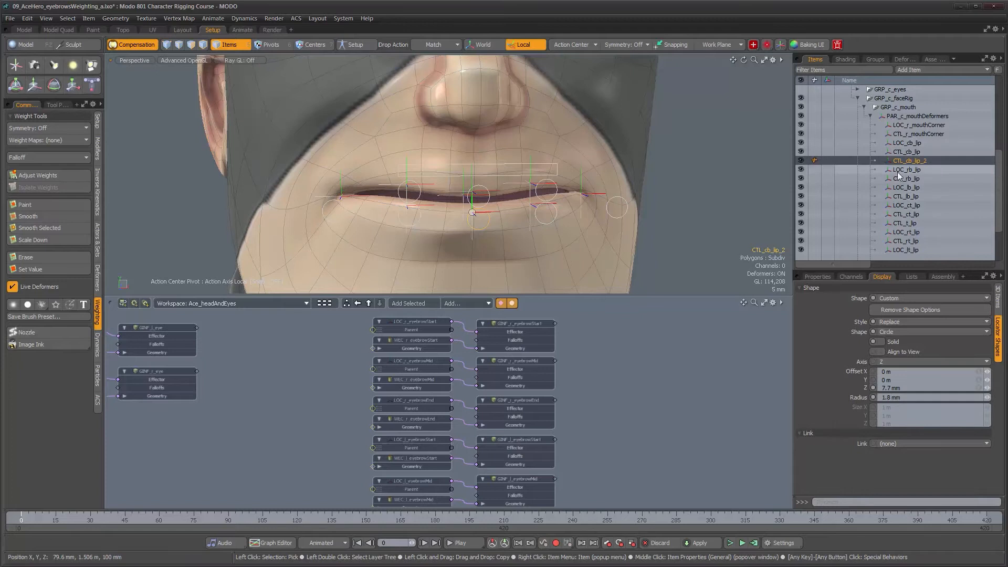
double_click(906, 163)
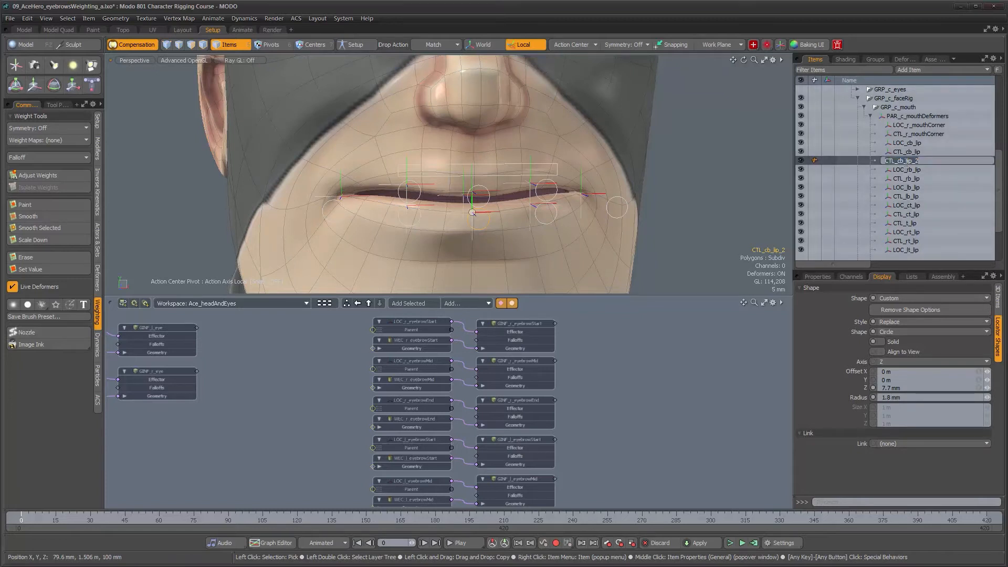
key(BackSpace)
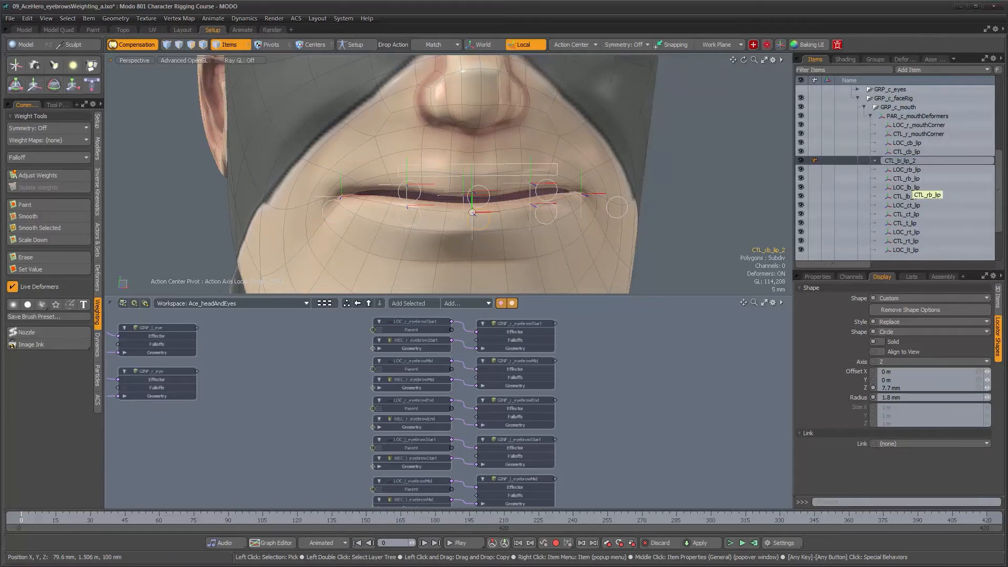
key(Return)
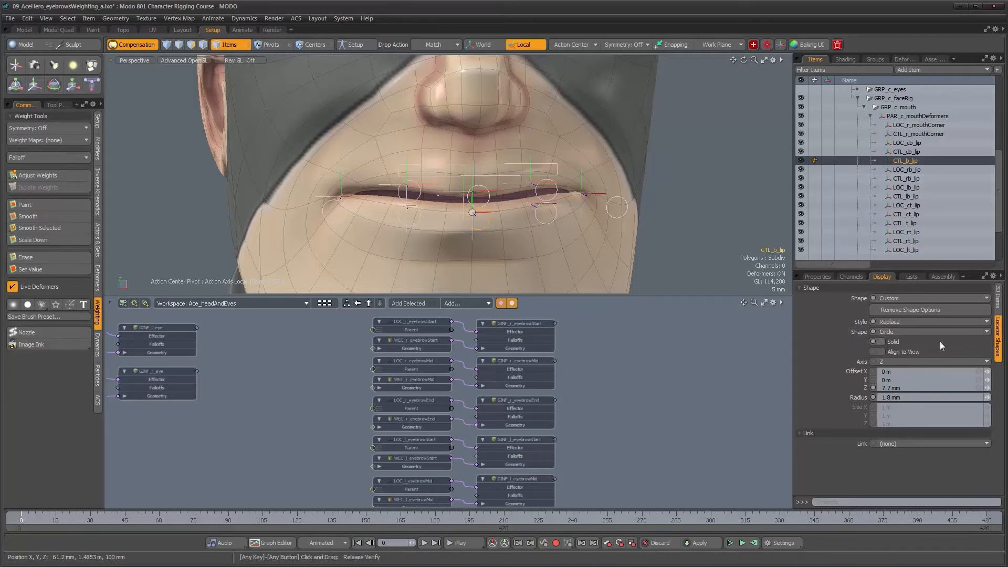
Step: Change CTL_b_lip's locator shape to a plane about 26.4 by 1.8 mm with a Y offset of about -3 mm
click(911, 331)
click(911, 324)
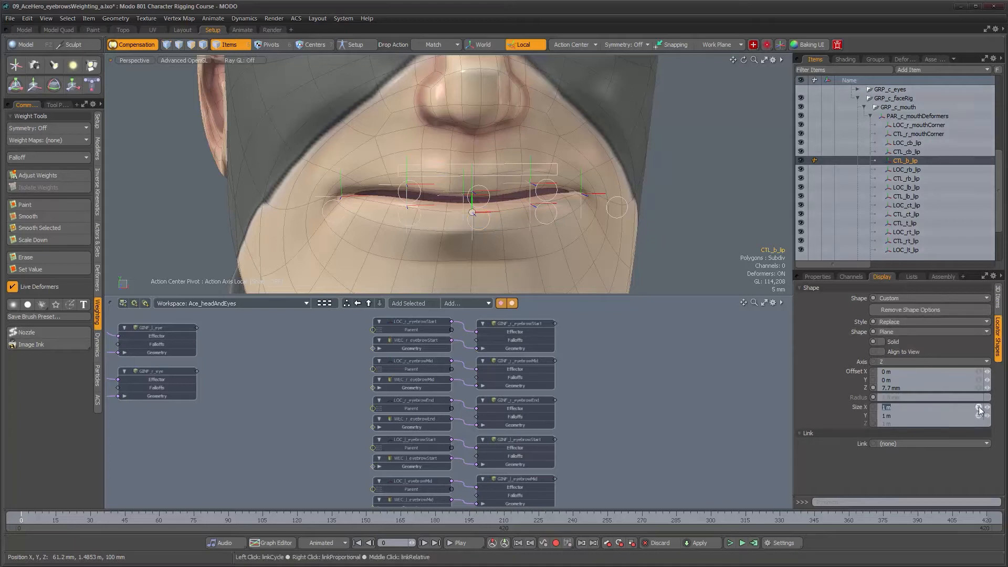
drag(987, 407, 958, 407)
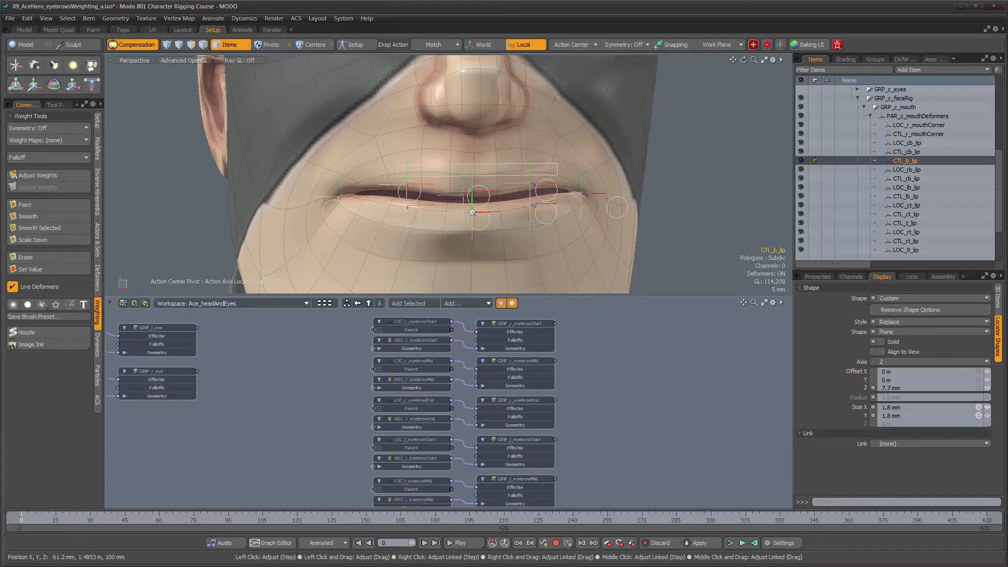
drag(987, 379, 985, 380)
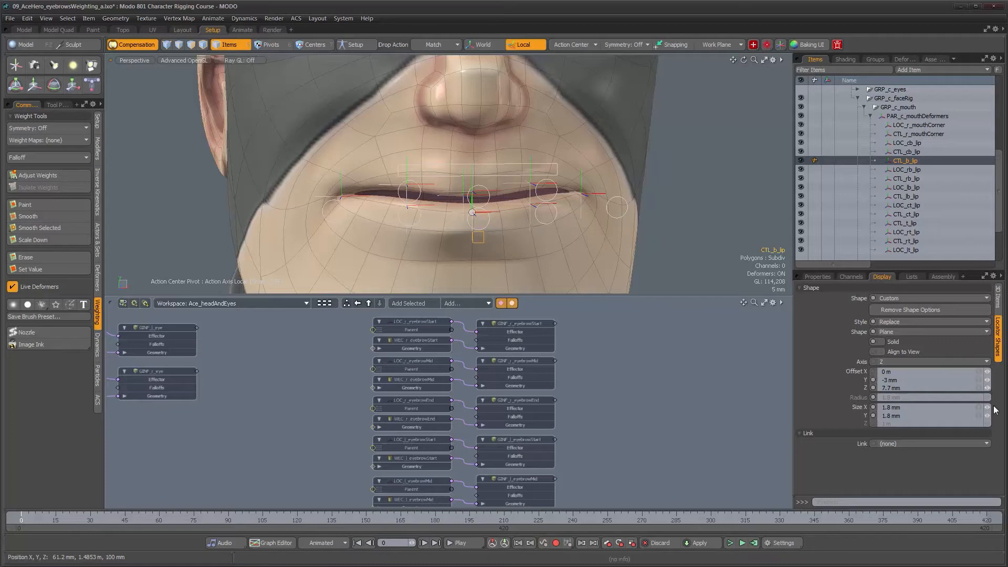
drag(987, 407, 988, 407)
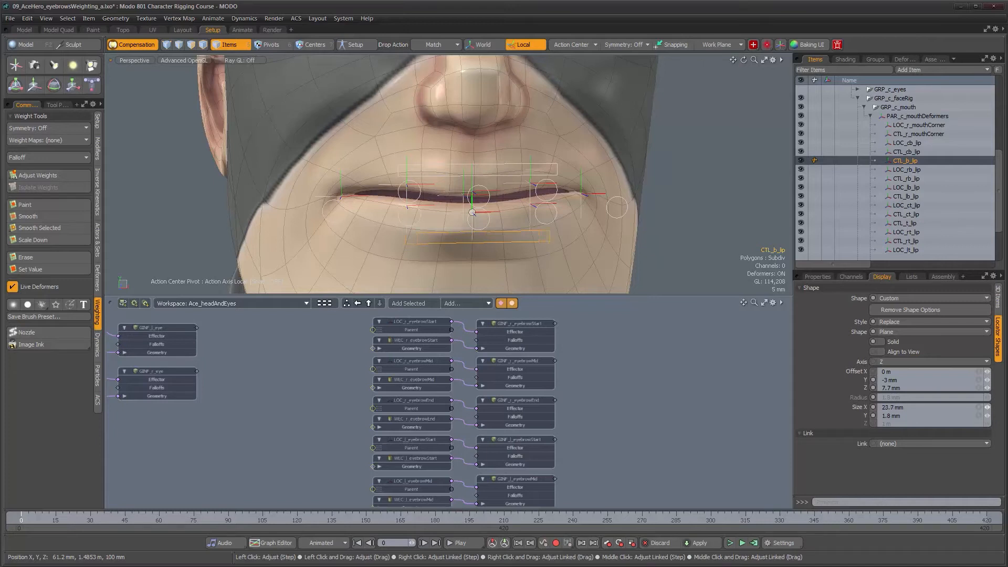
alt+drag(503, 215, 541, 213)
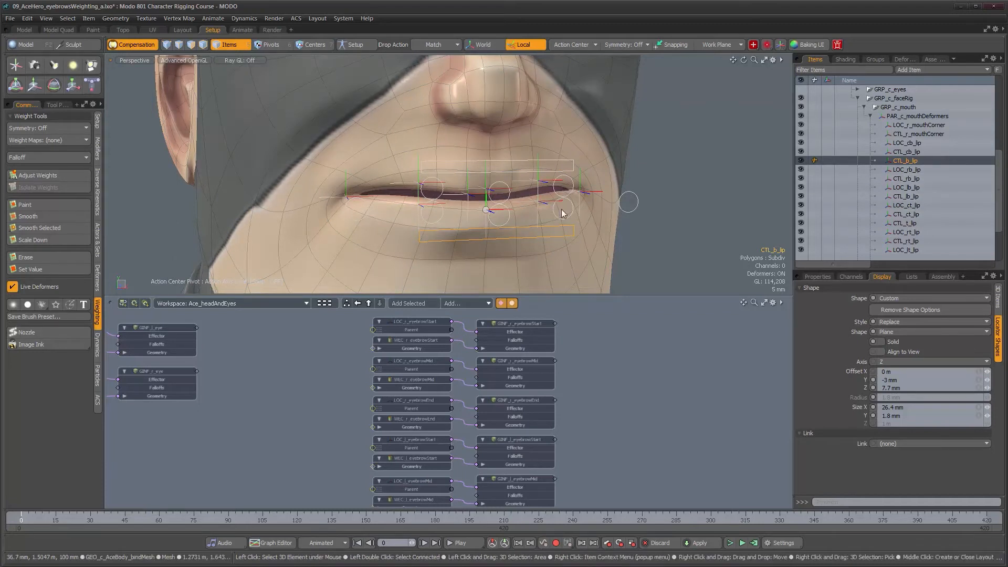
Step: Parent the three lower lip controls CTL_rb_lip, CTL_cb_lip and CTL_lb_lip under CTL_b_lip
click(441, 218)
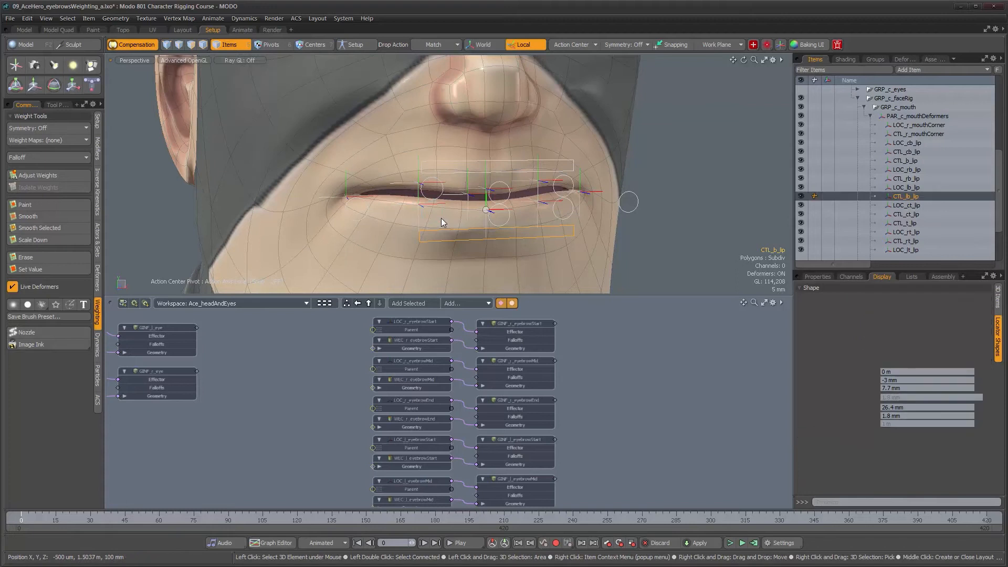
shift+click(505, 220)
shift+click(558, 218)
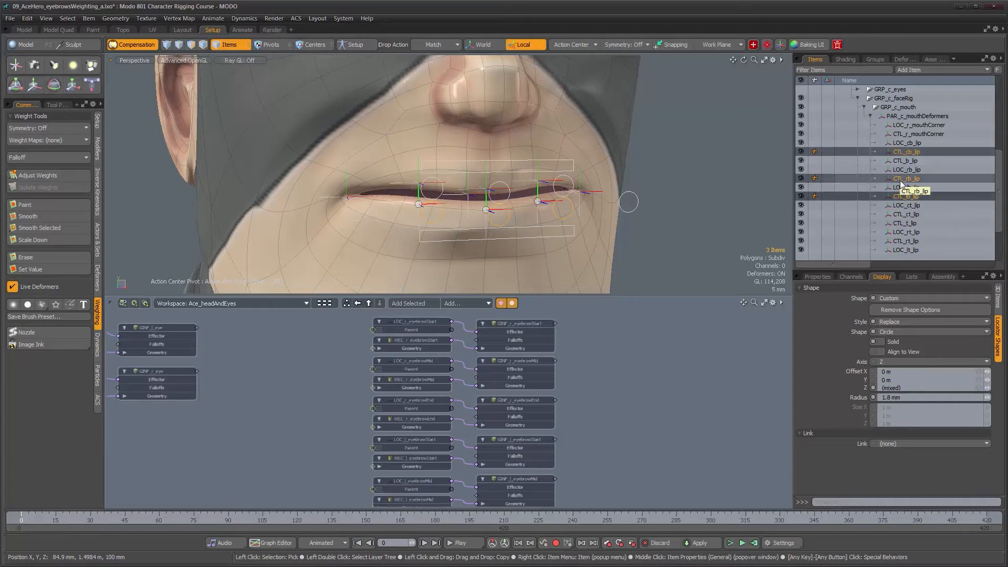
drag(899, 153, 899, 160)
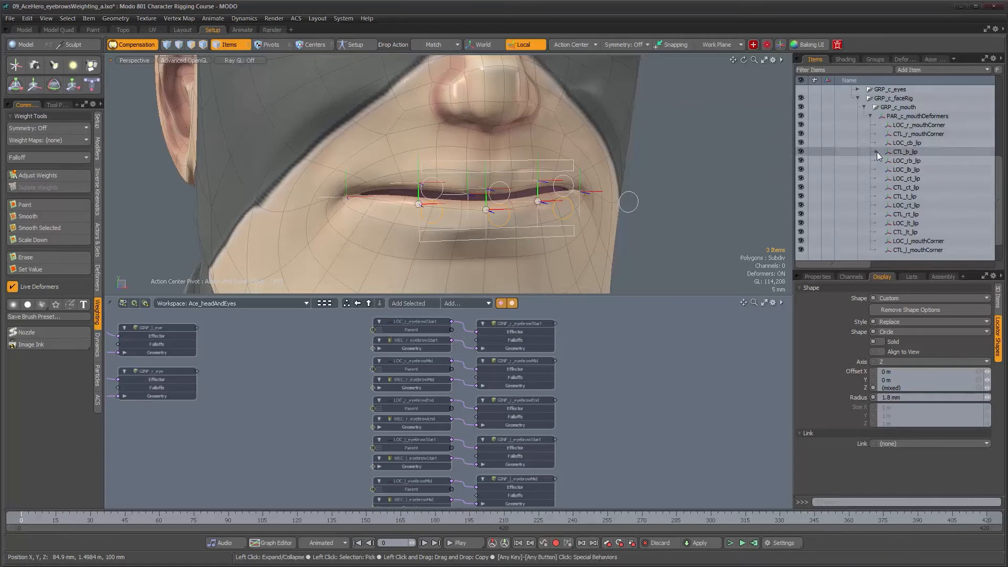
click(876, 152)
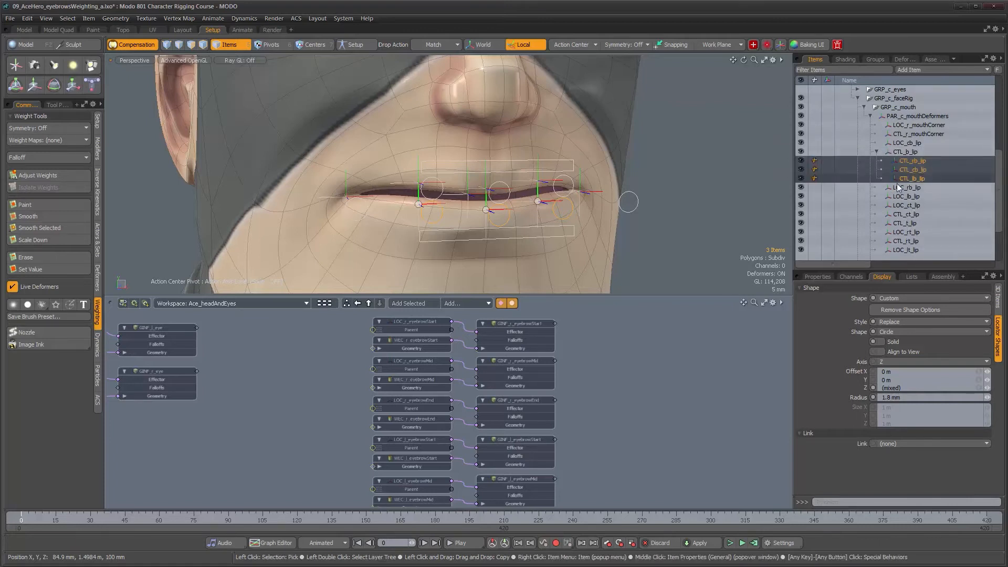
Step: Parent the three upper lip controls CTL_rt_lip, CTL_ct_lip and CTL_lt_lip under CTL_t_lip, and clear the selection
click(462, 190)
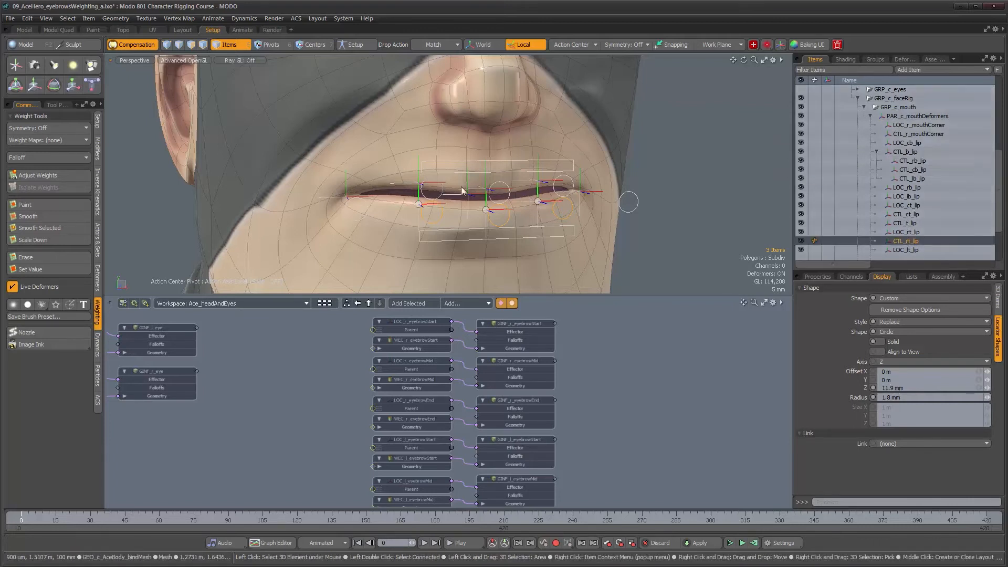
shift+click(504, 182)
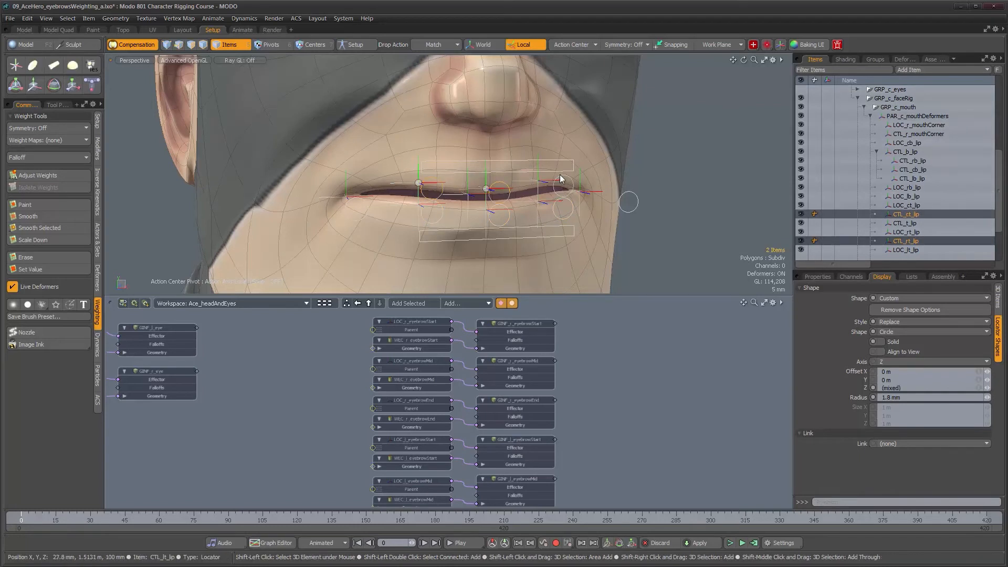
shift+click(563, 180)
scroll(917, 205, down, 3)
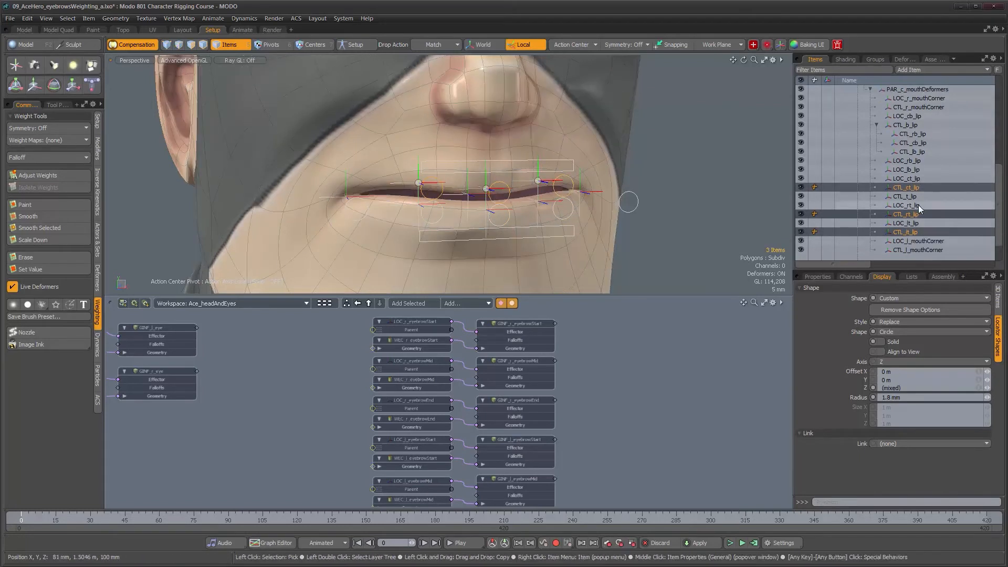
drag(918, 205, 896, 177)
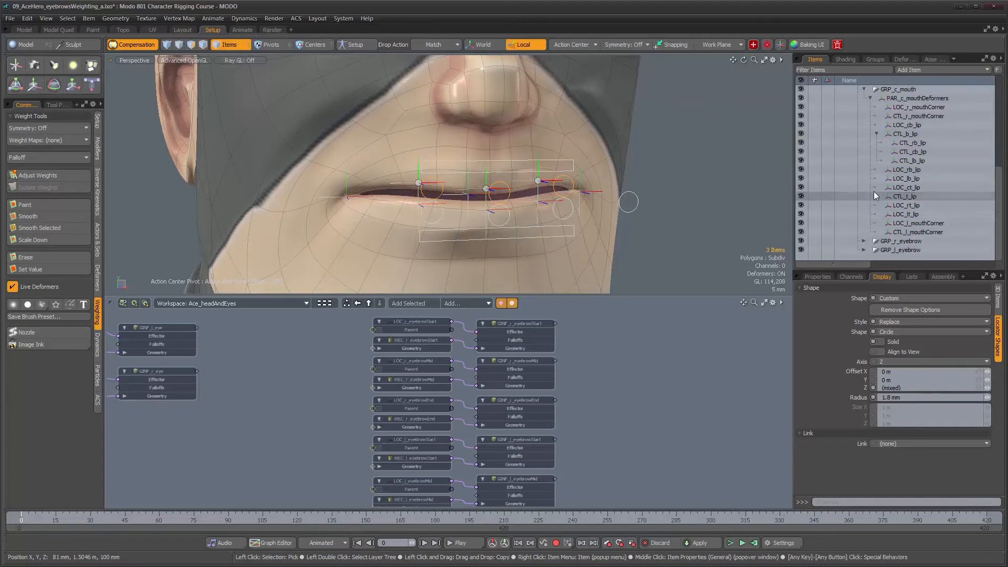
click(902, 134)
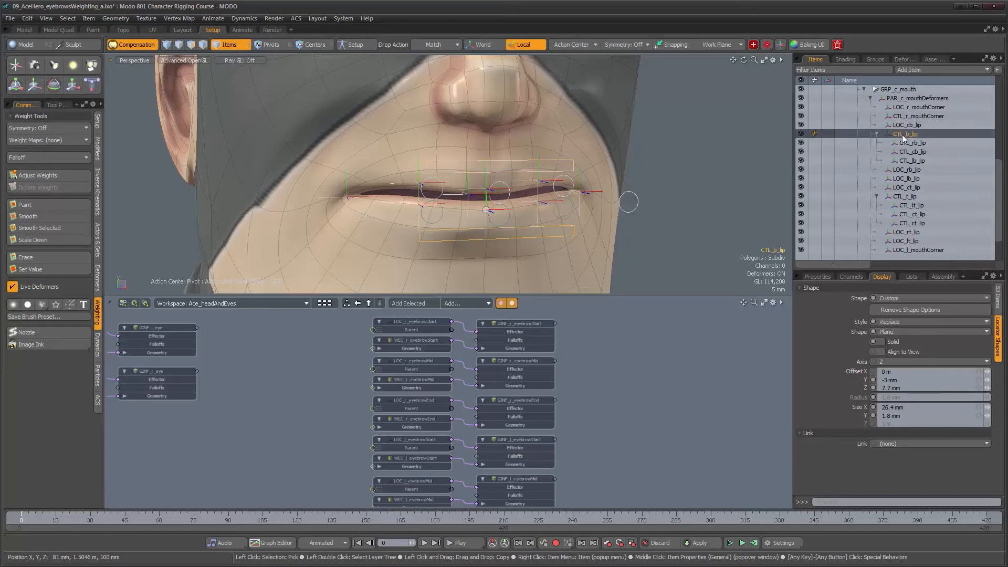
click(681, 156)
mouse_move(618, 197)
alt+mouse_down()
mouse_move(637, 195)
mouse_move(604, 205)
mouse_move(575, 197)
mouse_move(635, 198)
mouse_move(605, 194)
mouse_move(620, 197)
alt+mouse_up()
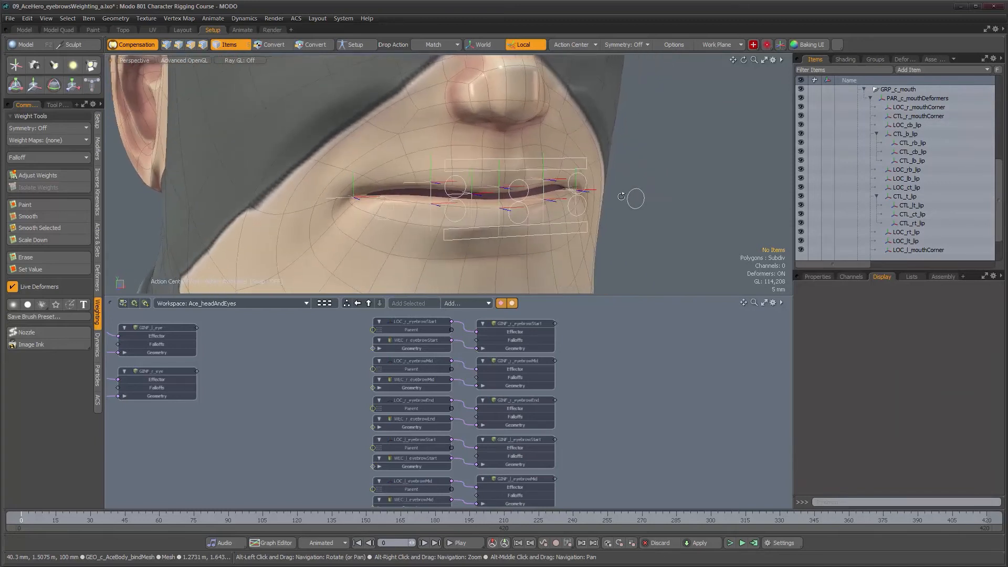
Step: Duplicate CTL_ct_lip and move the copy out of CTL_t_lip to sit directly under GRP_c_mouth
click(517, 205)
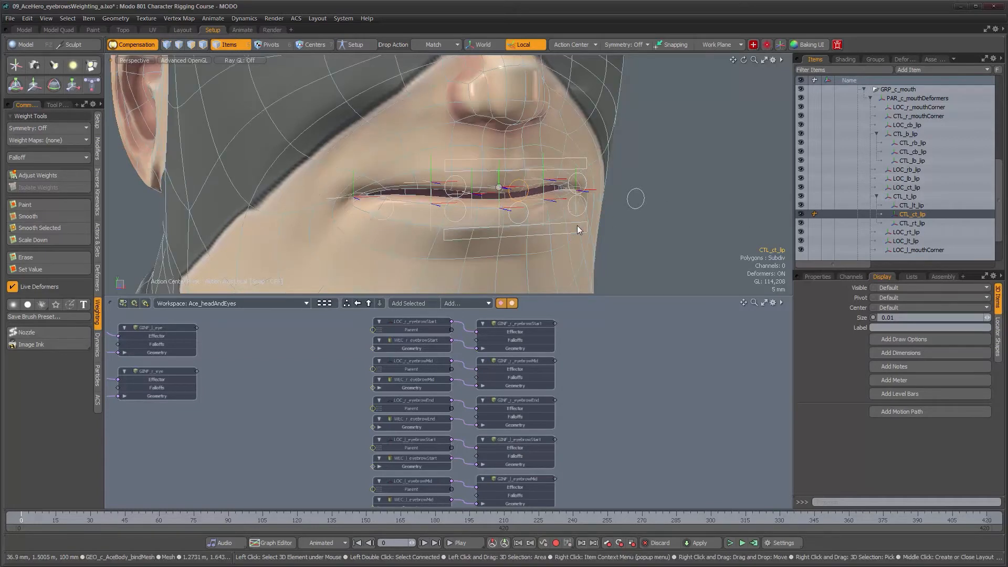
key(ctrl+d)
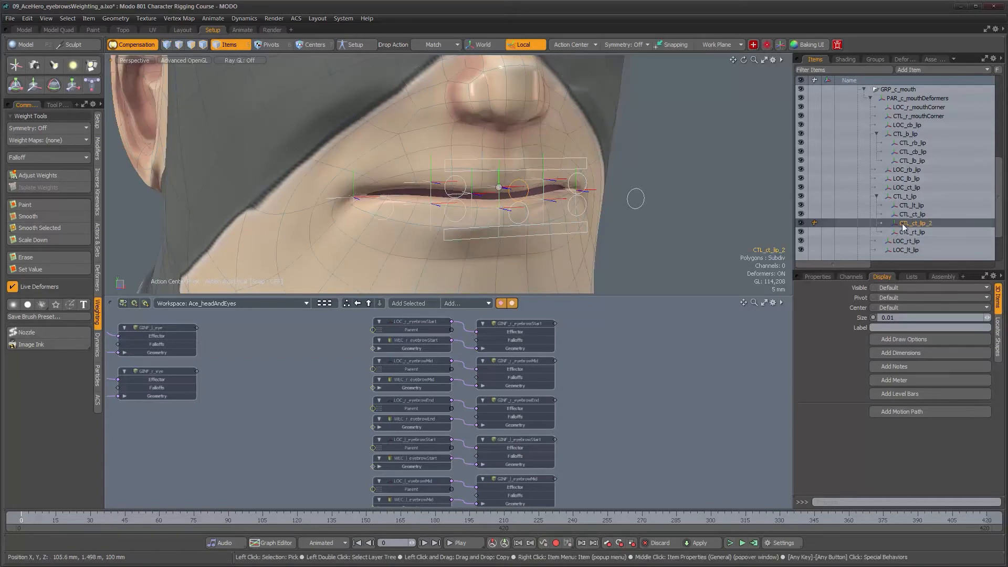
scroll(900, 210, up, 4)
drag(898, 171, 898, 190)
scroll(915, 209, down, 2)
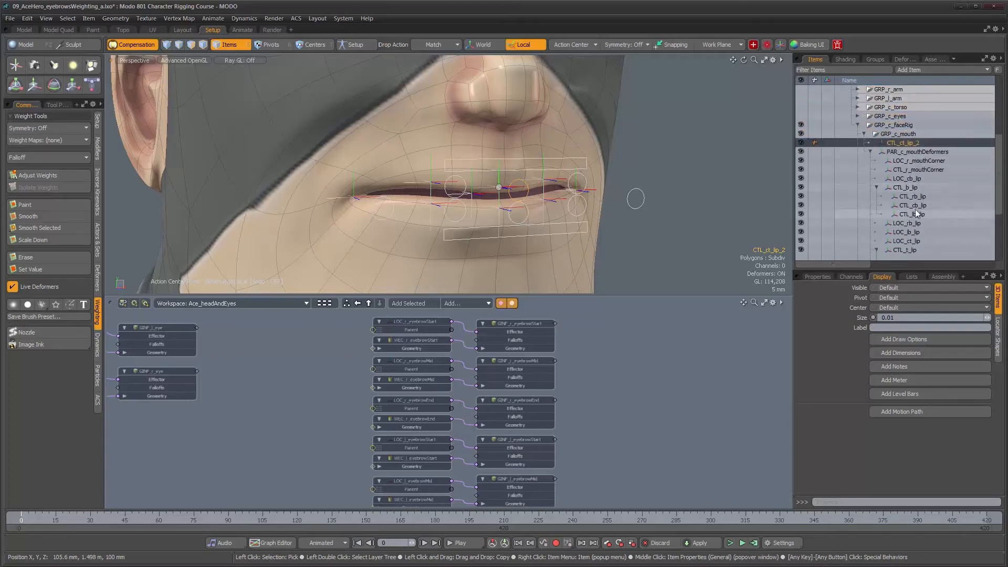
Step: Rename the duplicated locator under GRP_c_mouth as PAR_c_lips
scroll(915, 209, down, 1)
double_click(890, 116)
click(887, 116)
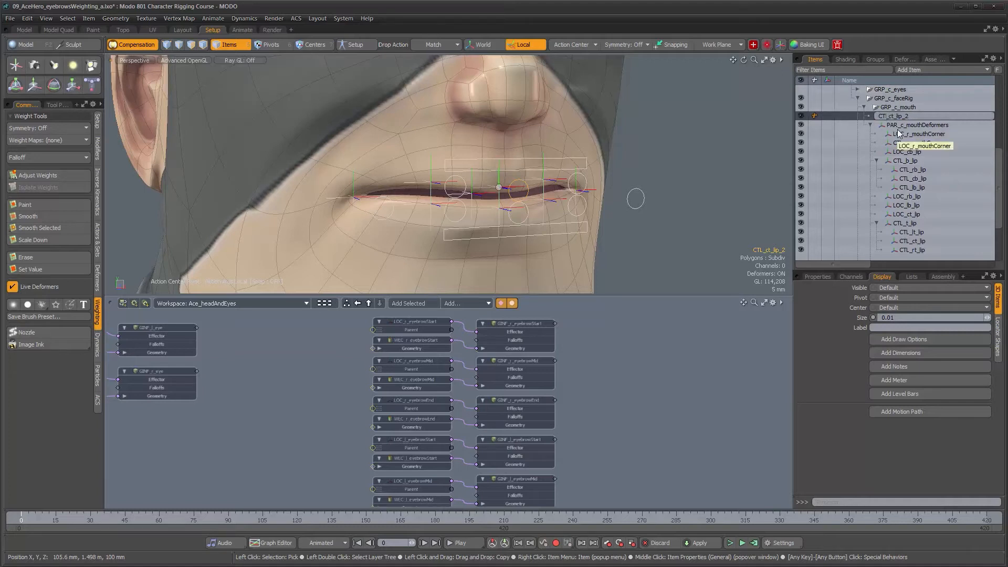
text(PAR)
key(Return)
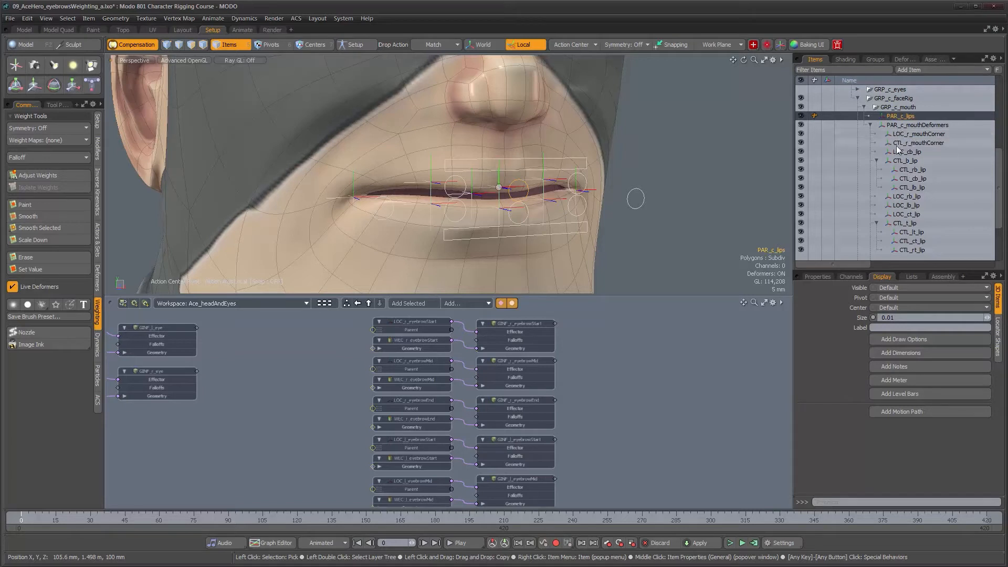
Step: Move PAR_c_lips down to the gap between the upper and lower lips
alt+drag(653, 213, 553, 222)
scroll(485, 198, up, 5)
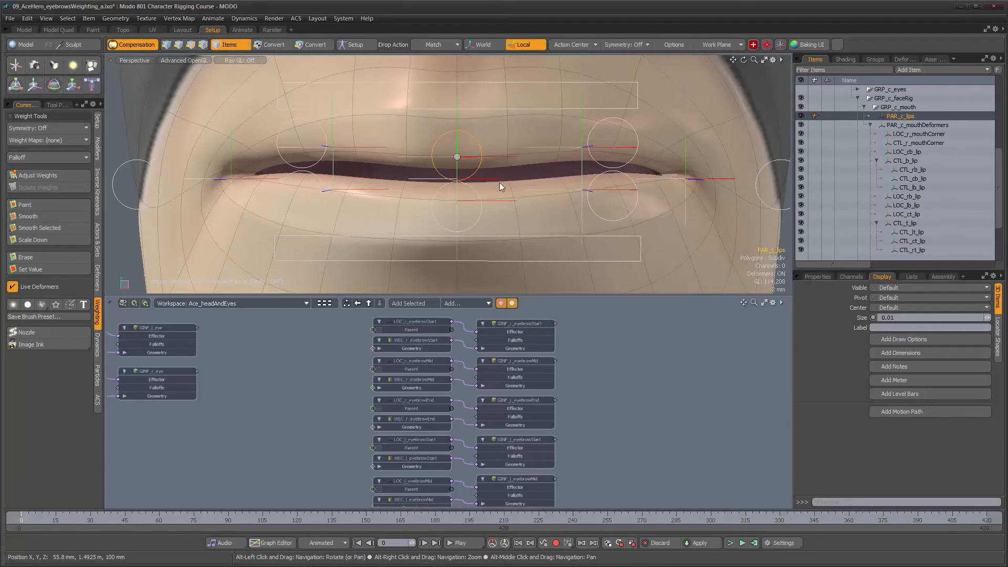
key(w)
drag(456, 174, 529, 201)
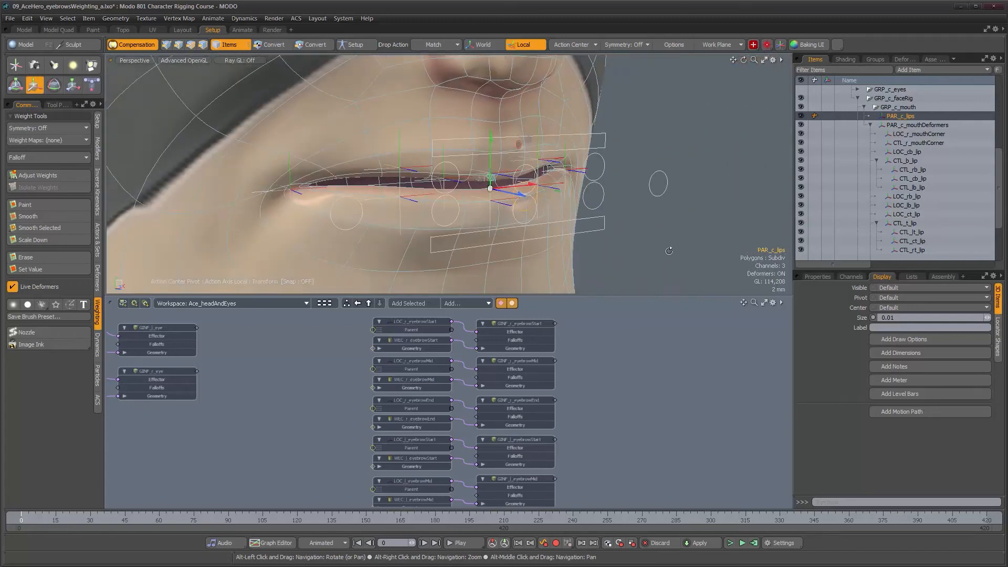
Step: Set PAR_c_lips's locator shape back to Default in place of the custom circle
alt+drag(620, 243, 583, 215)
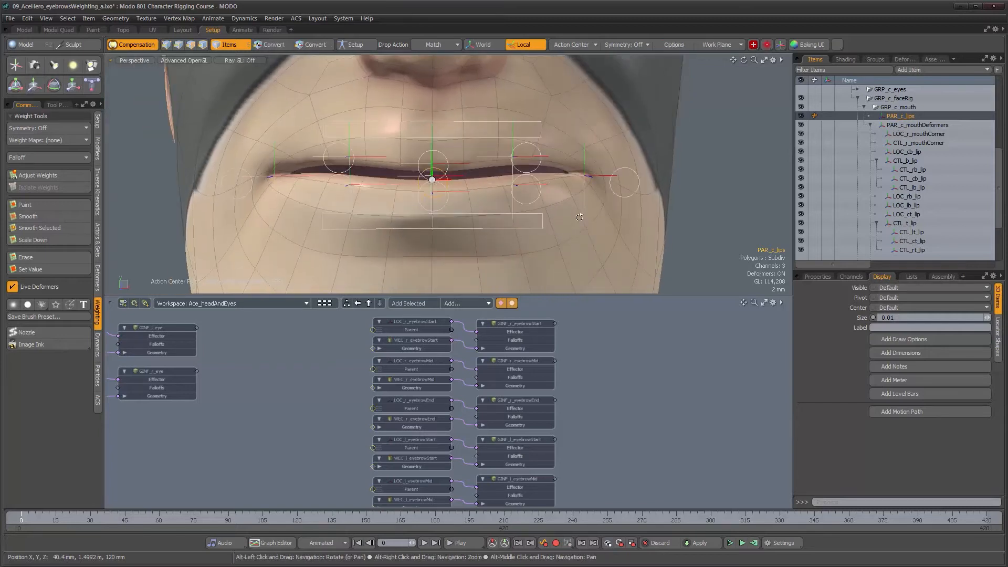
click(996, 336)
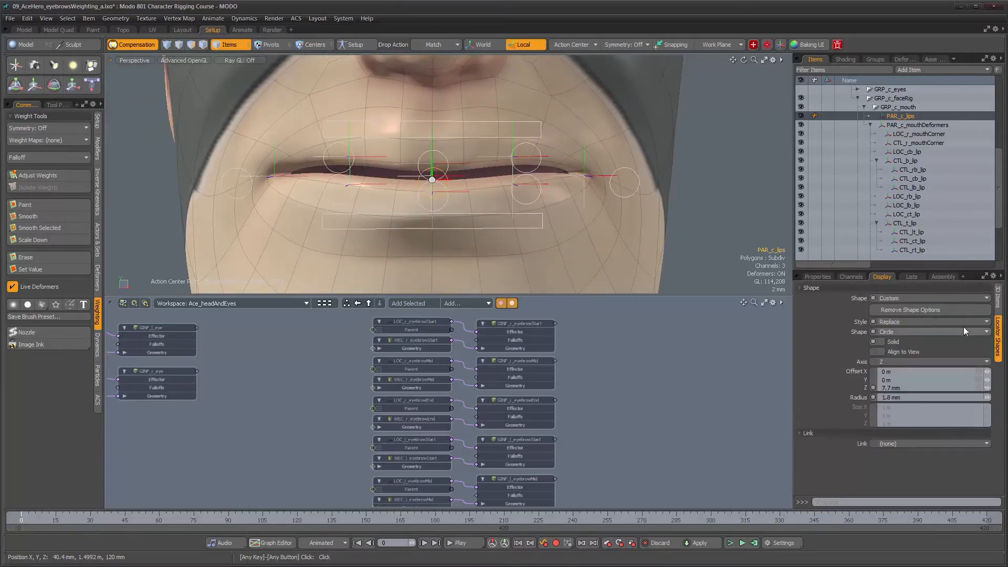
alt+drag(651, 221, 562, 204)
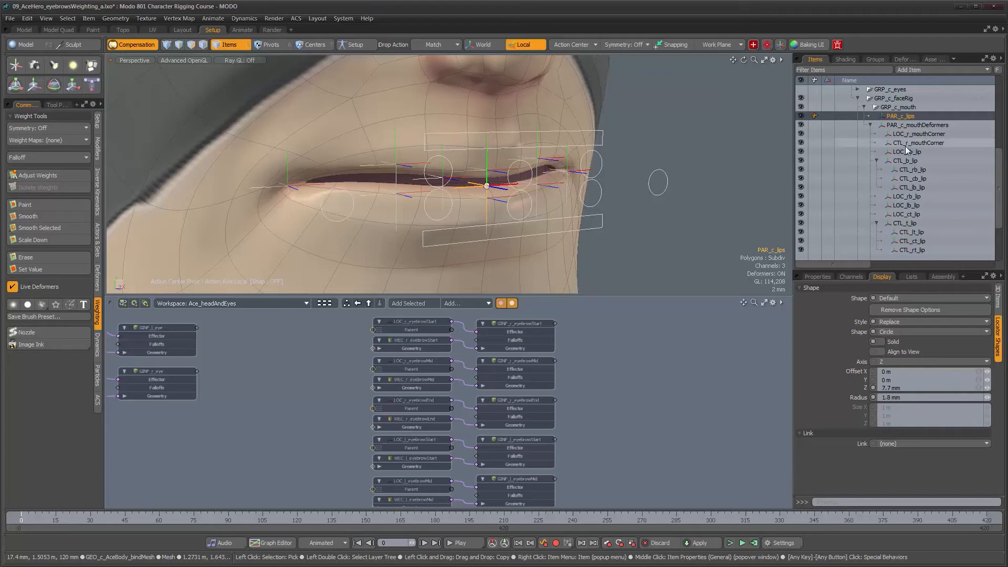
Step: Parent the lower and upper lip controls CTL_b_lip and CTL_t_lip, with their children, to PAR_c_lips
click(901, 159)
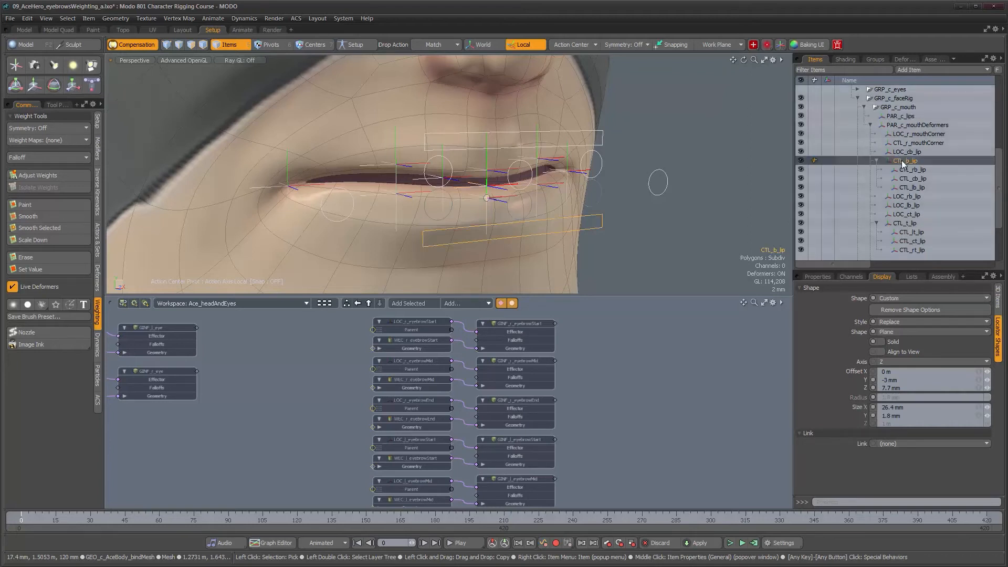
drag(897, 165, 892, 116)
click(870, 116)
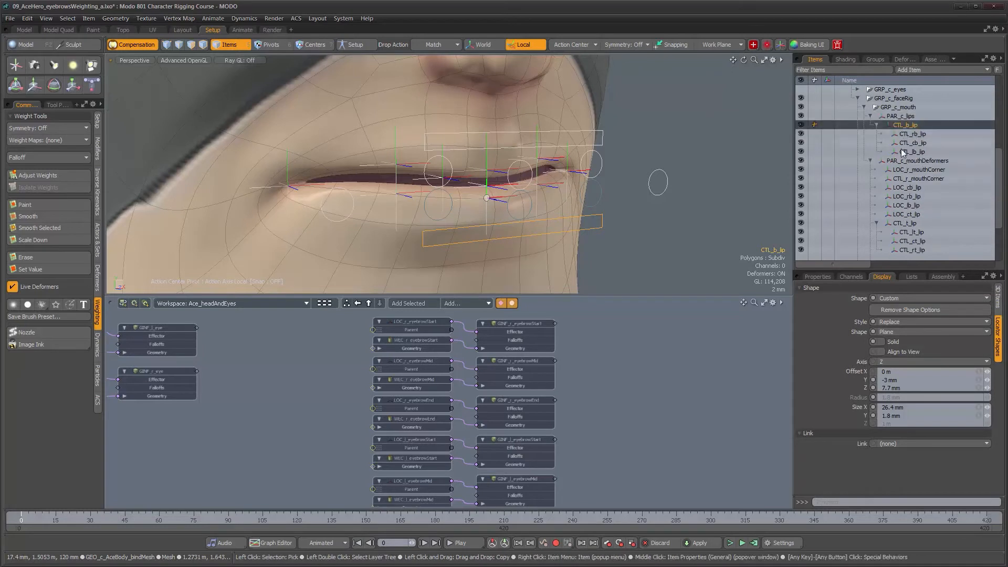
click(898, 224)
drag(894, 221, 892, 118)
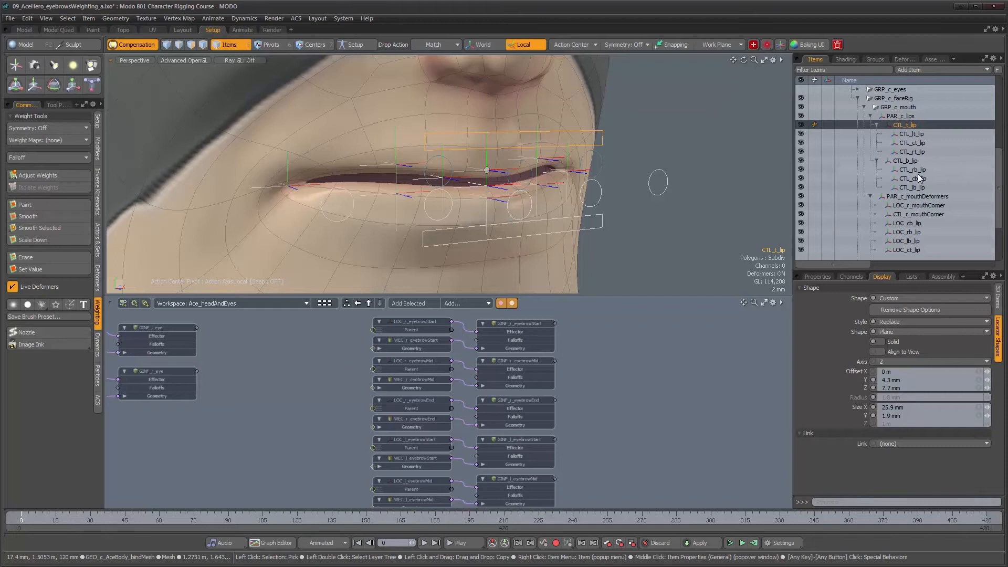
Step: Move CTL_r_mouthCorner and CTL_l_mouthCorner out of PAR_c_mouthDeformers and parent them to PAR_c_lips
scroll(917, 174, down, 1)
click(900, 186)
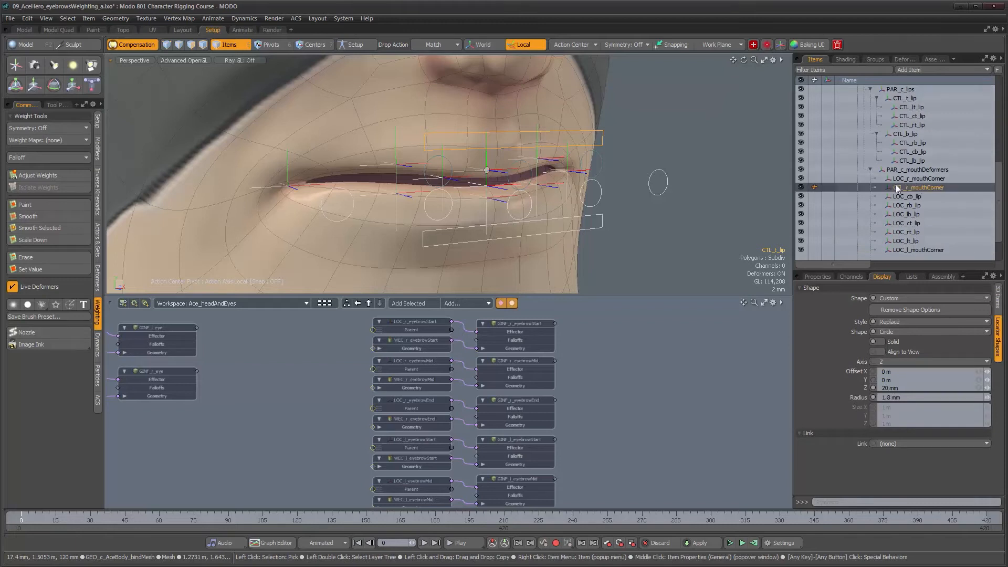
scroll(911, 237, down, 1)
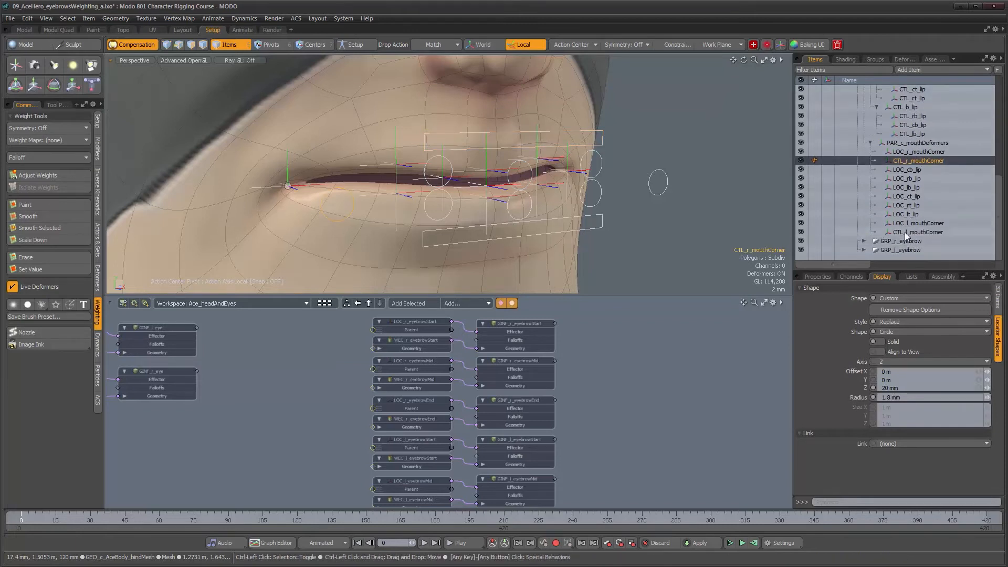
ctrl+click(905, 232)
scroll(912, 226, up, 1)
scroll(906, 205, up, 1)
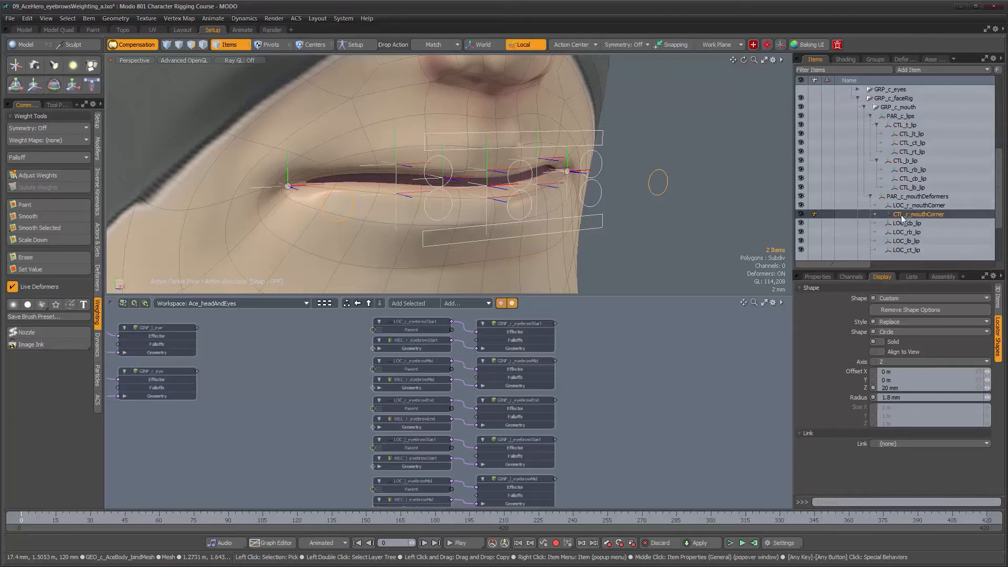
drag(897, 213, 899, 118)
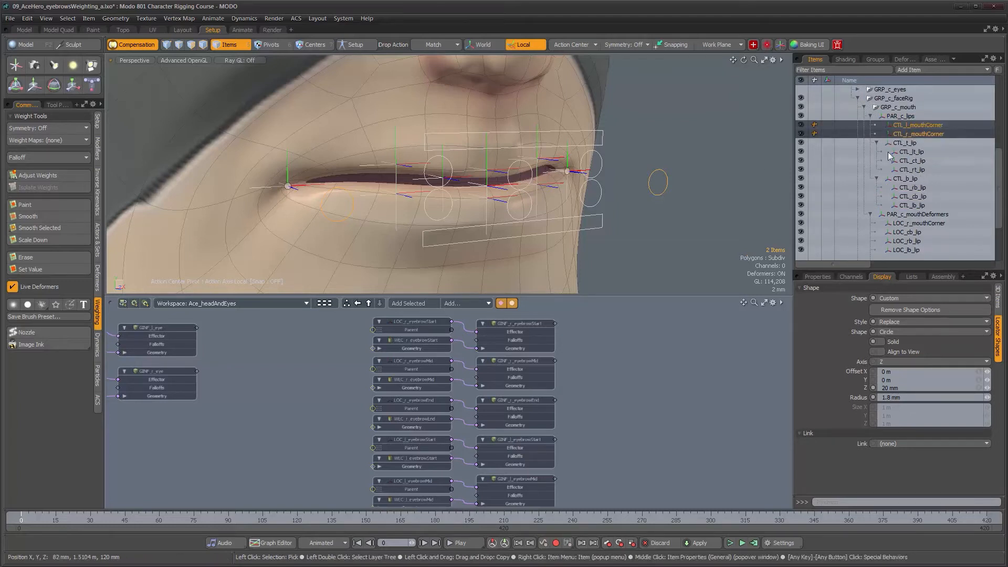
click(872, 116)
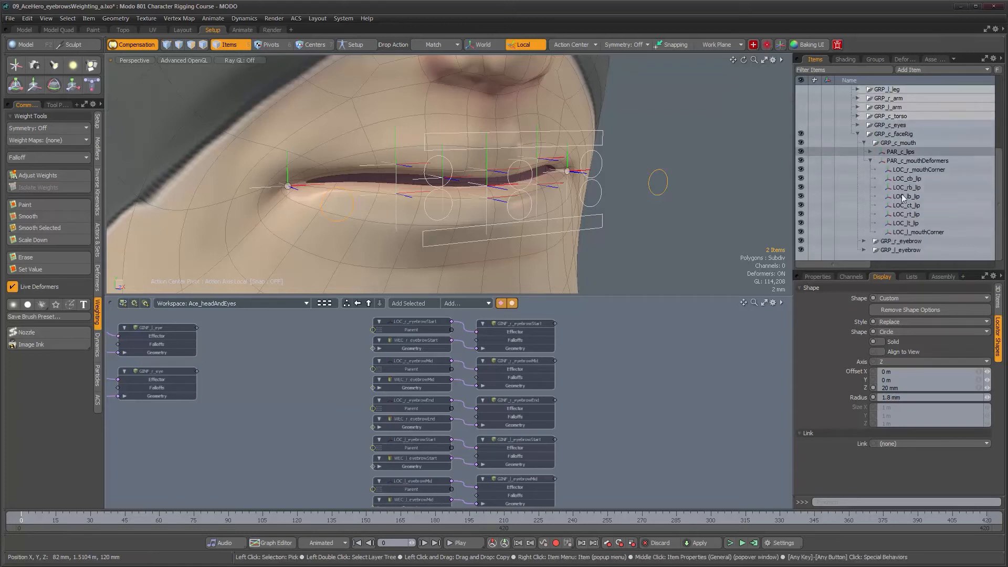
click(870, 152)
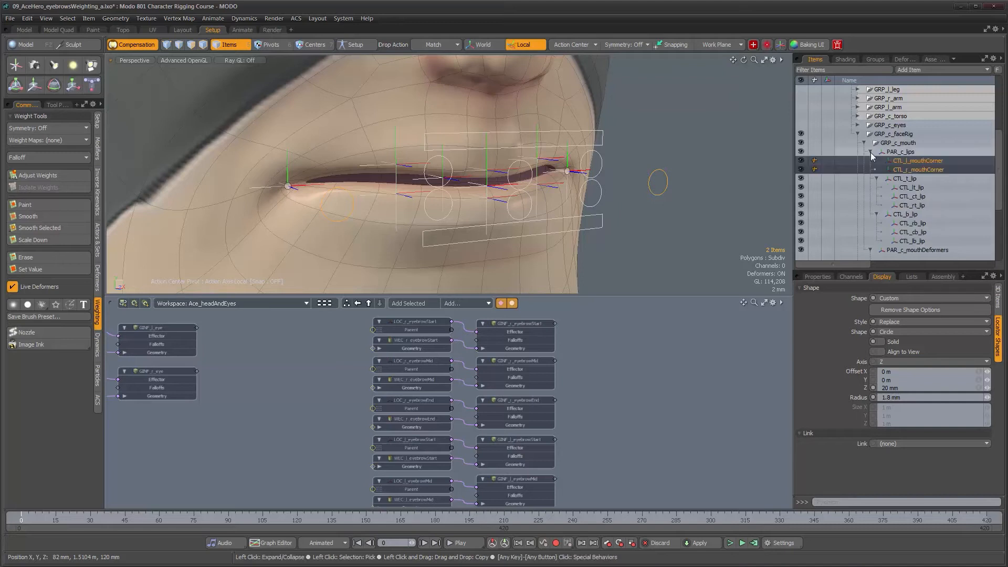
Step: Select the GEO_c_AceBody_bindMesh mesh and switch to vertex selection at the character's right mouth corner
click(700, 153)
alt+drag(700, 153, 501, 192)
alt+drag(330, 211, 431, 172)
scroll(396, 206, up, 2)
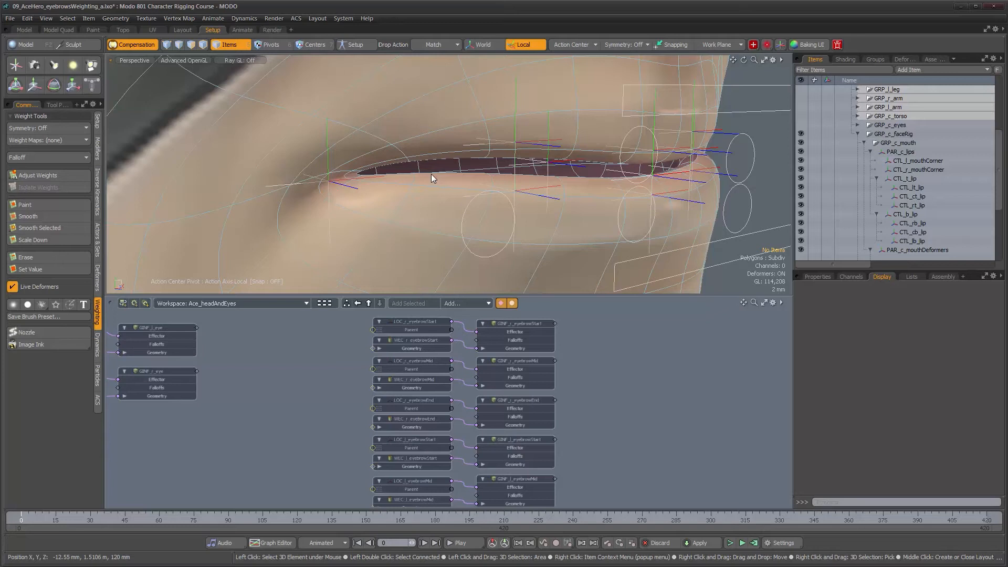
alt+drag(424, 174, 287, 107)
click(350, 186)
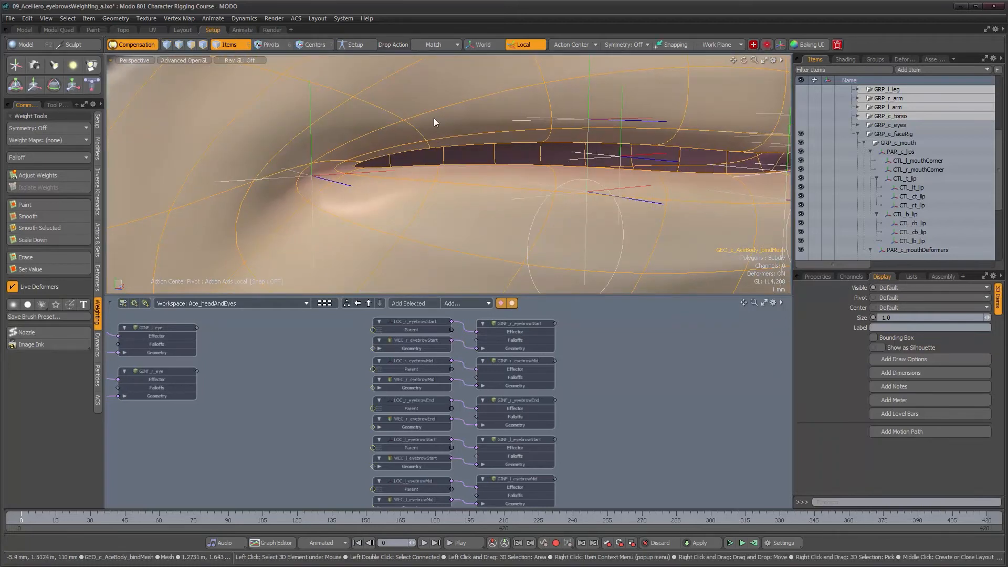
alt+drag(423, 152, 447, 150)
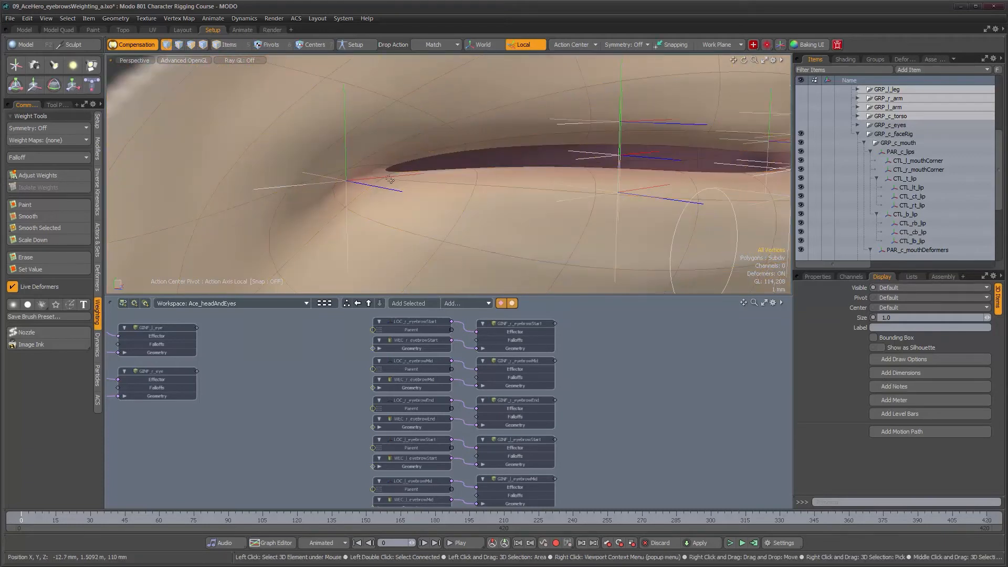
Step: Select the vertices around the right mouth corner, including the inner lip and inside-mouth vertices
alt+drag(389, 177, 403, 155)
scroll(393, 162, down, 4)
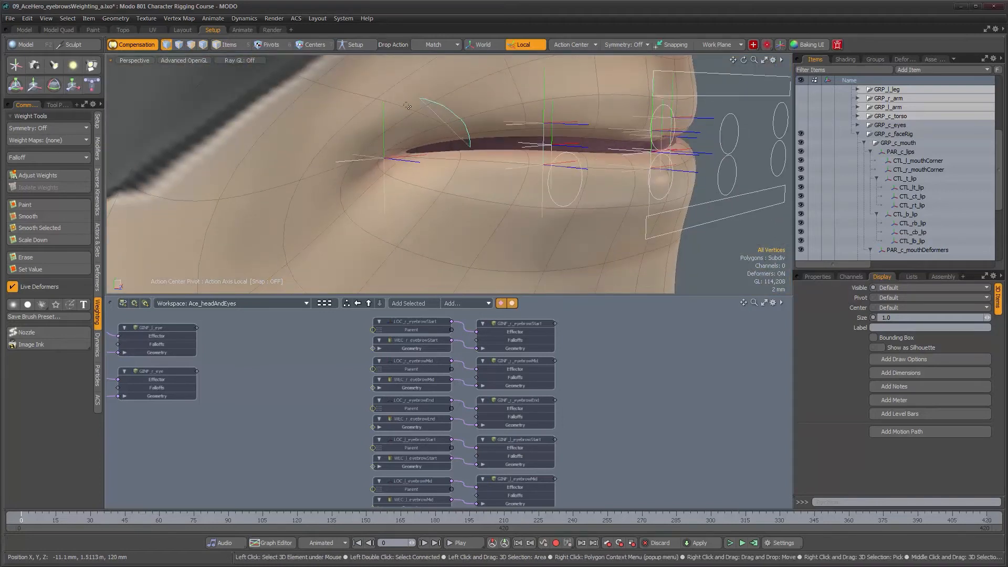
right_drag(414, 278, 440, 210)
mouse_move(439, 210)
alt+mouse_down()
mouse_move(465, 194)
mouse_move(443, 196)
alt+mouse_up()
alt+scroll(428, 199, down, 3)
alt+scroll(427, 198, down, 1)
shift+click(390, 163)
shift+click(408, 259)
alt+drag(439, 211, 547, 205)
alt+right_drag(477, 185, 589, 181)
alt+drag(589, 181, 434, 187)
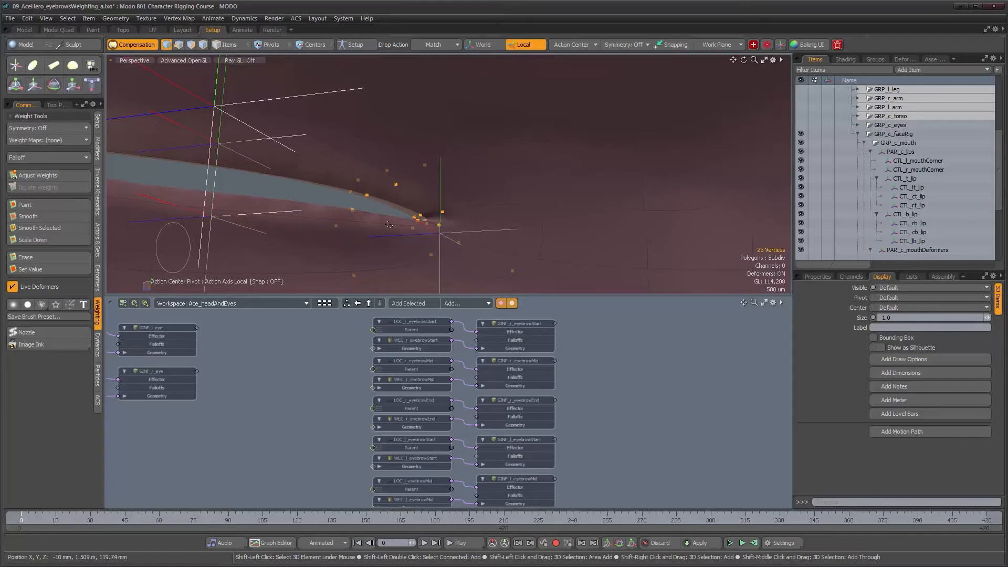
alt+drag(414, 224, 503, 207)
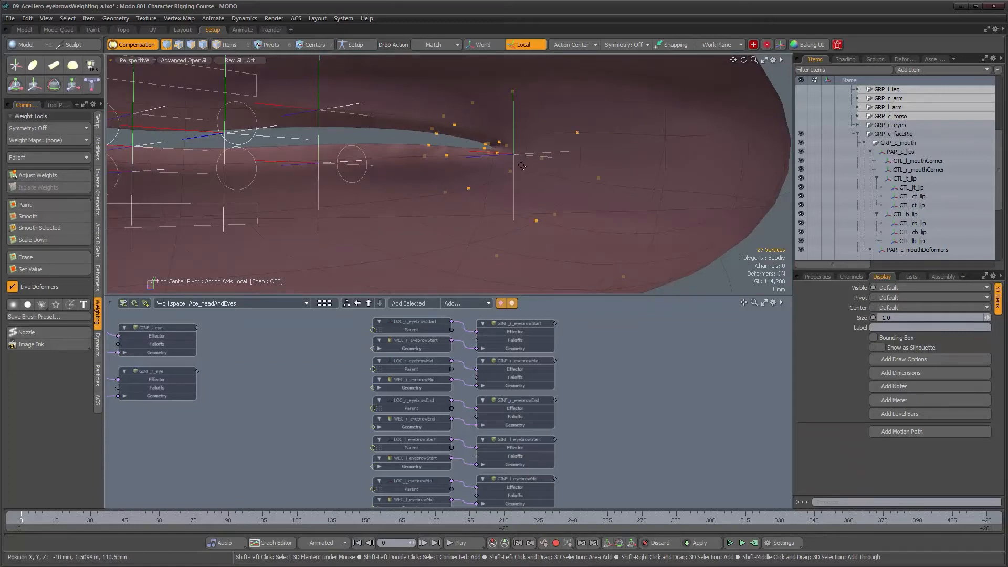
alt+drag(497, 161, 454, 155)
alt+drag(518, 133, 489, 178)
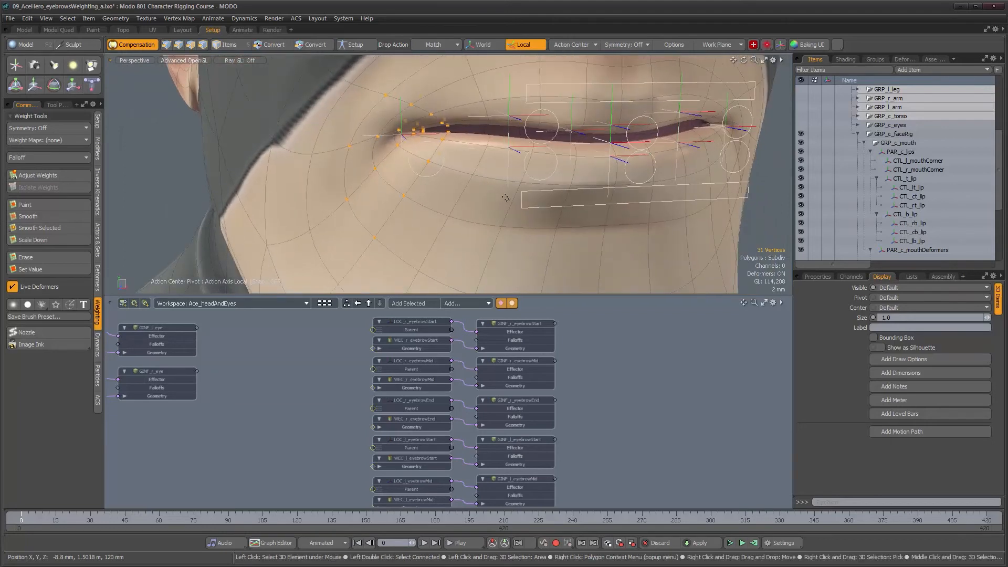
Step: Create a weight container from the vertices selected around the right mouth corner
click(97, 277)
click(39, 333)
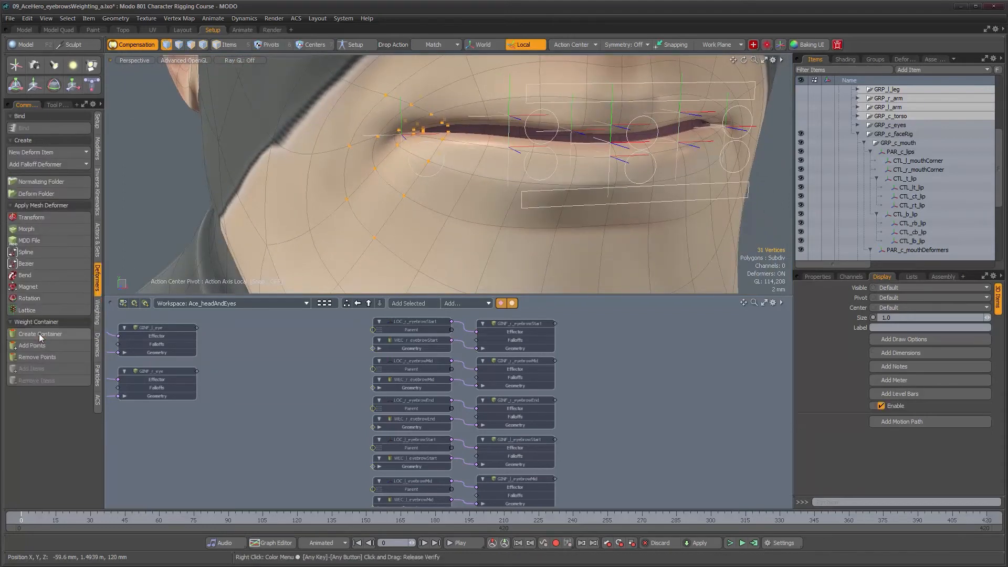
mouse_move(438, 196)
alt+mouse_down()
mouse_move(370, 185)
mouse_move(446, 182)
alt+mouse_up()
alt+right_drag(496, 124, 553, 133)
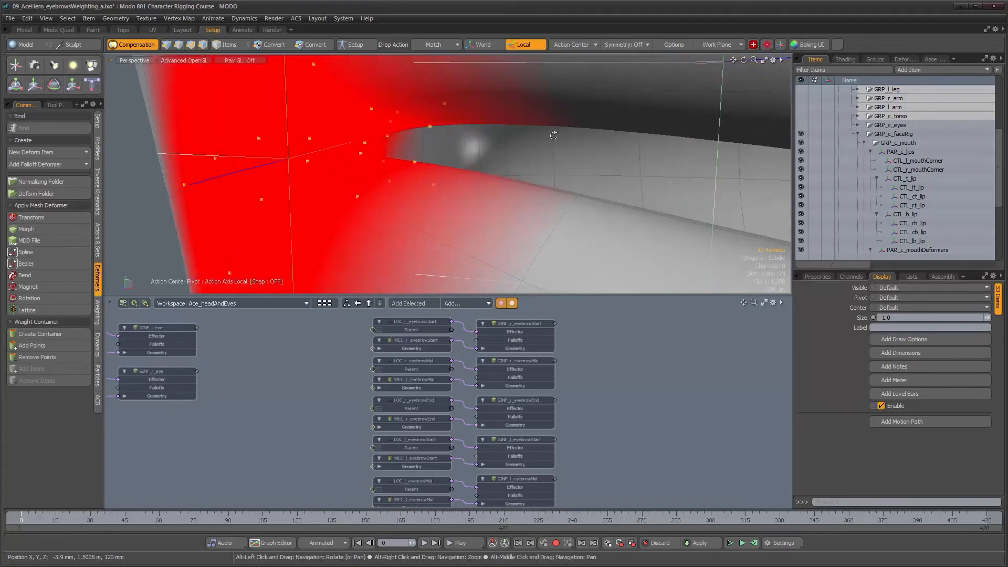
Step: Add the missed vertex inside the mouth near the right corner to the weight container
alt+drag(553, 134, 499, 147)
alt+right_drag(499, 147, 465, 158)
alt+drag(465, 157, 554, 170)
alt+right_drag(554, 170, 515, 181)
alt+middle_drag(514, 181, 513, 216)
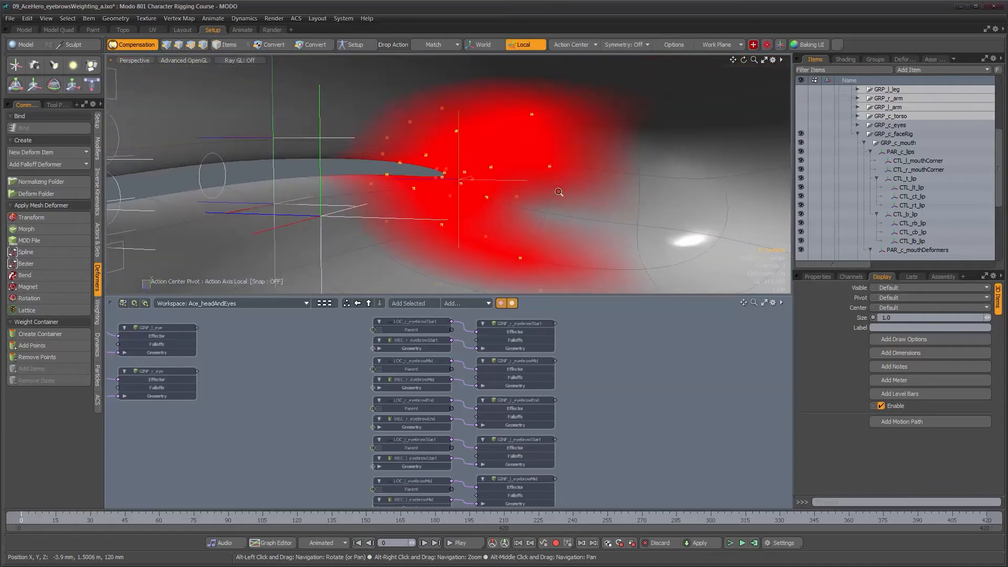
alt+right_drag(513, 215, 548, 223)
click(549, 224)
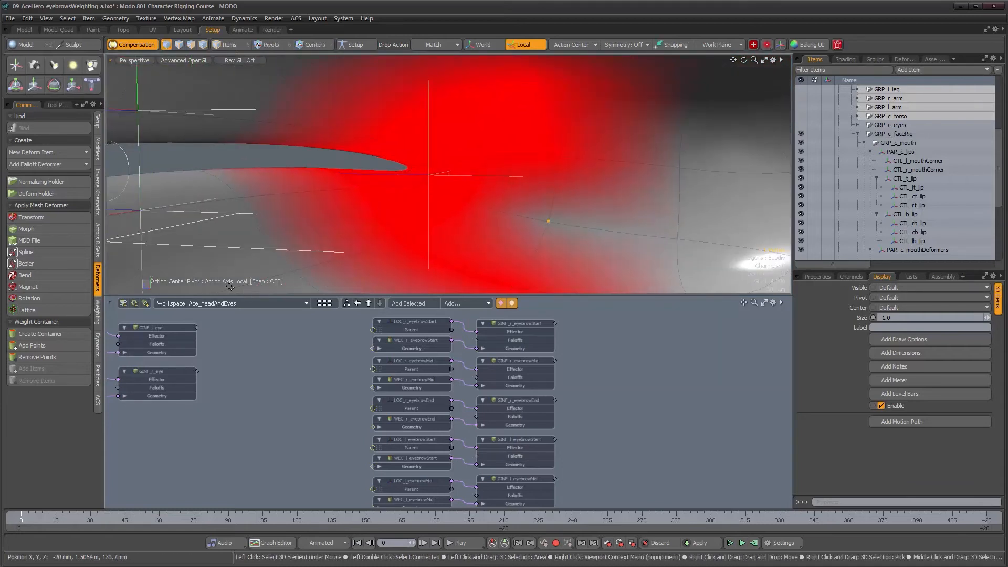
mouse_move(530, 173)
alt+mouse_down()
mouse_move(542, 167)
mouse_move(519, 147)
mouse_move(466, 153)
mouse_move(512, 167)
alt+mouse_up()
Step: Rename the mouth corner weight container as WEC_r_mouthCorner
click(817, 276)
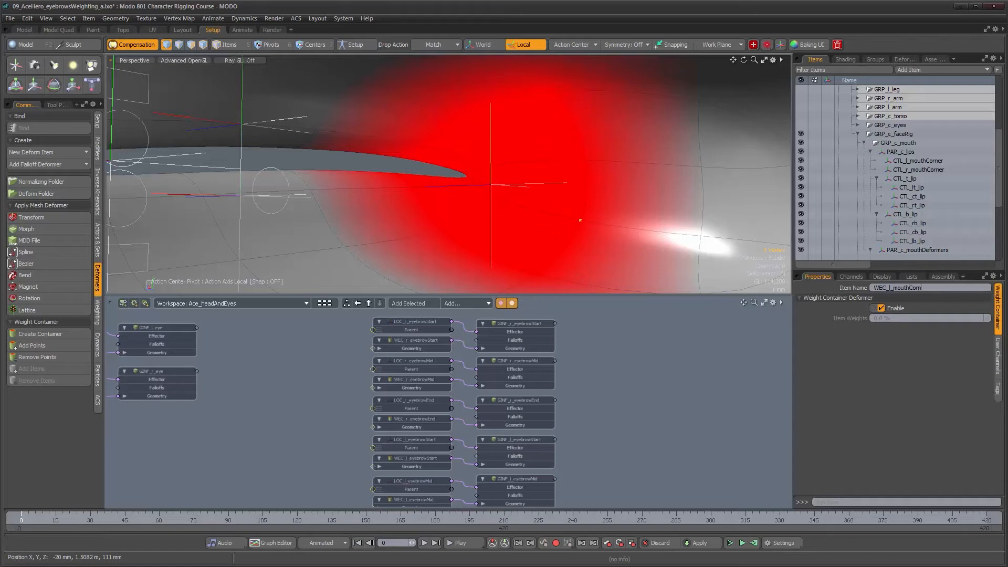
alt+drag(361, 178, 569, 149)
alt+shift+drag(568, 149, 506, 205)
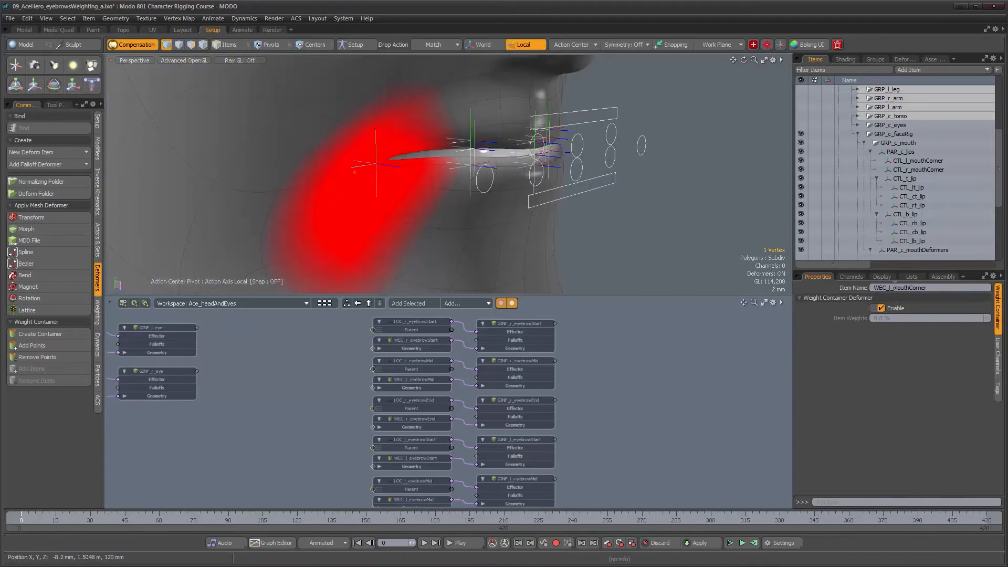
alt+drag(625, 183, 438, 152)
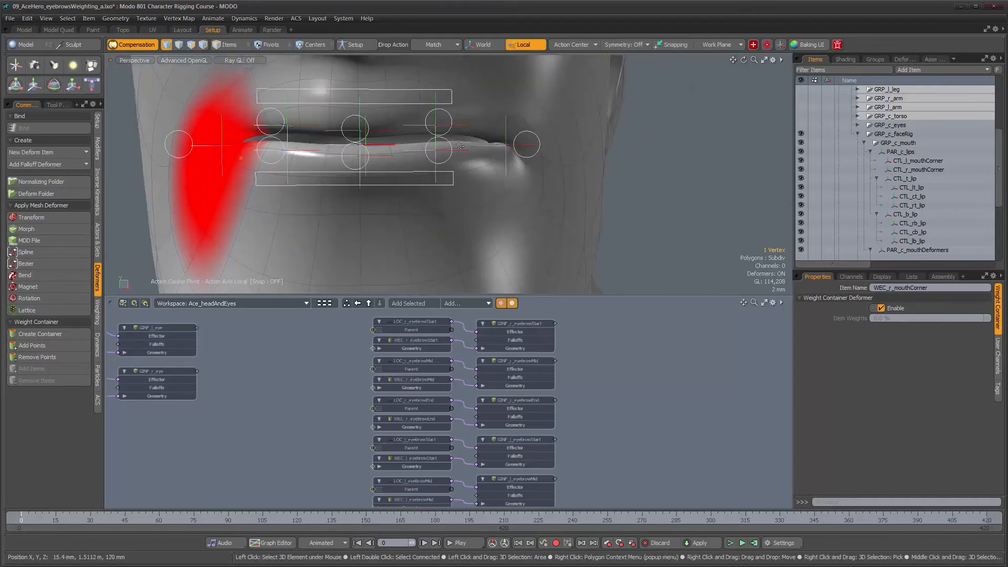
Step: Display the mesh statistics down to the weight containers and set Symmetry to X
alt+drag(511, 166, 643, 176)
alt+scroll(559, 186, up, 3)
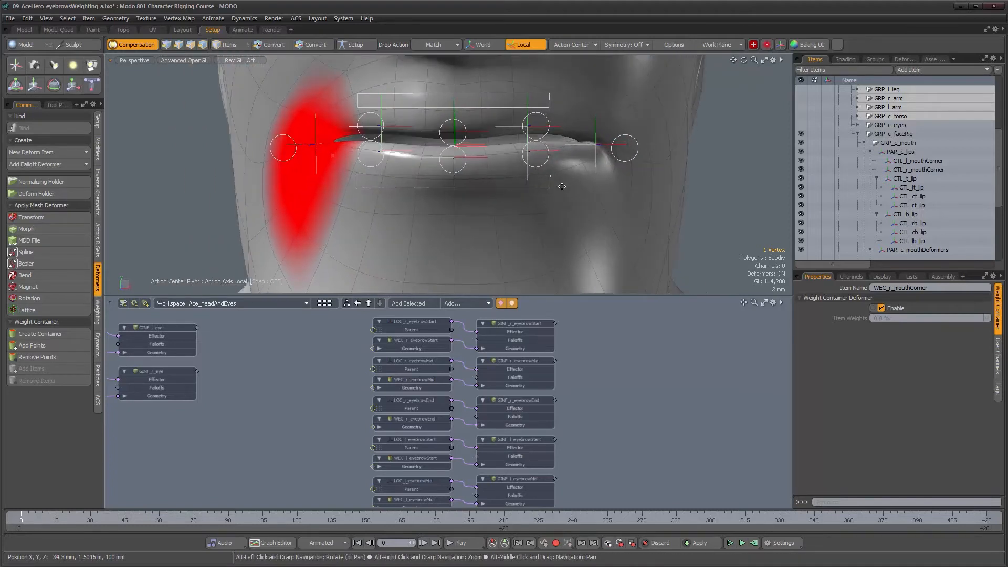
alt+middle_drag(557, 186, 559, 195)
alt+scroll(559, 194, down, 1)
alt+drag(560, 194, 589, 202)
key(F1)
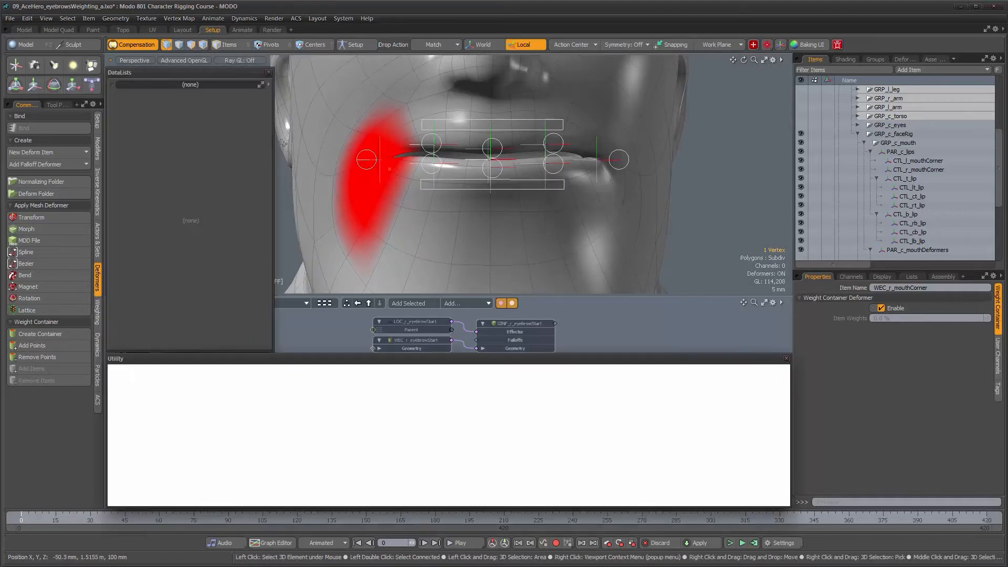
scroll(319, 449, down, 15)
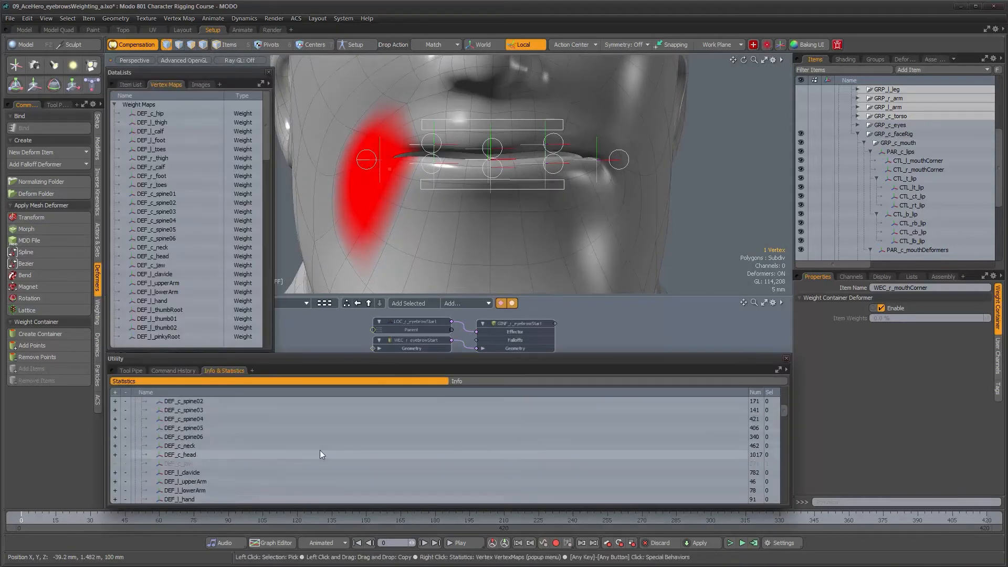
scroll(323, 445, up, 2)
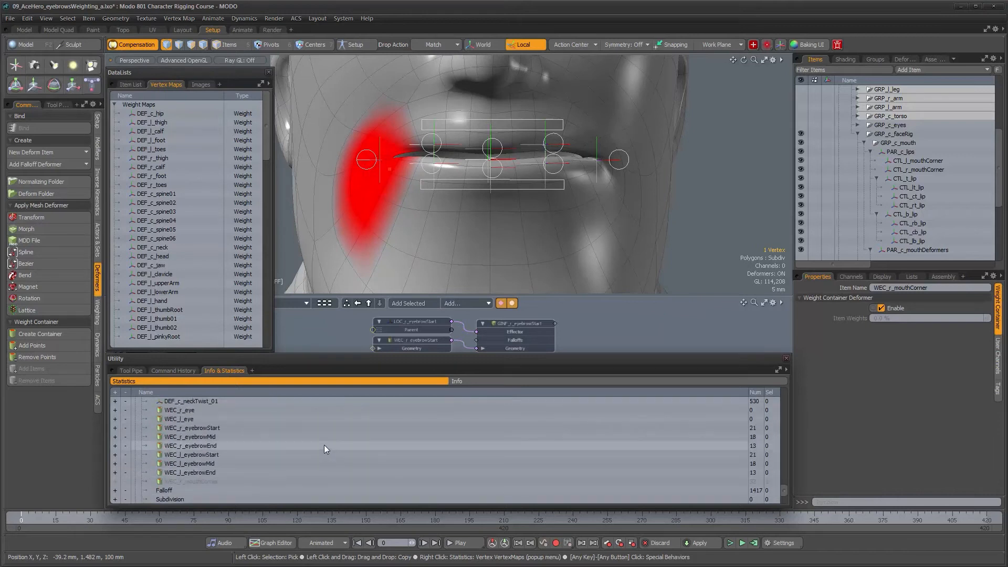
click(641, 47)
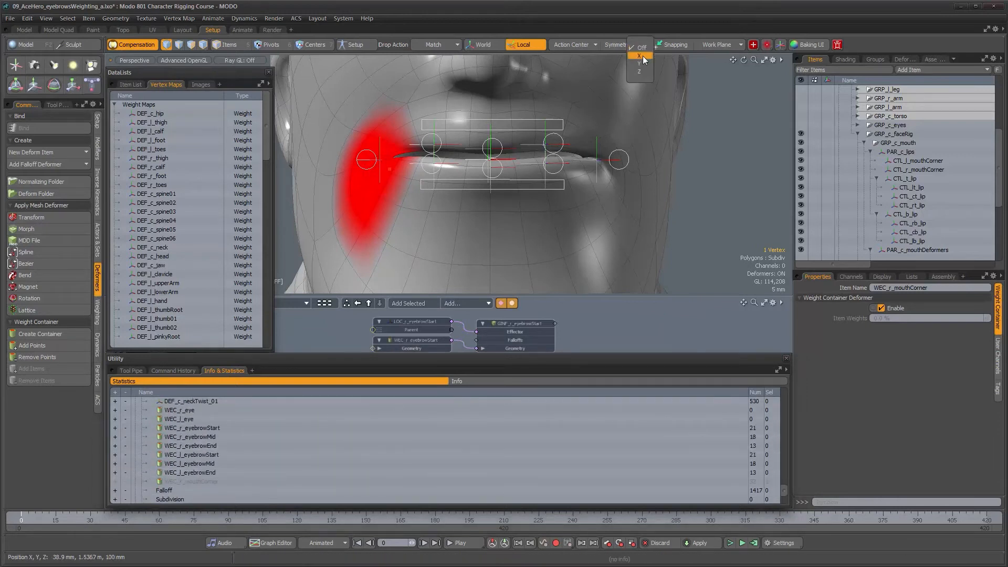
click(640, 56)
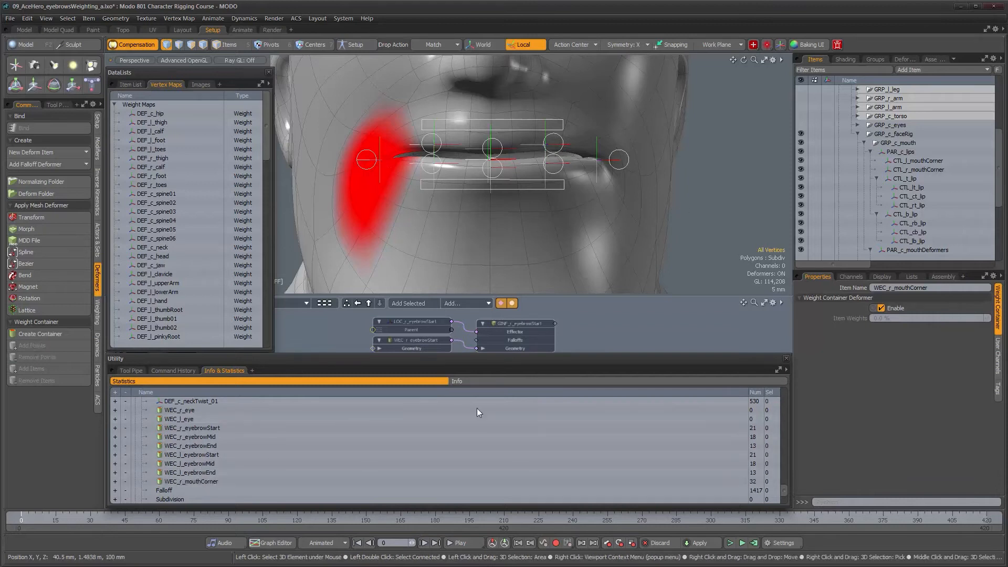
Step: Try selecting the WEC_r_mouthCorner vertices with X symmetry, test mirrored selection on a chin vertex, and clear the selection
click(115, 481)
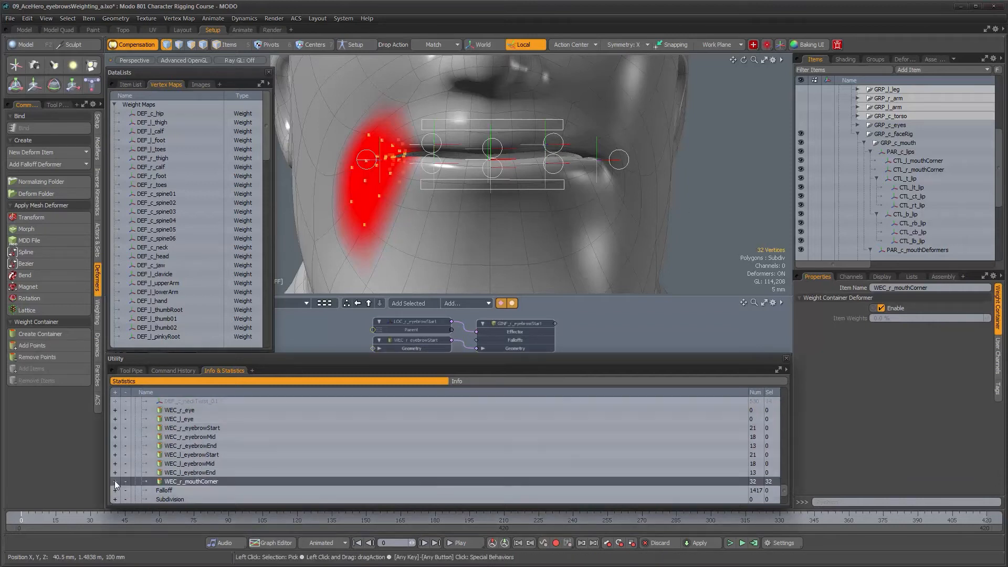
alt+drag(490, 222, 484, 225)
alt+right_drag(484, 225, 508, 229)
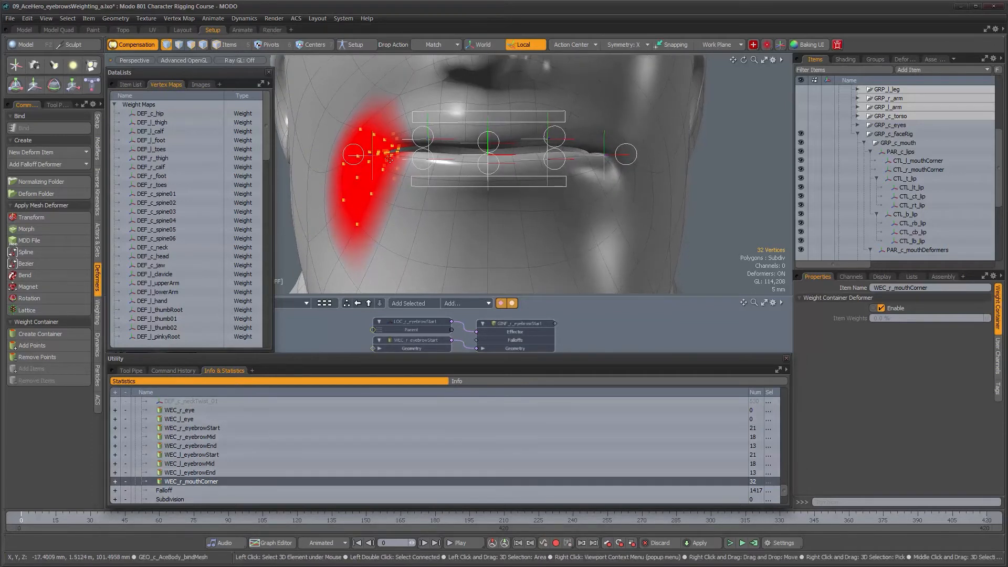
click(422, 210)
click(446, 267)
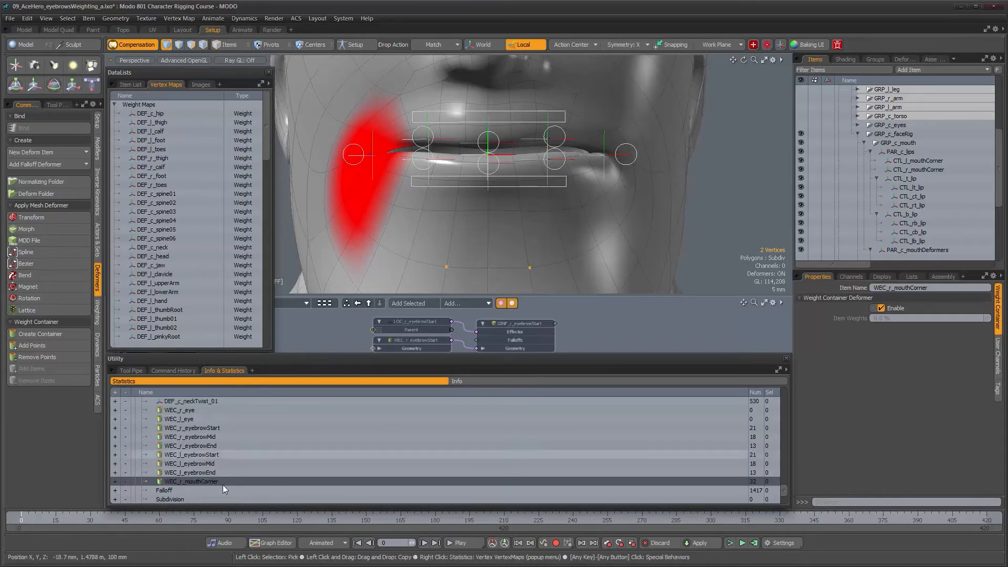
click(115, 481)
alt+drag(407, 181, 411, 179)
click(698, 227)
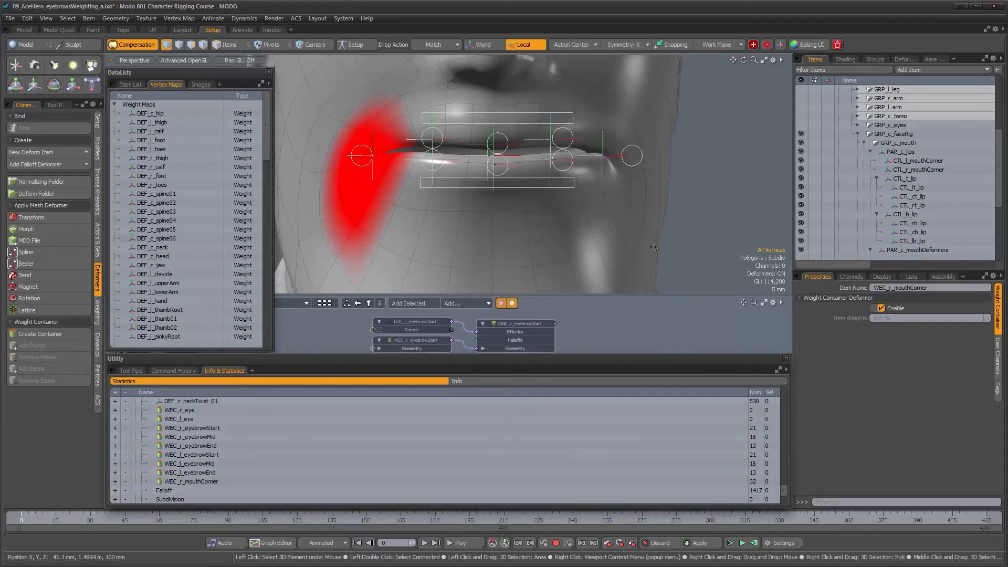
key(F1)
Step: Select the outer vertices around the left mouth corner, along the lip edges and onto the cheek, with X symmetry
alt+drag(657, 170, 571, 148)
scroll(614, 166, up, 3)
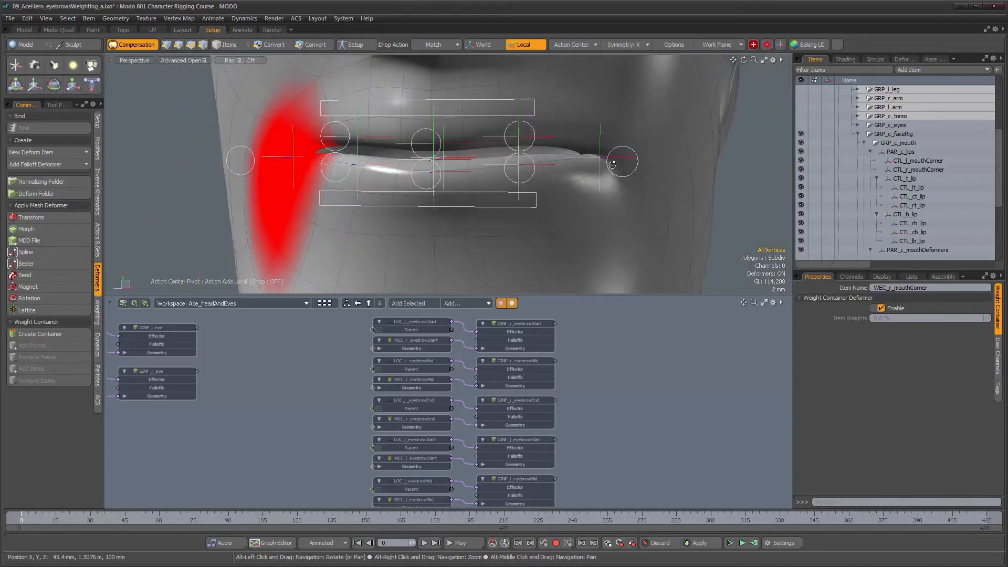
shift+click(581, 137)
shift+click(597, 129)
alt+drag(596, 142, 584, 145)
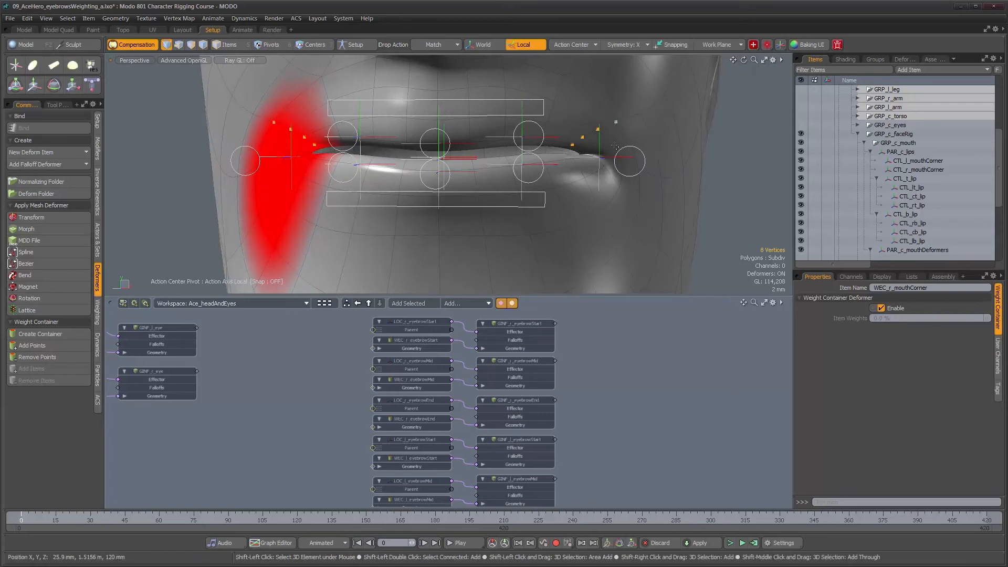
alt+drag(601, 178, 579, 171)
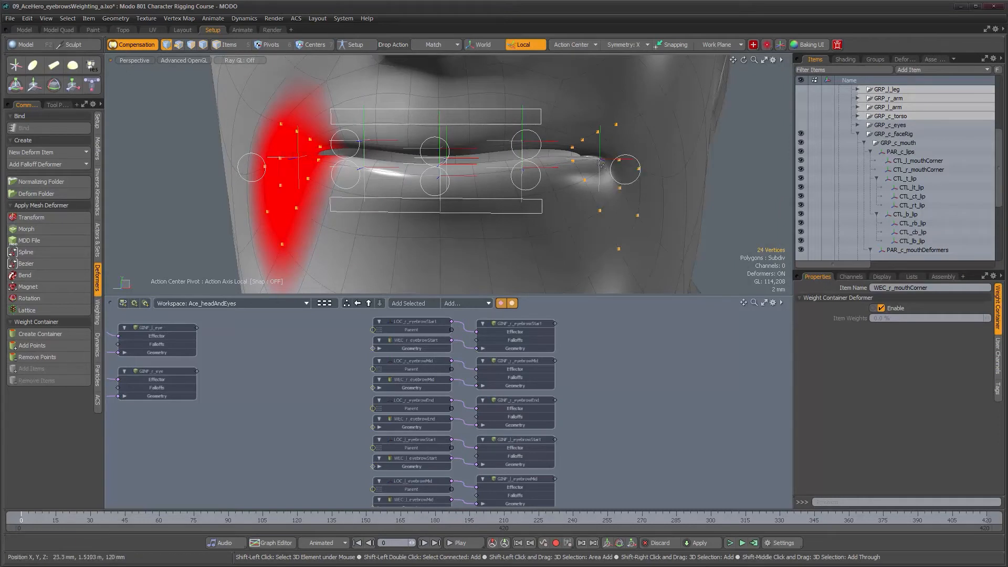
scroll(578, 157, up, 5)
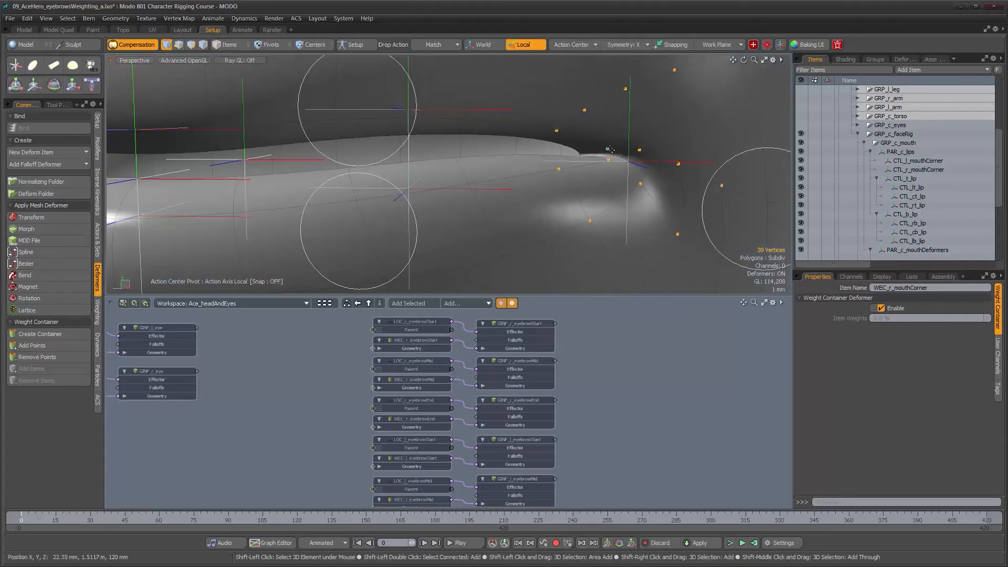
Step: Add the vertices on the inner side of the lips around the left mouth corner to the symmetrical selection
alt+drag(585, 169, 583, 158)
alt+drag(539, 187, 321, 193)
alt+middle_drag(593, 178, 336, 173)
alt+right_drag(415, 170, 428, 154)
alt+drag(428, 154, 236, 195)
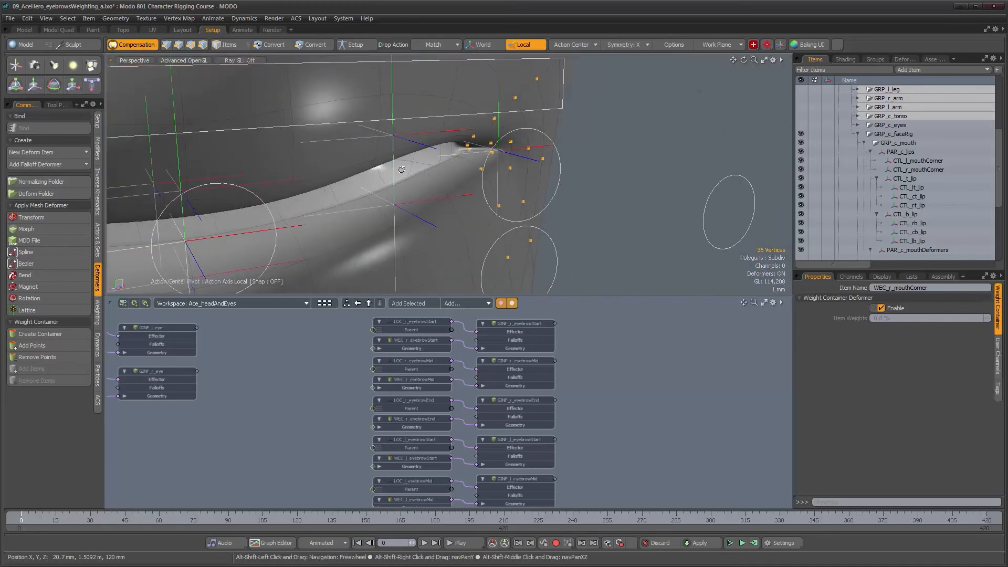
alt+drag(453, 166, 557, 171)
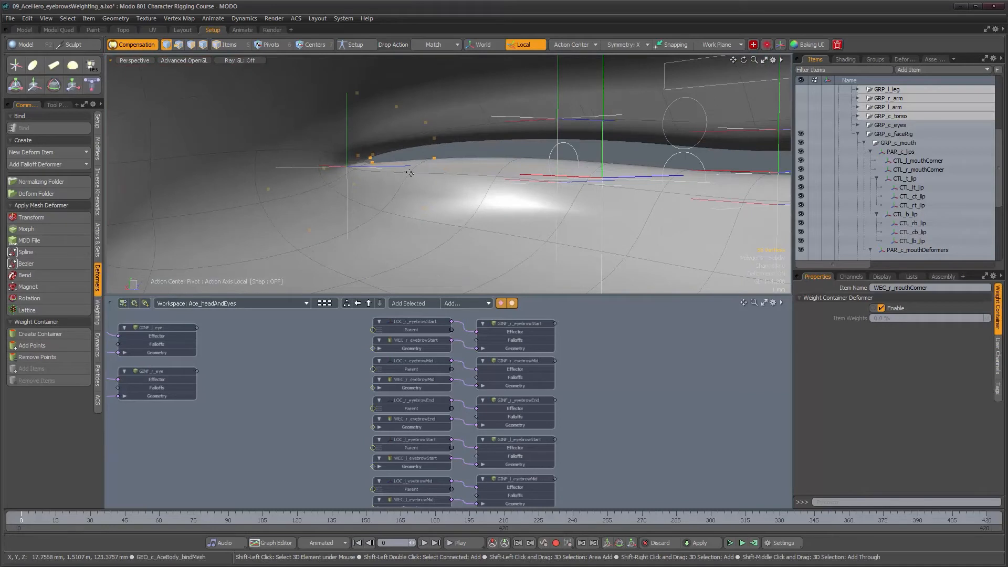
alt+drag(389, 232, 341, 243)
alt+right_drag(341, 244, 420, 231)
alt+drag(420, 232, 530, 226)
alt+drag(240, 209, 330, 240)
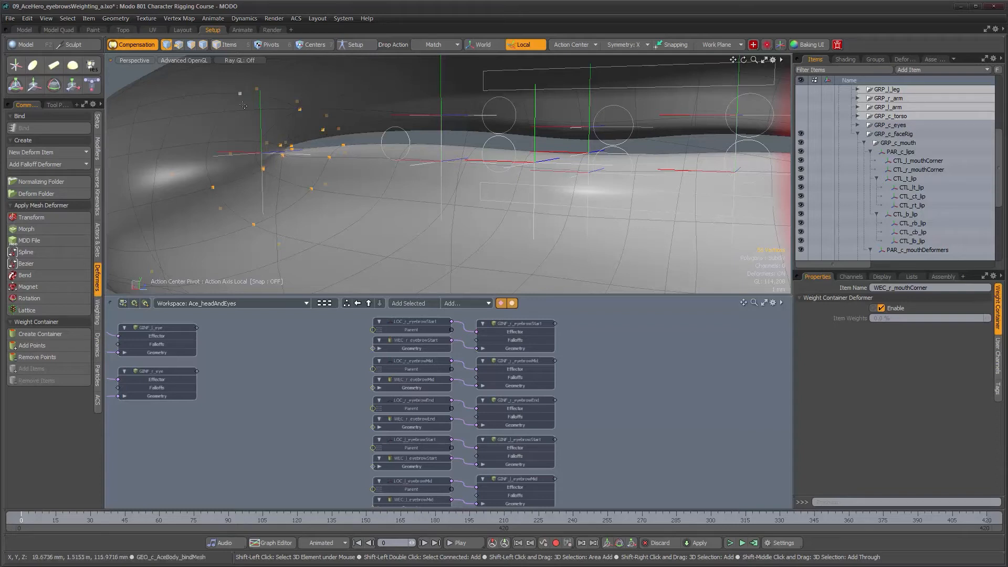
Step: Complete the symmetrical mouth corner selection inside the mouth and turn Symmetry off
alt+drag(225, 158, 343, 147)
alt+drag(352, 187, 493, 181)
alt+right_drag(493, 181, 441, 185)
alt+drag(440, 184, 478, 189)
alt+right_drag(478, 189, 607, 49)
click(615, 46)
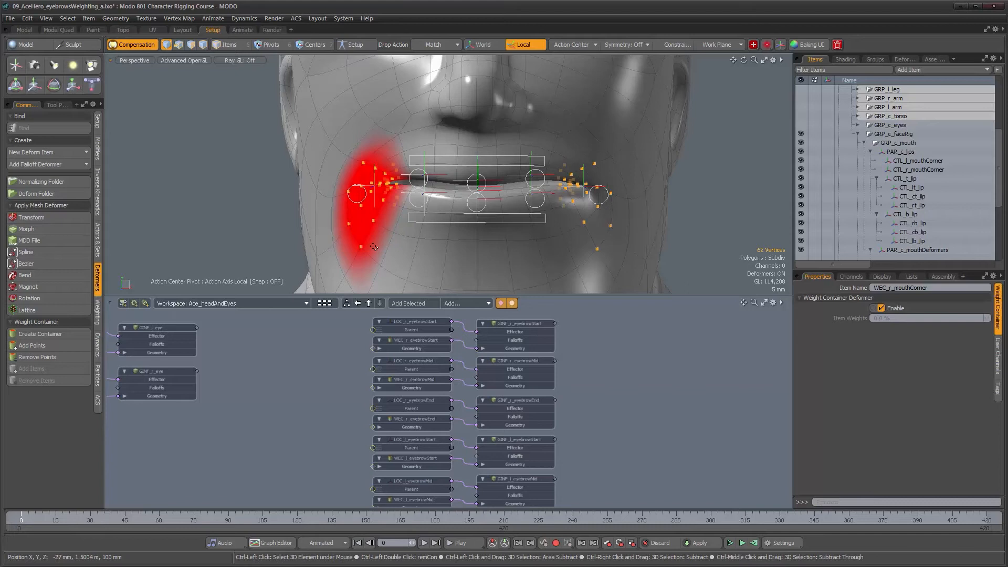
Step: Deselect the vertices around the right mouth corner, keeping only those around the left corner selected
alt+drag(446, 226, 474, 222)
alt+right_drag(474, 222, 504, 224)
alt+drag(504, 224, 278, 185)
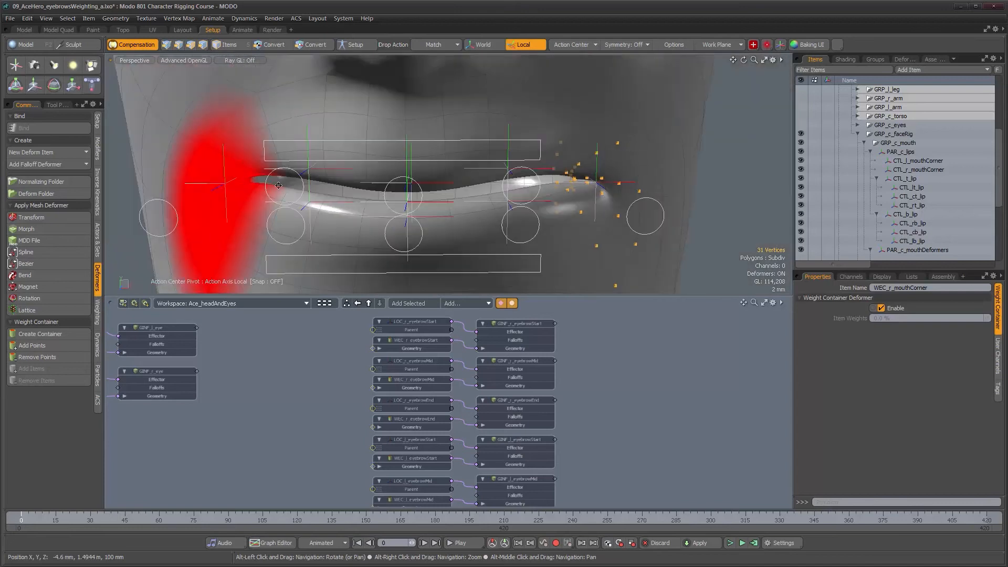
Step: Examine the selected vertices around the left mouth corner from several angles
alt+middle_drag(278, 185, 341, 199)
alt+drag(341, 199, 346, 210)
alt+right_drag(347, 210, 394, 210)
alt+drag(394, 210, 441, 200)
alt+right_drag(441, 200, 399, 202)
alt+middle_drag(619, 210, 404, 194)
mouse_move(404, 195)
alt+mouse_down()
mouse_move(421, 191)
mouse_move(397, 192)
alt+mouse_up()
alt+middle_drag(439, 183, 414, 182)
alt+drag(414, 182, 394, 182)
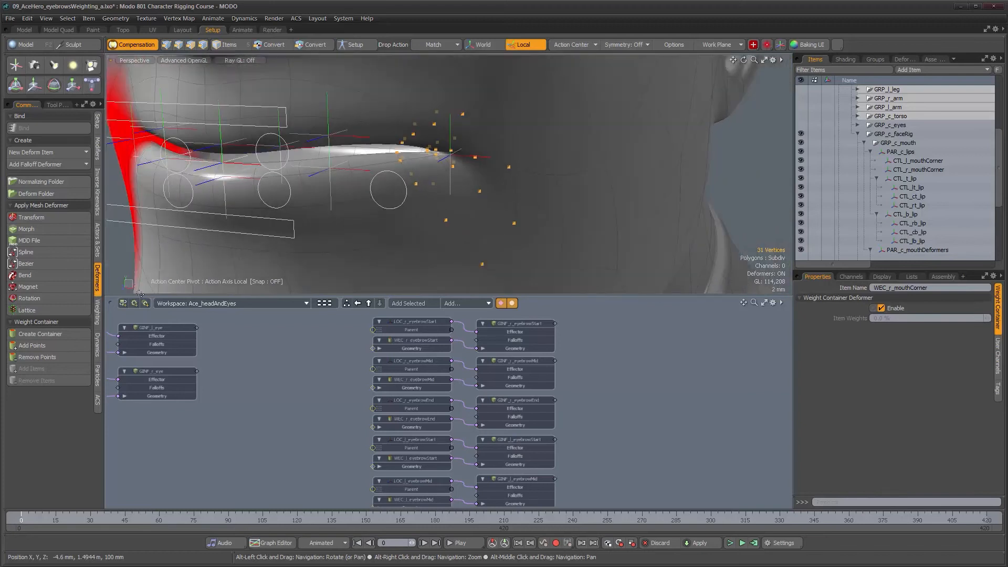
Step: Create a weight container from the selected left mouth-corner vertices, name it WEC_l_mouthCorner, and clear the vertex selection
click(61, 336)
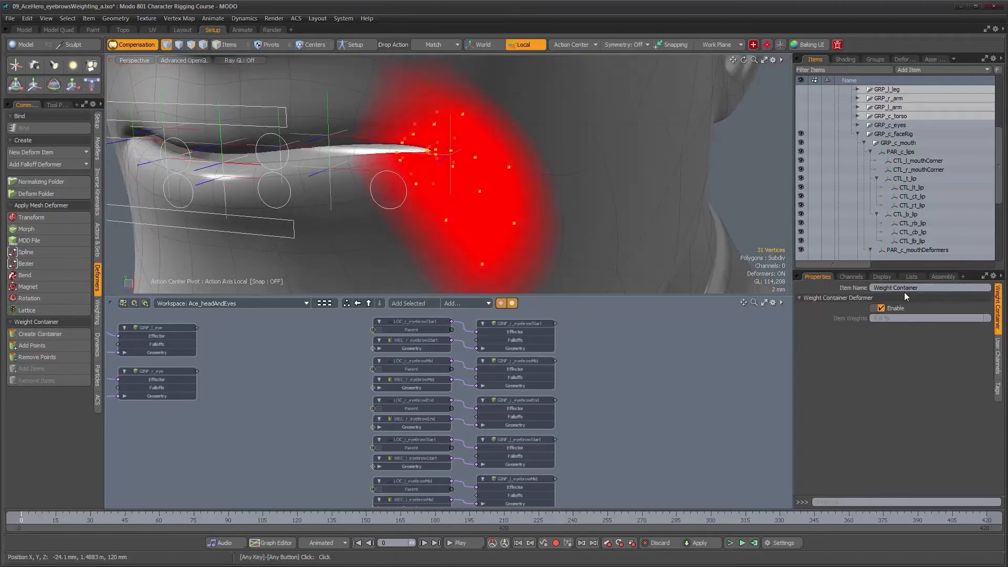
scroll(943, 242, down, 4)
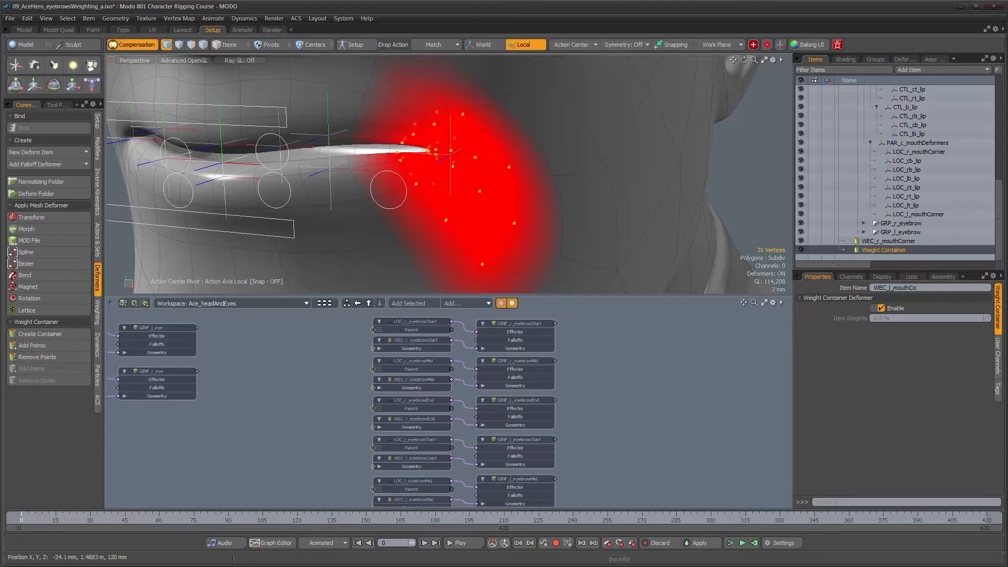
alt+drag(441, 151, 501, 150)
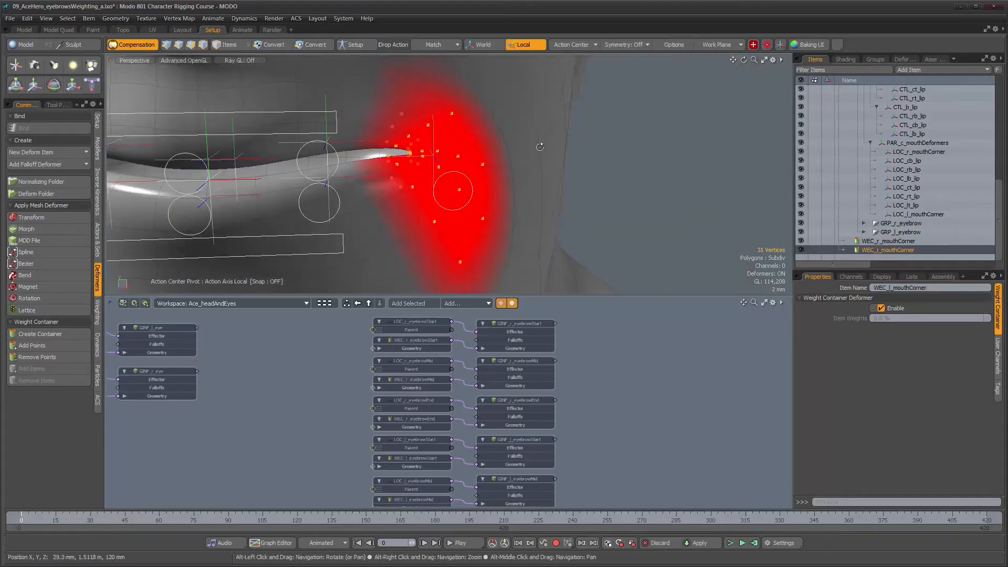
scroll(501, 150, down, 3)
alt+drag(561, 160, 632, 194)
click(654, 199)
scroll(540, 170, up, 2)
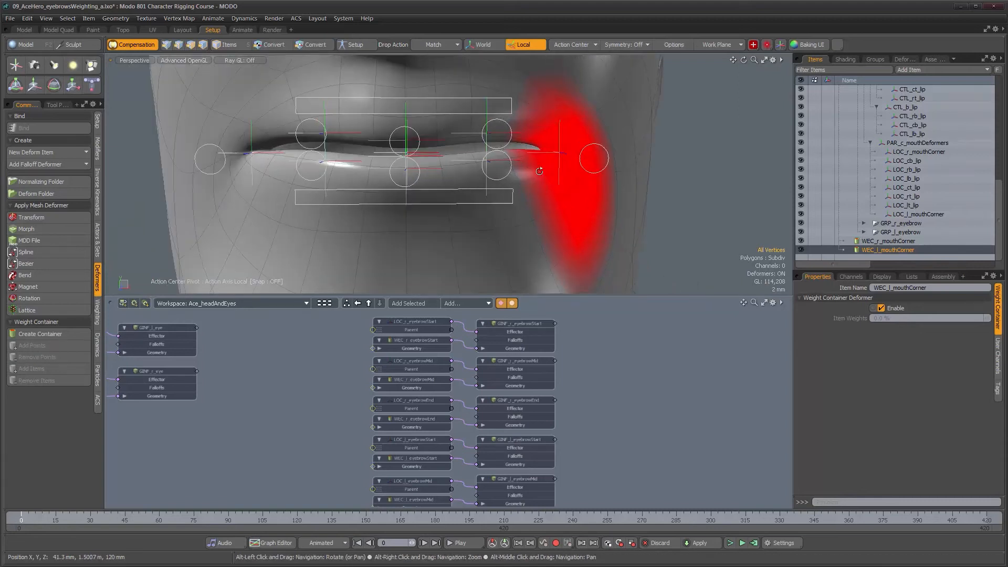
Step: Show the WEC_r_mouthCorner weights as a reference and select the first vertex above the right mouth corner
alt+drag(540, 170, 625, 171)
alt+drag(409, 171, 404, 140)
scroll(405, 140, up, 2)
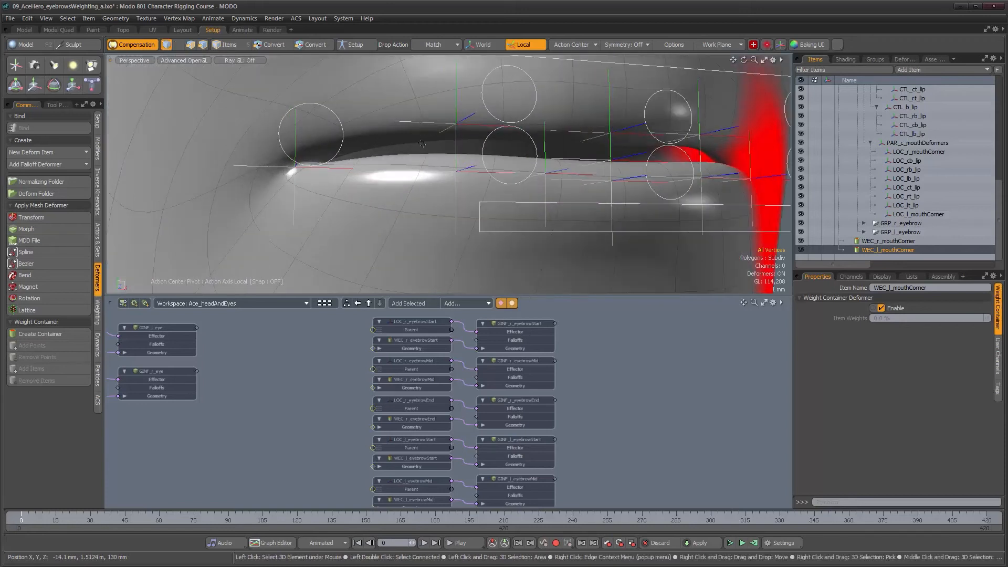
click(871, 239)
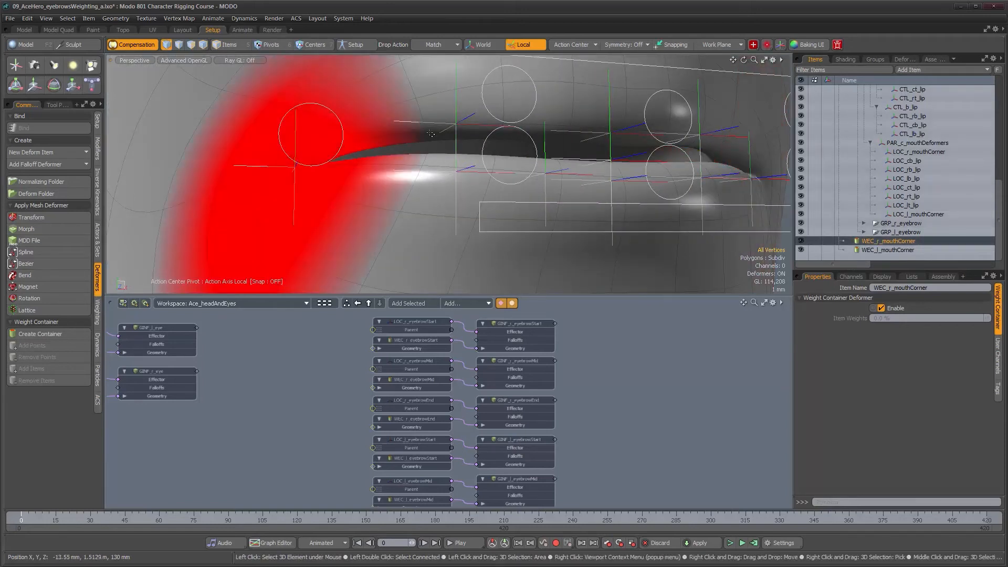
alt+drag(428, 112, 333, 117)
click(334, 117)
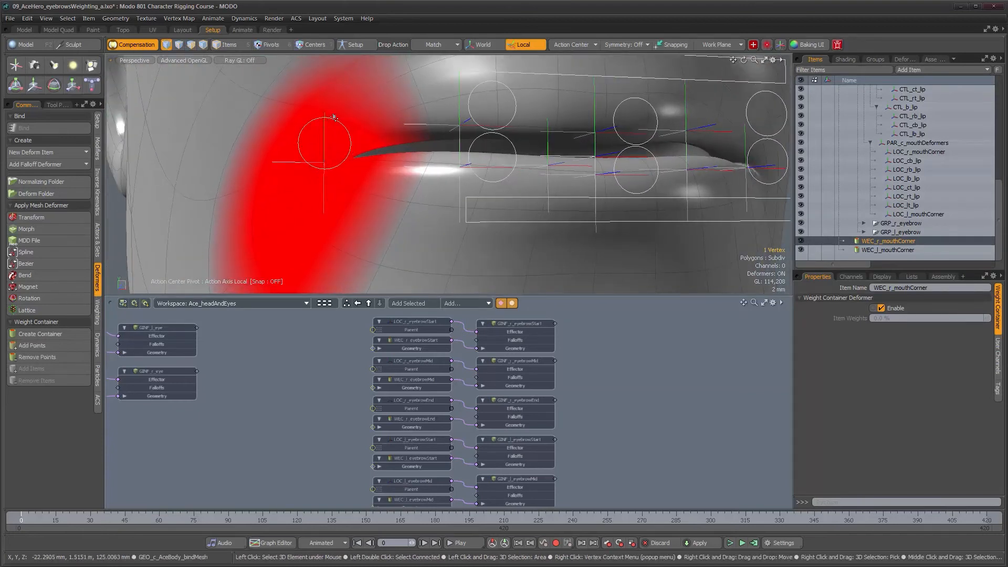
Step: Add the vertices running down to the upper lip's edge and those beside the right mouth corner to the selection
alt+drag(333, 117, 386, 159)
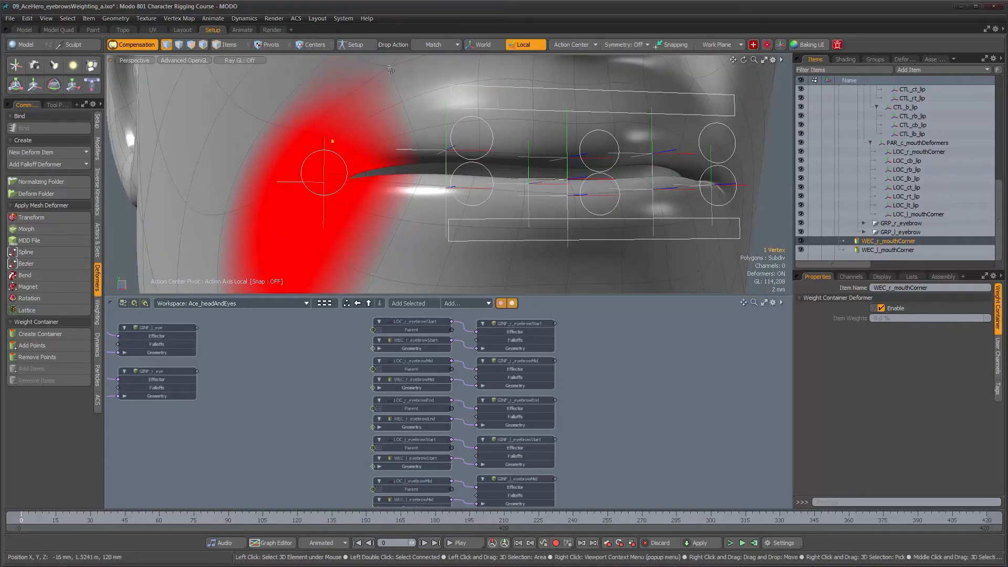
shift+click(413, 130)
alt+drag(472, 152, 402, 176)
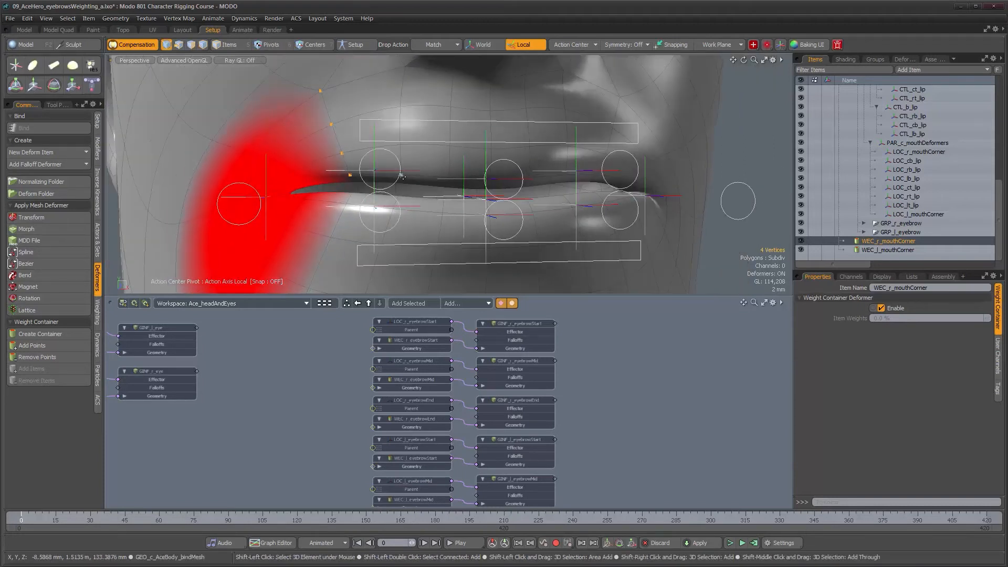
alt+drag(465, 177, 486, 140)
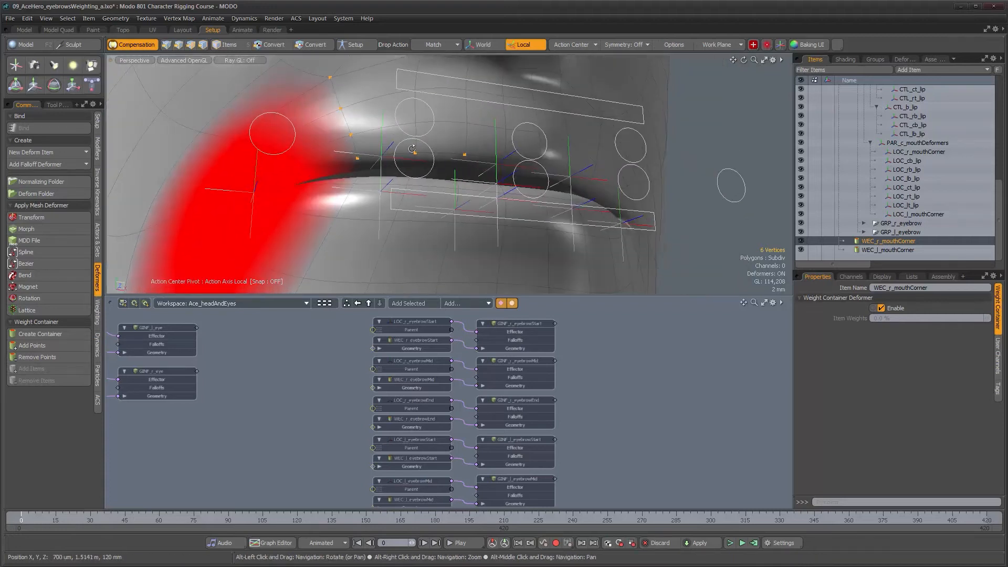
shift+click(294, 161)
shift+click(290, 158)
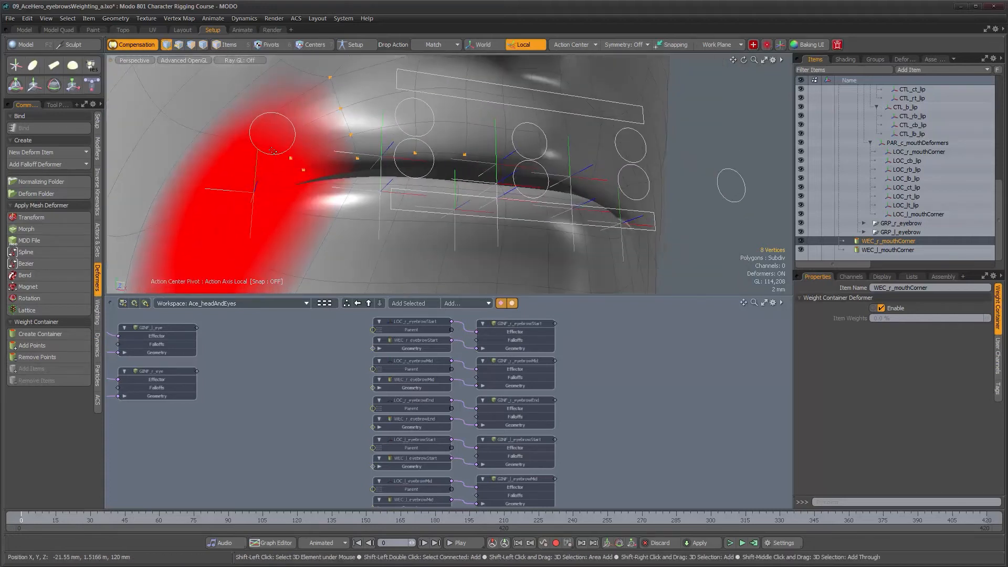
Step: Extend the vertex selection across the skin above the right half of the upper lip, up towards the nose
alt+drag(412, 122, 396, 113)
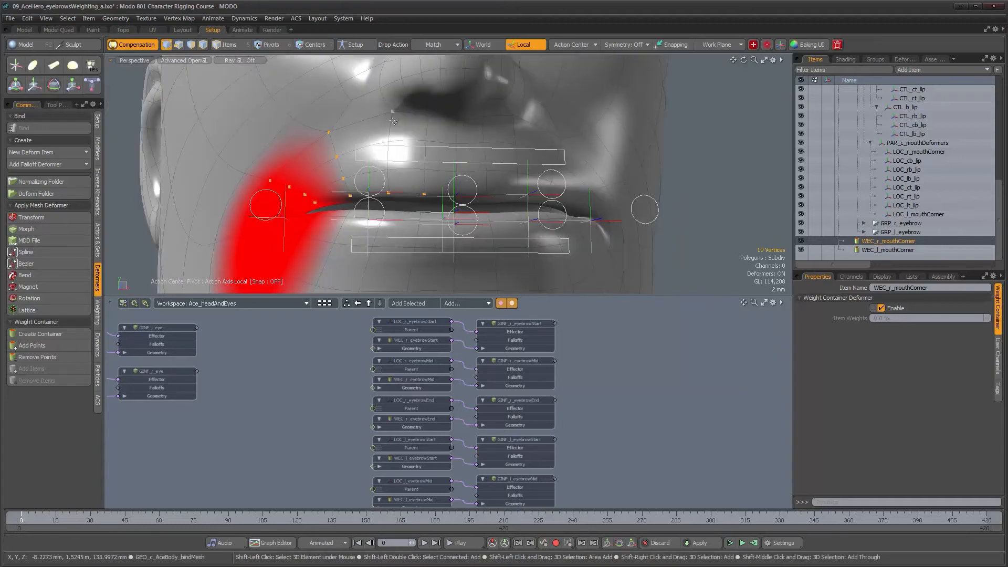
shift+click(389, 142)
shift+click(390, 172)
alt+drag(390, 172, 426, 150)
shift+click(425, 149)
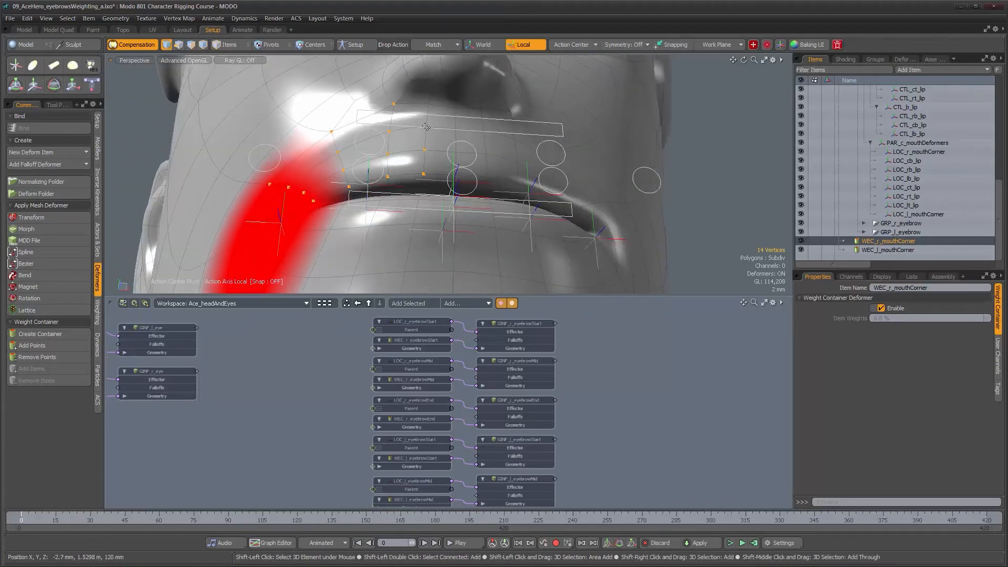
shift+click(430, 106)
ctrl+alt+drag(431, 106, 481, 198)
shift+click(481, 199)
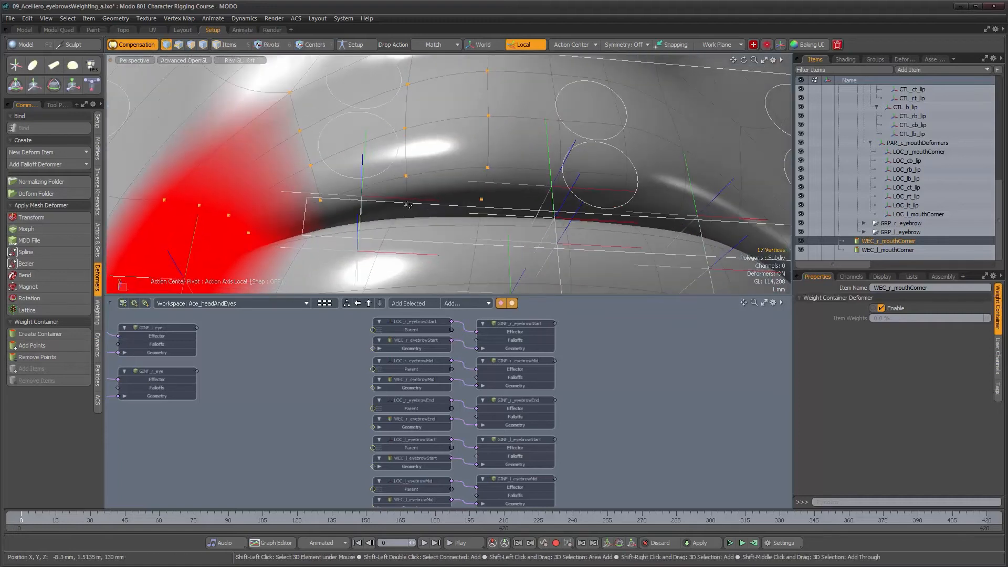
Step: Add the vertices along the underside of the upper lip's right half to the selection
shift+click(335, 226)
alt+drag(335, 226, 253, 230)
shift+click(529, 214)
alt+drag(517, 239, 433, 203)
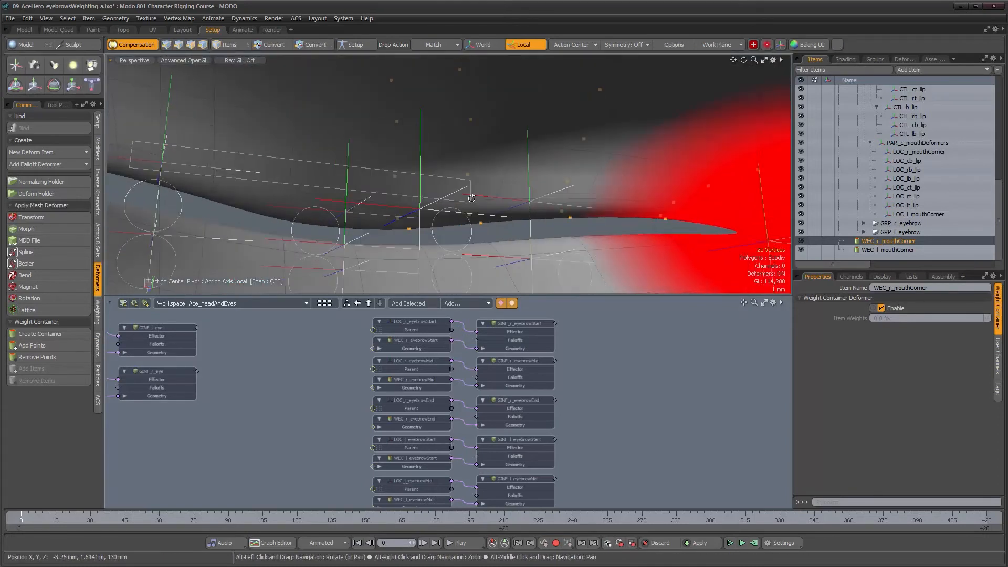
shift+click(428, 203)
shift+click(444, 141)
alt+drag(444, 140, 465, 133)
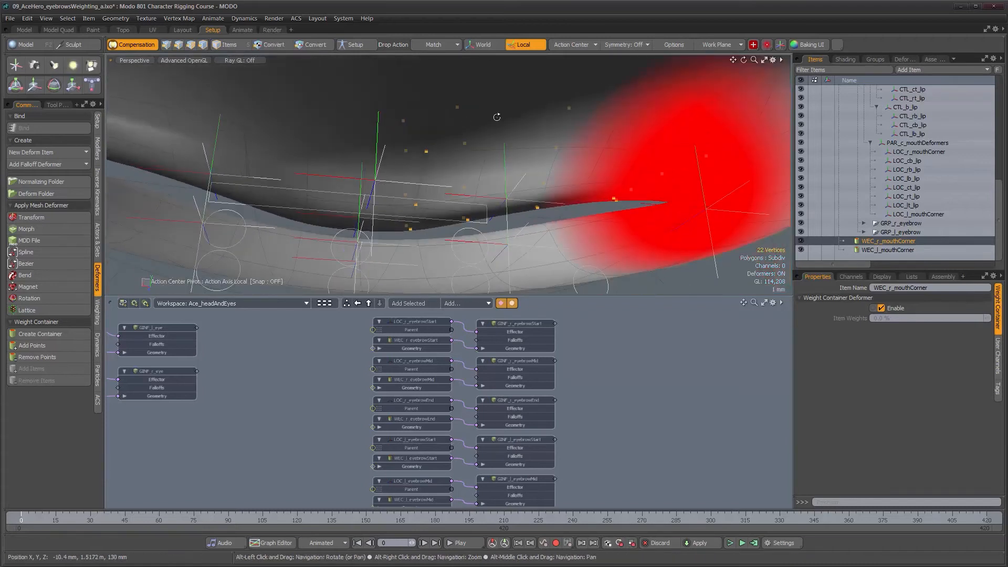
Step: Add the remaining vertices on the inner side of the upper lip's right half, out to the mouth corner
alt+drag(459, 90, 467, 144)
alt+drag(563, 102, 539, 125)
alt+drag(586, 153, 579, 156)
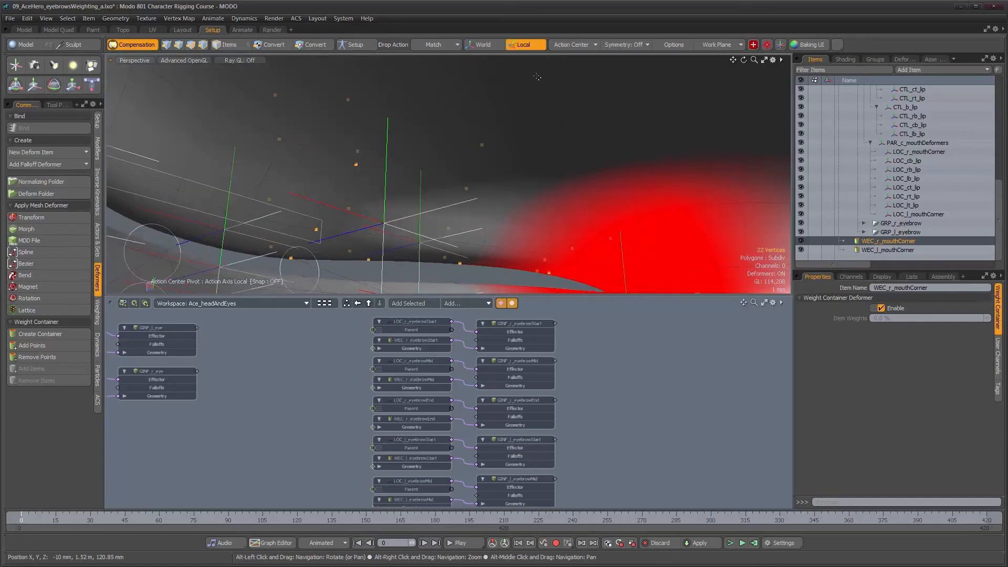
alt+drag(502, 84, 440, 157)
shift+click(453, 184)
shift+click(439, 241)
shift+click(523, 232)
shift+click(542, 183)
alt+drag(554, 183, 616, 243)
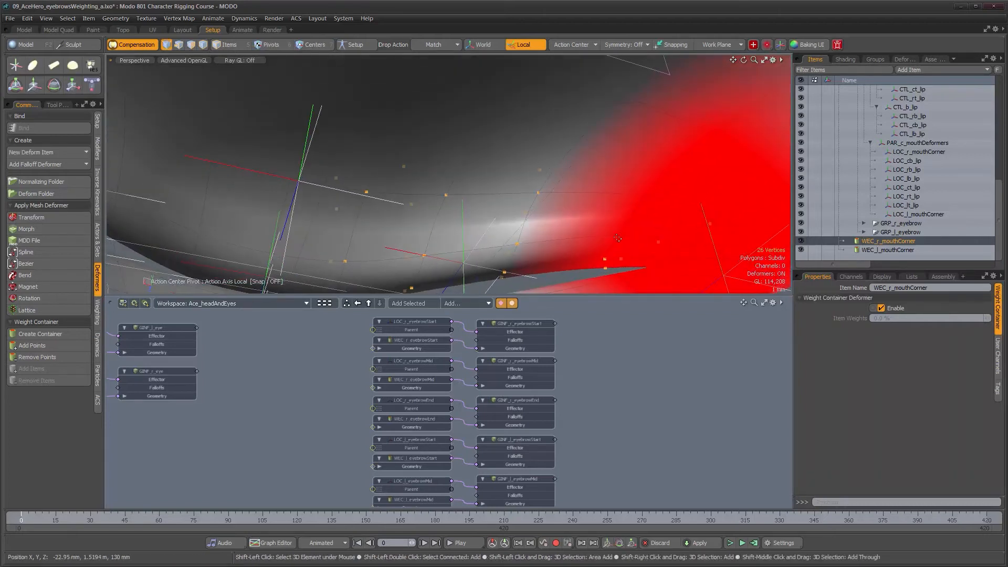
shift+click(643, 198)
Step: Create a weight container from the selected right upper-lip vertices and name it WEC_r_topLip
alt+drag(384, 239, 469, 241)
click(45, 334)
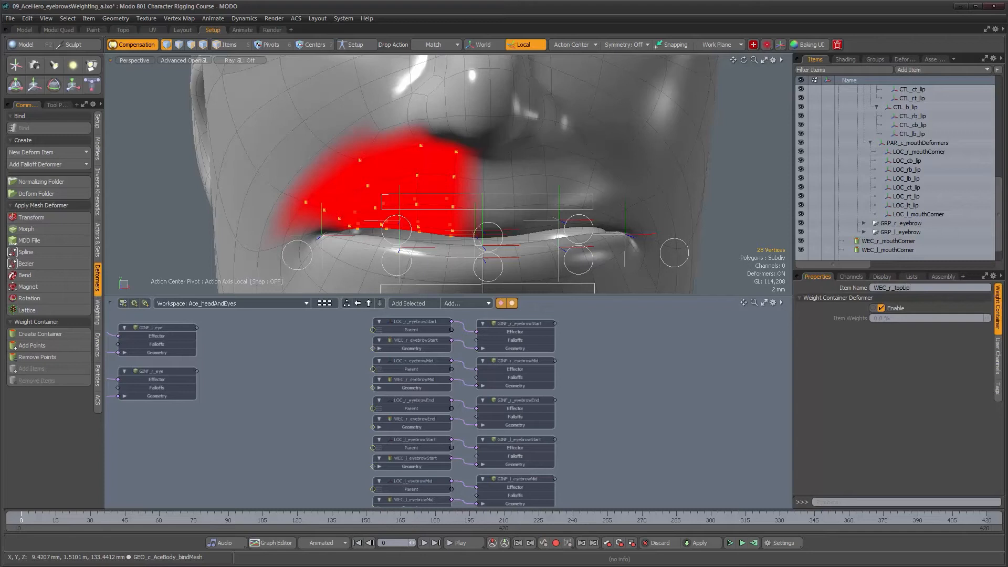
Step: Turn on symmetry across the X axis for selecting vertices around the mouth
alt+drag(593, 183, 553, 181)
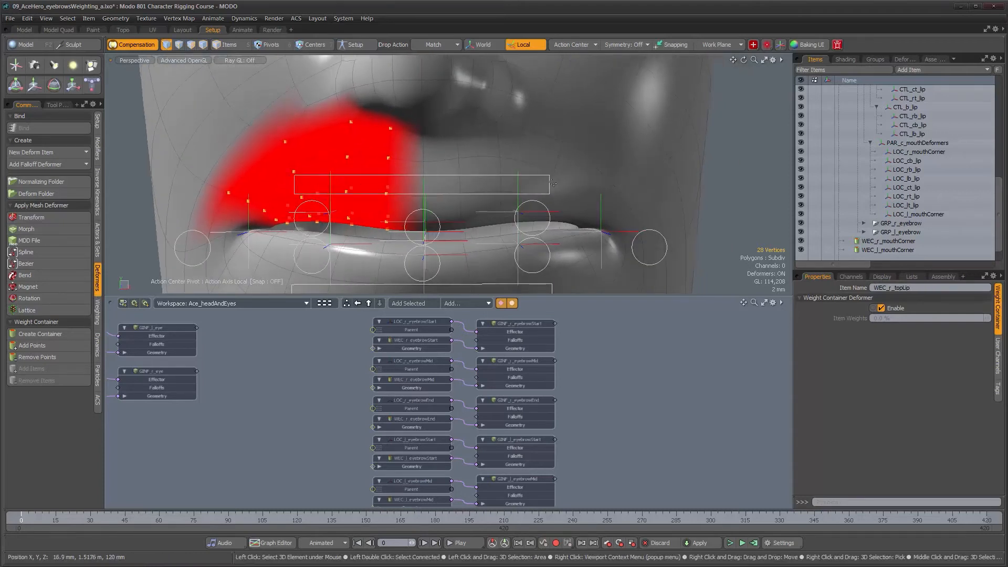
click(625, 44)
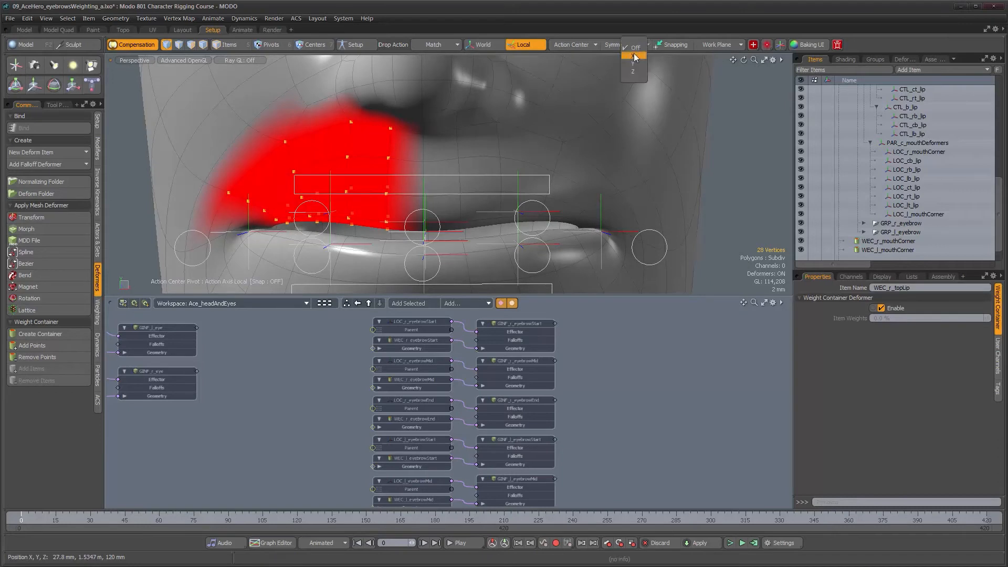
scroll(518, 212, up, 2)
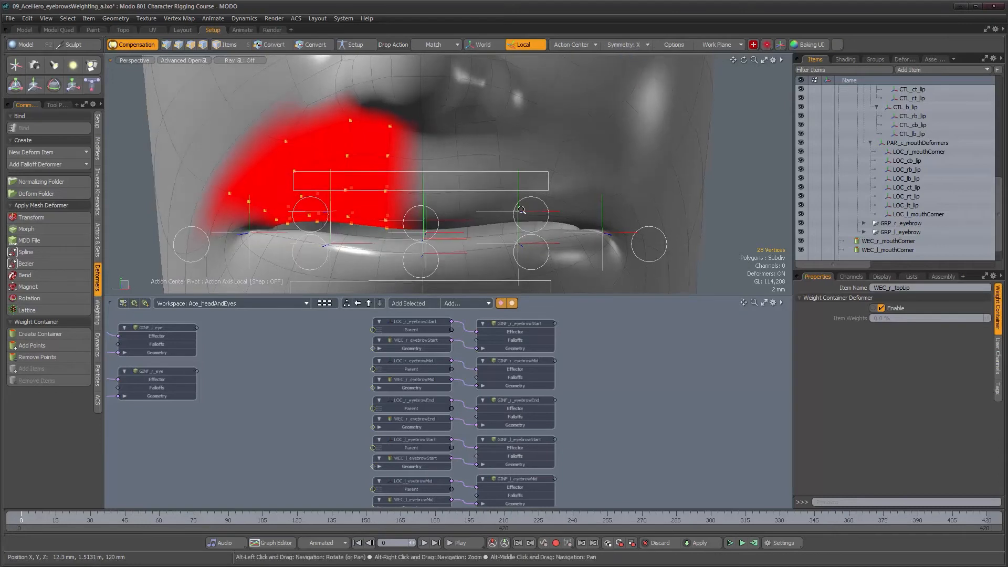
click(452, 221)
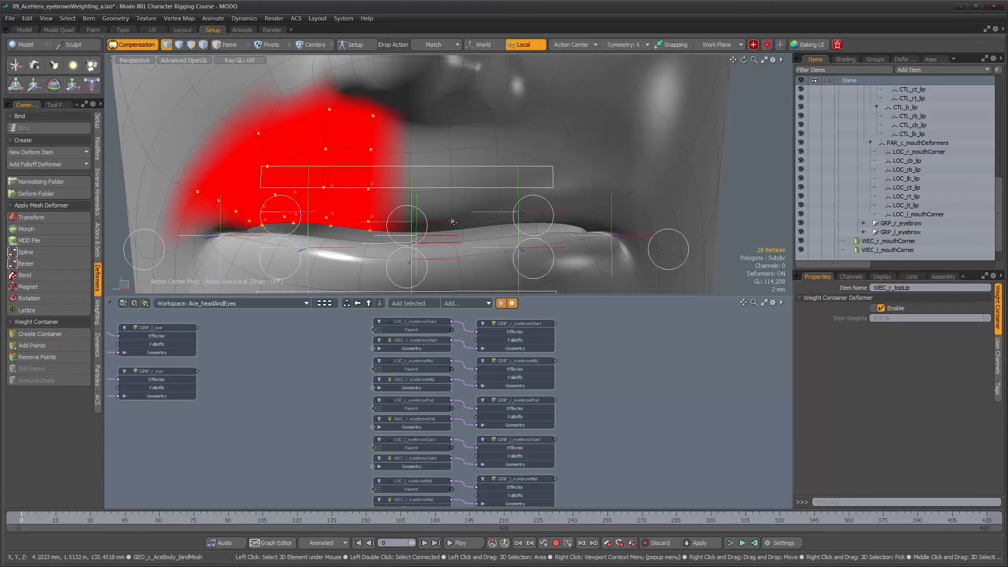
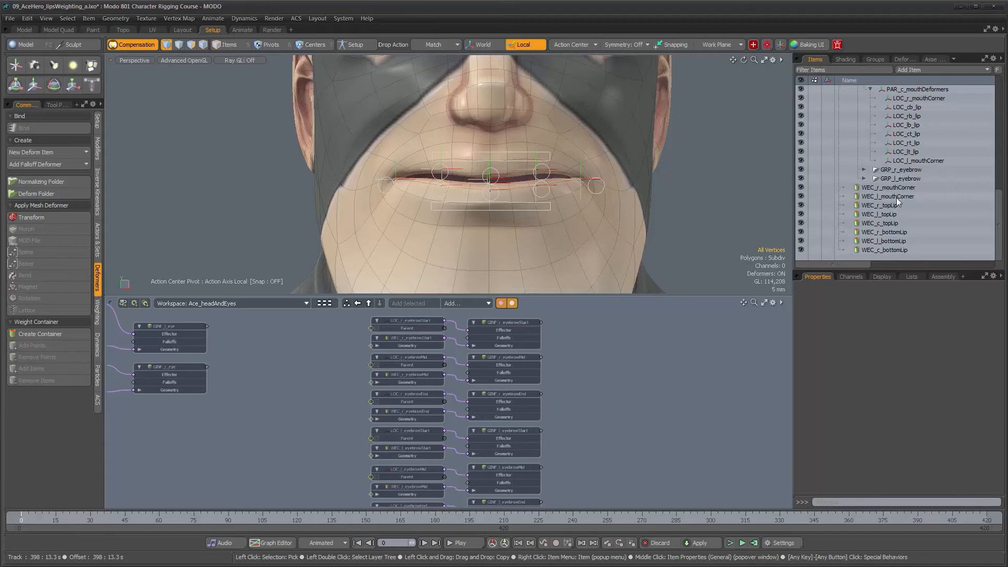
Step: Inspect the weights of both mouth-corner containers, both side top-lip containers and WEC_c_topLip on the face
click(892, 187)
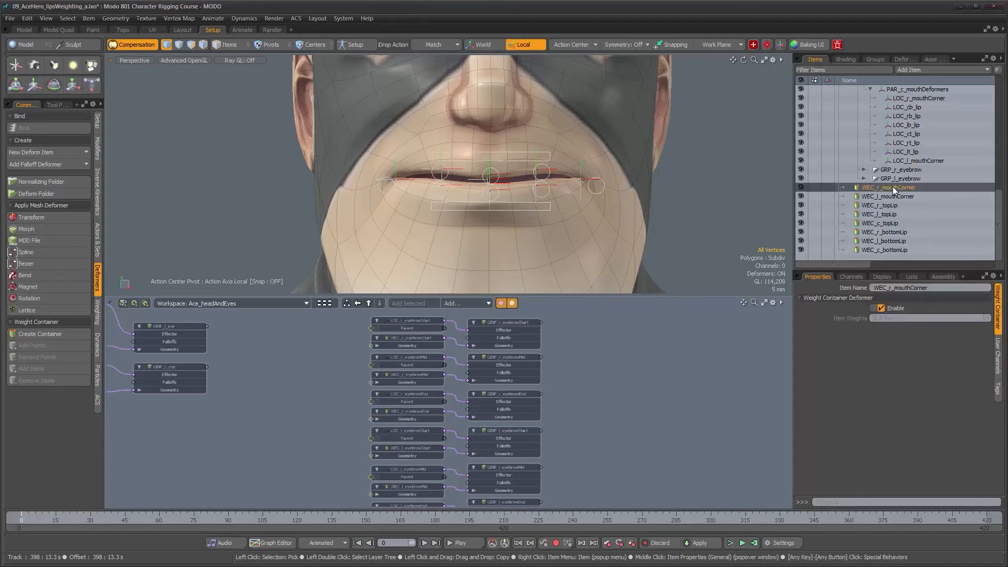
ctrl+click(892, 196)
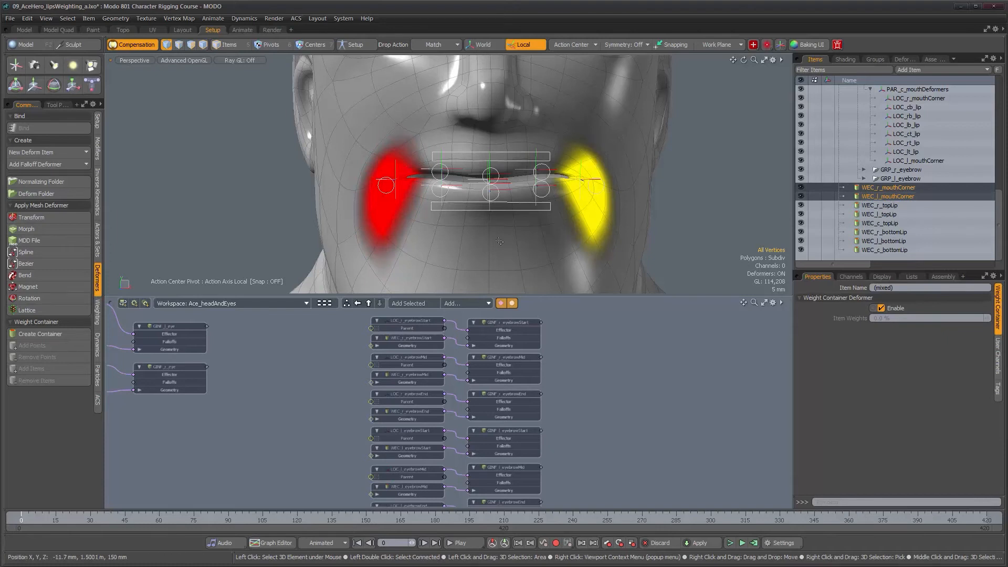
scroll(518, 214, up, 5)
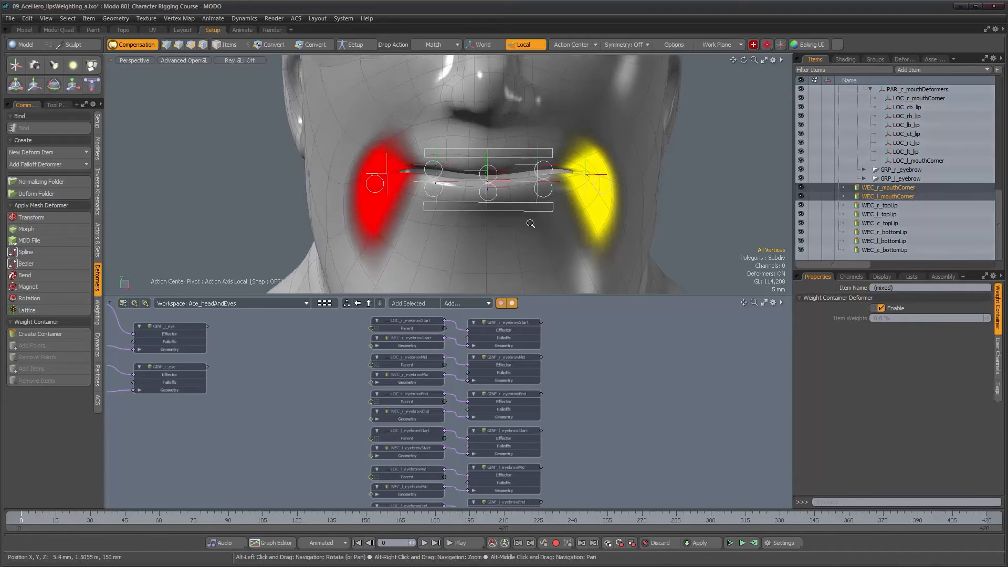
click(888, 205)
ctrl+click(890, 214)
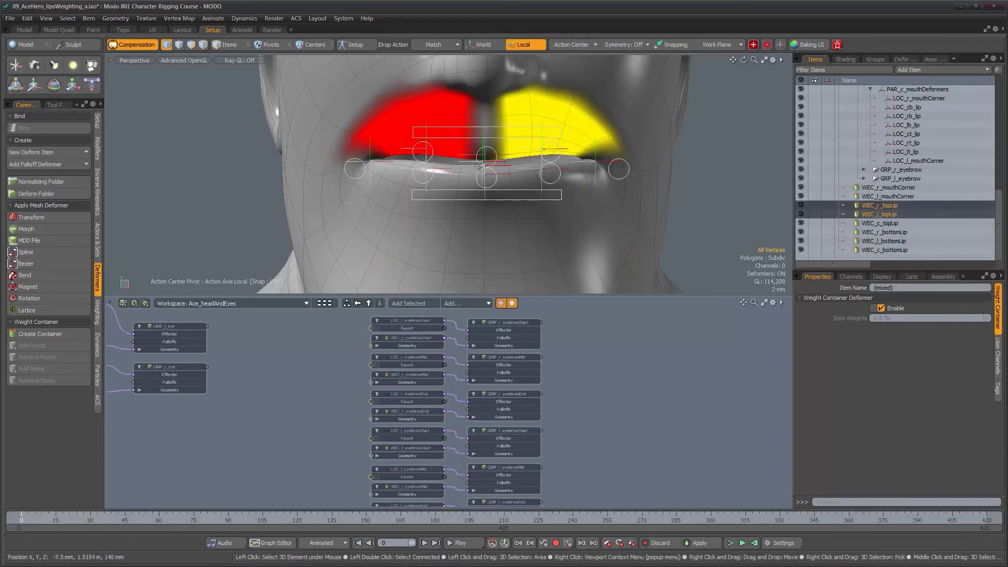
click(890, 223)
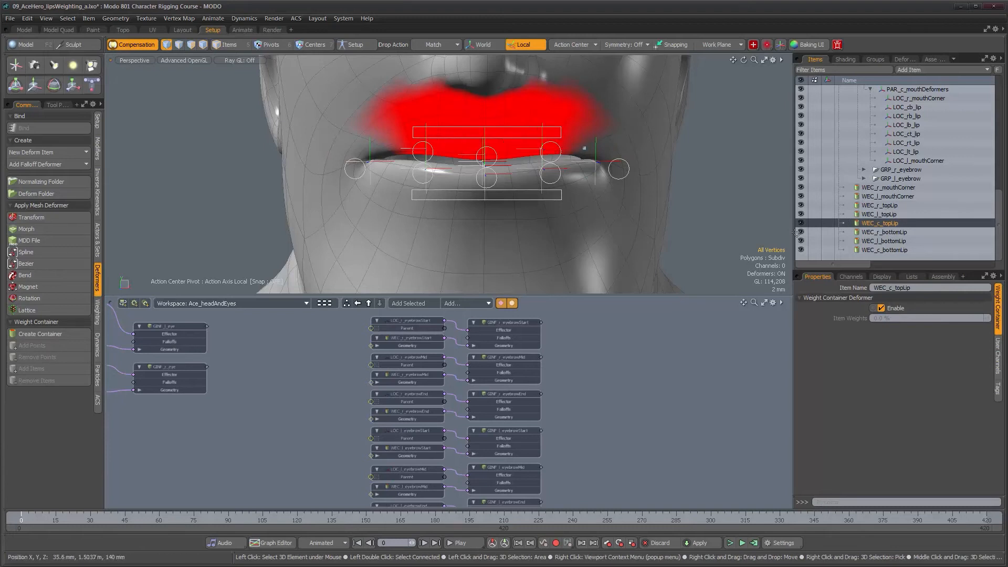
Step: Inspect the side bottom-lip weights together with the side top-lip weights, and those of WEC_c_bottomLip on their own
click(883, 232)
ctrl+click(866, 241)
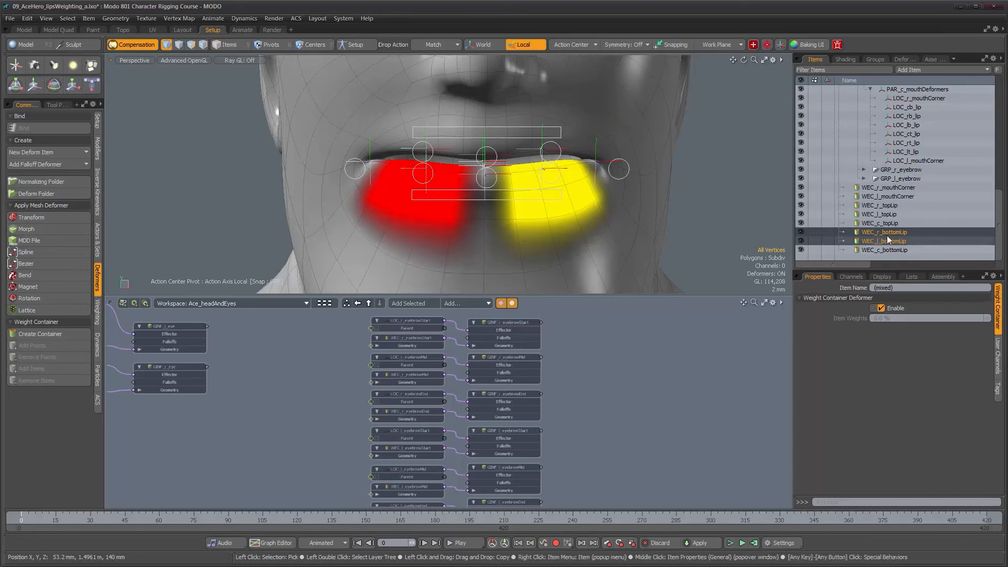
ctrl+click(888, 207)
ctrl+click(885, 214)
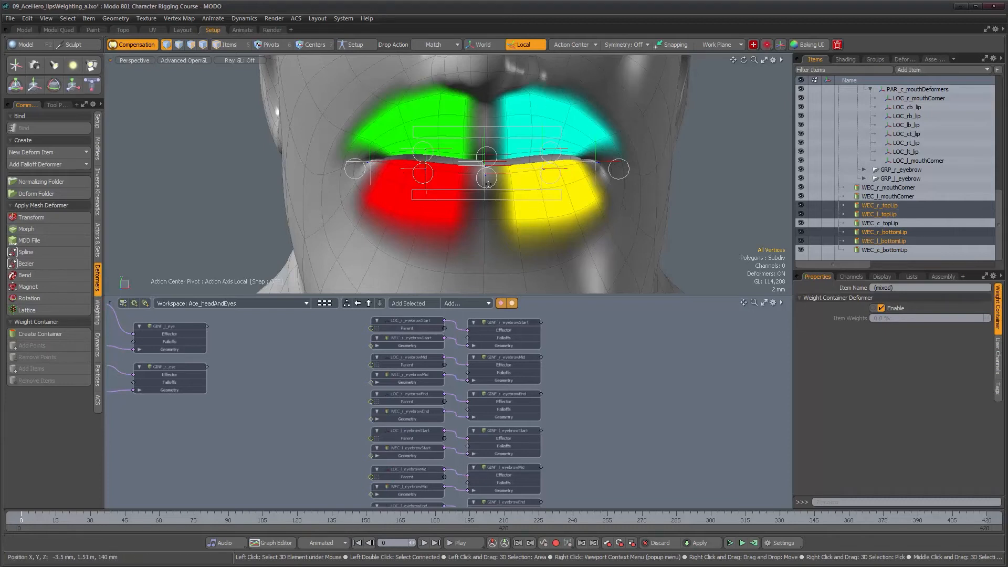
click(890, 250)
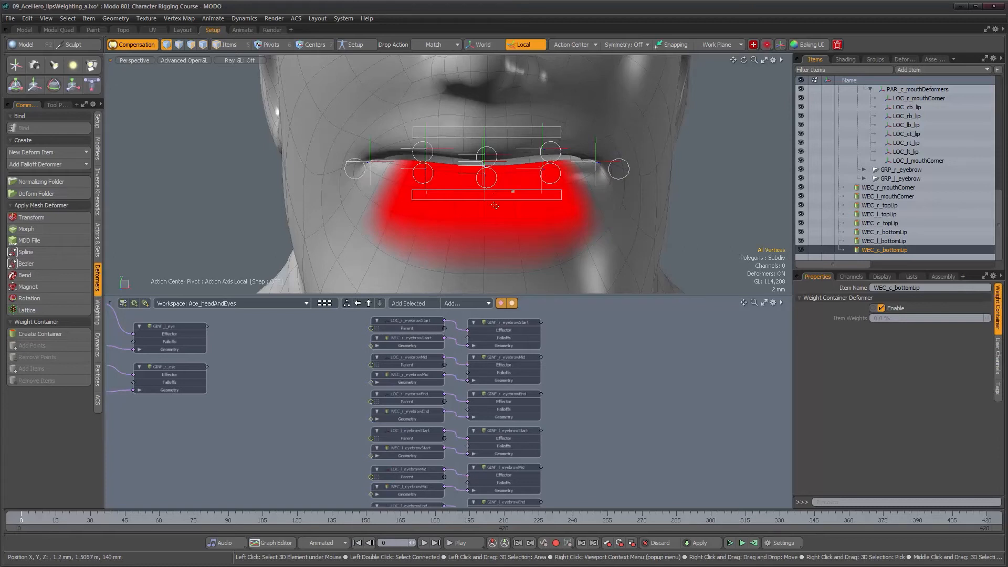
alt+drag(591, 205, 602, 210)
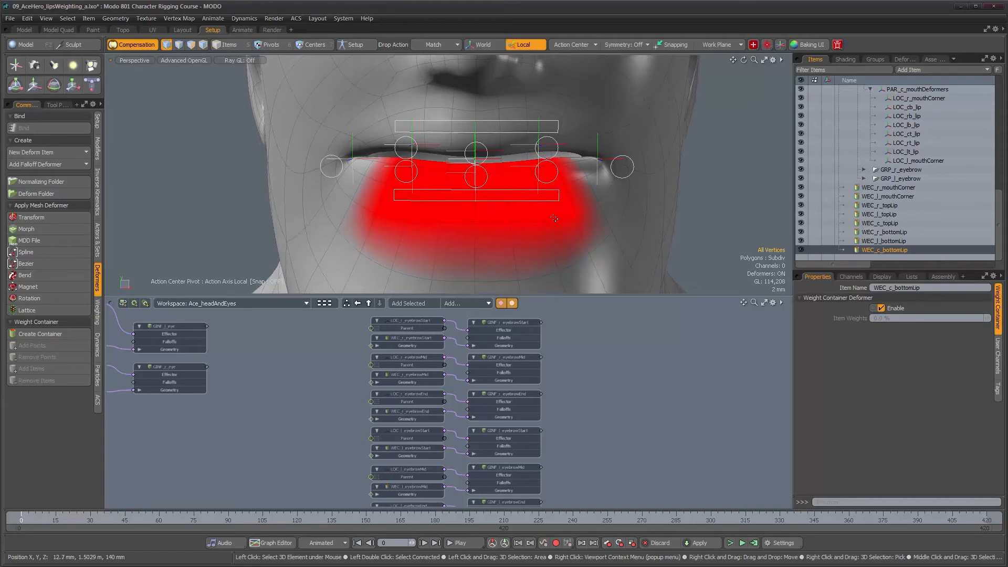
Step: Open the vertex map and statistics lists, and compare the weights of WEC_r_bottomLip and WEC_l_bottomLip on the face
key(F1)
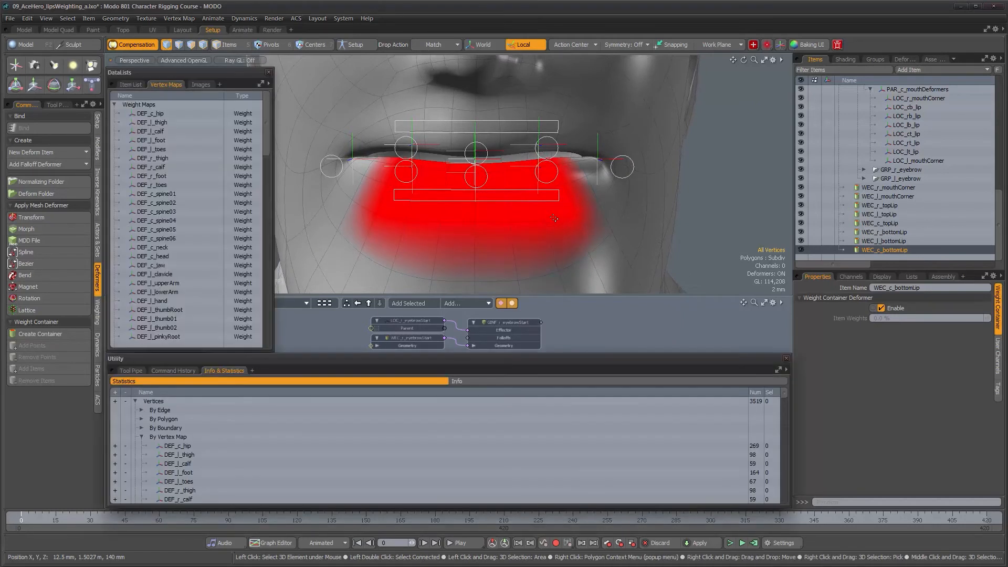
click(891, 232)
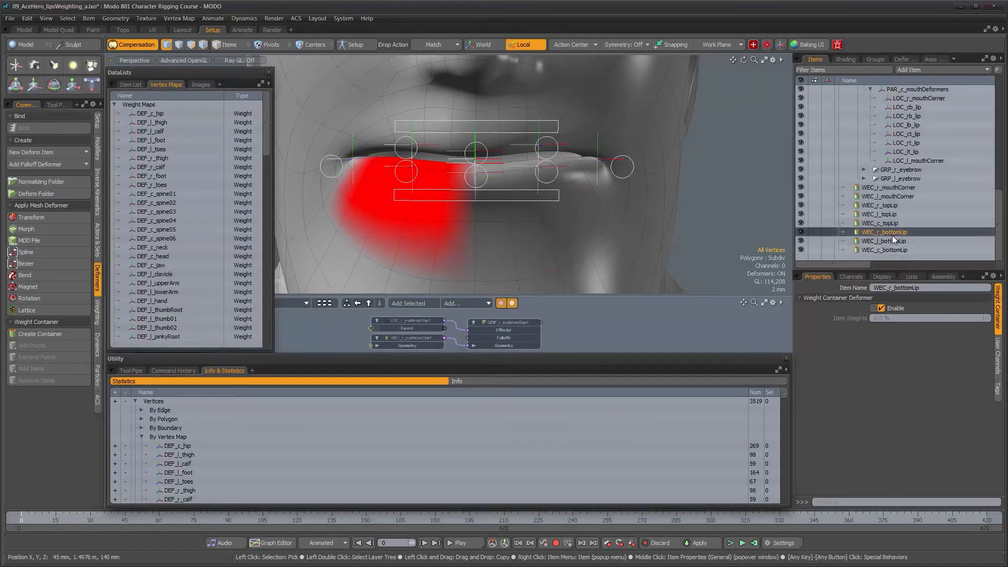
click(892, 241)
click(890, 232)
click(891, 240)
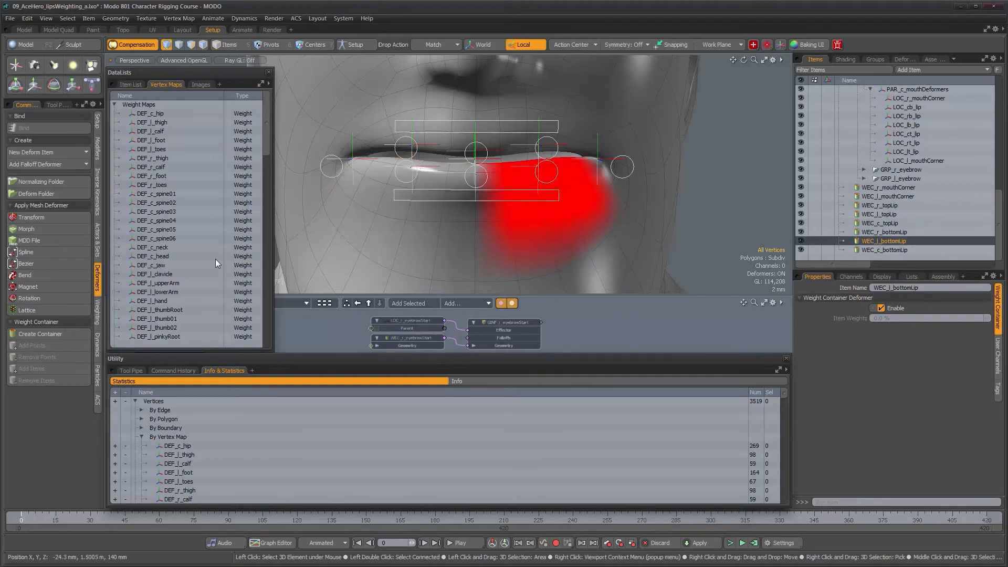
Step: Select the vertices belonging to WEC_r_bottomLip and WEC_l_bottomLip together through the vertex map statistics
scroll(313, 477, down, 15)
scroll(315, 474, down, 8)
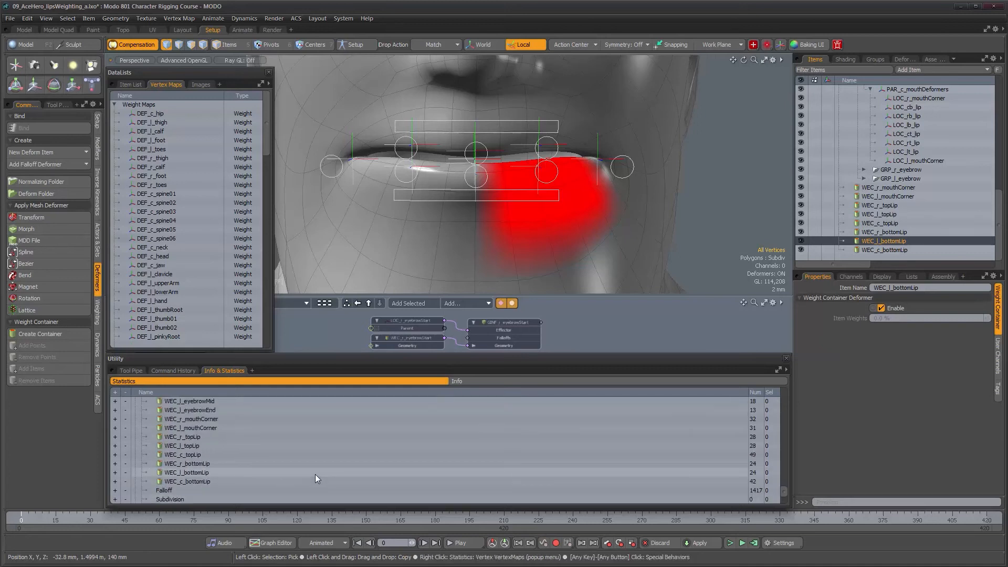
click(115, 463)
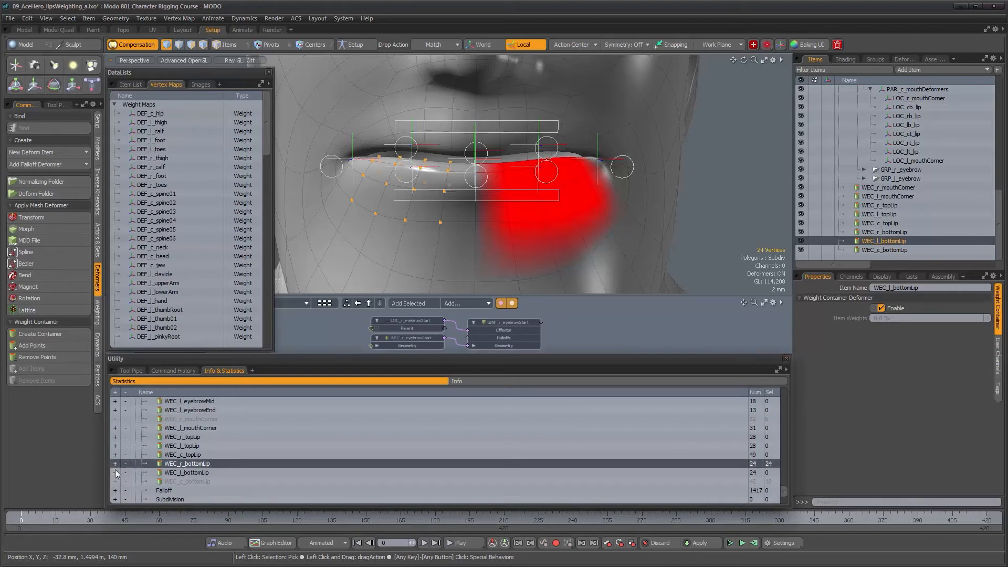
click(115, 472)
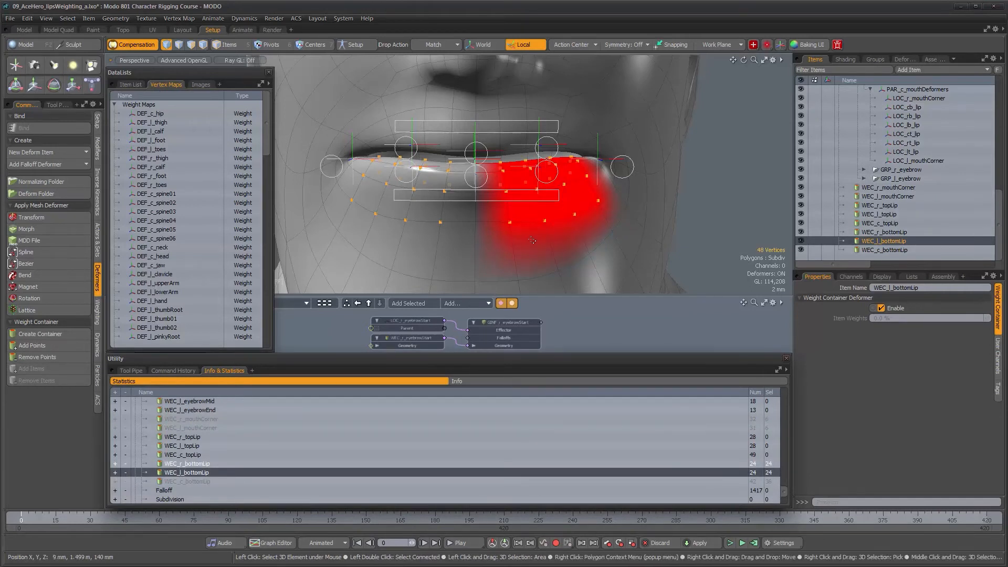
Step: Refine the lower-lip vertex selection by removing vertices near both mouth corners and adding those along the lip's centre line
alt+drag(320, 218, 629, 185)
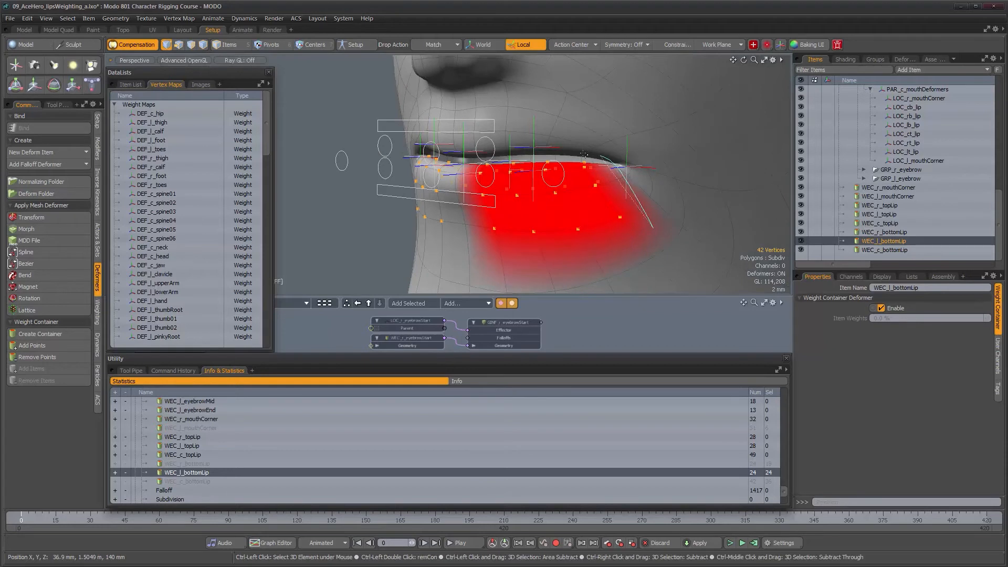
alt+drag(624, 251, 480, 235)
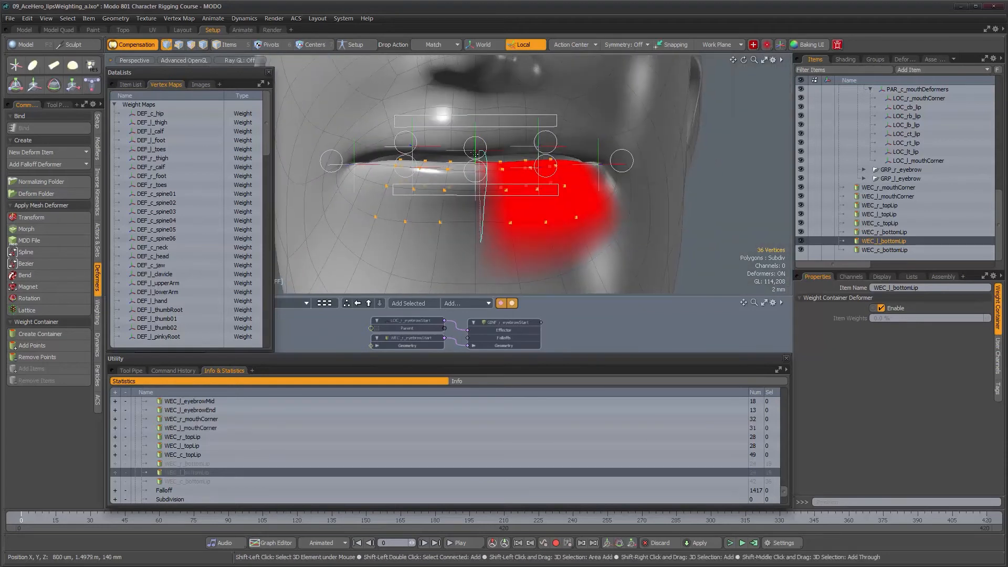
shift+middle_drag(473, 252, 474, 251)
mouse_move(475, 226)
alt+mouse_down()
mouse_move(546, 225)
mouse_move(529, 195)
alt+mouse_up()
alt+right_drag(530, 195, 509, 192)
mouse_move(670, 101)
ctrl+middle_down()
mouse_move(696, 223)
mouse_move(632, 158)
ctrl+middle_up()
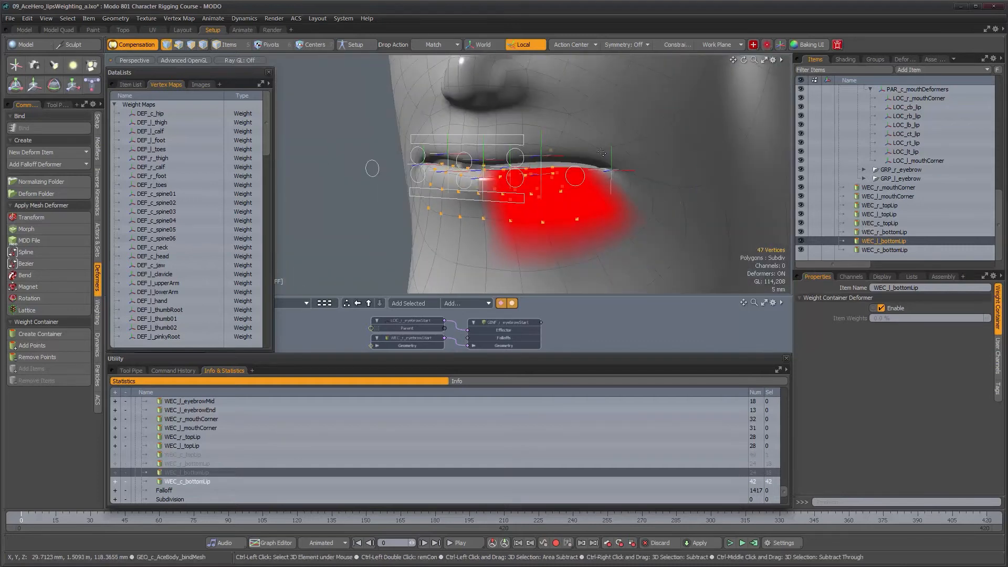
mouse_move(584, 161)
alt+mouse_down()
mouse_move(480, 171)
mouse_move(446, 186)
alt+mouse_up()
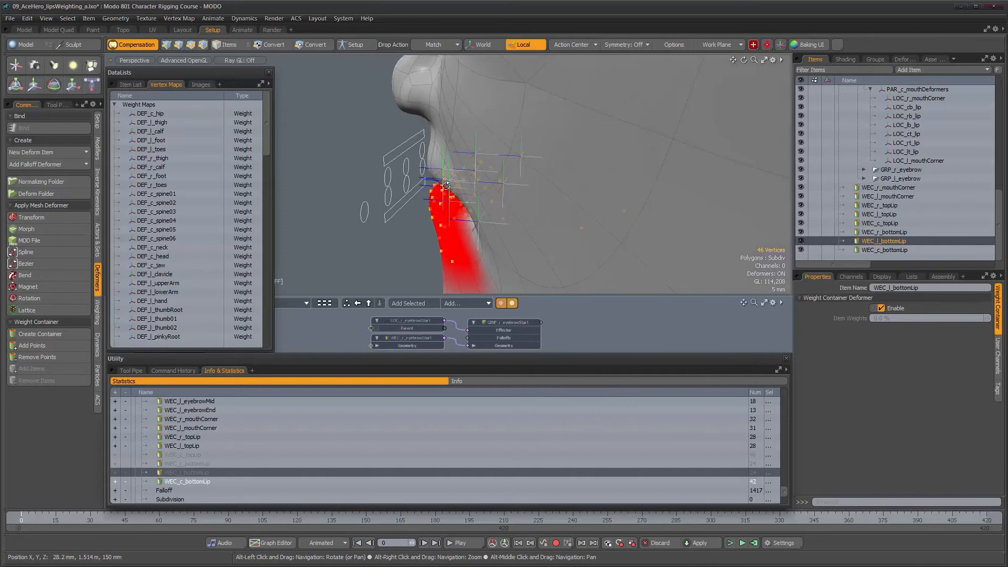
ctrl+middle_drag(637, 192, 614, 251)
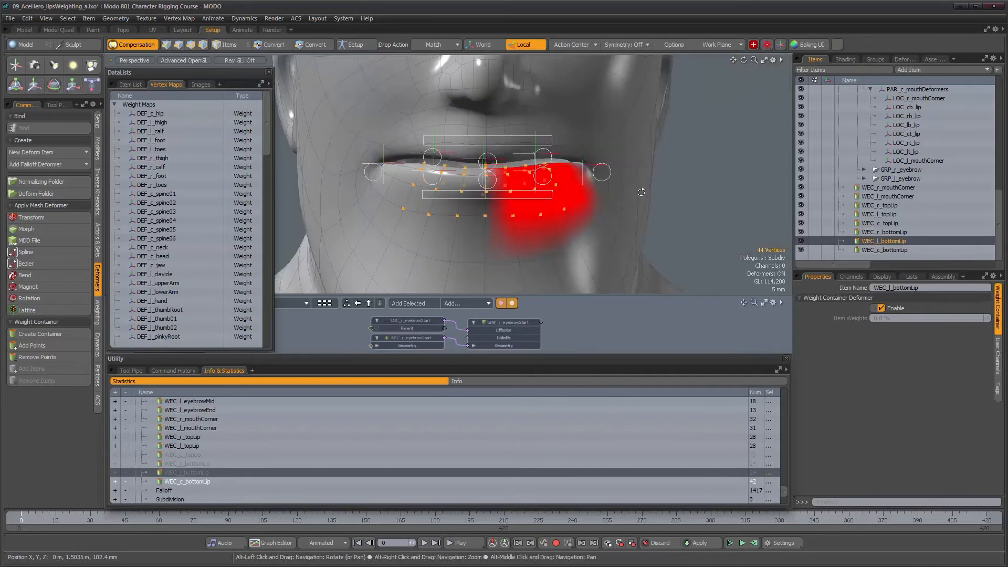
Step: Compare the selected lower-lip vertices with the weights of WEC_c_bottomLip, and clear the vertex selection
click(880, 249)
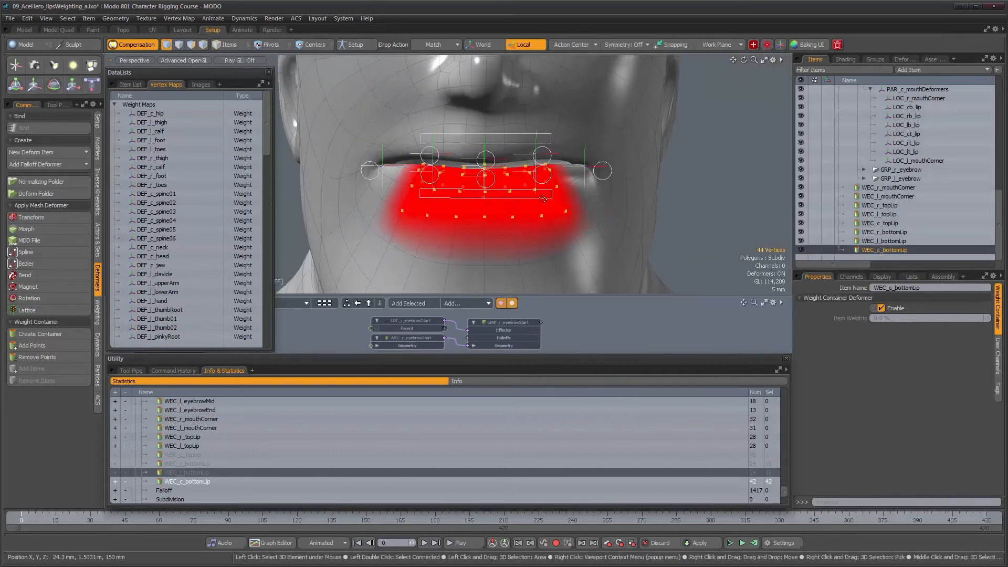
scroll(503, 245, up, 3)
alt+drag(495, 159, 555, 200)
click(396, 374)
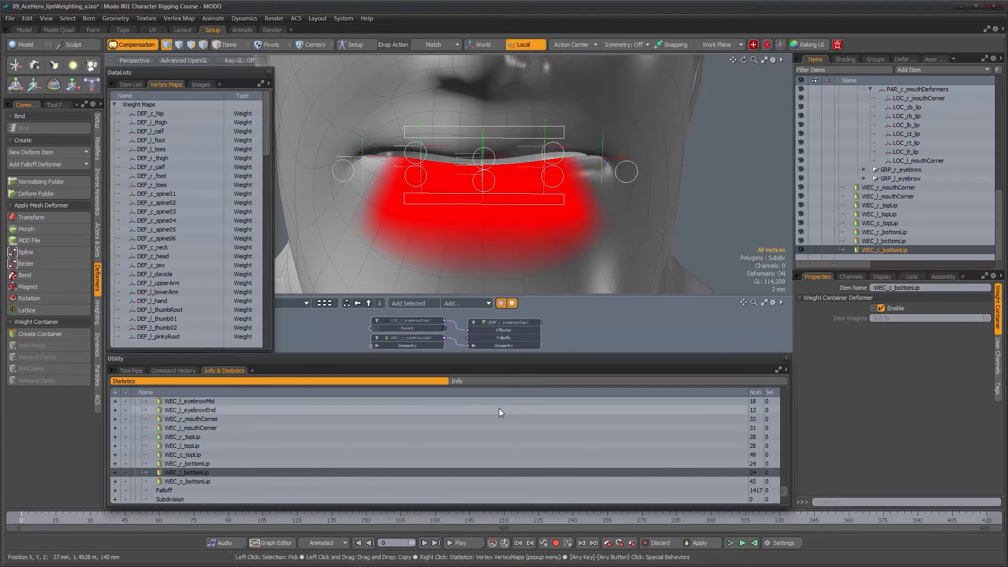
Step: Close the floating lists and examine how the eyebrow locators and weight containers connect to their influences in the schematic
key(ctrl+Tab)
alt+drag(511, 241, 486, 249)
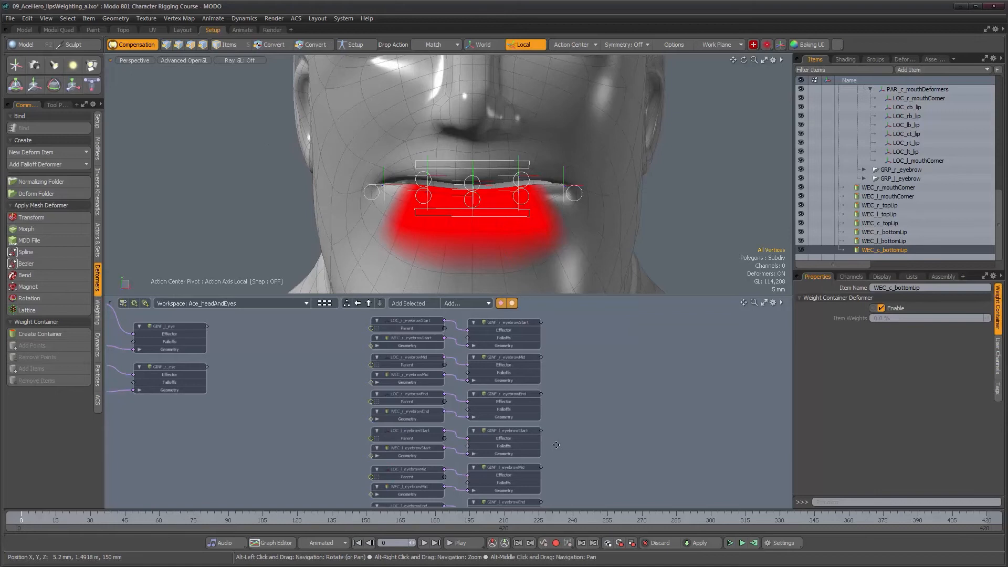
alt+drag(557, 446, 553, 437)
alt+right_drag(553, 436, 484, 406)
alt+drag(484, 406, 475, 425)
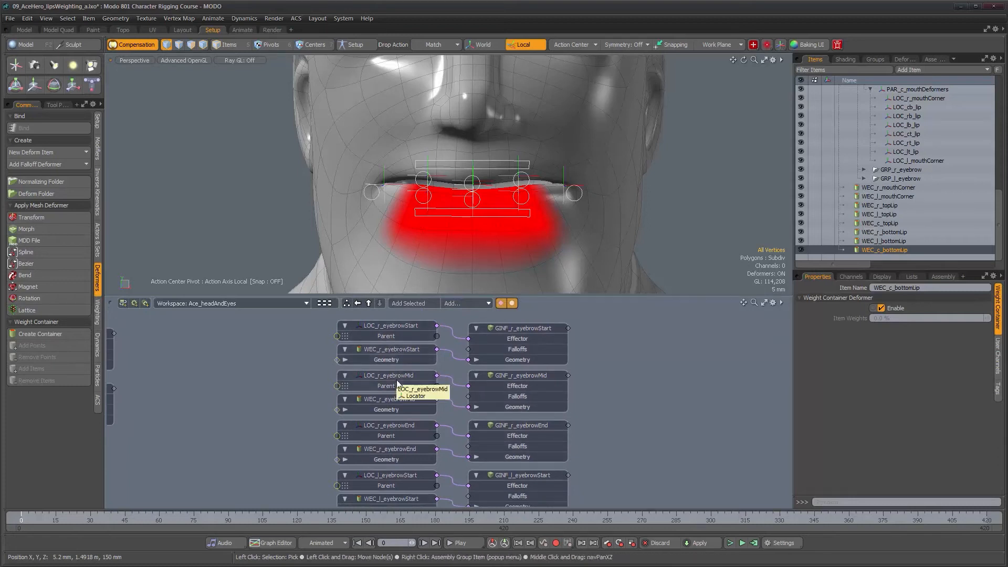
alt+drag(502, 392, 369, 387)
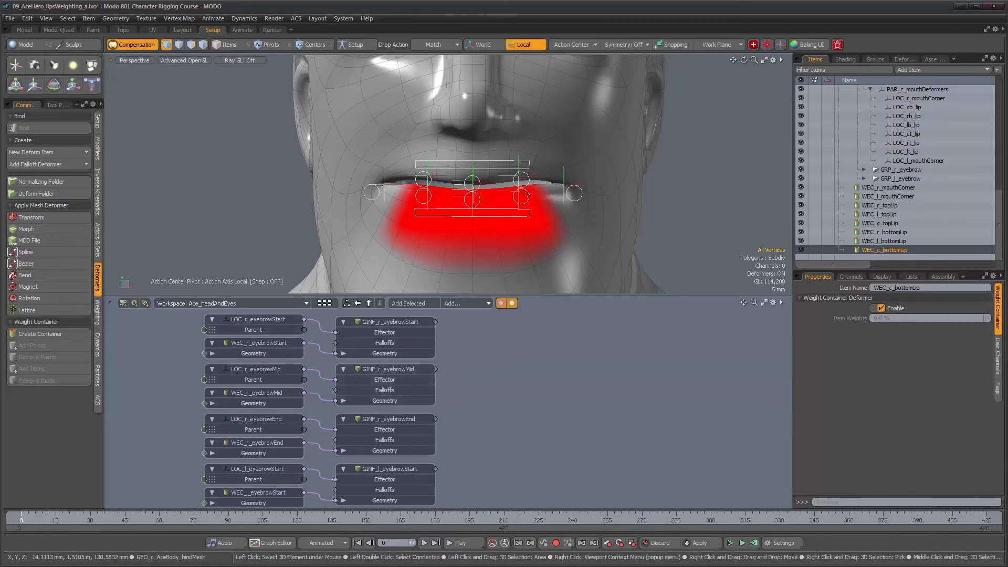
Step: Examine the mouth locators and WEC_c_bottomLip weights from several angles, and the free schematic space beside the eyebrow nodes
alt+drag(326, 183, 402, 184)
scroll(402, 184, up, 3)
alt+drag(460, 225, 517, 230)
scroll(516, 230, down, 2)
alt+drag(595, 186, 447, 196)
scroll(462, 196, up, 5)
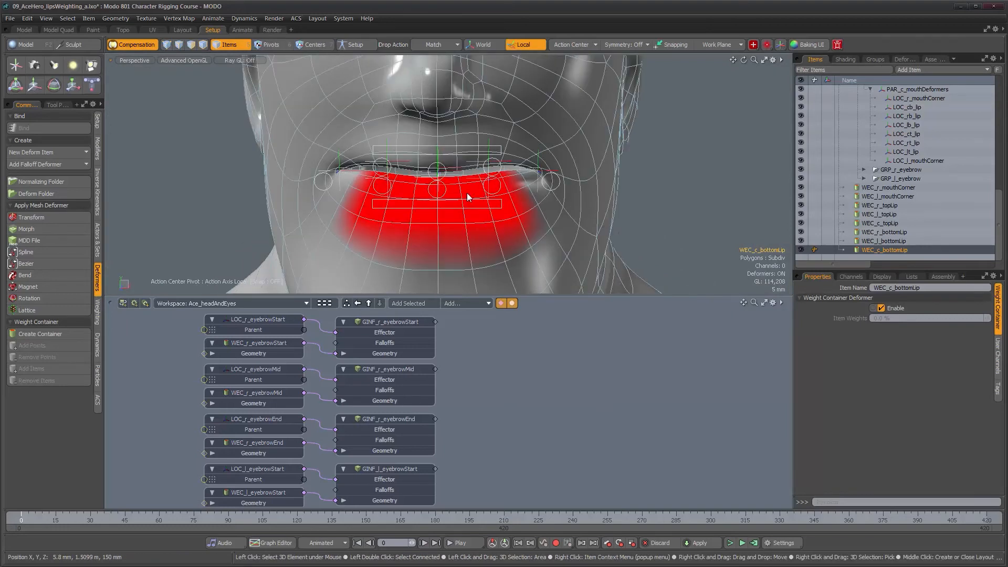
mouse_move(467, 193)
alt+mouse_down()
mouse_move(452, 185)
mouse_move(458, 202)
alt+mouse_up()
scroll(463, 393, down, 2)
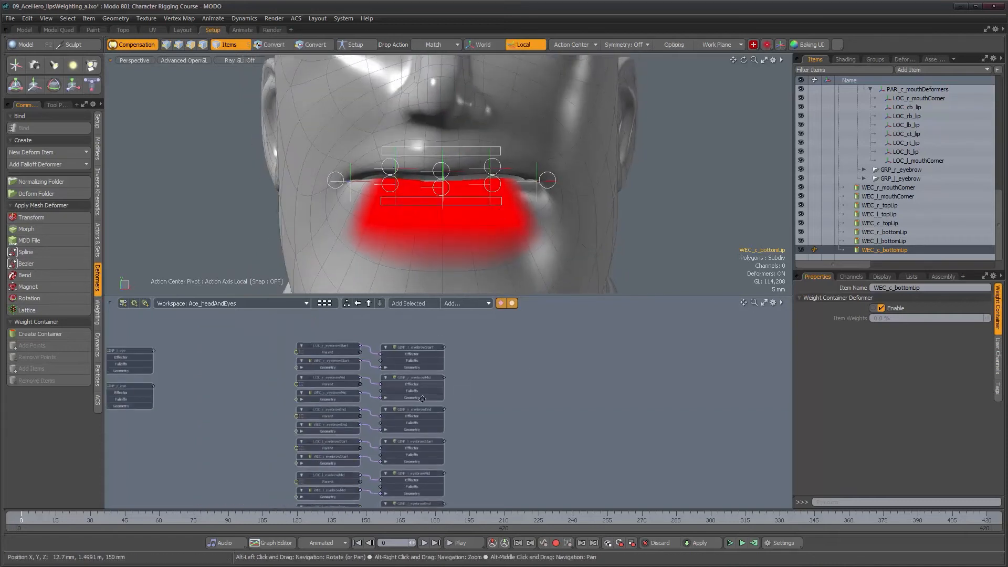
alt+drag(386, 416, 348, 422)
scroll(360, 397, up, 2)
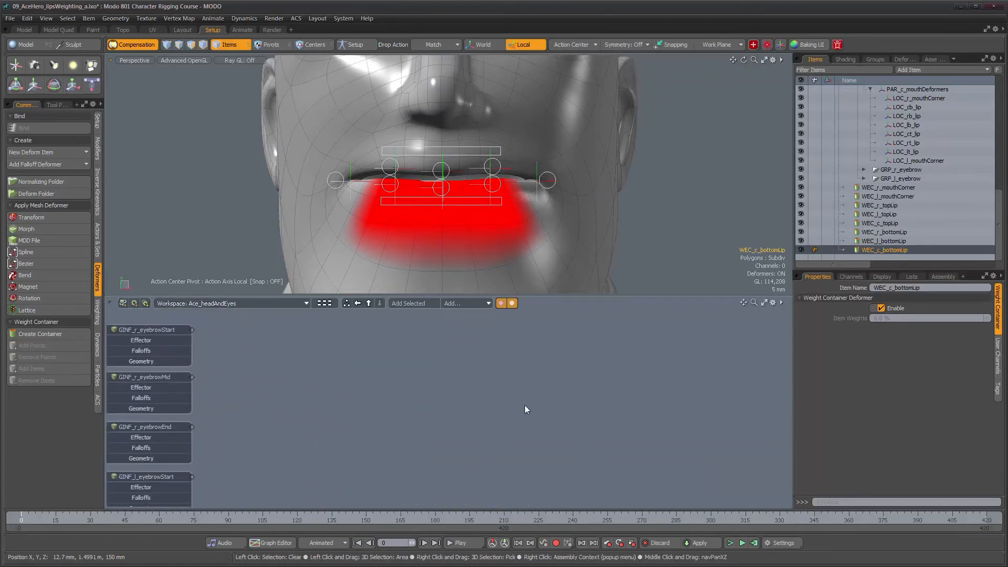
alt+drag(507, 224, 580, 226)
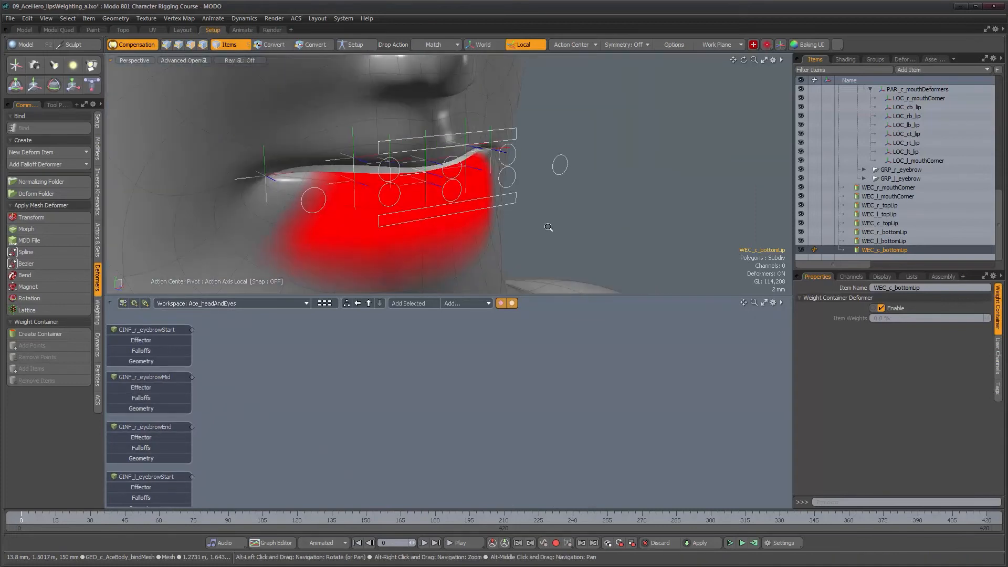
scroll(548, 226, down, 5)
alt+drag(502, 181, 473, 179)
scroll(475, 182, up, 3)
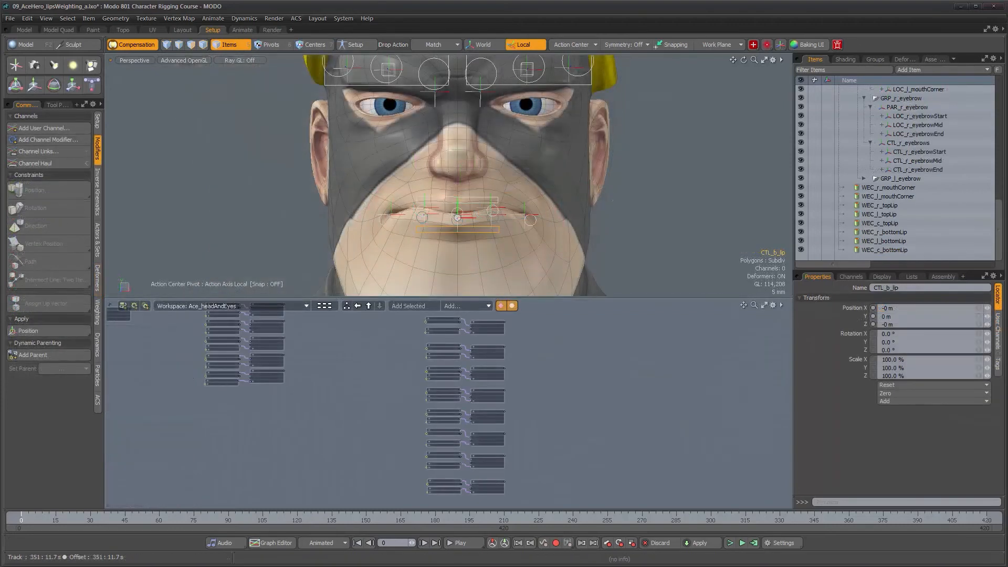
Step: Examine how the mouth-corner, top-lip and bottom-lip locators and weight containers are wired to their influences in the schematic
alt+right_drag(477, 396, 543, 399)
alt+drag(422, 322, 431, 389)
alt+right_drag(431, 389, 444, 392)
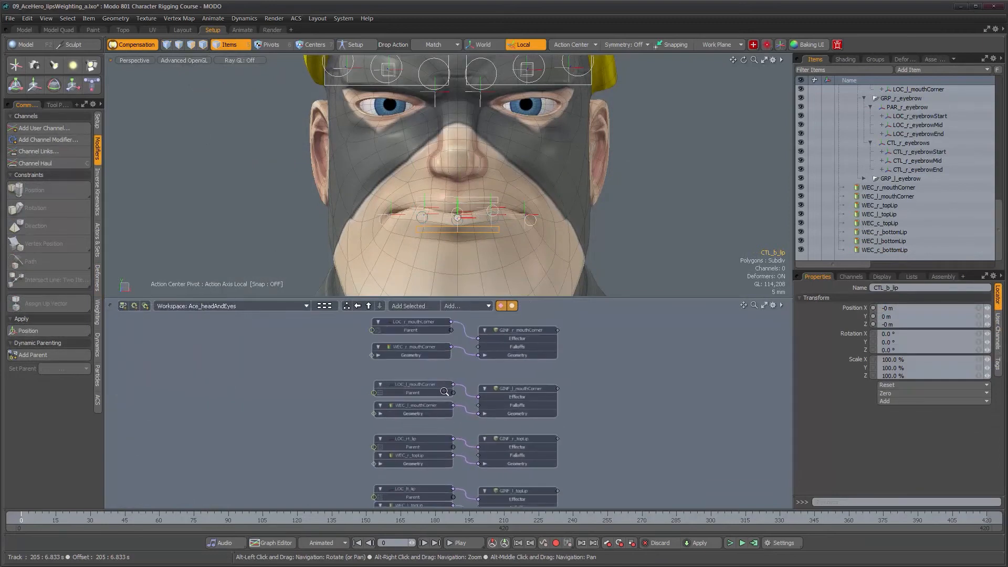
alt+drag(438, 376, 449, 417)
scroll(425, 389, down, 3)
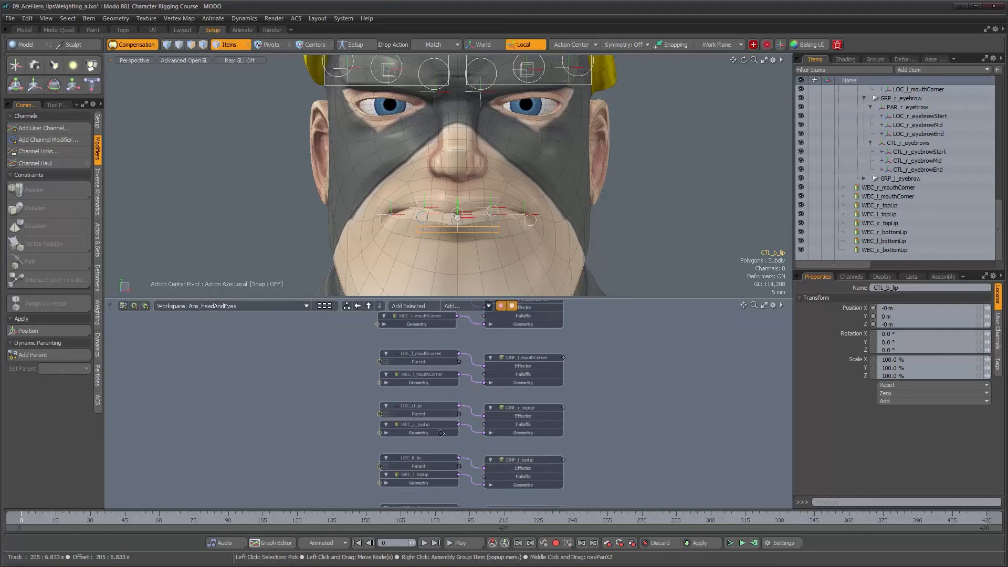
scroll(432, 406, down, 1)
drag(435, 433, 440, 325)
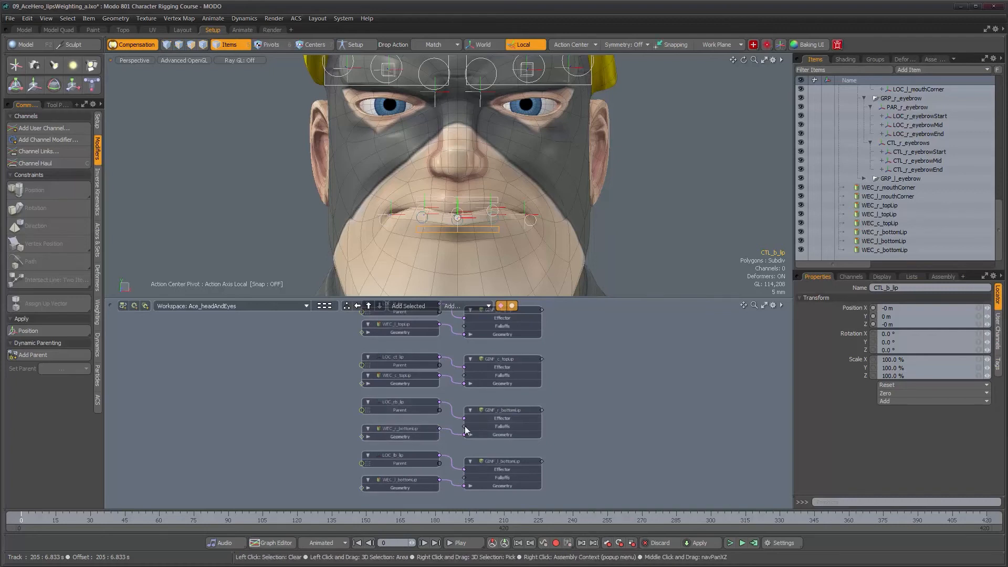
alt+drag(510, 309, 482, 470)
scroll(538, 220, up, 3)
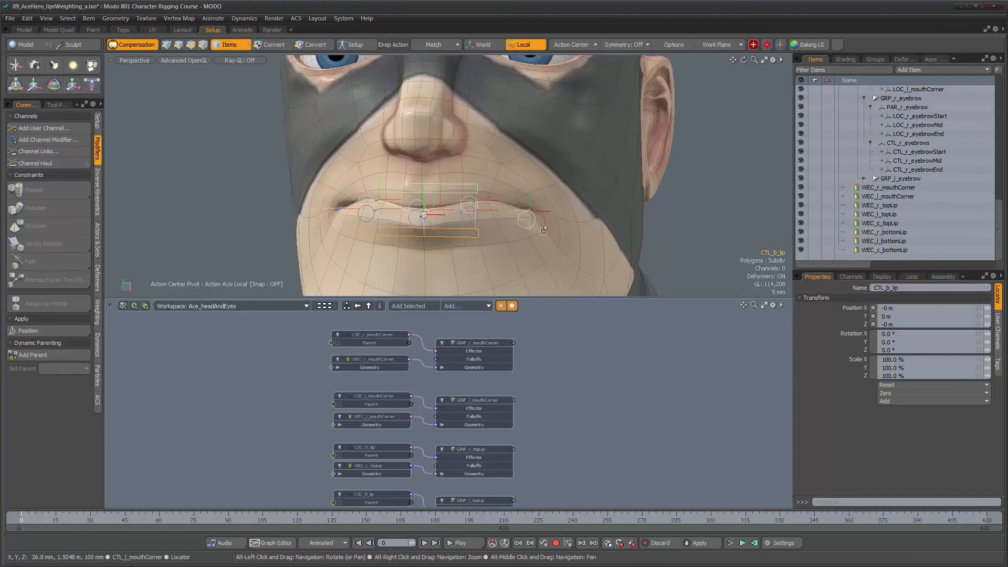
Step: Select LOC_l_mouthCorner and inspect its position and the mouth-corner weights from the front and side
click(539, 215)
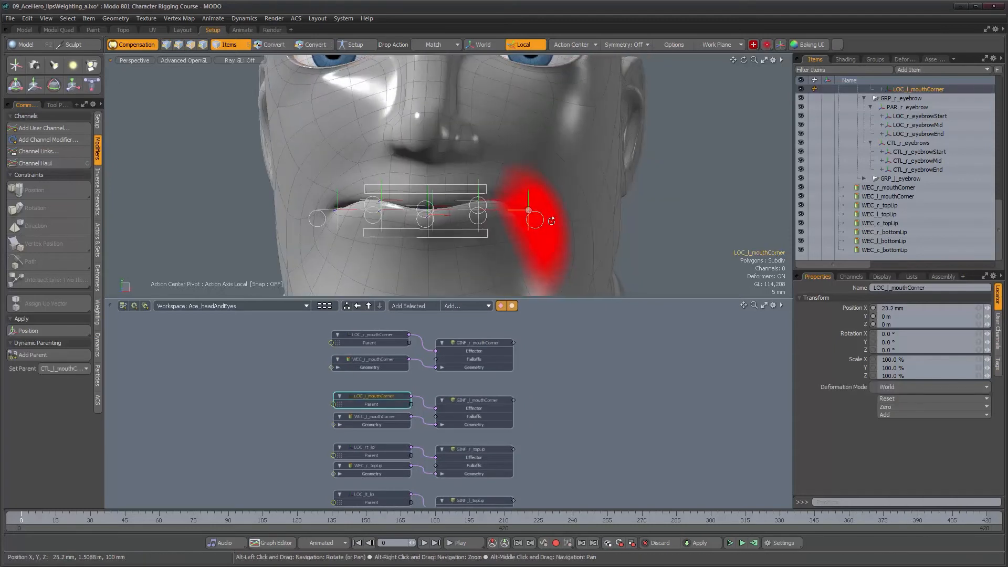
scroll(530, 210, up, 2)
scroll(906, 147, up, 3)
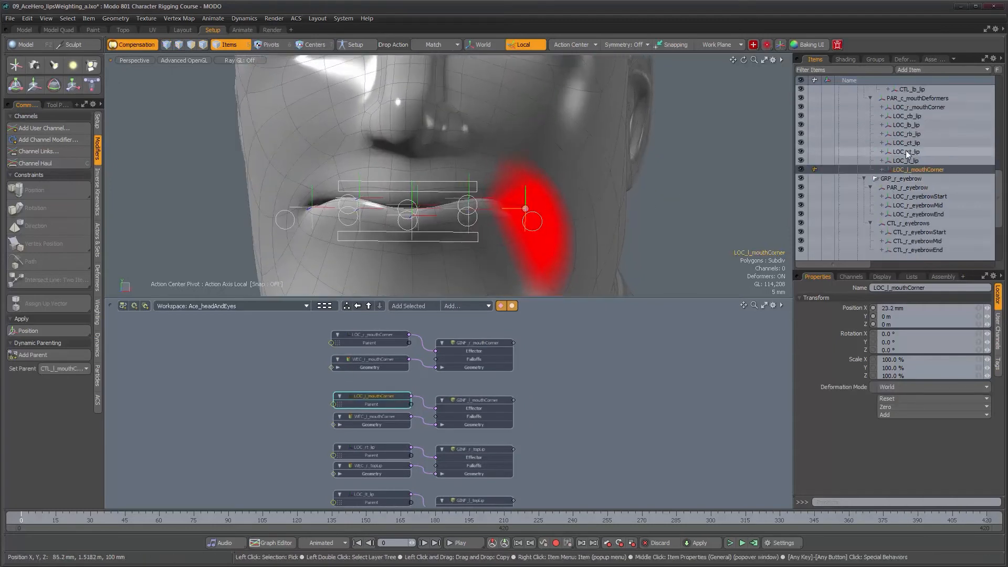
alt+drag(525, 209, 519, 159)
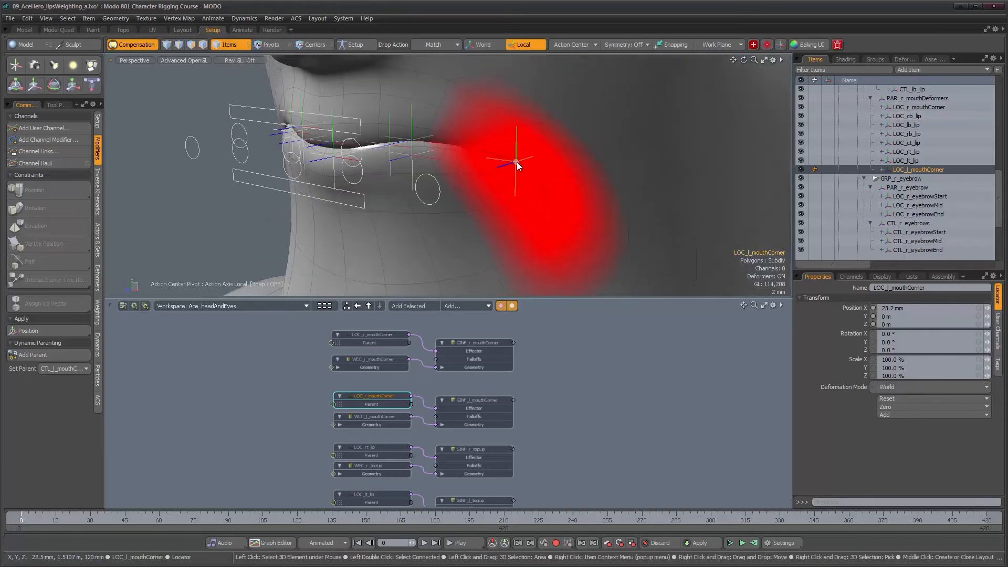
alt+drag(516, 161, 497, 164)
Step: Try moving the control CTL_l_mouthCorner to X 25 mm and Y -4 mm, and undo the move
click(420, 198)
alt+drag(418, 198, 560, 144)
key(w)
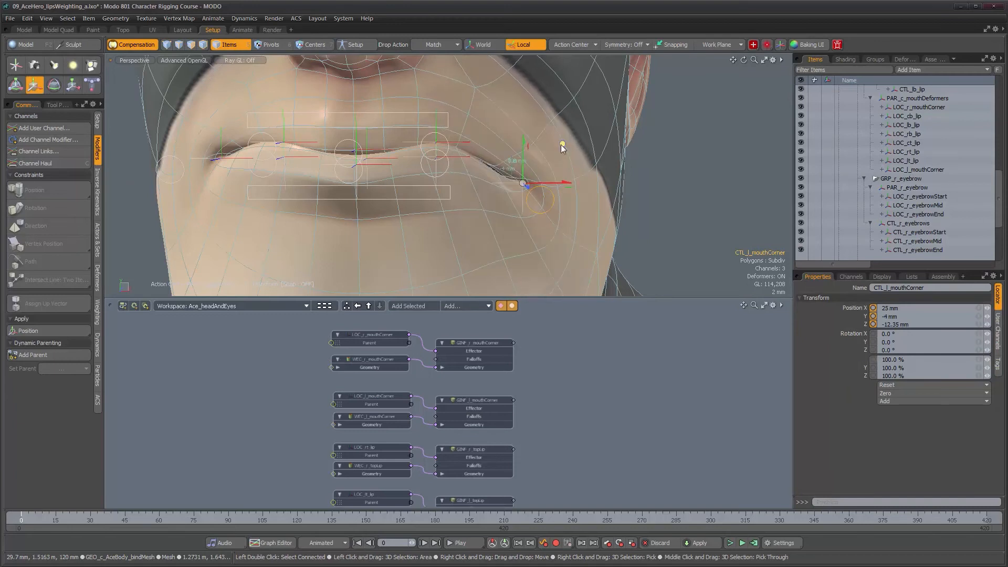
key(ctrl+z)
Step: Examine the lips and their controls from several angles, and clear the selection of the body mesh
ctrl+alt+drag(520, 182, 465, 187)
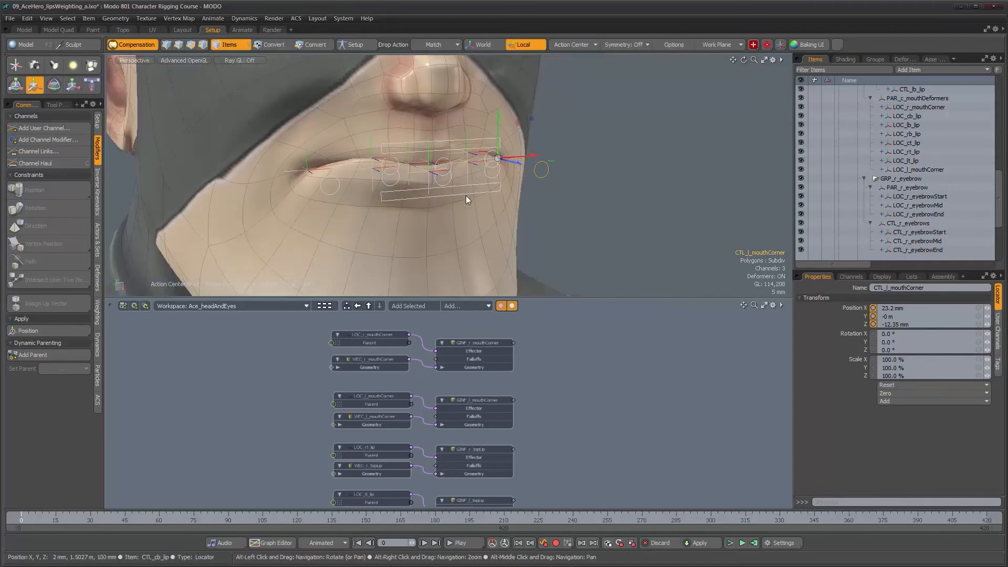
alt+drag(465, 194, 474, 199)
key(q)
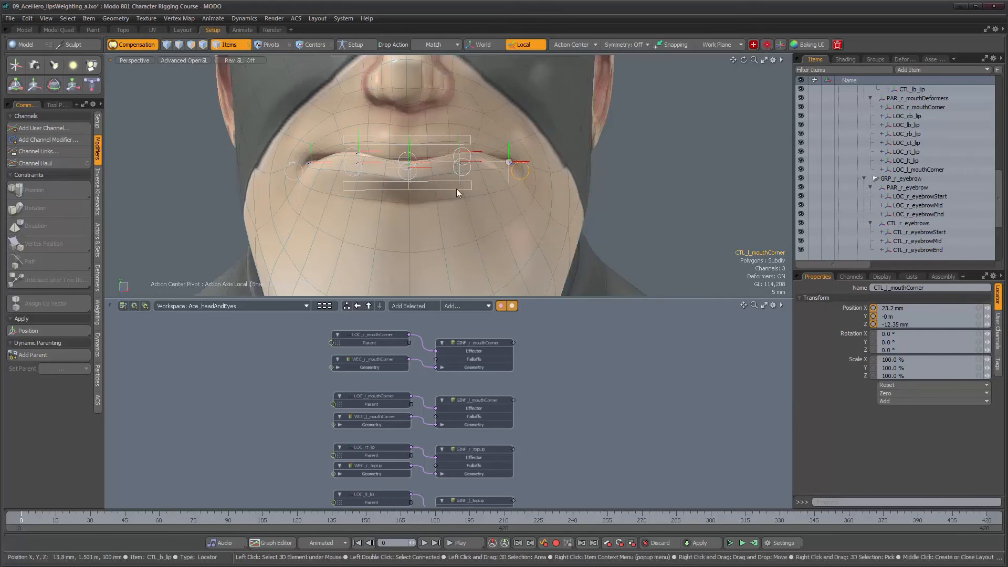
mouse_move(445, 187)
alt+mouse_down()
mouse_move(505, 180)
mouse_move(442, 181)
alt+mouse_up()
scroll(442, 181, up, 3)
key(w)
alt+drag(411, 113, 436, 142)
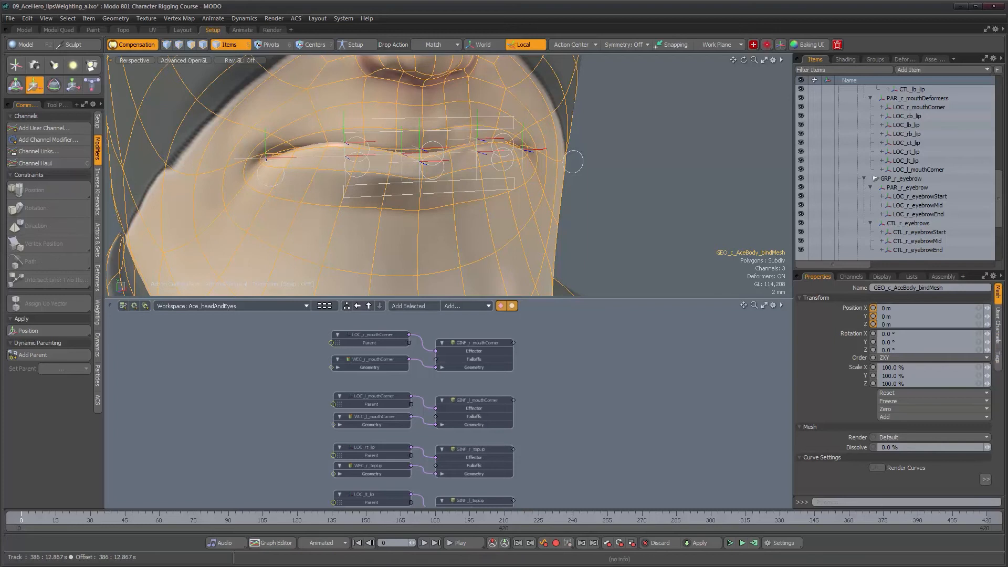
click(701, 345)
alt+drag(549, 181, 521, 179)
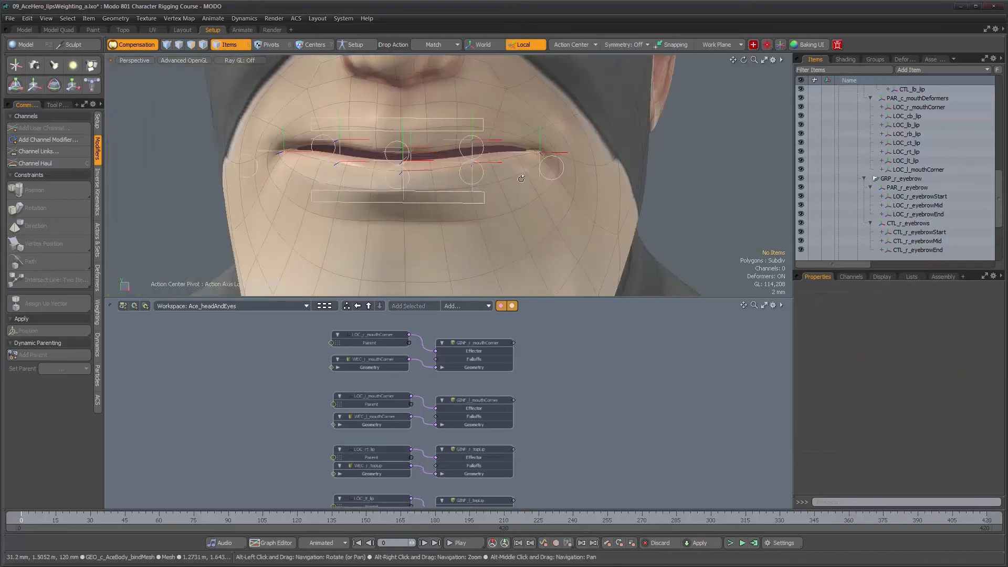
alt+right_drag(520, 179, 513, 184)
alt+middle_drag(512, 197, 513, 237)
mouse_move(514, 237)
alt+mouse_down()
mouse_move(582, 236)
mouse_move(517, 237)
alt+mouse_up()
mouse_move(517, 237)
alt+right_down()
mouse_move(461, 238)
mouse_move(513, 240)
alt+right_up()
alt+middle_drag(513, 240, 503, 216)
alt+right_drag(504, 216, 533, 213)
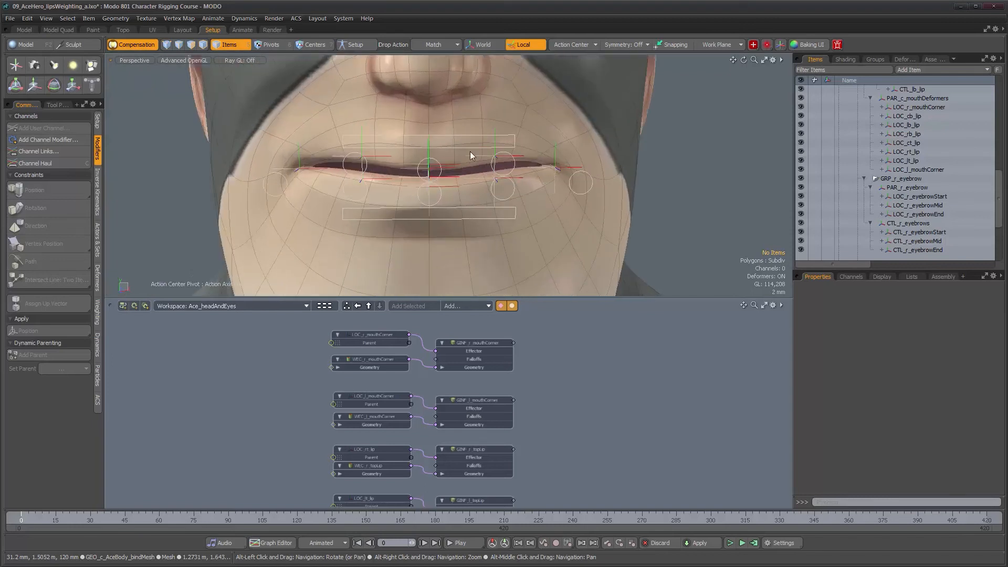
Step: Try moving the top-lip control CTL_t_lip vertically and undo the move, and select the bottom-lip control CTL_b_lip
click(464, 149)
key(w)
mouse_move(428, 165)
mouse_down()
mouse_move(429, 134)
mouse_move(429, 157)
mouse_up()
drag(428, 105, 429, 112)
key(ctrl+z)
click(466, 219)
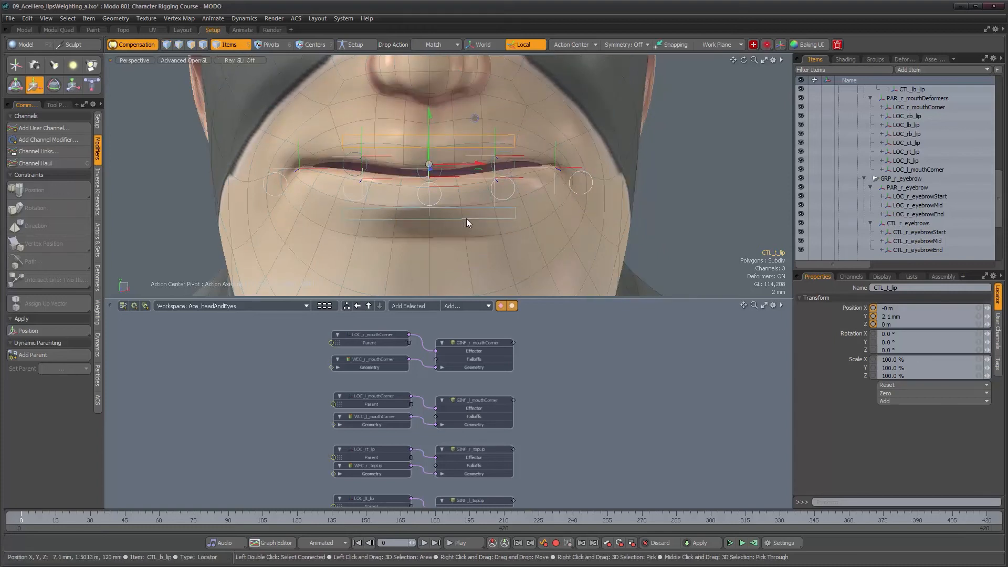
Step: Try lowering the bottom-lip control CTL_b_lip to about Y -7.5 mm, and undo the move
alt+drag(466, 219, 445, 204)
mouse_move(492, 180)
alt+mouse_down()
mouse_move(541, 176)
mouse_move(462, 178)
mouse_move(508, 186)
alt+mouse_up()
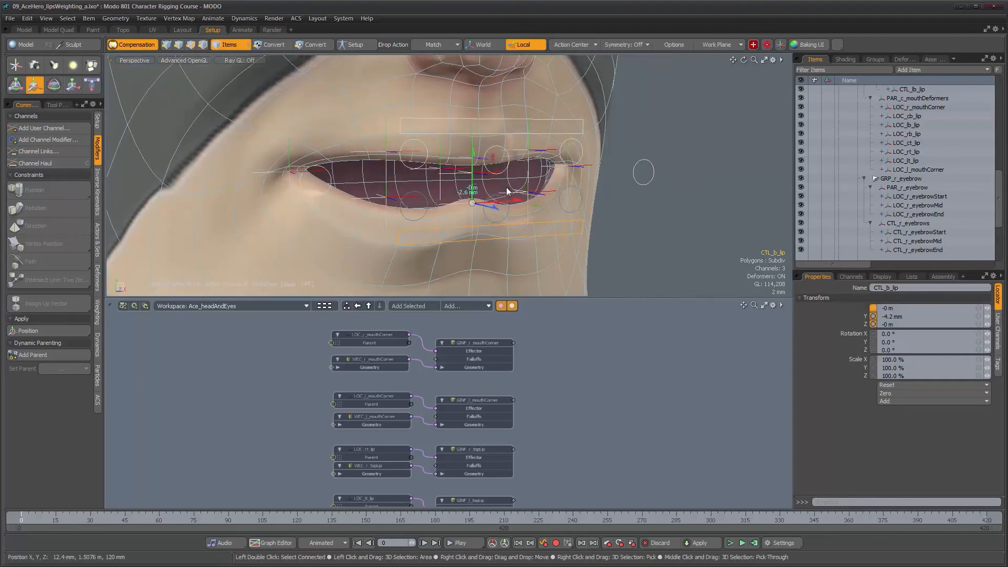
drag(474, 152, 473, 177)
alt+drag(504, 207, 369, 221)
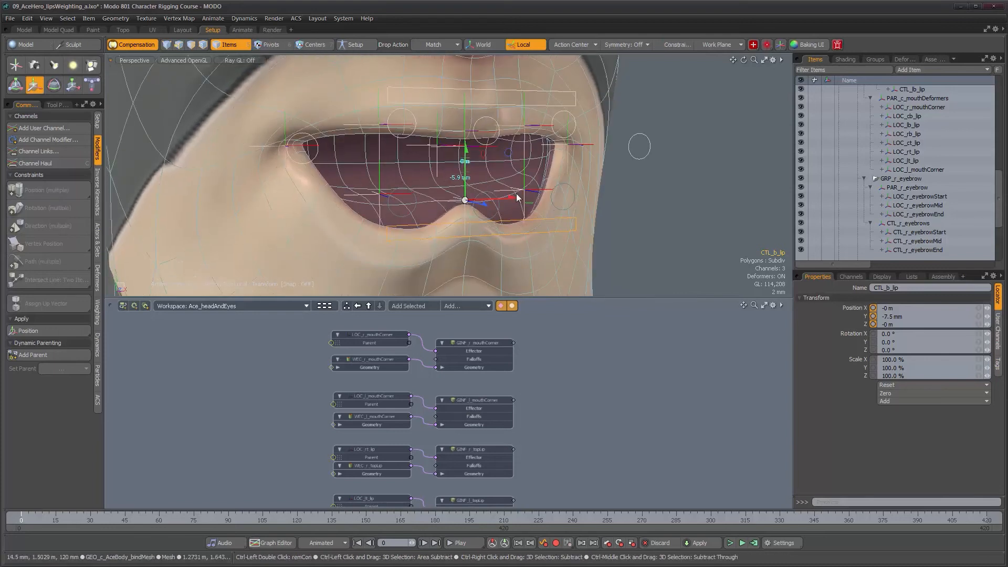
key(ctrl+z)
key(ctrl+z)
alt+drag(507, 195, 563, 204)
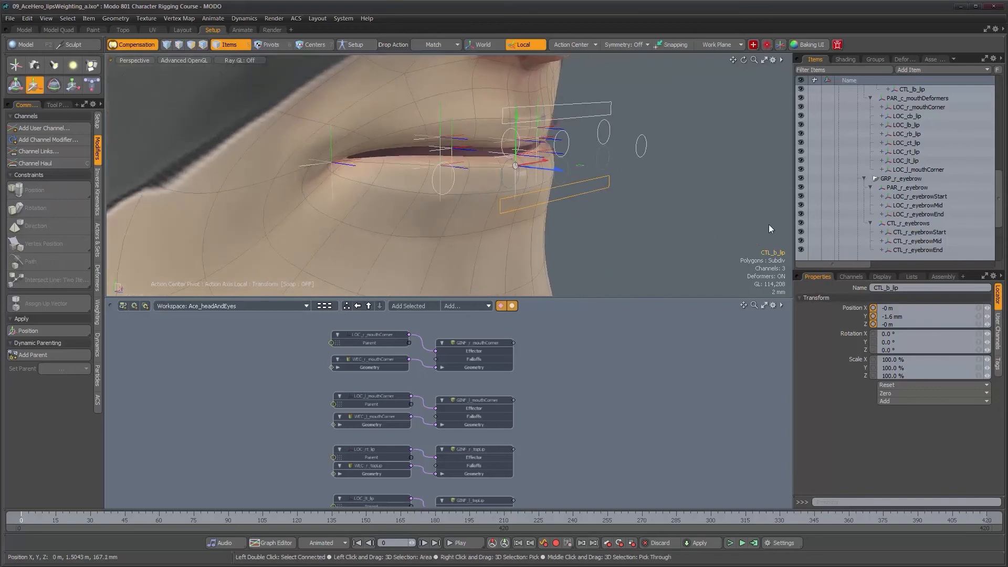
Step: Select both mouth-corner controls plus CTL_t_lip, CTL_b_lip and all their child lip controls, and zero their positions
scroll(908, 202, up, 5)
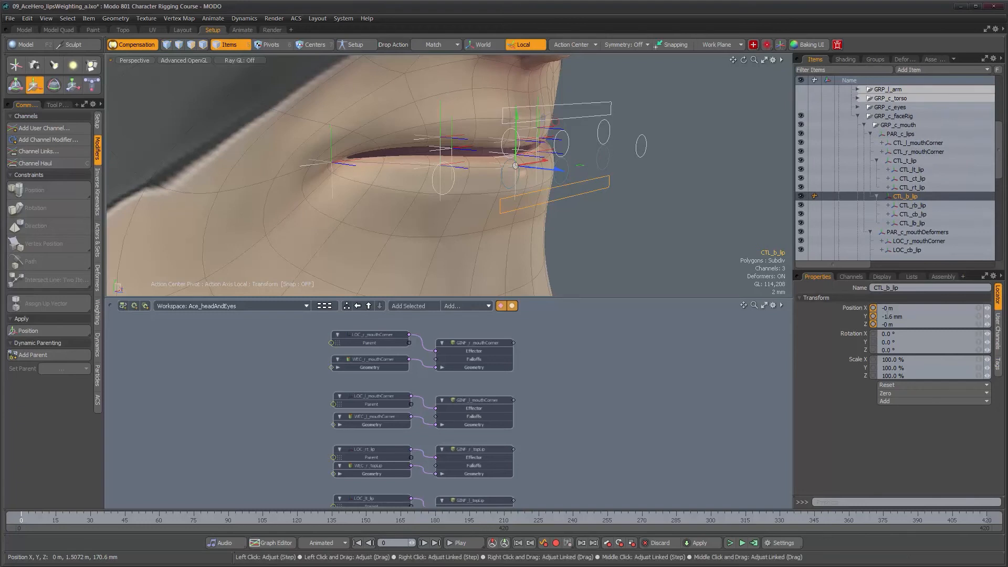
click(903, 161)
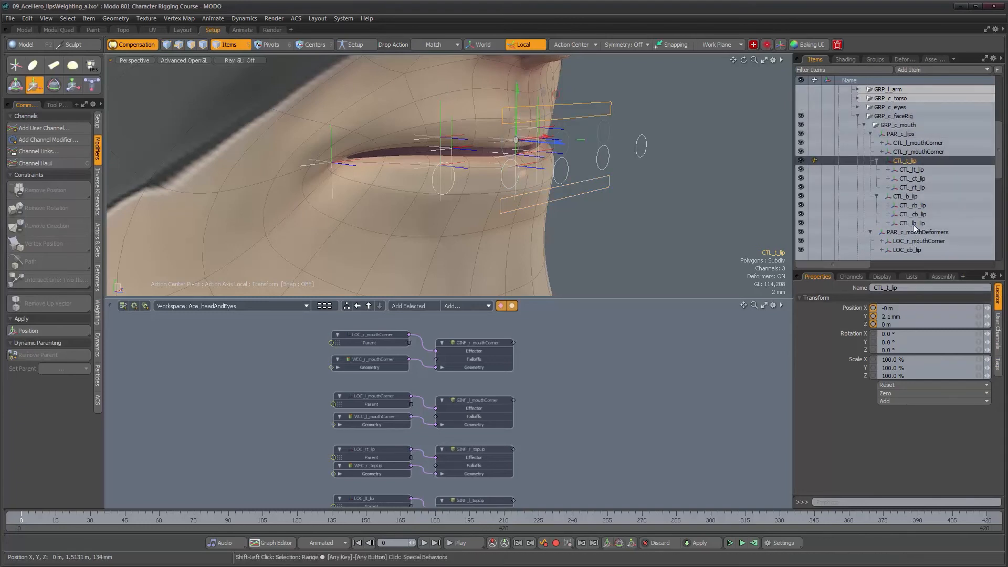
shift+click(912, 224)
alt+drag(584, 228, 547, 223)
ctrl+click(915, 151)
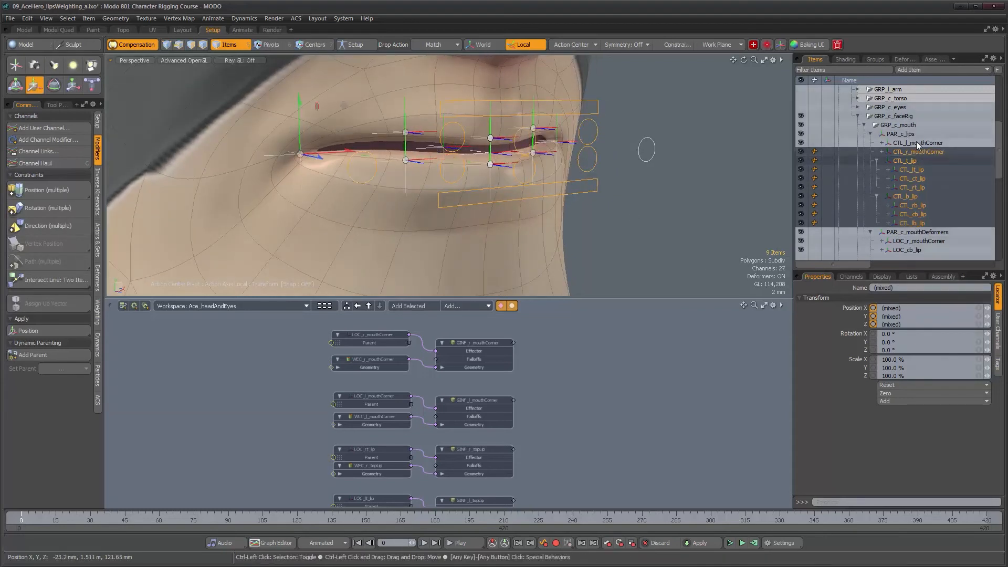
ctrl+click(915, 143)
alt+drag(532, 163, 535, 162)
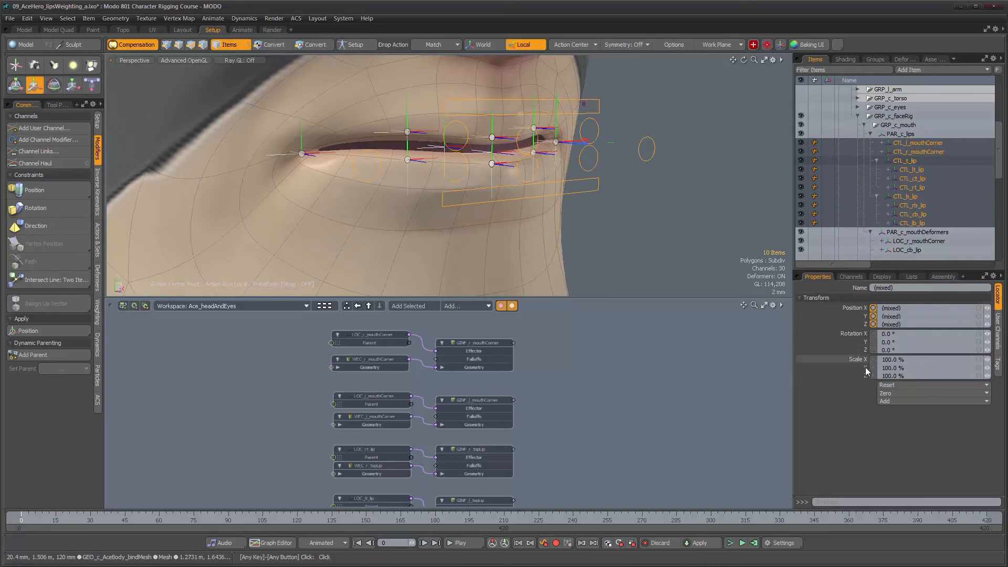
click(897, 419)
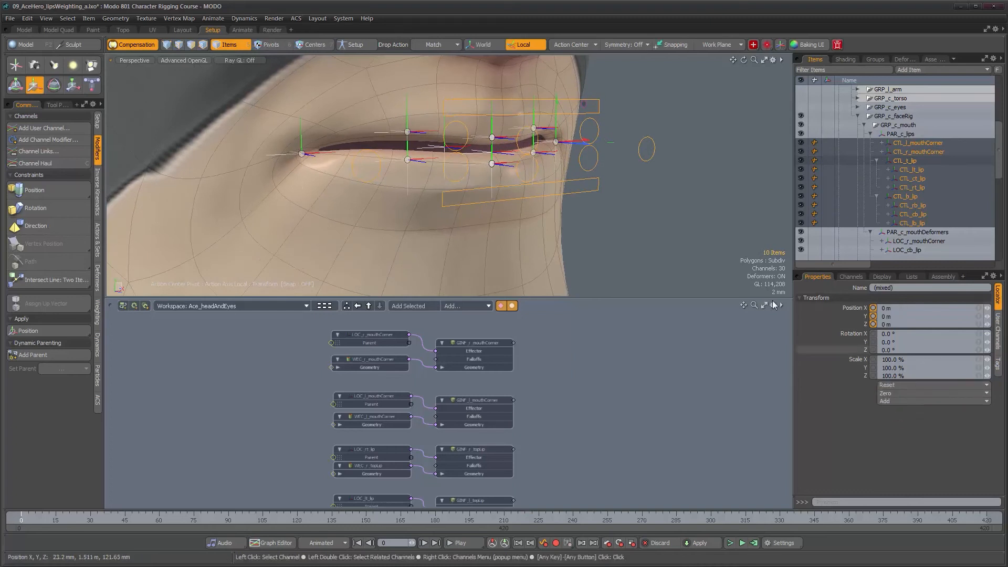
Step: Clear the selection and move the bottom-lip control CTL_b_lip down to about Y -6 mm, leaving X and Z at zero
alt+drag(589, 184, 530, 198)
key(q)
click(615, 207)
click(563, 198)
key(w)
drag(500, 135, 499, 164)
alt+drag(567, 192, 529, 192)
scroll(542, 193, up, 3)
alt+shift+drag(529, 193, 528, 149)
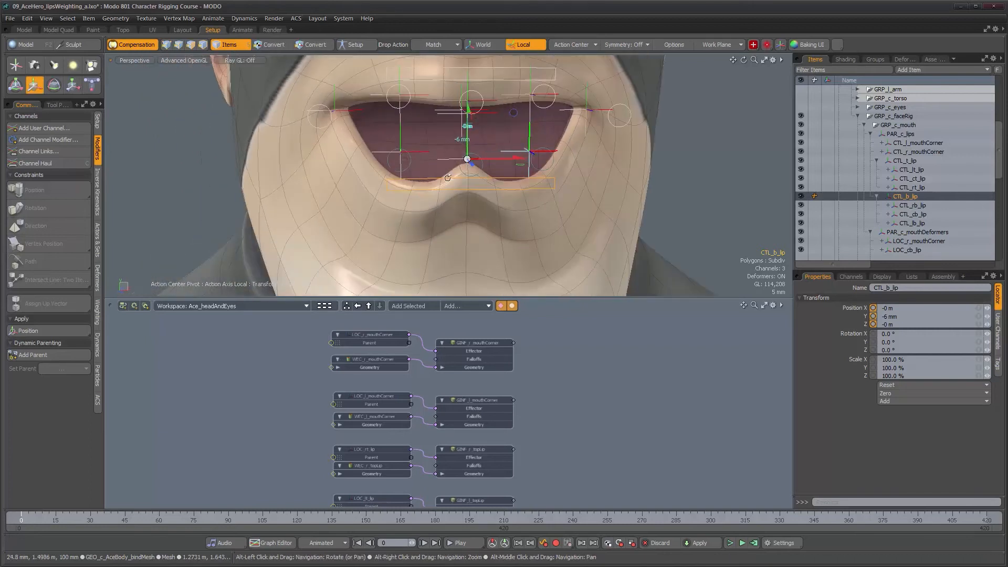
Step: Move the top-lip control CTL_t_lip up to about Y 2.6 mm to open the mouth
alt+drag(499, 87, 520, 90)
alt+shift+drag(519, 89, 530, 143)
click(527, 139)
key(w)
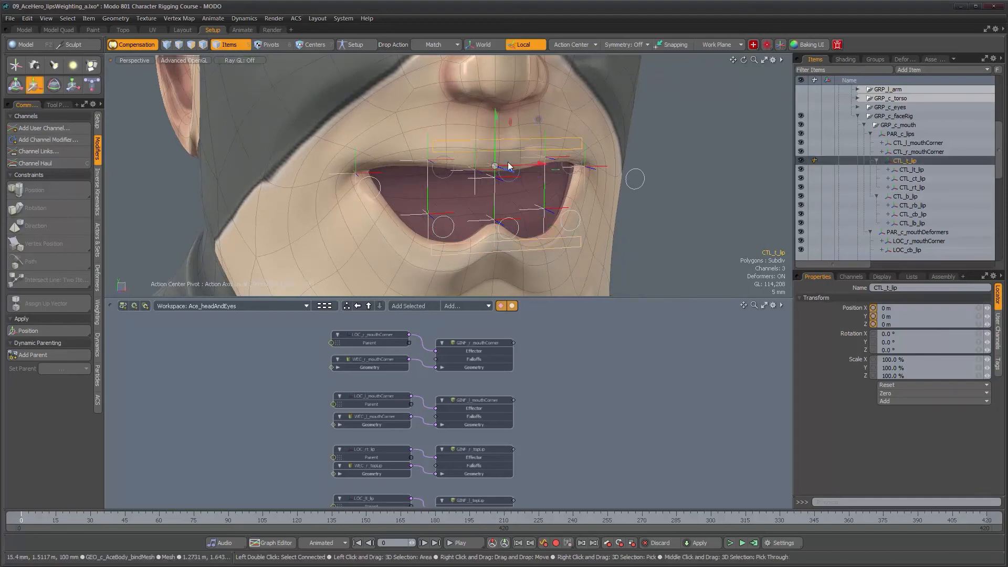
mouse_move(496, 126)
mouse_down()
mouse_move(495, 103)
mouse_move(496, 114)
mouse_up()
alt+drag(547, 184, 511, 192)
scroll(512, 193, up, 4)
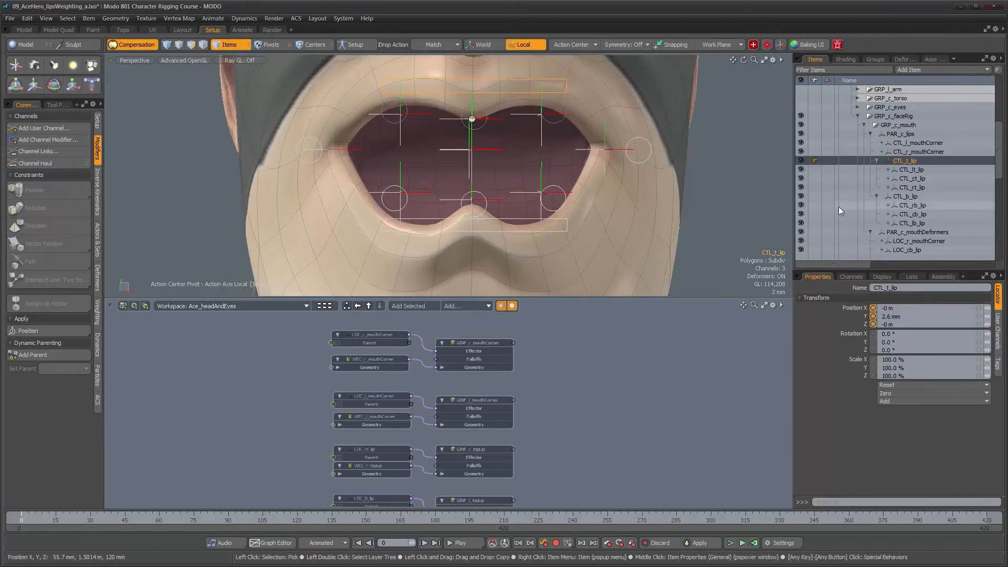
Step: Display the weights of WEC_r_bottomLip and WEC_c_bottomLip one after the other on the opened bottom lip
scroll(887, 192, down, 8)
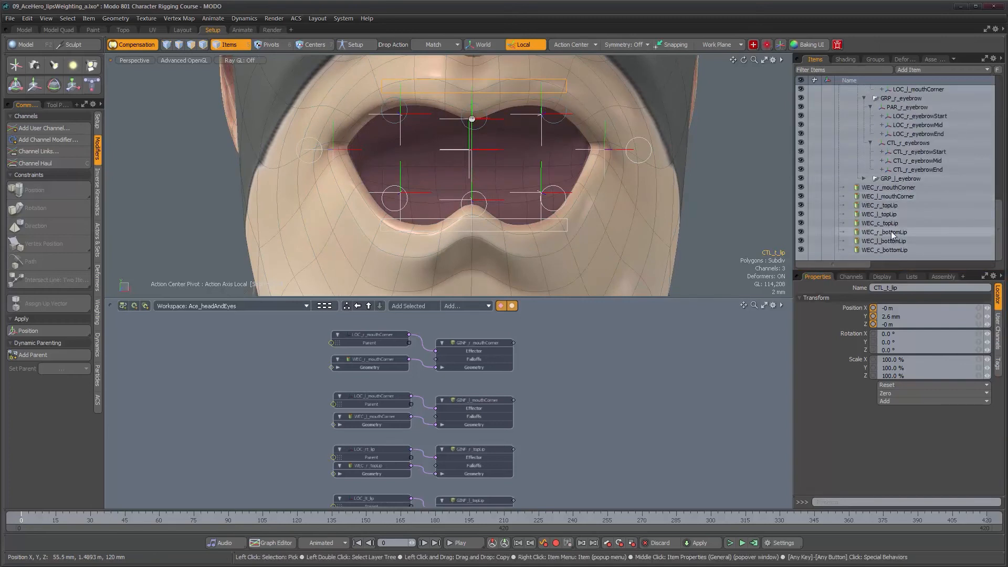
click(892, 232)
scroll(551, 204, down, 1)
alt+drag(394, 202, 394, 172)
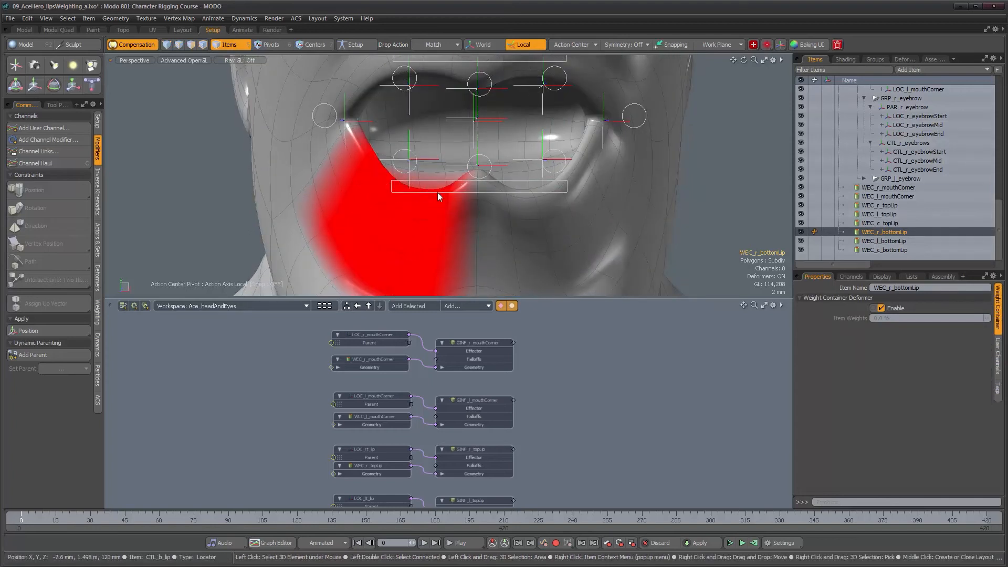
ctrl+click(896, 250)
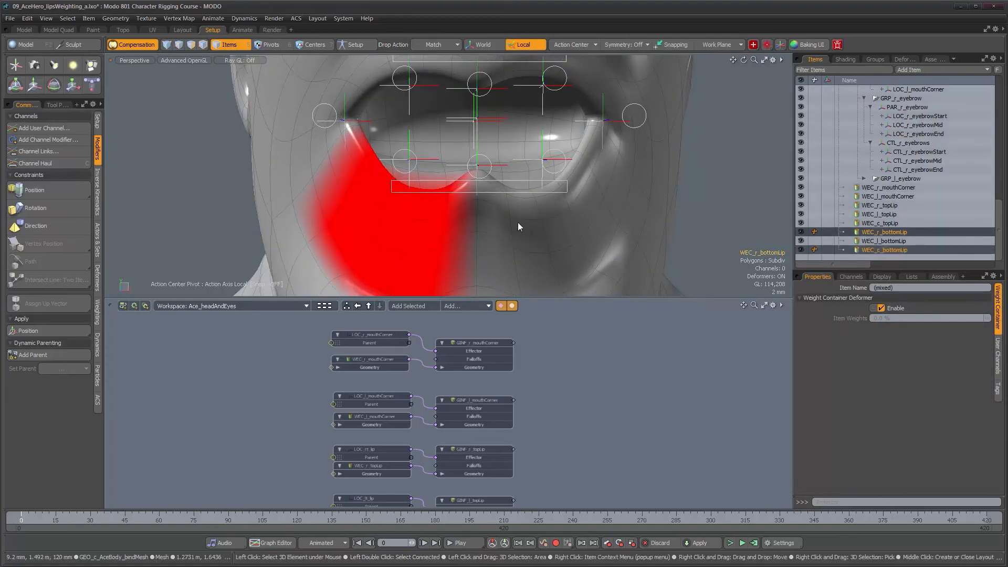
click(898, 249)
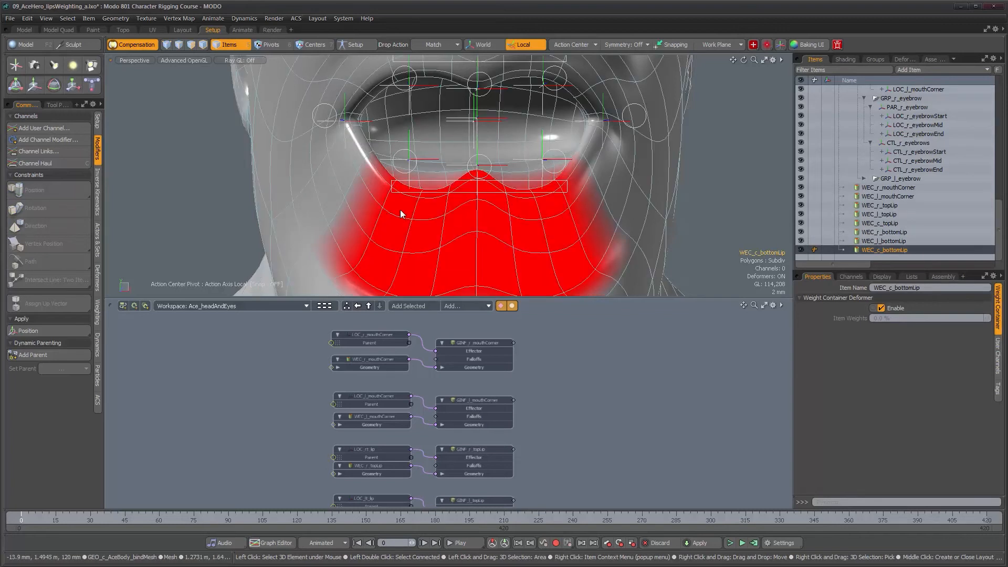
Step: Display WEC_r_bottomLip and WEC_c_bottomLip together and examine where their weights overlap on the bottom lip from several angles
mouse_move(376, 219)
ctrl+alt+mouse_down()
mouse_move(387, 219)
mouse_move(383, 208)
ctrl+alt+mouse_up()
click(880, 233)
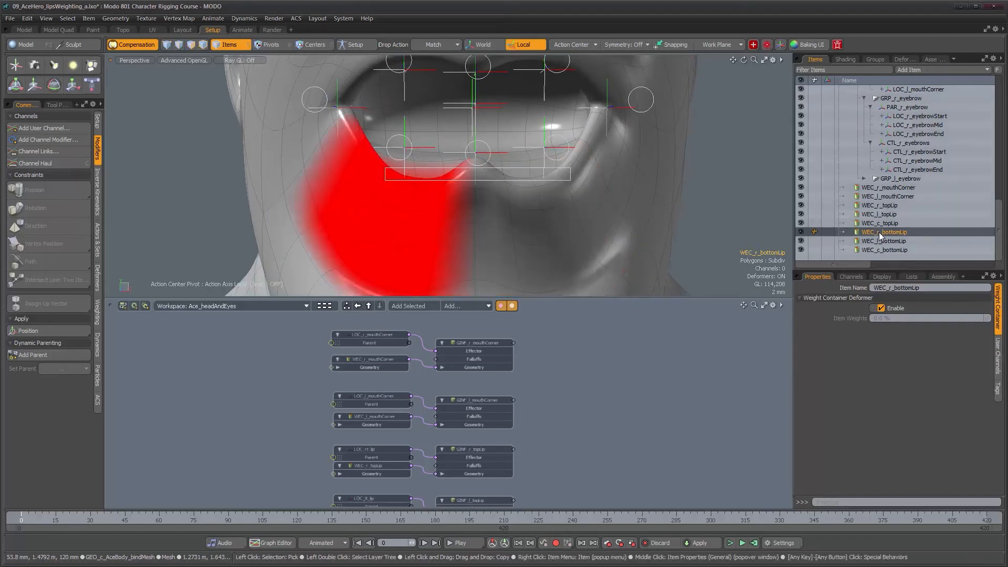
ctrl+click(868, 250)
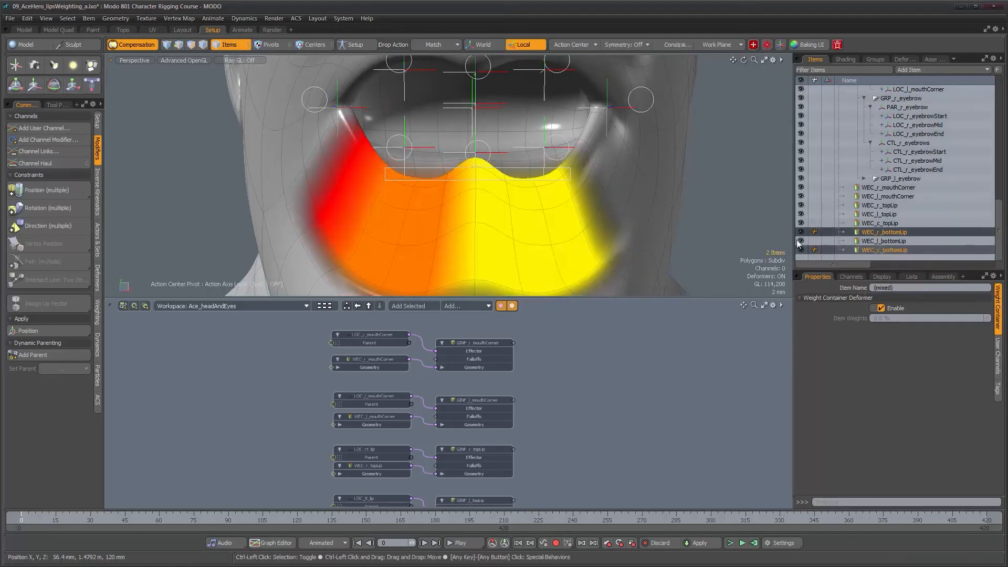
alt+drag(461, 172, 474, 218)
alt+right_drag(471, 220, 459, 226)
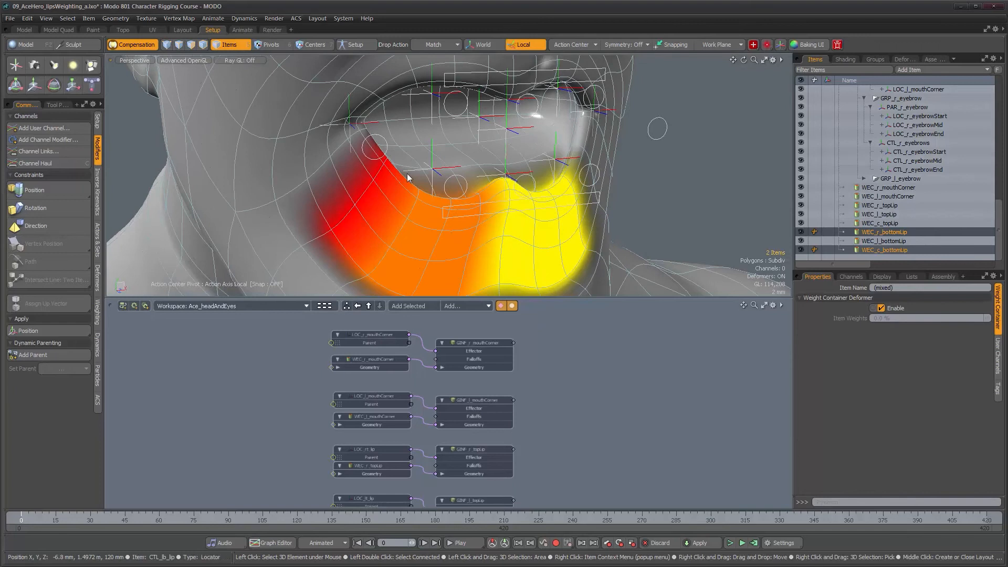
mouse_move(469, 212)
alt+mouse_down()
mouse_move(467, 254)
mouse_move(458, 236)
mouse_move(489, 208)
alt+mouse_up()
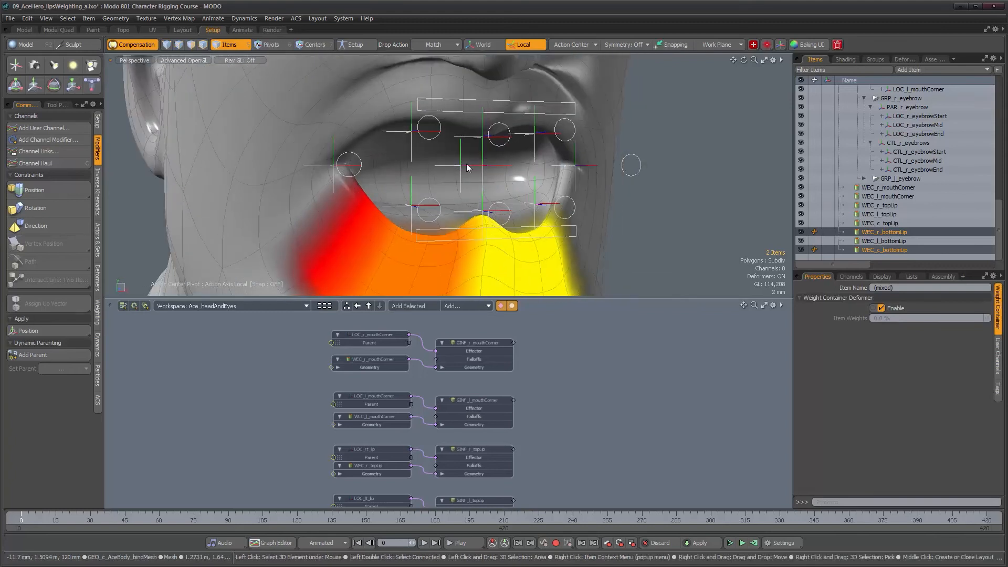
scroll(494, 169, down, 3)
alt+drag(493, 169, 456, 166)
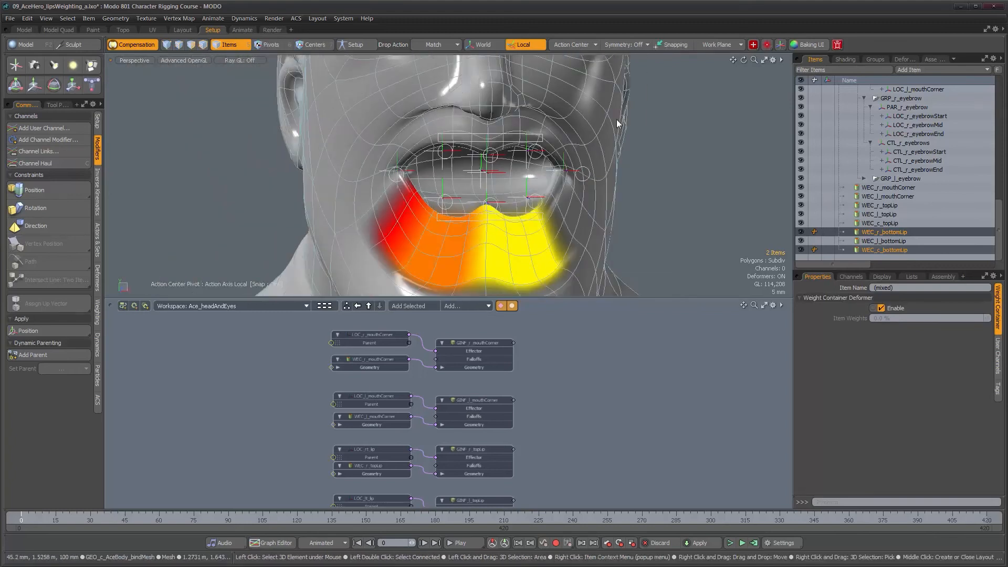
scroll(616, 124, up, 2)
scroll(583, 142, up, 1)
alt+drag(583, 143, 561, 145)
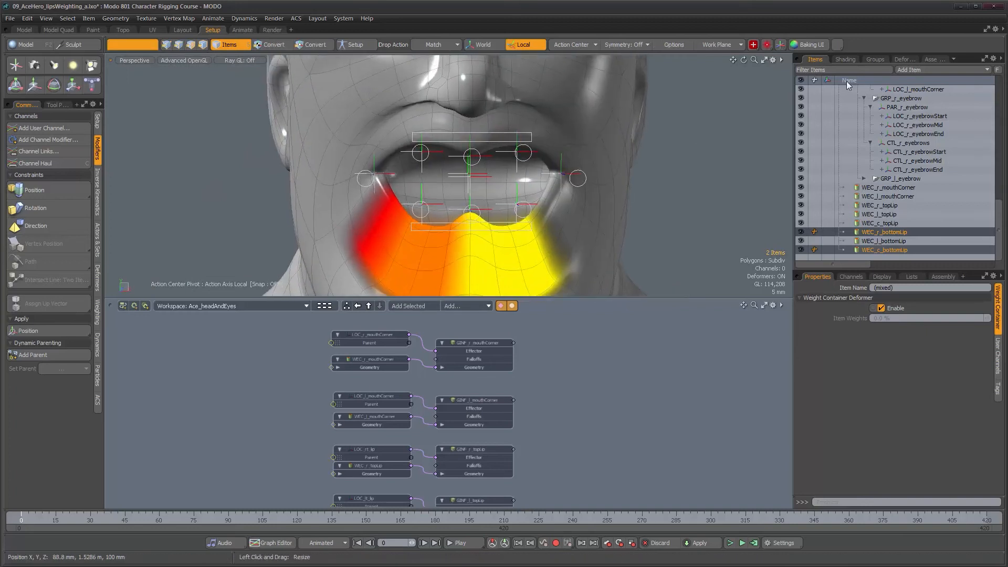
Step: Add a Normalizing Folder to the deformer list and name it NormFolder_mouth
click(880, 58)
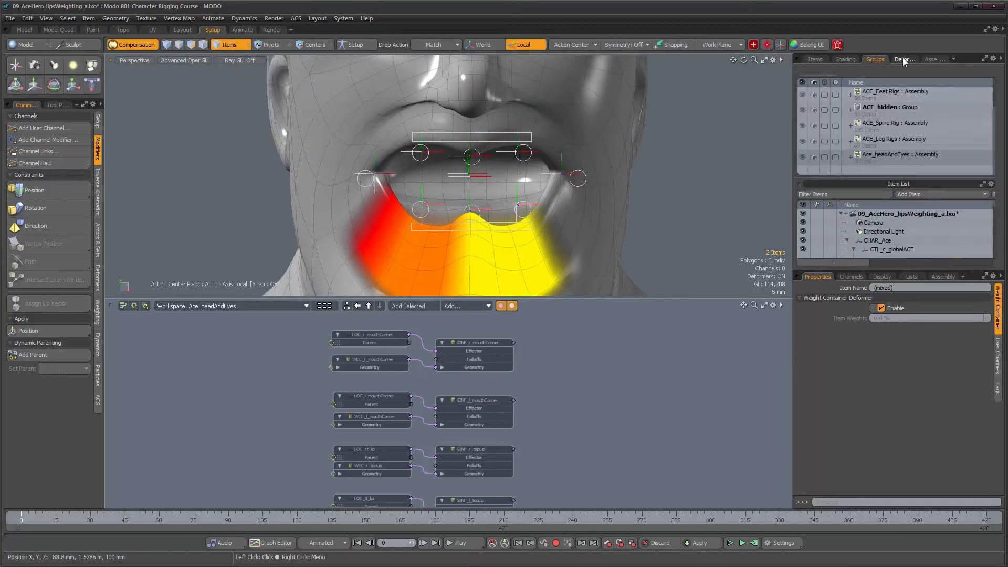
click(902, 59)
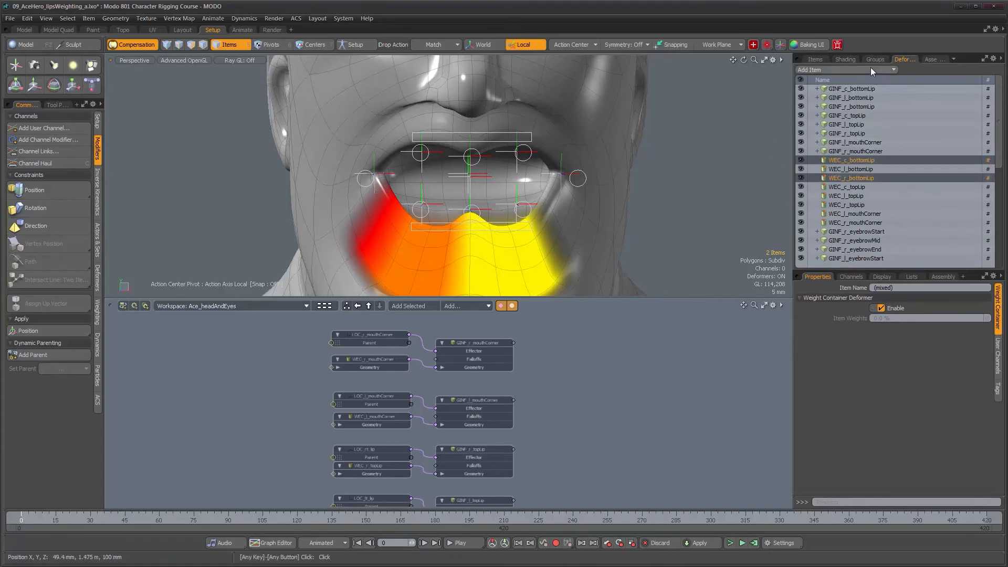
click(923, 67)
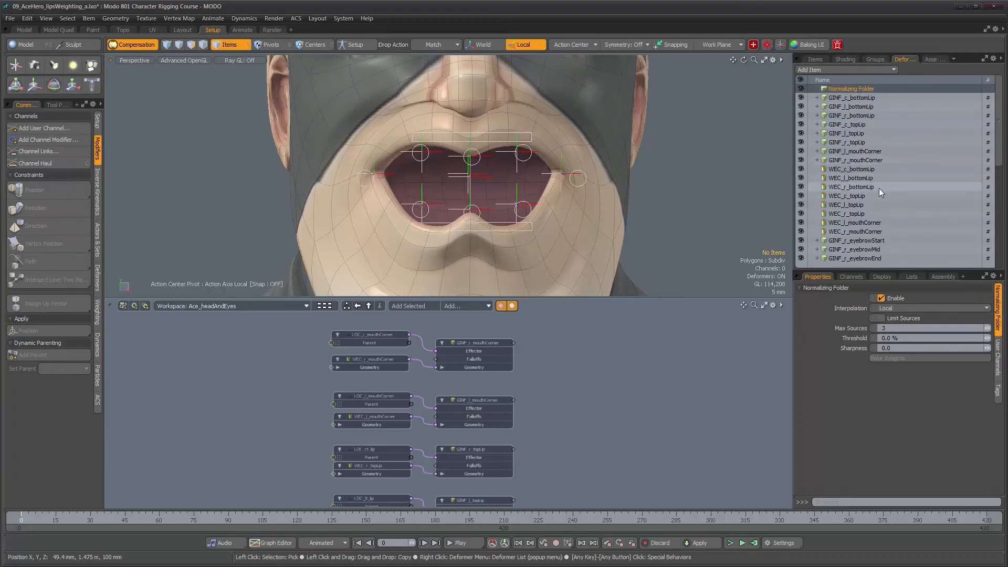
scroll(919, 219, down, 5)
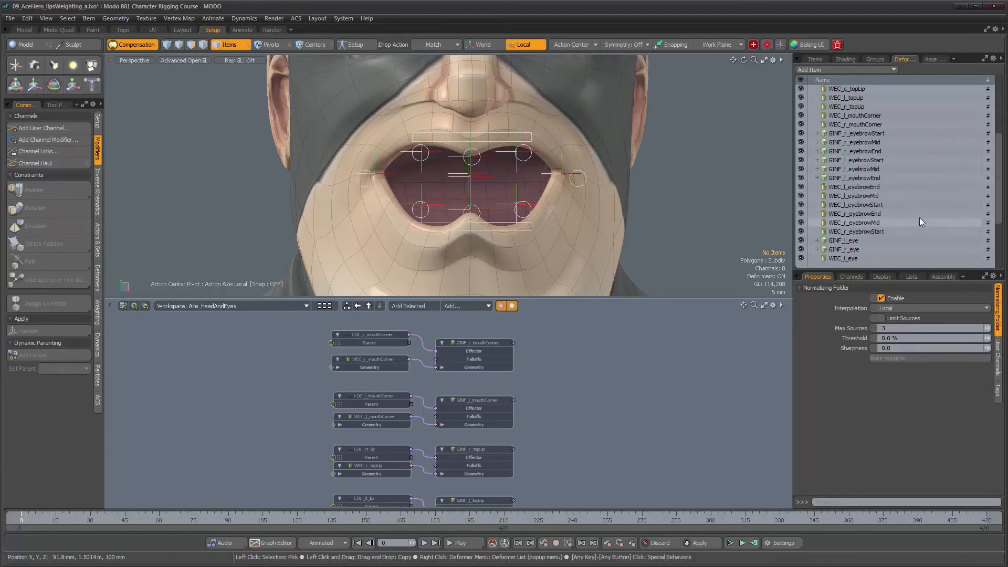
scroll(919, 217, up, 5)
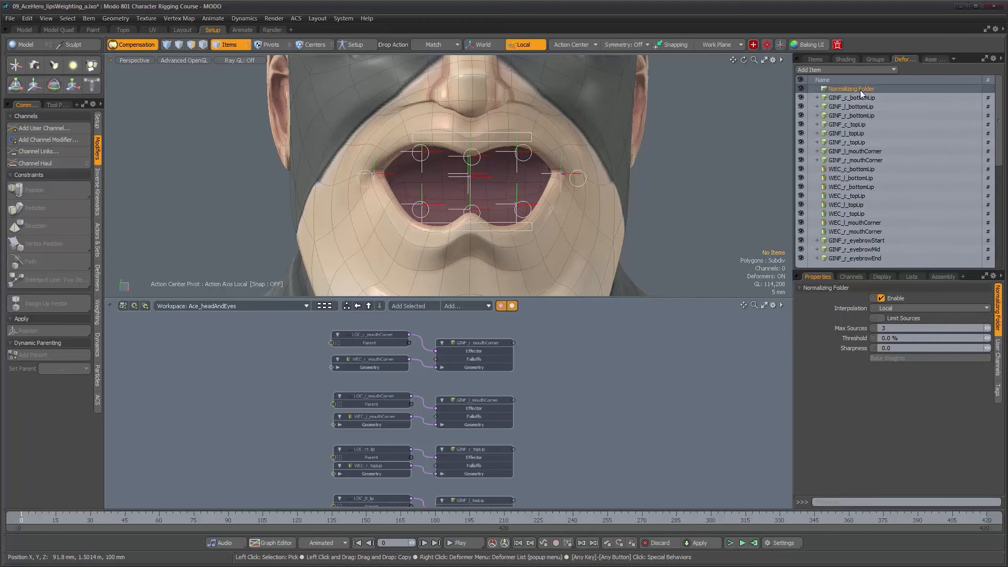
text(Norm)
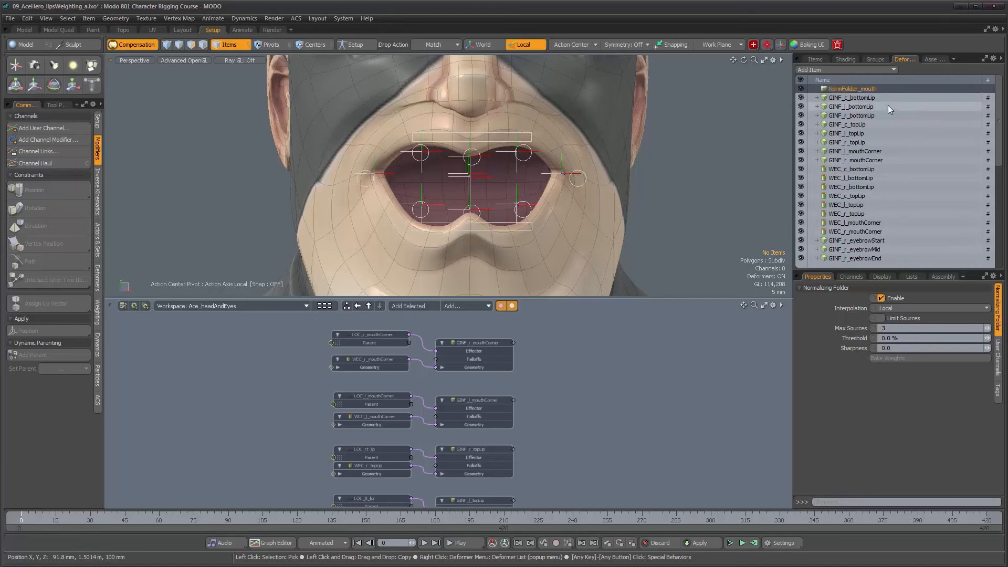
Step: Select the eight lip and mouth-corner general influences in the Ace_headAndEyes schematic and place them inside NormFolder_mouth
alt+right_drag(642, 388, 609, 434)
alt+drag(610, 434, 520, 361)
alt+right_drag(546, 386, 517, 385)
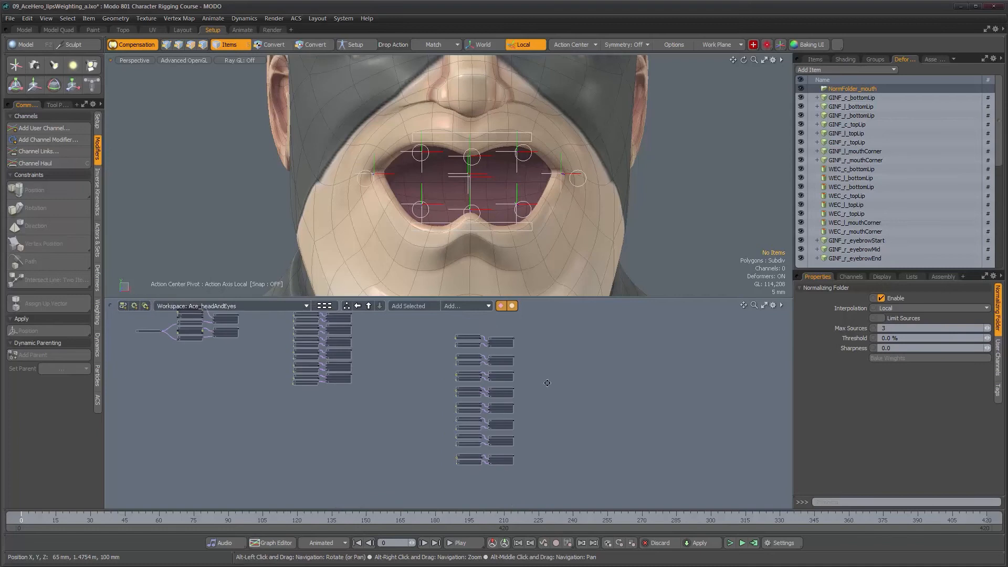
drag(502, 481, 502, 480)
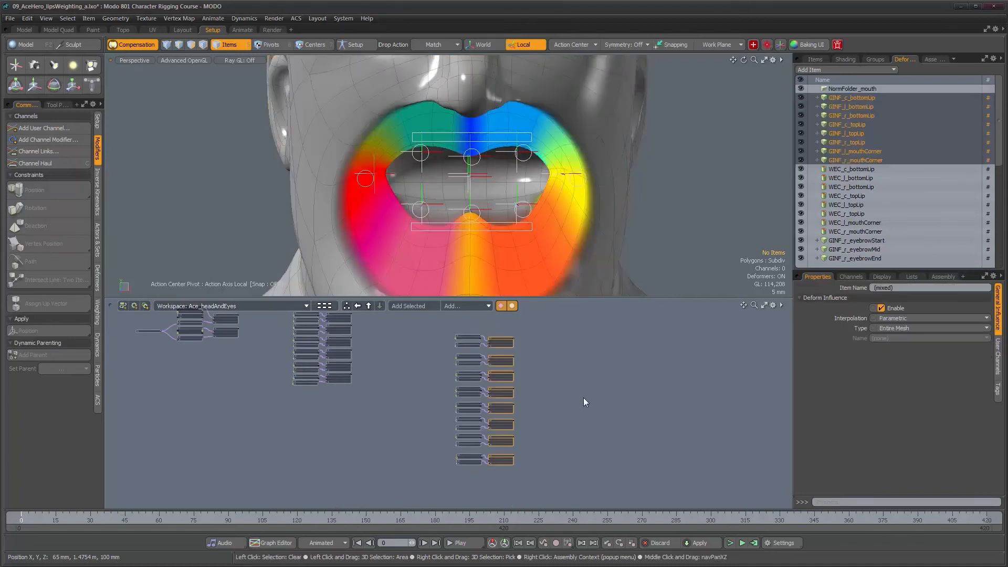
key(alt)
drag(859, 93, 846, 90)
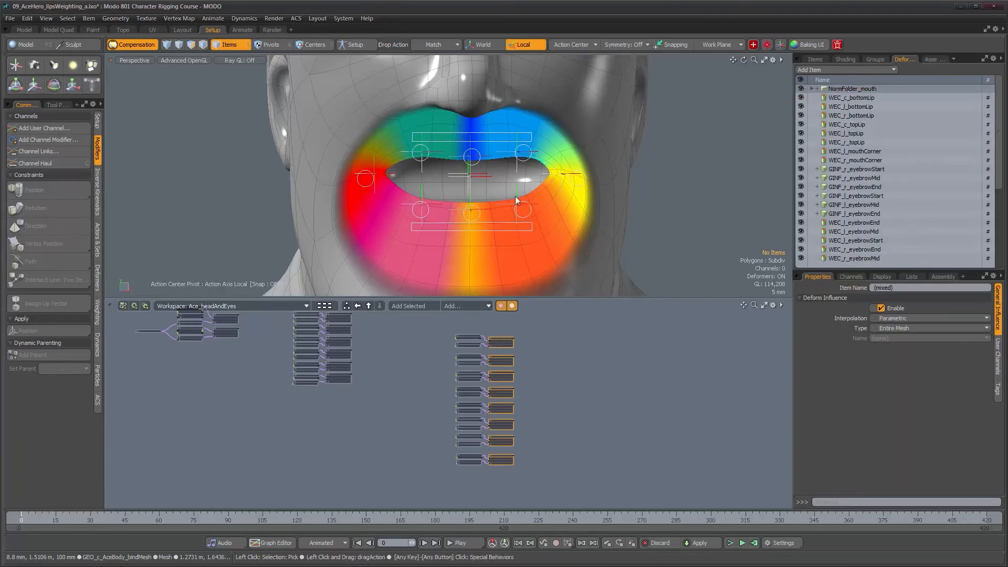
Step: Test the normalized bottom lip by moving the CTL_b_lip control vertically
scroll(512, 194, up, 2)
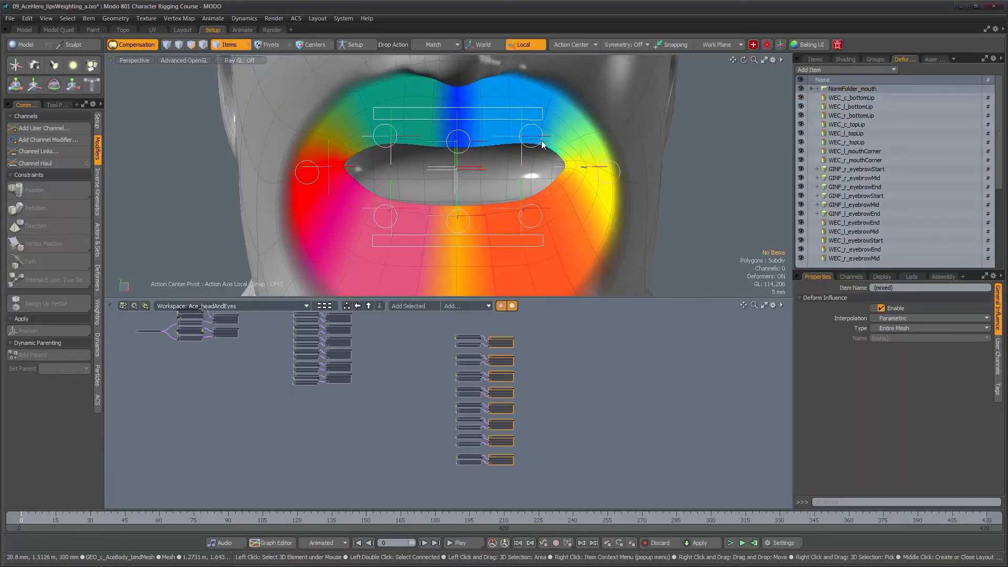
alt+drag(503, 219, 562, 199)
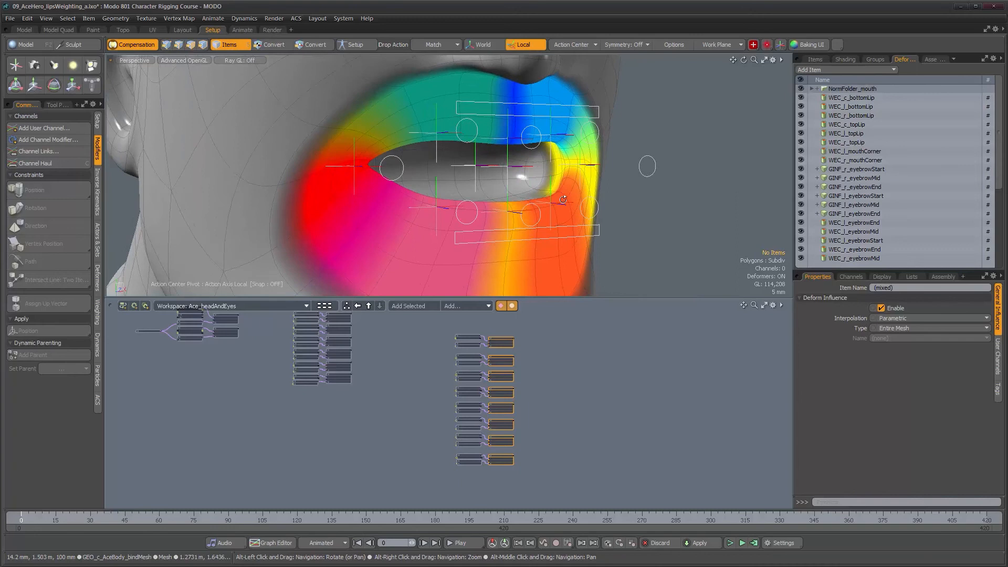
click(569, 236)
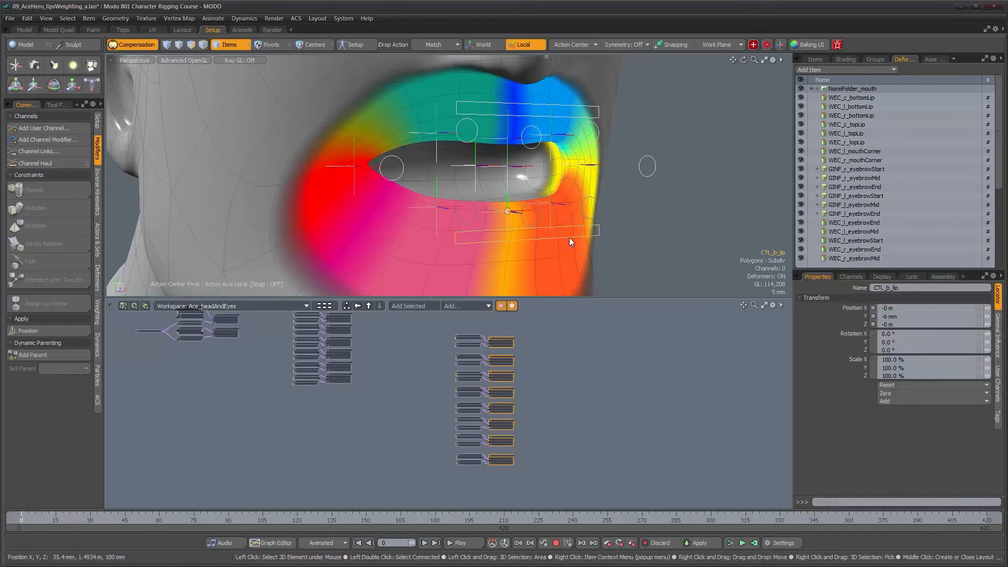
click(606, 240)
click(589, 327)
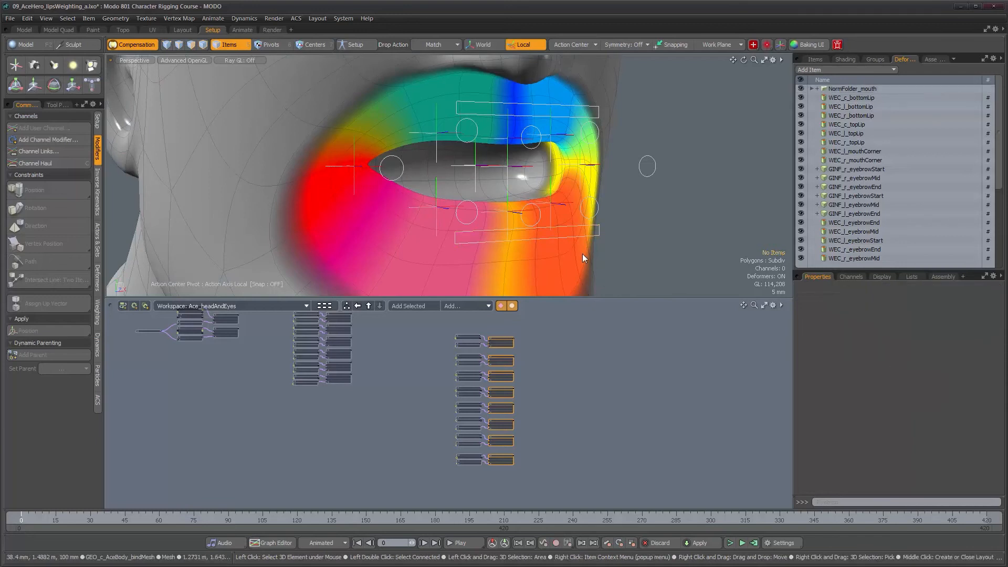
click(596, 235)
key(w)
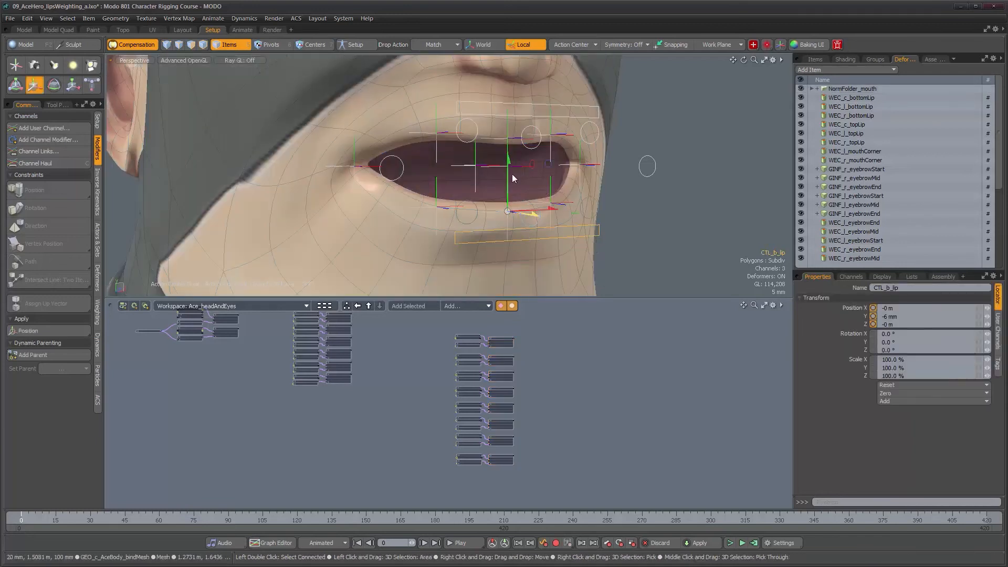
drag(509, 176, 515, 149)
Step: Test the corner area of the bottom lip by moving the CTL_lb_lip control, and undo the move
alt+drag(552, 185, 372, 229)
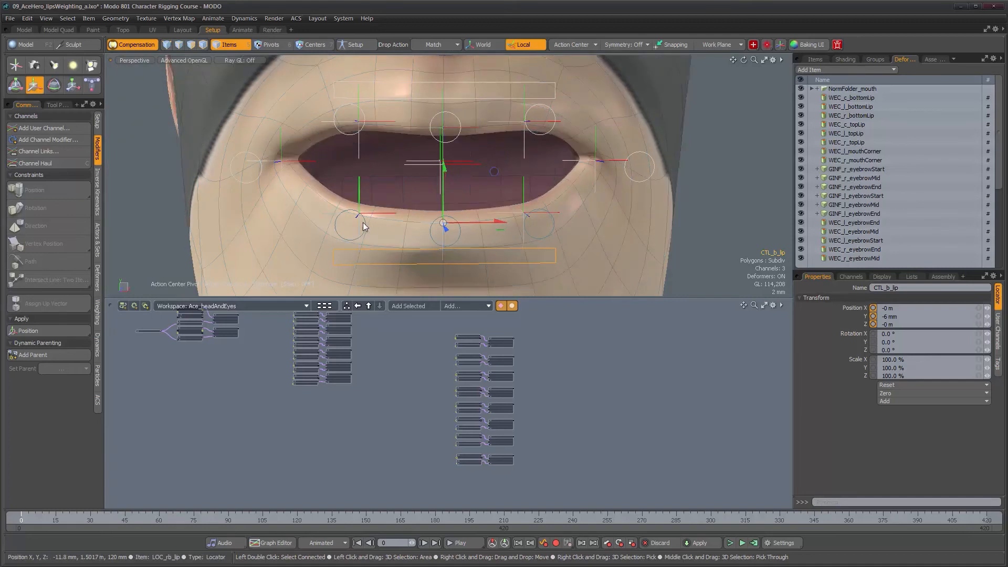
click(366, 226)
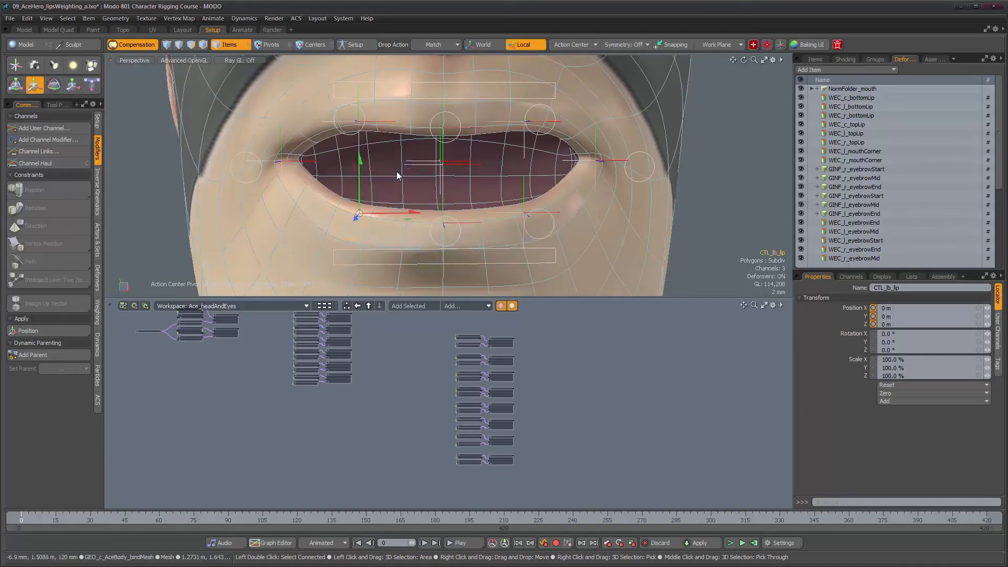
drag(408, 164, 755, 121)
key(ctrl+z)
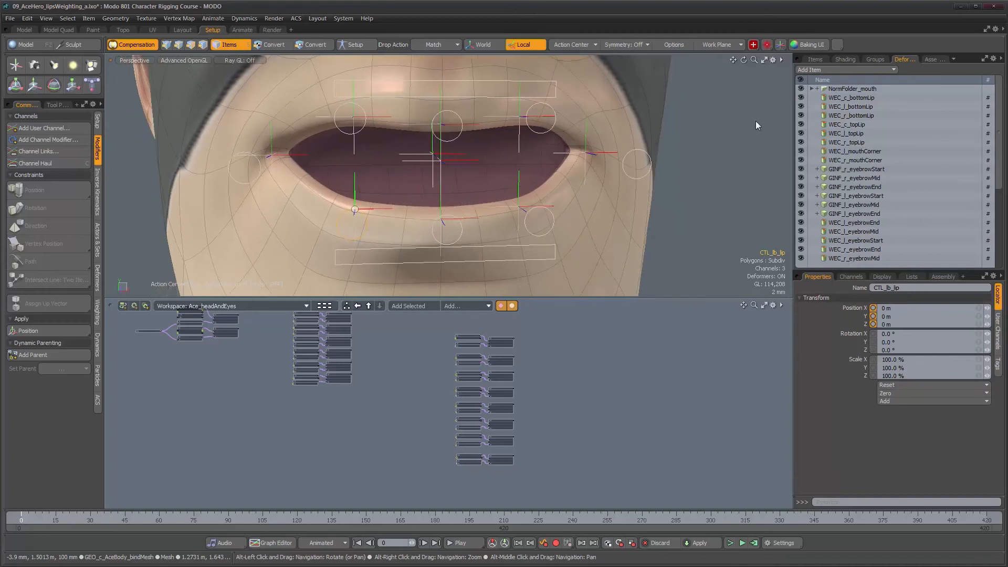
Step: Select NormFolder_mouth and examine the combined color-coded lip and mouth-corner weights from both sides of the open mouth
click(849, 90)
alt+drag(630, 158, 533, 152)
scroll(551, 176, down, 4)
scroll(546, 178, up, 3)
alt+drag(496, 249, 491, 184)
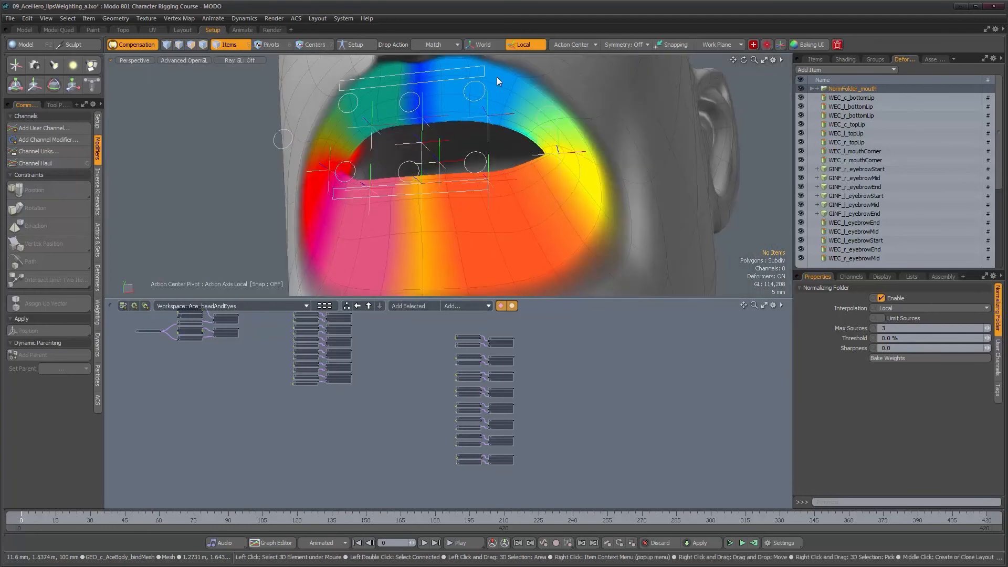
mouse_move(491, 159)
alt+mouse_down()
mouse_move(506, 180)
mouse_move(493, 202)
mouse_move(477, 126)
mouse_move(406, 159)
mouse_move(500, 163)
alt+mouse_up()
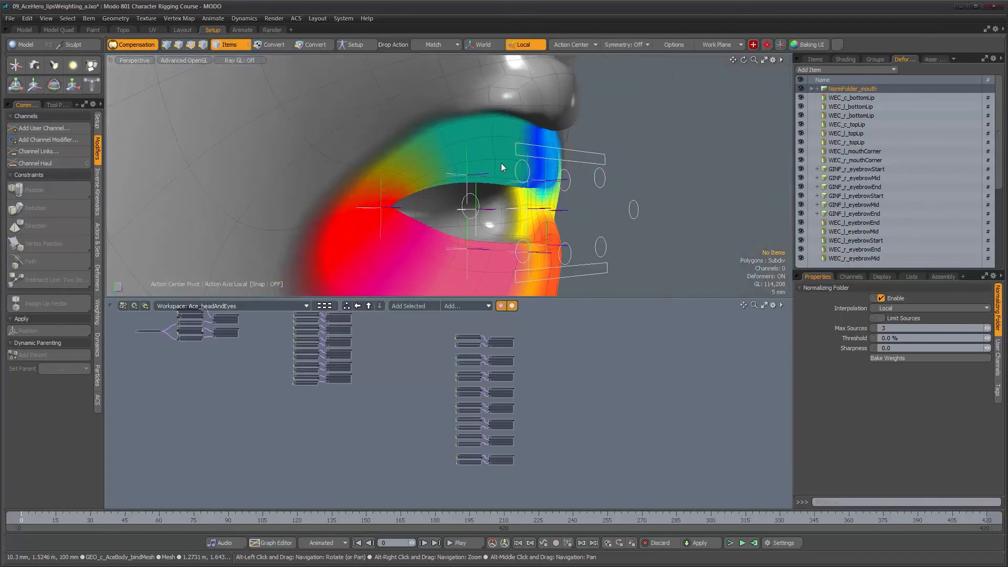
Step: Close the mouth by setting the Y position of CTL_t_lip and CTL_b_lip to 0 m
click(592, 167)
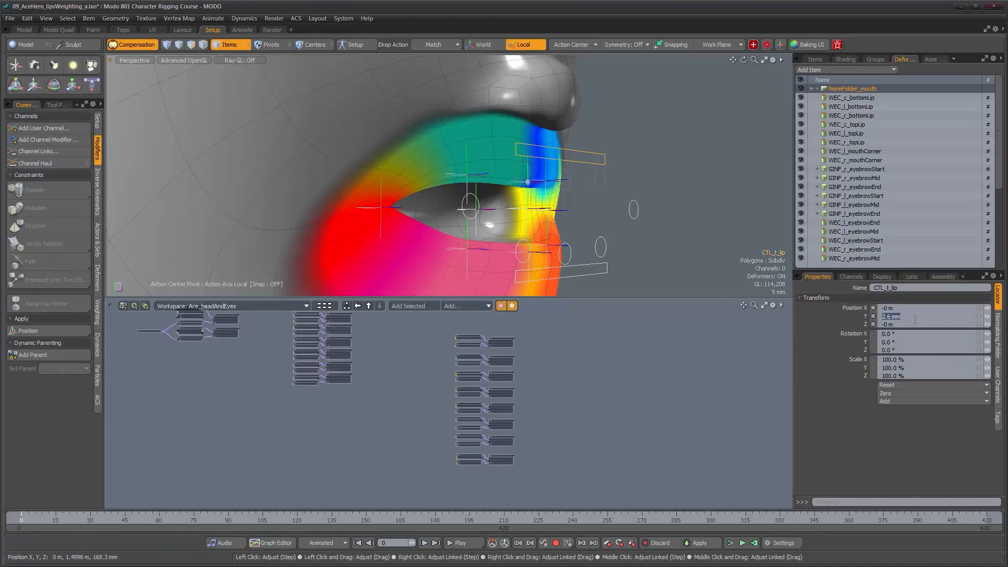
key(ctrl+z)
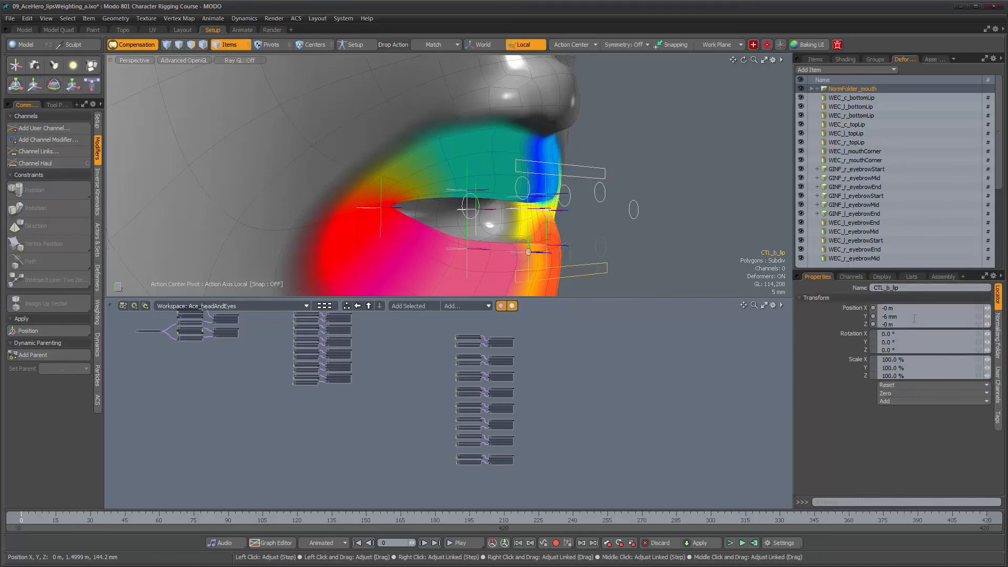
key(Return)
alt+drag(648, 223, 519, 224)
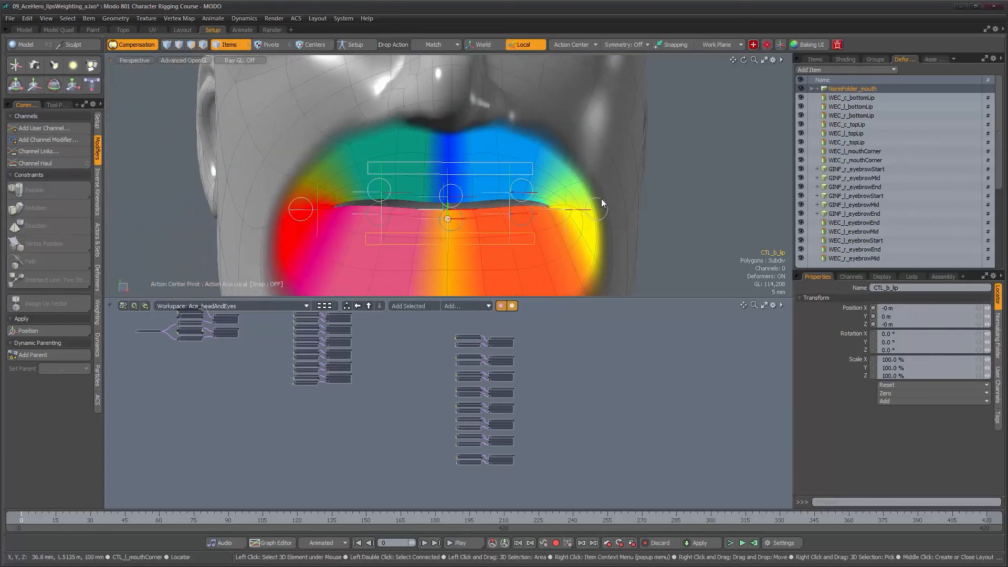
Step: Test the left mouth corner by deselecting NormFolder_mouth and moving CTL_l_mouthCorner, and undo the move
click(601, 200)
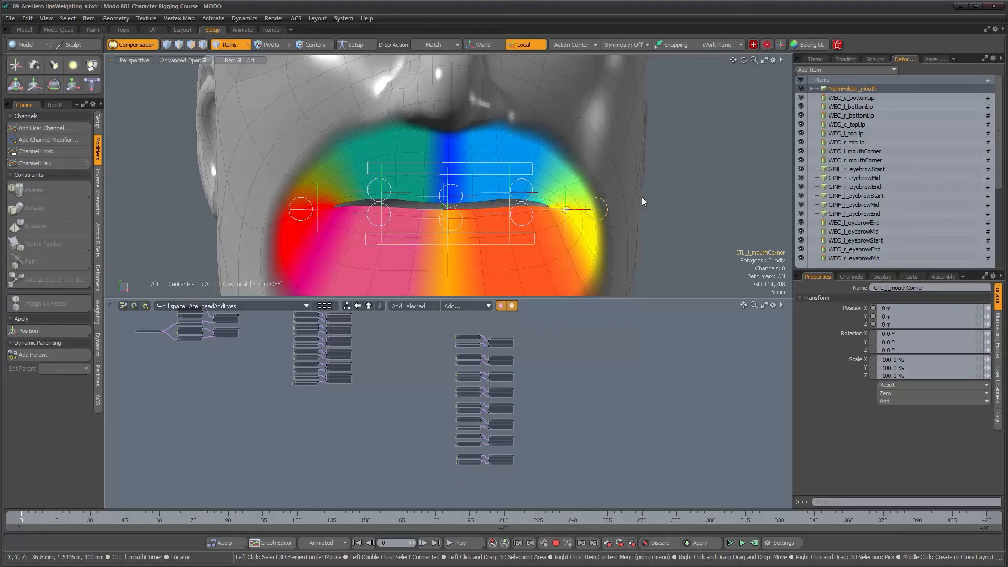
ctrl+click(851, 88)
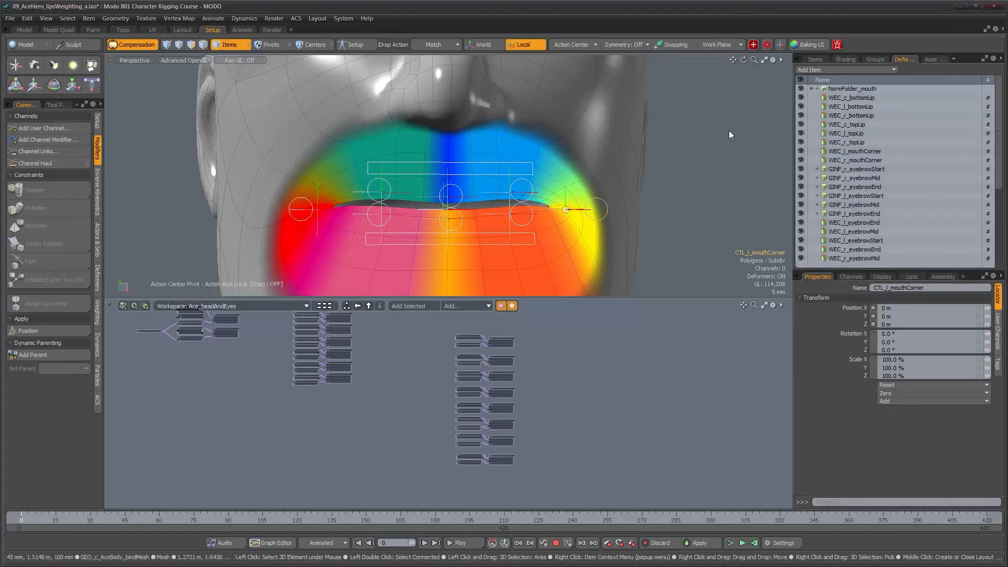
click(814, 59)
alt+drag(628, 213, 621, 214)
key(w)
drag(606, 167, 601, 203)
key(ctrl+z)
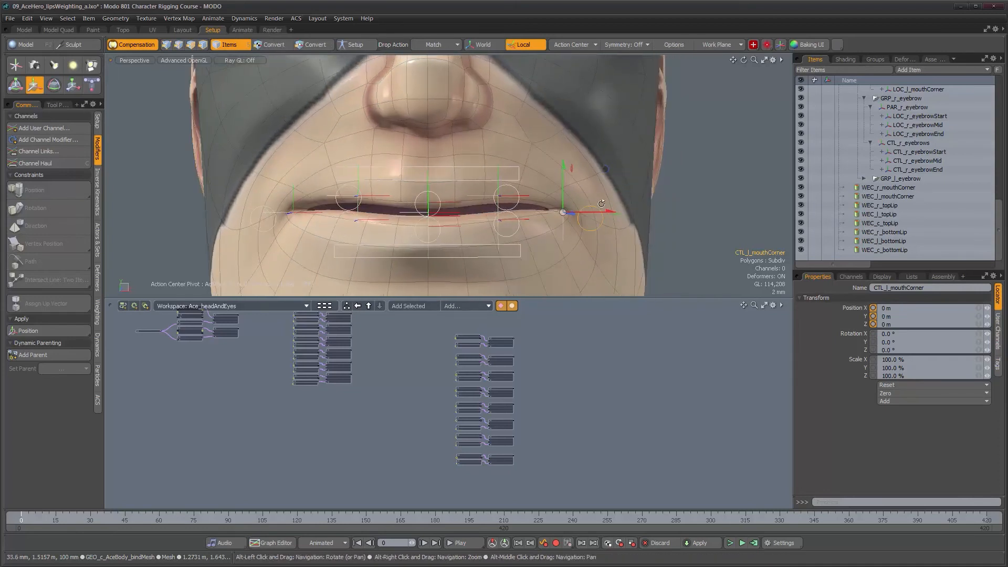
Step: Rotate CTL_l_mouthCorner about -46° around Z and inspect how the mouth corner deforms
key(e)
mouse_move(522, 180)
mouse_down()
mouse_move(513, 190)
mouse_move(532, 167)
mouse_up()
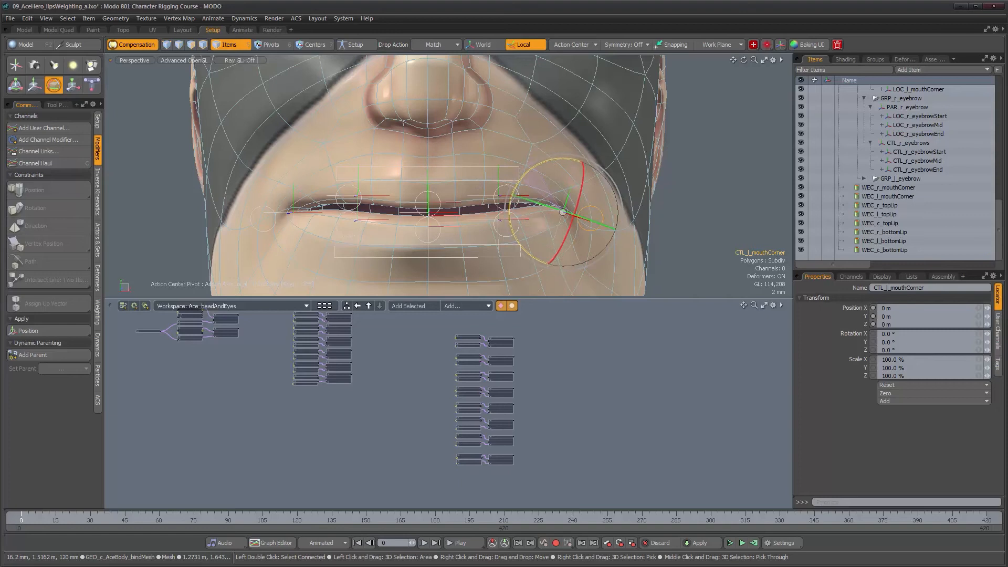
alt+drag(548, 248, 547, 126)
alt+drag(567, 167, 599, 183)
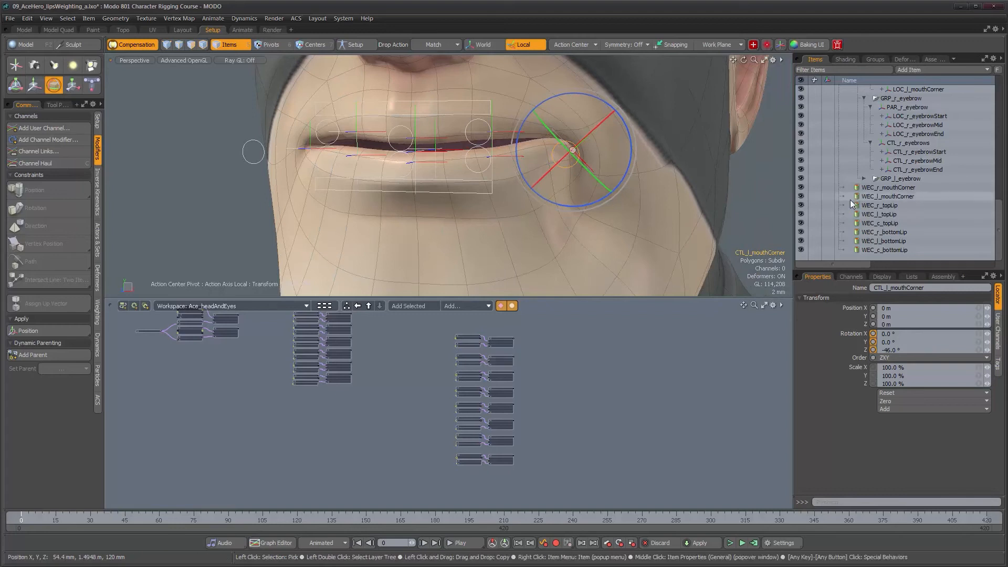
Step: Display the weights of WEC_r_mouthCorner and WEC_l_mouthCorner in turn, and add the body mesh to the WEC_l_mouthCorner selection
click(892, 188)
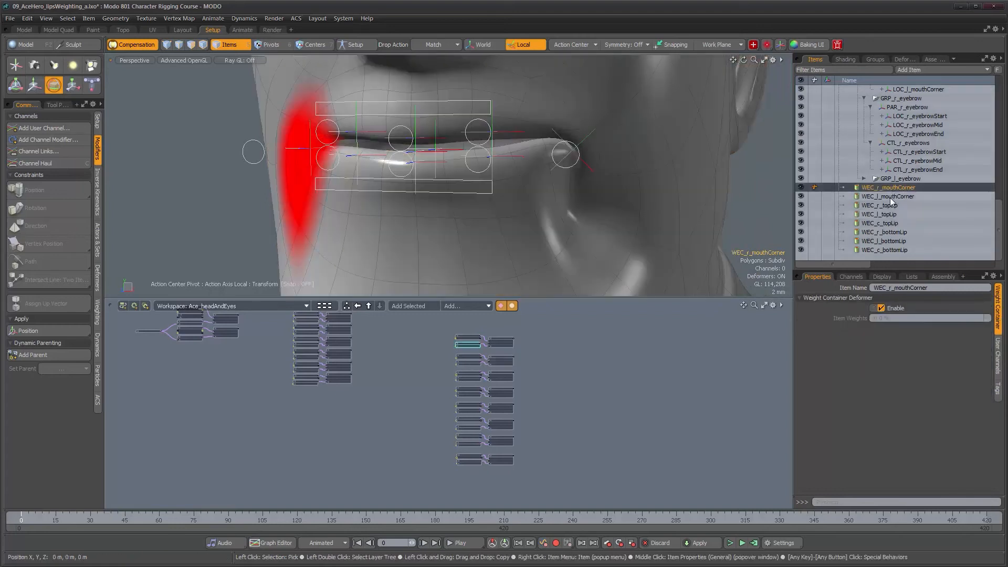
click(890, 197)
alt+drag(664, 175, 584, 153)
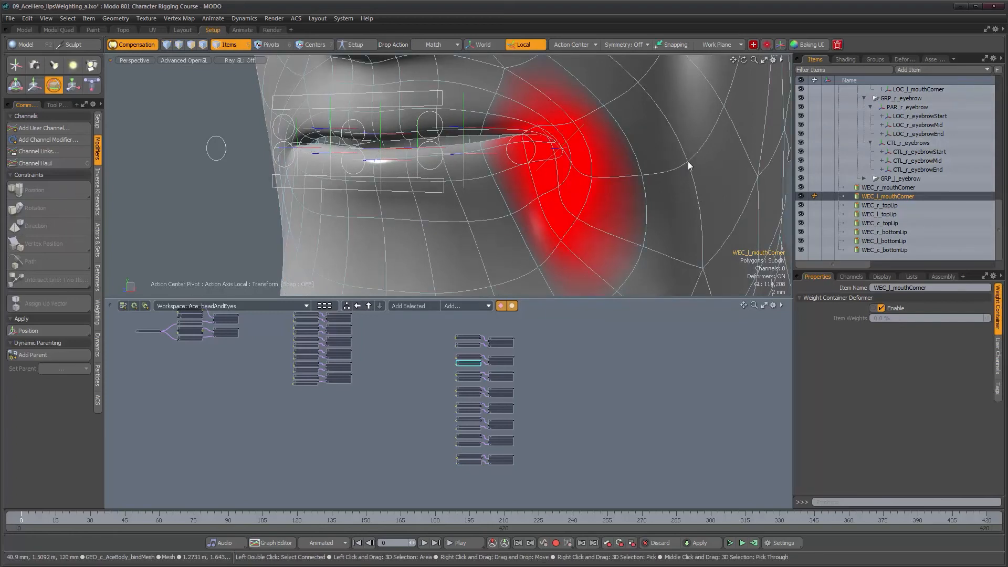
scroll(704, 191, down, 2)
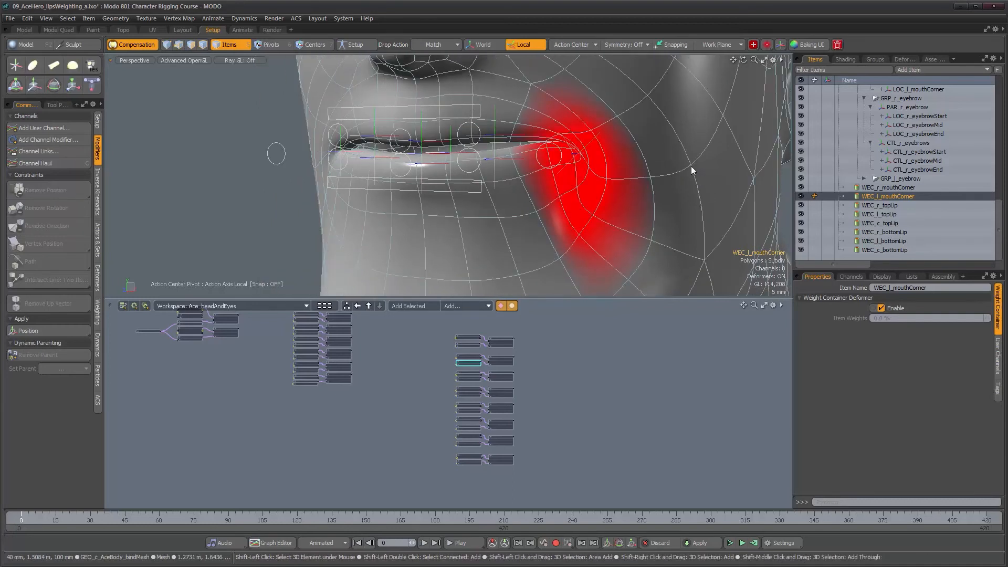
shift+click(689, 165)
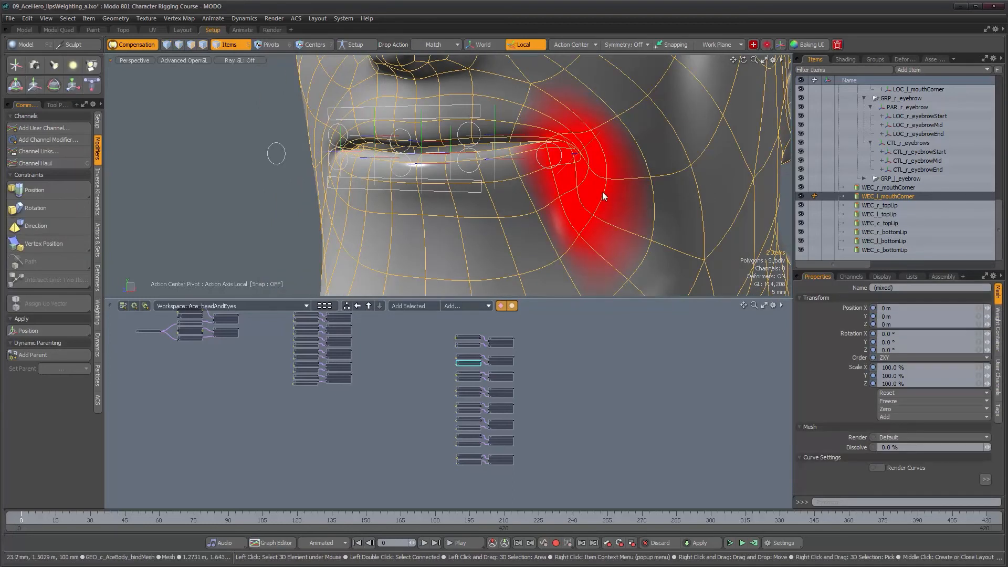
Step: Select four vertices along the outer side of the WEC_l_mouthCorner weights and soften their falloff with Smooth Selected
alt+drag(600, 146, 598, 136)
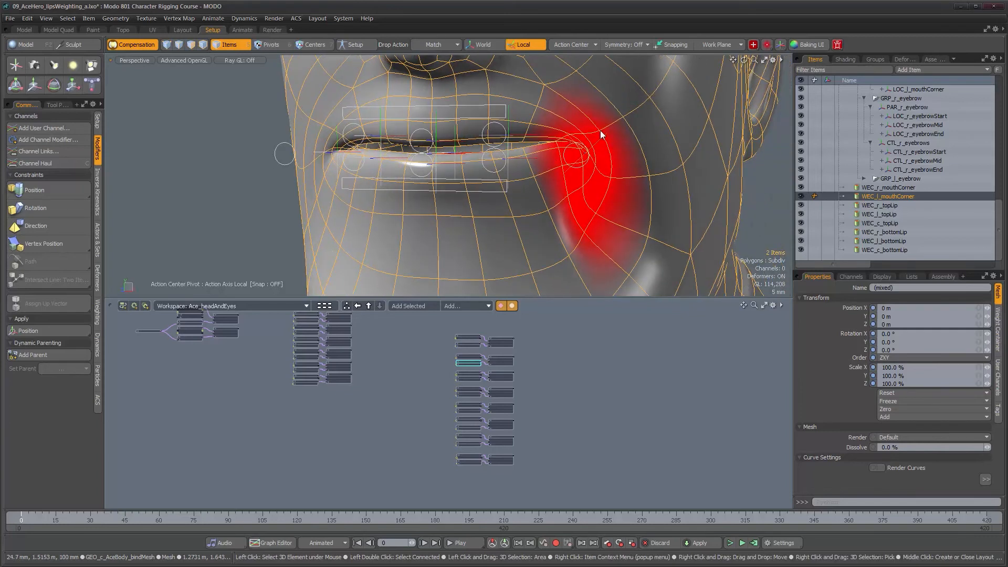
key(1)
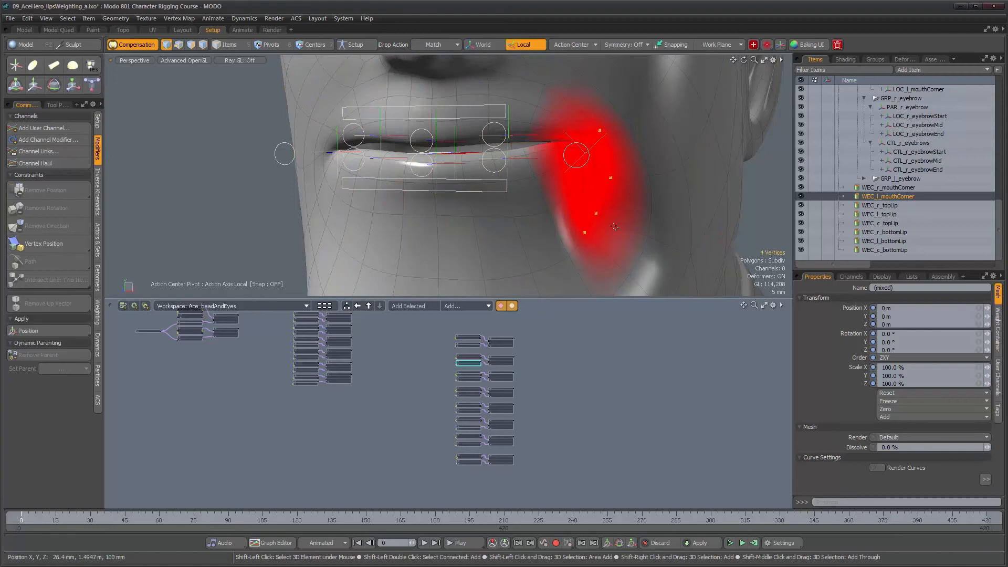
alt+drag(614, 227, 606, 198)
alt+drag(561, 123, 472, 128)
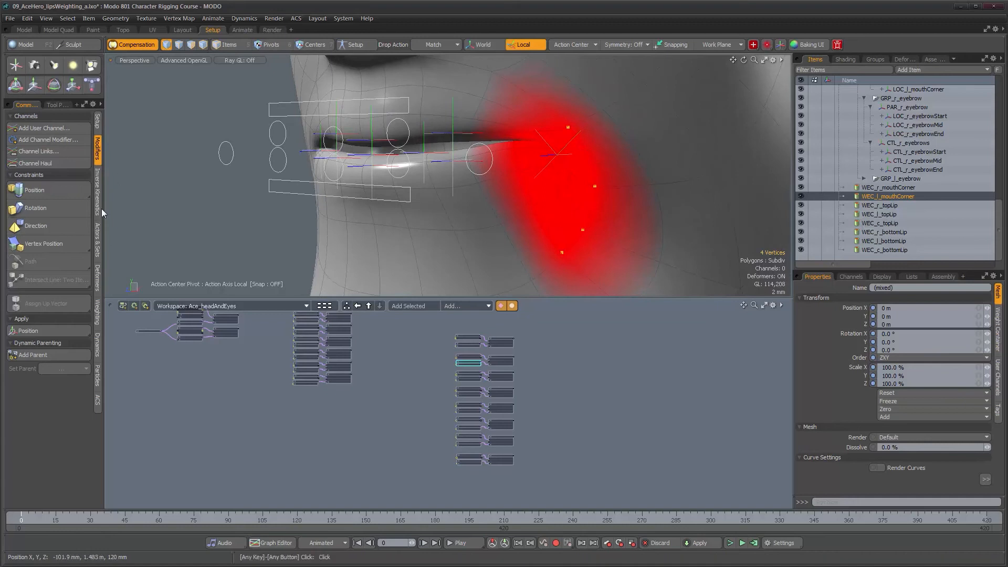
click(98, 313)
click(64, 178)
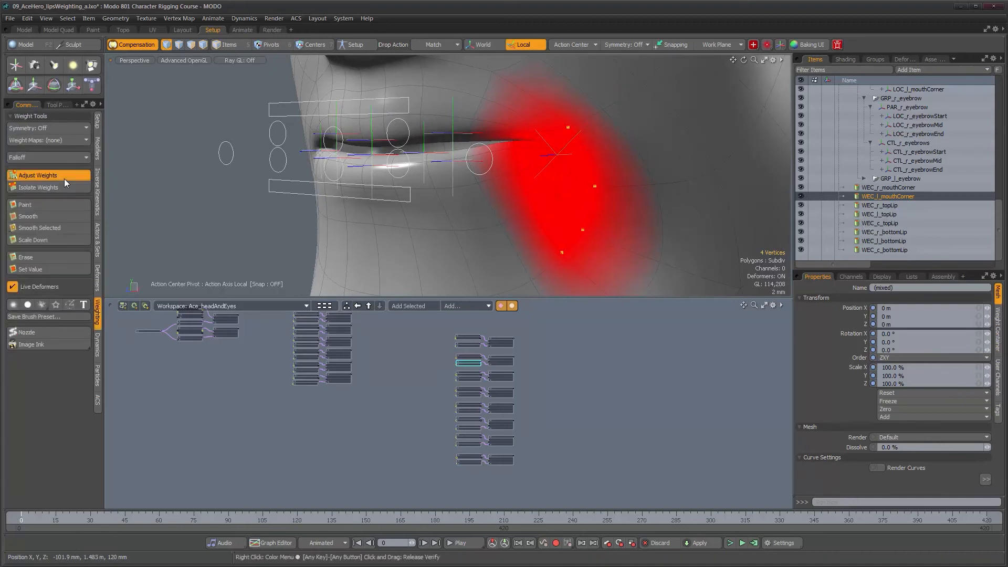
click(64, 178)
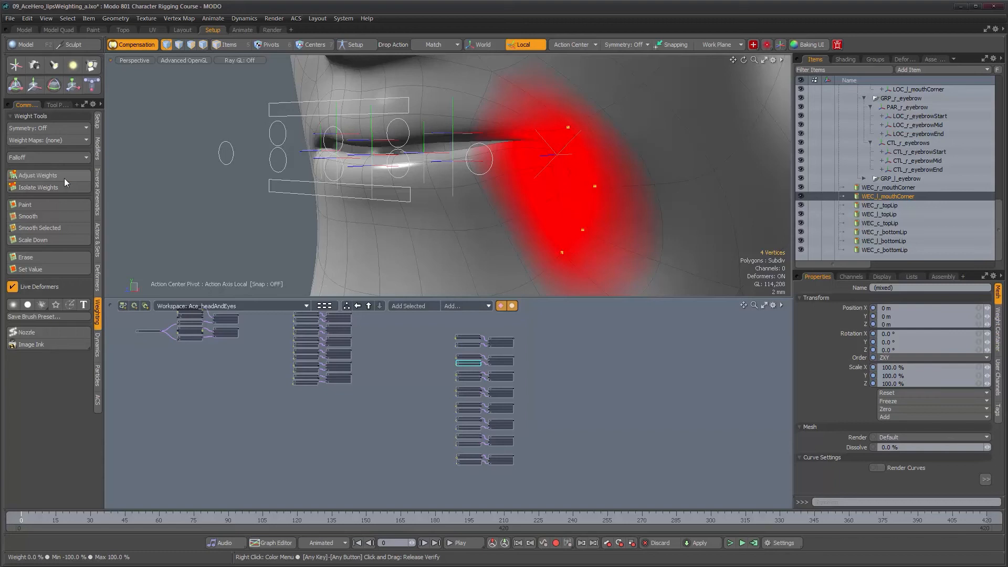
click(58, 227)
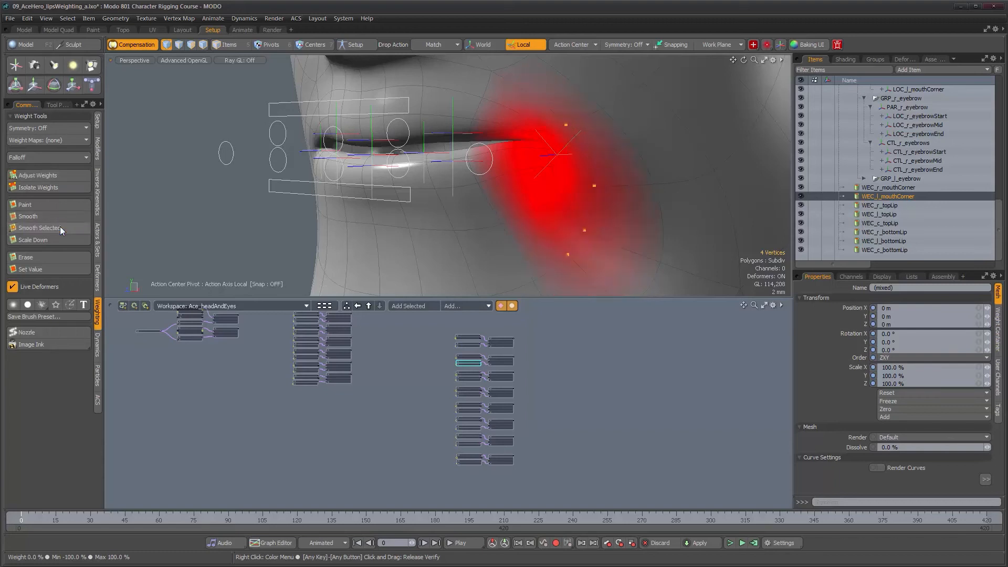
Step: Test the smoothed left mouth corner by rotating CTL_l_mouthCorner, and reset its rotation to 0°
alt+drag(602, 125, 572, 215)
alt+drag(599, 181, 662, 157)
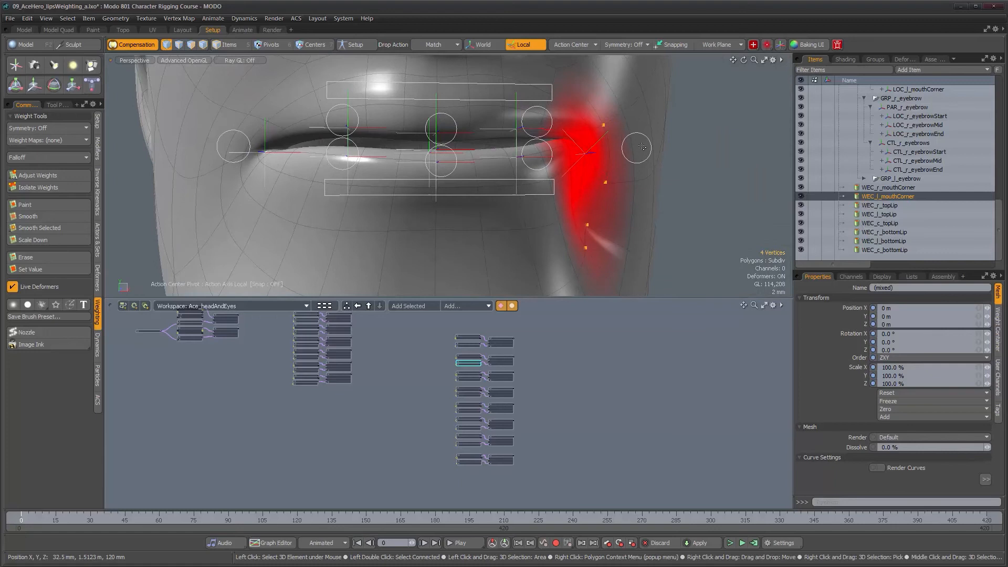
click(648, 157)
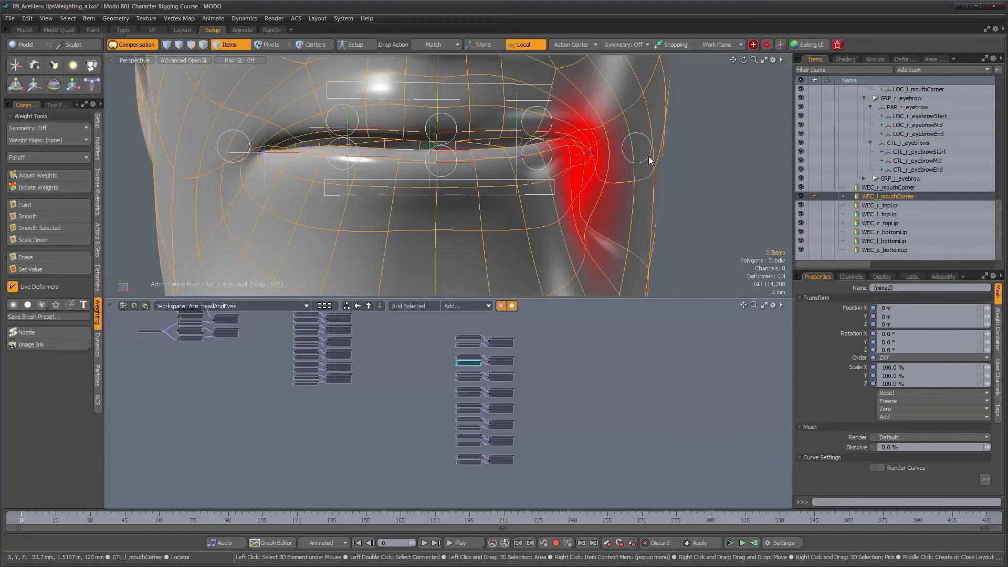
key(e)
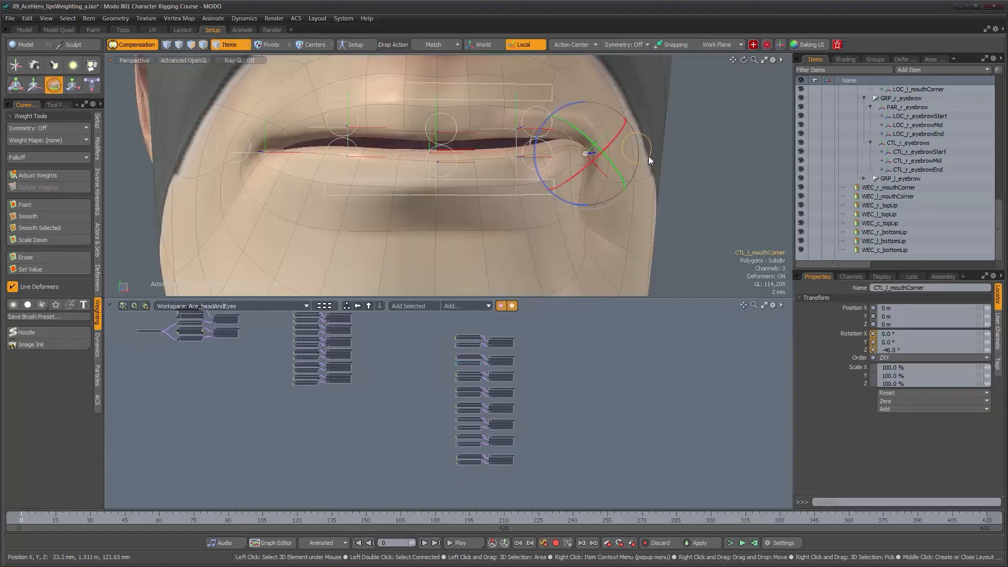
drag(549, 116, 532, 147)
click(904, 350)
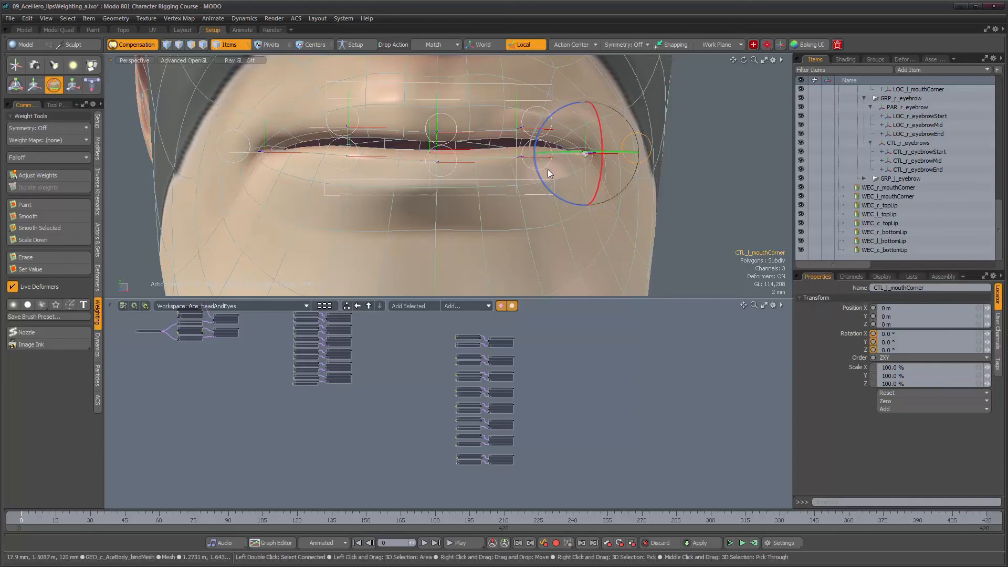
Step: Test the smoothed left mouth corner by moving CTL_l_mouthCorner and returning it to its zero position
key(w)
mouse_move(624, 109)
mouse_down()
mouse_move(625, 90)
mouse_move(632, 106)
mouse_move(608, 98)
mouse_move(626, 100)
mouse_move(627, 111)
mouse_up()
alt+drag(540, 176, 509, 180)
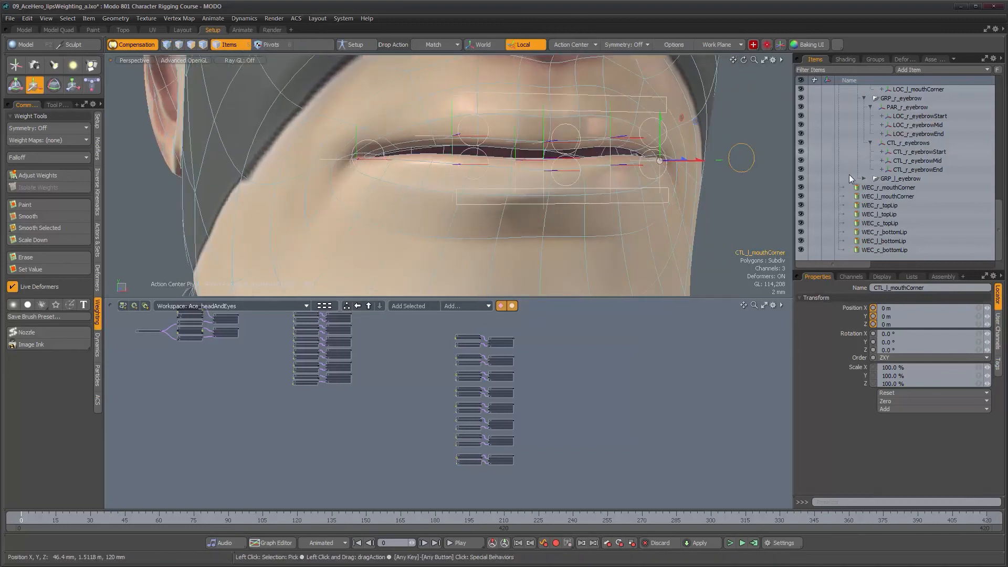
Step: Display the weights of WEC_r_mouthCorner after comparing WEC_l_mouthCorner, and add the body mesh to the selection
click(877, 197)
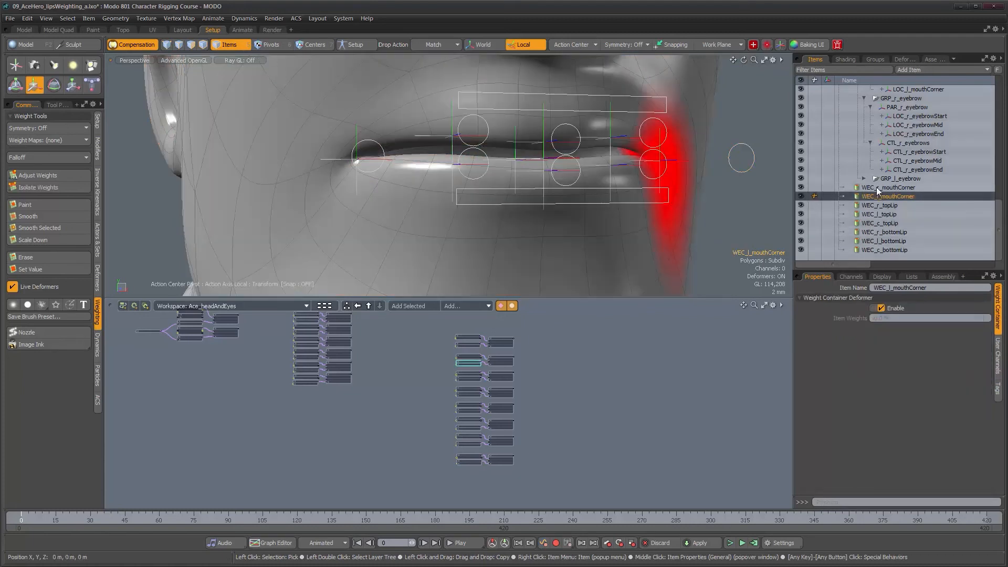
click(877, 187)
mouse_move(435, 176)
alt+mouse_down()
mouse_move(445, 178)
mouse_move(439, 192)
alt+mouse_up()
shift+click(438, 191)
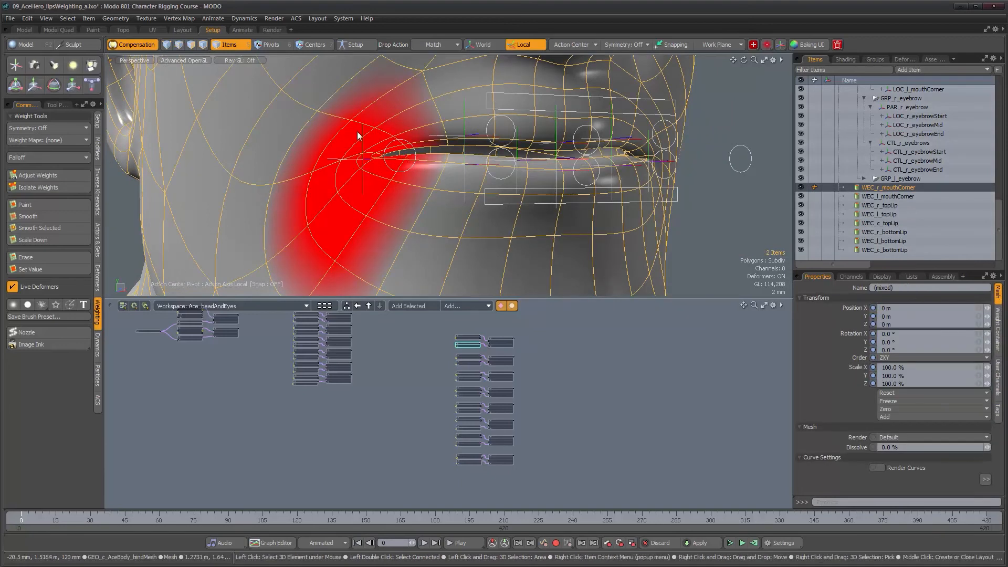
Step: Select four vertices along the outer side of the WEC_r_mouthCorner weights and soften their falloff with Smooth Selected
alt+drag(357, 131, 380, 136)
key(1)
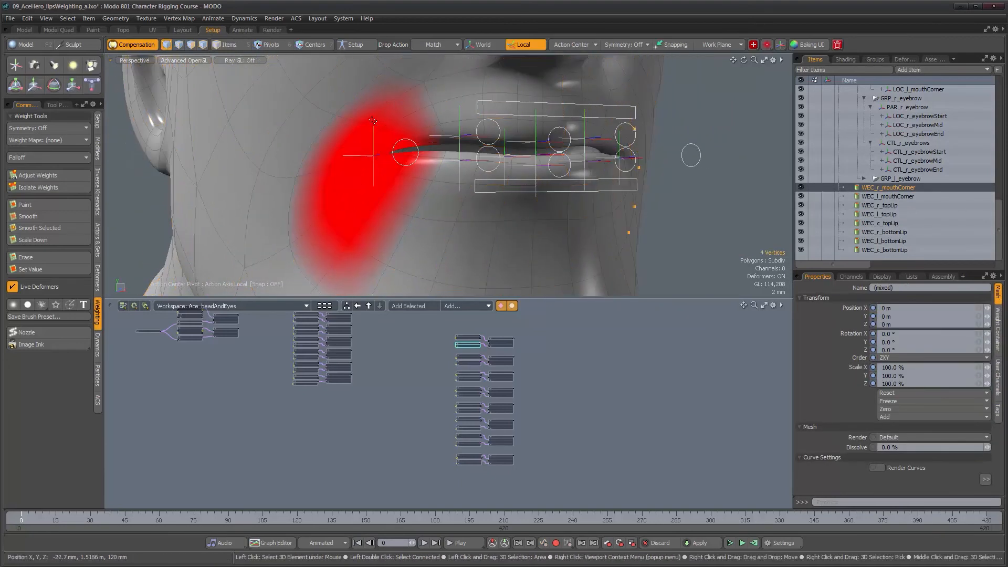
click(363, 124)
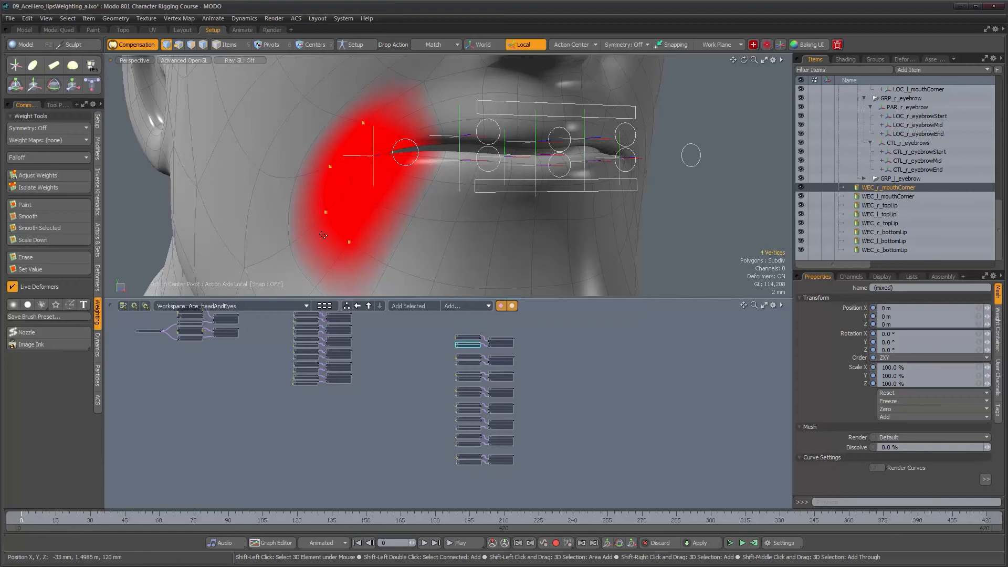
click(47, 228)
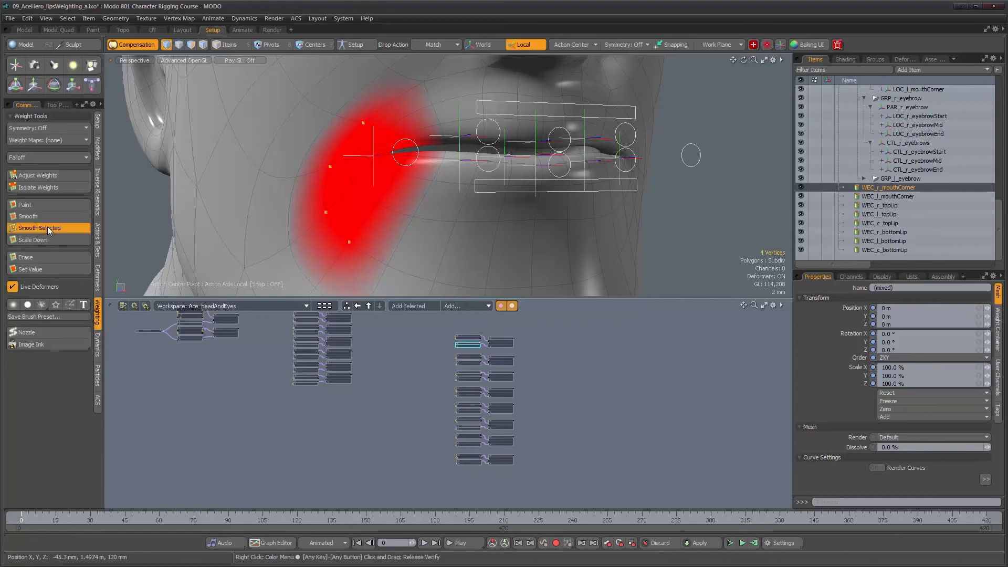
Step: Test the smoothed right mouth corner by moving CTL_r_mouthCorner down about 2.1 mm, and undo the move
alt+drag(290, 196, 341, 181)
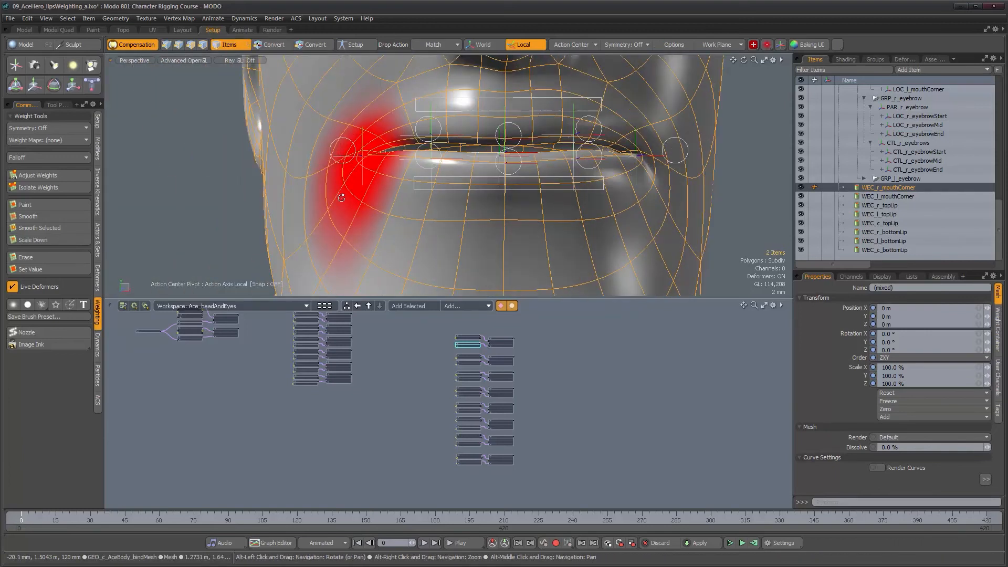
click(341, 166)
key(w)
mouse_move(403, 113)
mouse_down()
mouse_move(390, 108)
mouse_move(405, 124)
mouse_up()
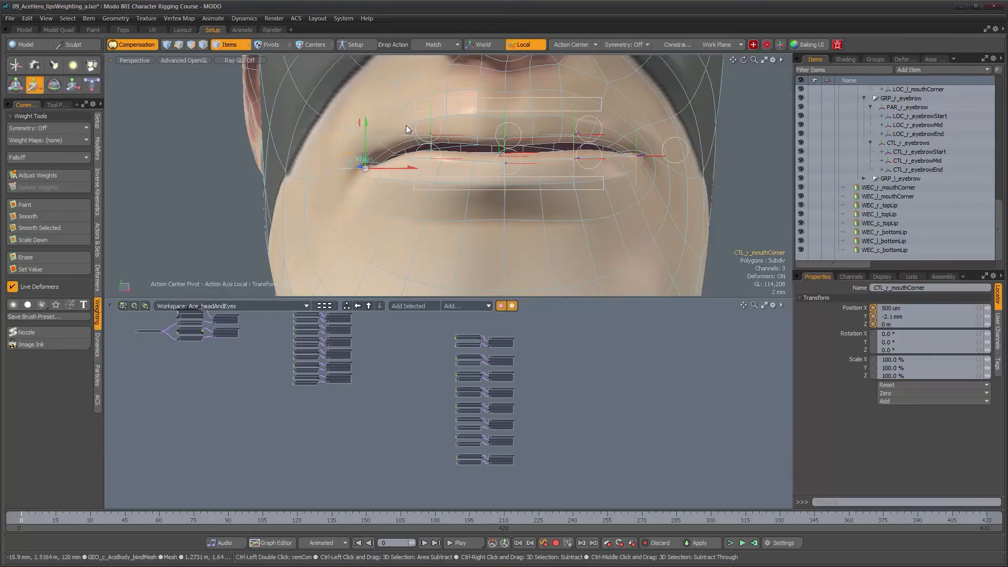
key(ctrl+z)
Step: Examine the right mouth corner's deformation up close, from both the inside and the outside of the lips
alt+drag(499, 164, 450, 175)
alt+right_drag(449, 175, 613, 179)
alt+drag(613, 179, 405, 178)
alt+right_drag(405, 178, 325, 176)
alt+middle_drag(524, 176, 361, 173)
alt+drag(526, 183, 533, 157)
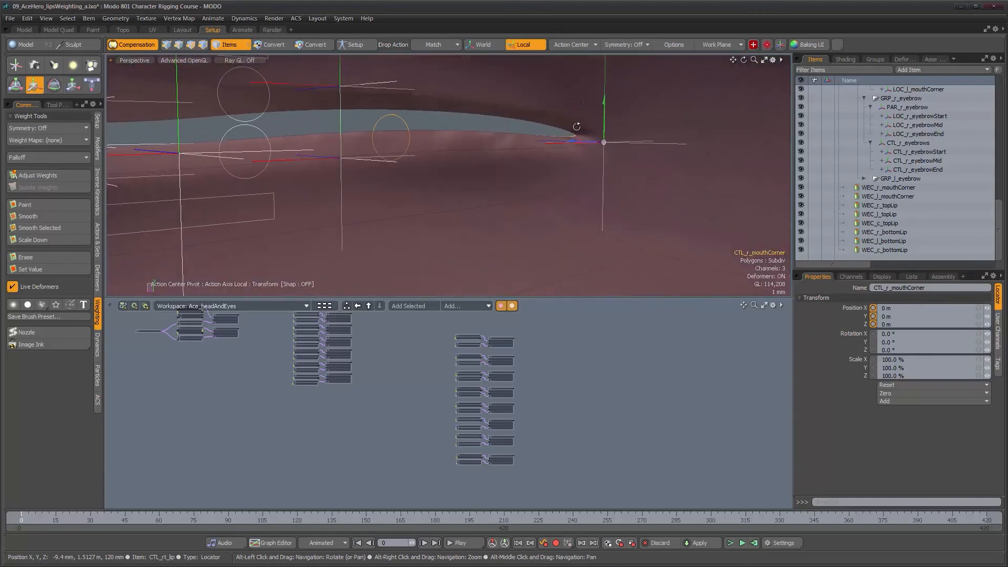
mouse_move(583, 118)
alt+mouse_down()
mouse_move(574, 110)
mouse_move(580, 130)
mouse_move(627, 128)
mouse_move(583, 108)
mouse_move(588, 135)
mouse_move(591, 86)
mouse_move(564, 142)
mouse_move(591, 105)
alt+mouse_up()
key(ctrl+z)
alt+drag(424, 188, 558, 207)
alt+scroll(418, 189, down, 3)
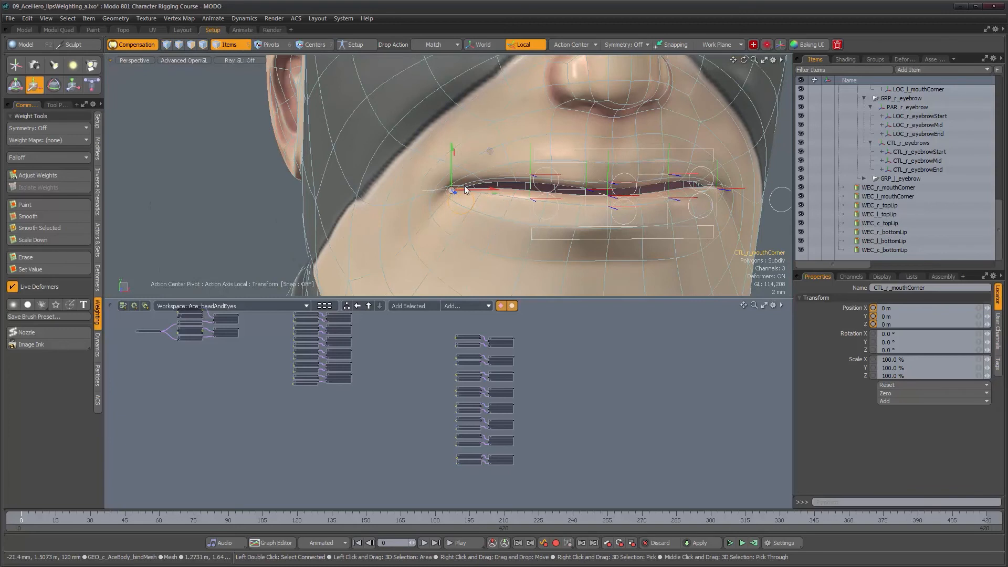
Step: Examine the overall shape of the lips and both mouth corners with the controls at rest, and drop the transform tool
alt+drag(424, 204, 524, 185)
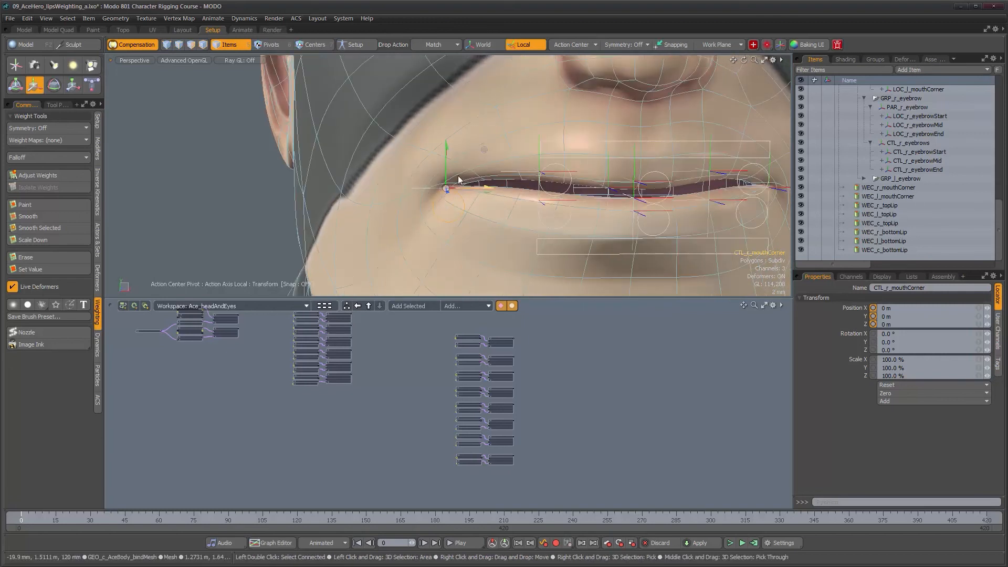
alt+drag(449, 199, 438, 196)
alt+middle_drag(437, 197, 363, 195)
alt+right_drag(362, 195, 496, 199)
alt+drag(496, 199, 407, 174)
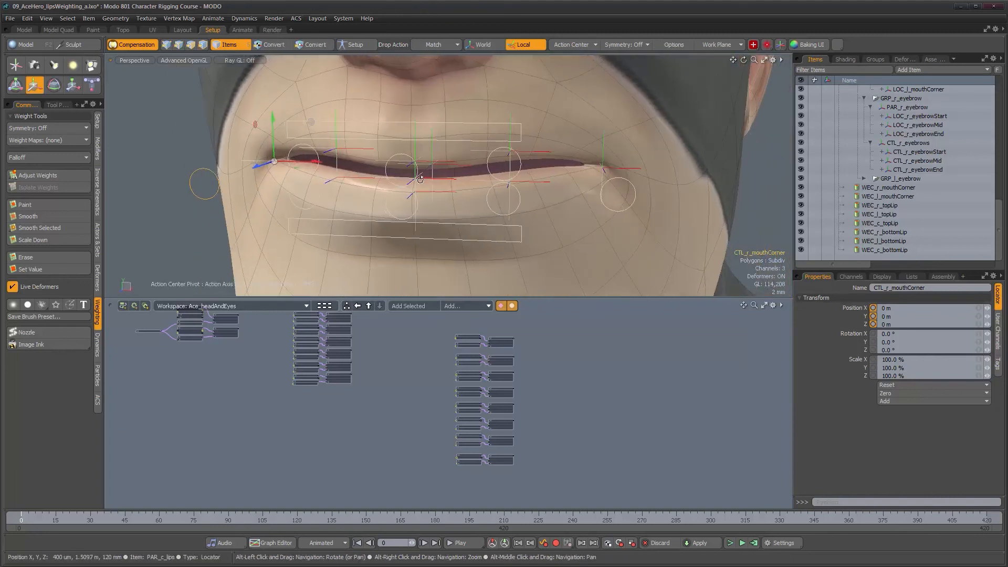
alt+right_drag(407, 174, 494, 176)
alt+drag(493, 176, 471, 162)
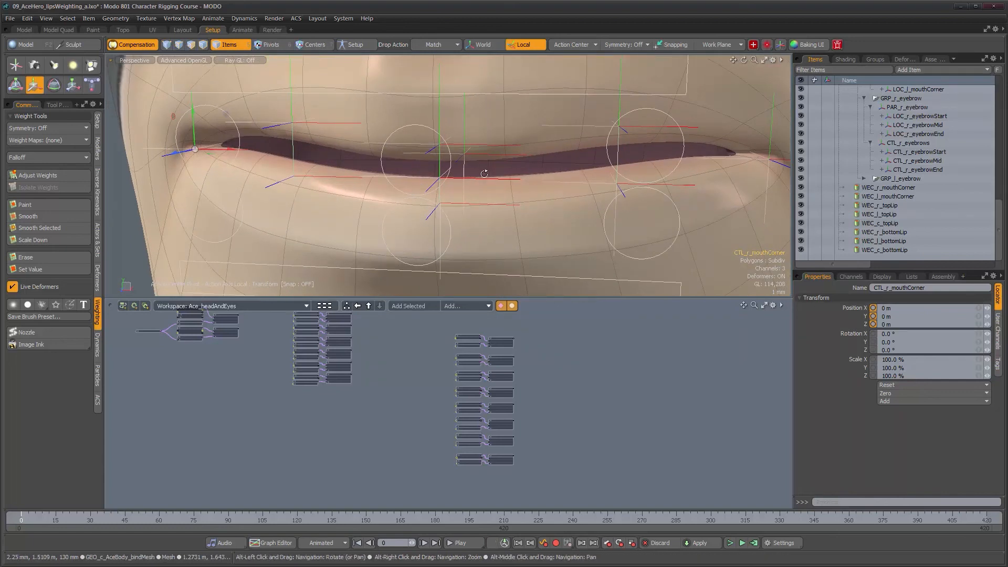
alt+right_drag(471, 163, 437, 169)
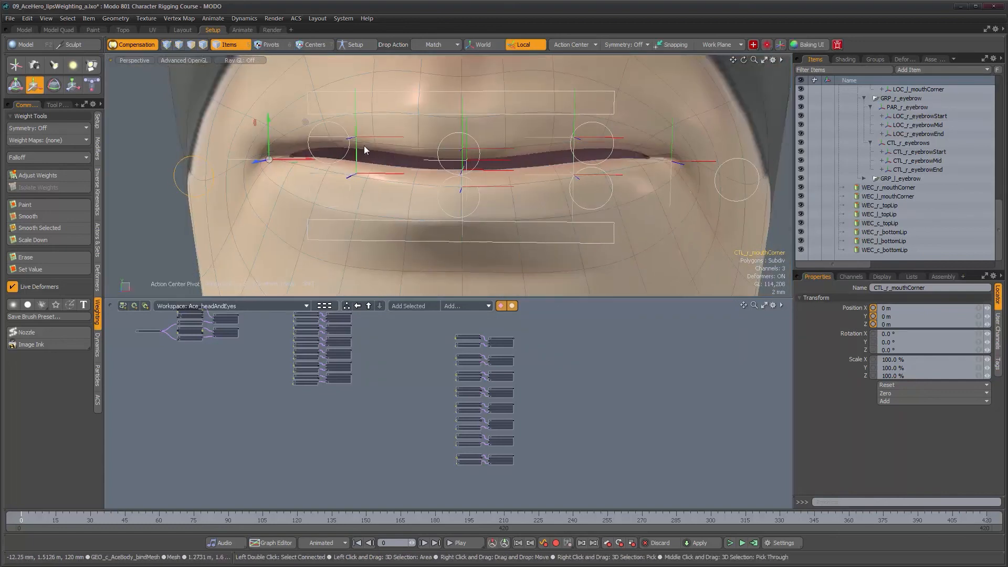
alt+drag(362, 150, 337, 184)
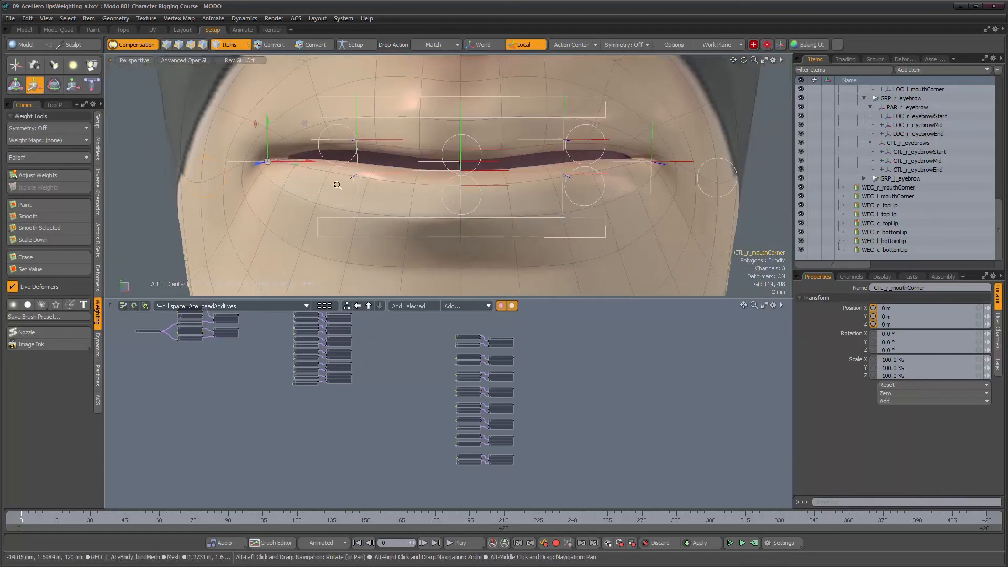
alt+right_drag(337, 184, 322, 186)
key(space)
alt+drag(354, 188, 361, 192)
alt+middle_drag(361, 192, 349, 201)
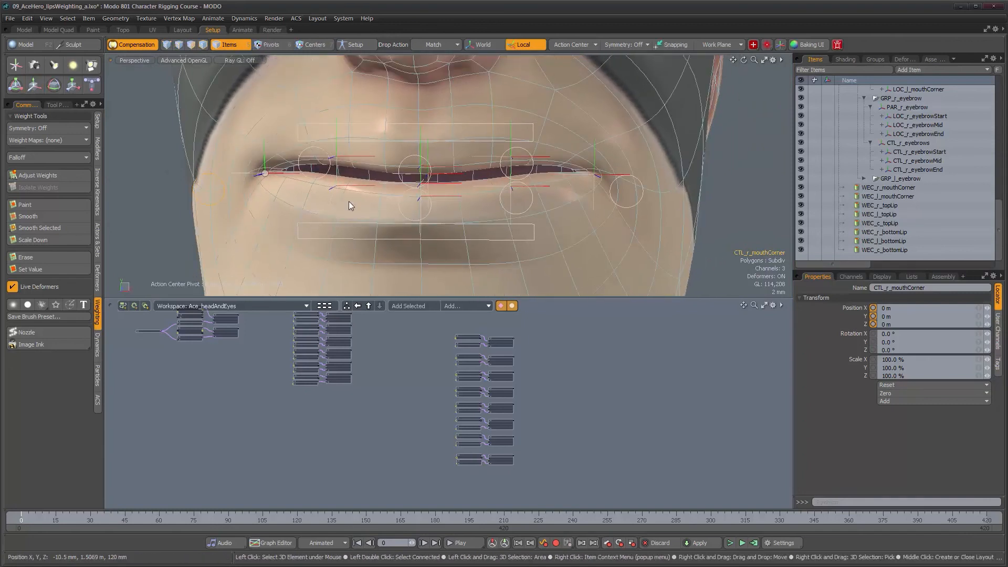
Step: Select LOC_rb_lip to display the right lower-lip weights and examine their falloff toward the chin
click(328, 206)
alt+drag(335, 205, 366, 184)
click(363, 186)
alt+right_drag(366, 183, 356, 182)
mouse_move(355, 182)
alt+mouse_down()
mouse_move(365, 164)
mouse_move(382, 161)
mouse_move(362, 171)
alt+mouse_up()
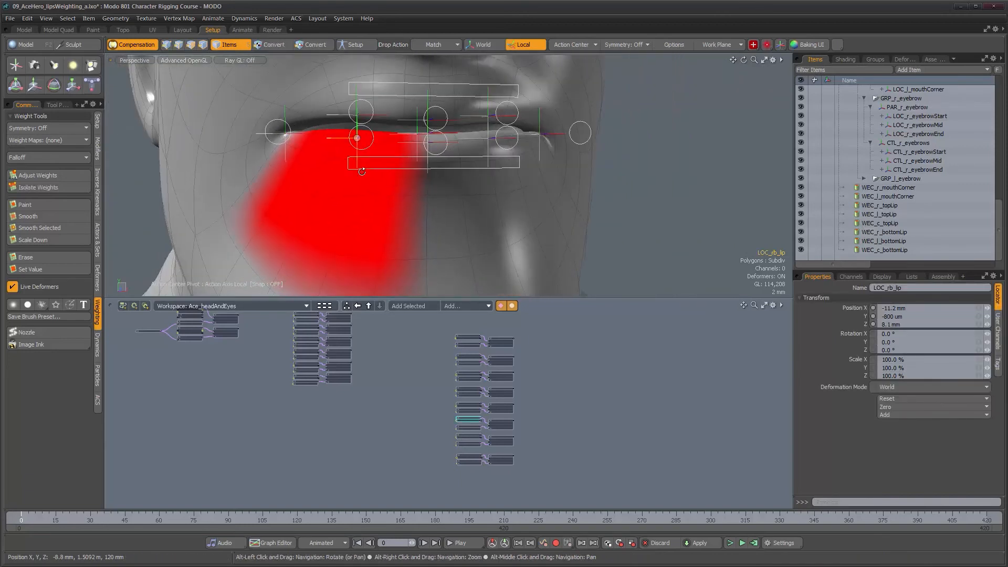
alt+drag(378, 222, 374, 225)
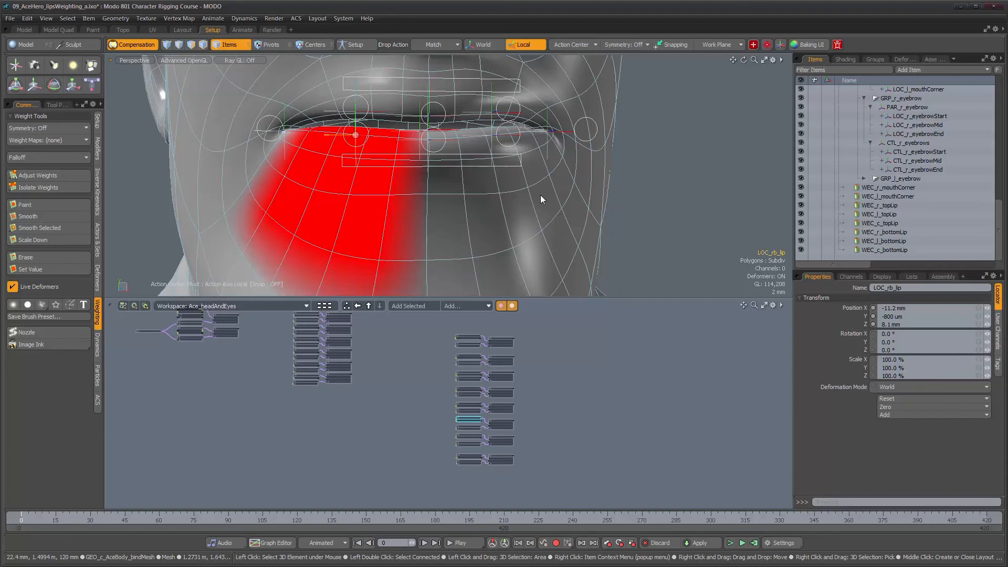
alt+drag(540, 194, 419, 201)
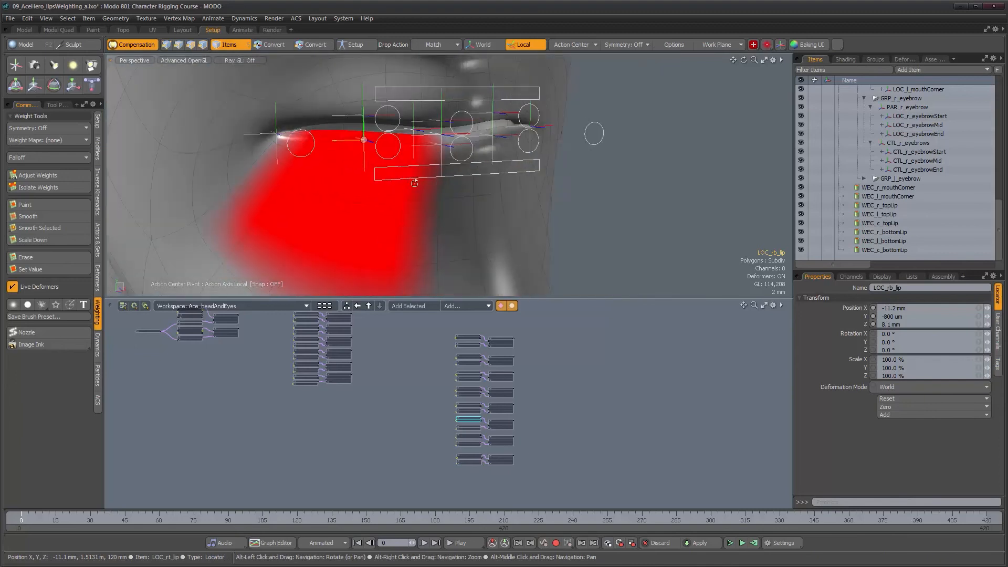
alt+middle_drag(420, 201, 430, 171)
alt+right_drag(430, 172, 390, 173)
alt+middle_drag(391, 172, 402, 188)
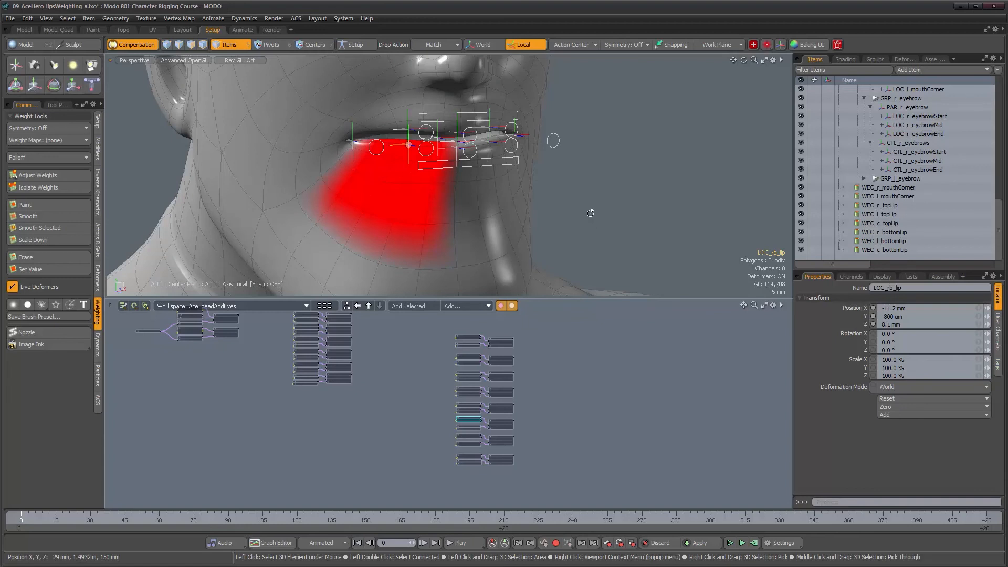
Step: Frame the face in an enlarged viewport and display all eight weight containers together, from WEC_r_mouthCorner to WEC_c_bottomLip
alt+drag(590, 218, 587, 210)
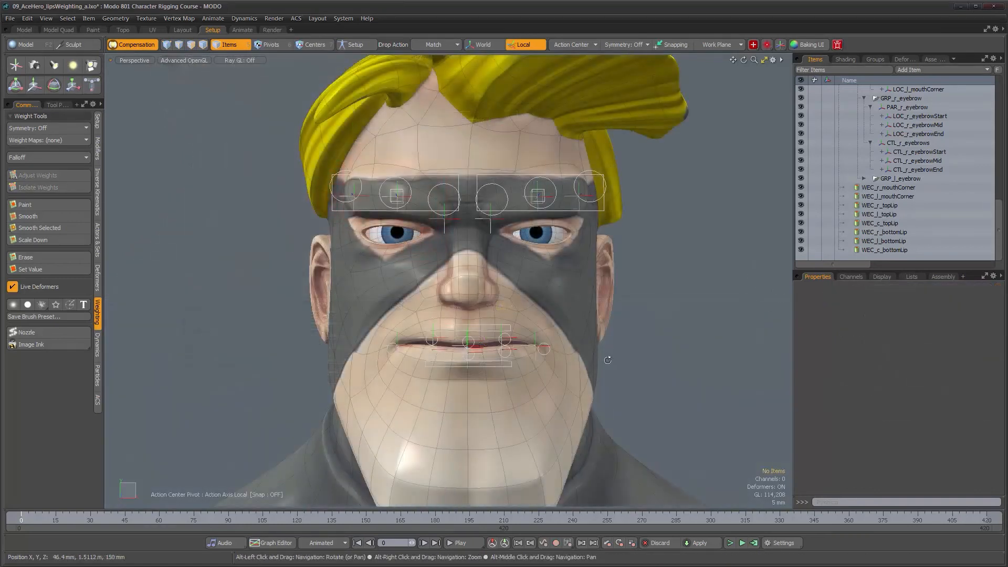
scroll(461, 291, up, 5)
alt+drag(461, 291, 512, 287)
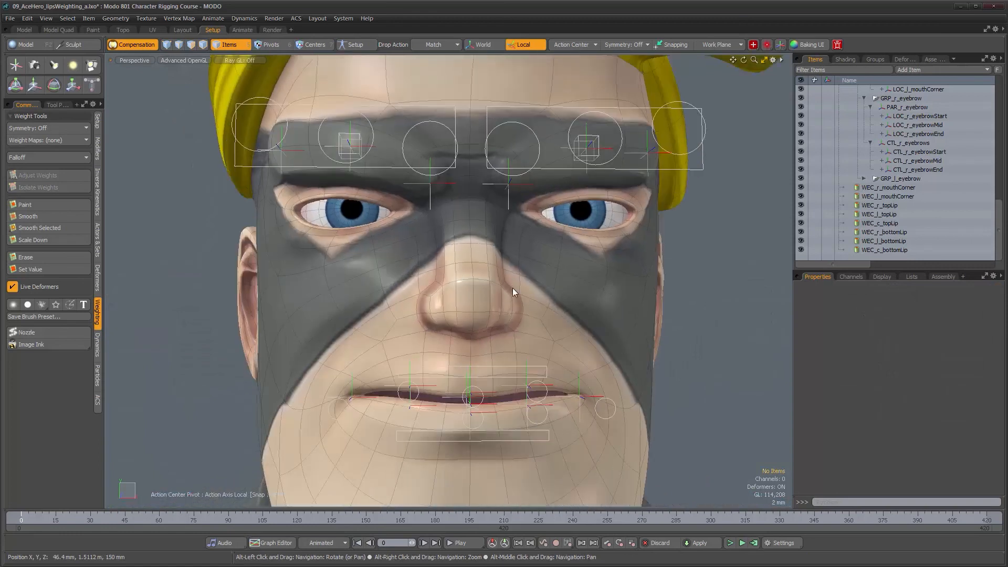
alt+shift+drag(541, 325, 601, 263)
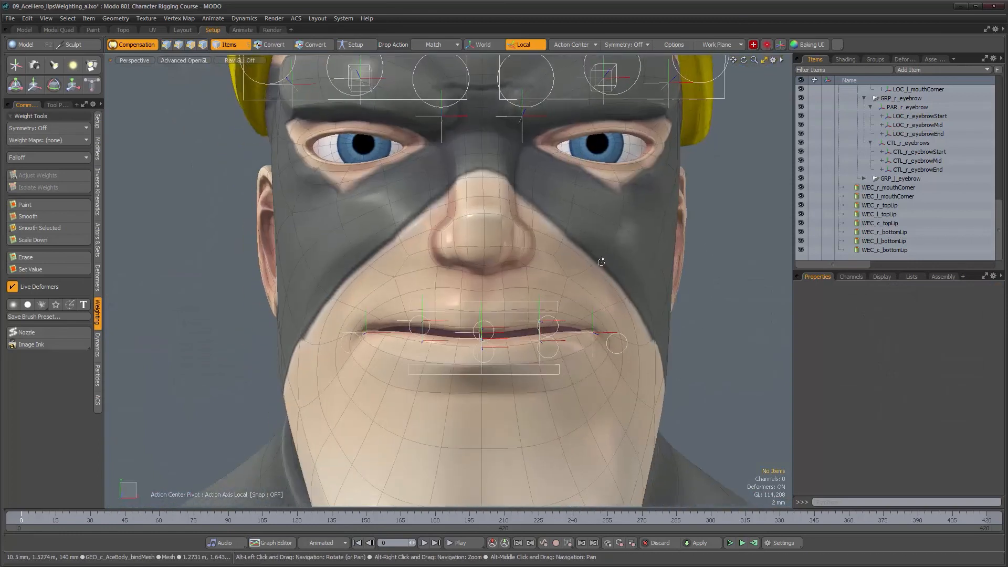
click(887, 188)
shift+click(891, 248)
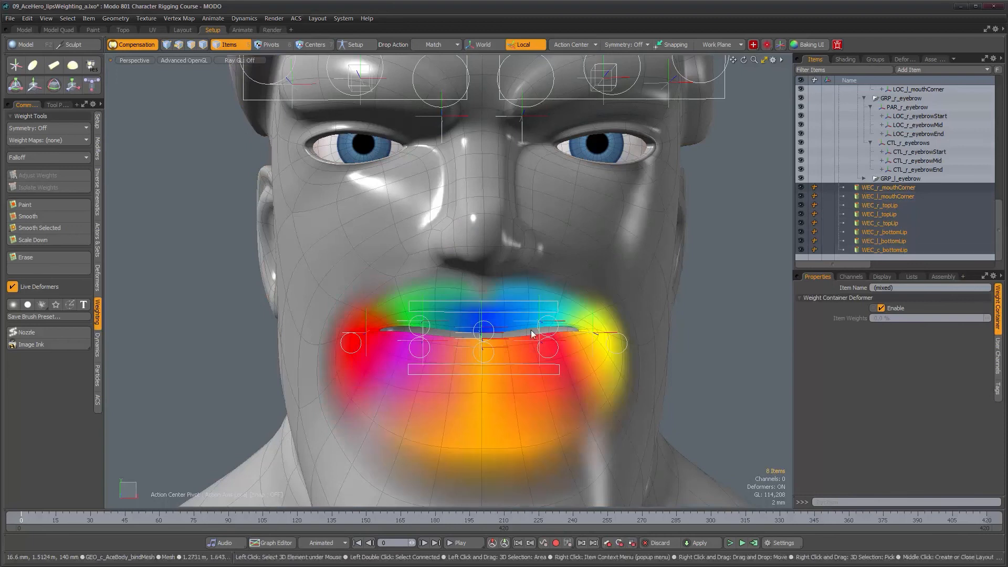
Step: Examine the combined lip and mouth-corner weights from several angles, checking how neighbouring influences blend around the mouth
alt+drag(522, 316, 534, 307)
scroll(533, 308, up, 2)
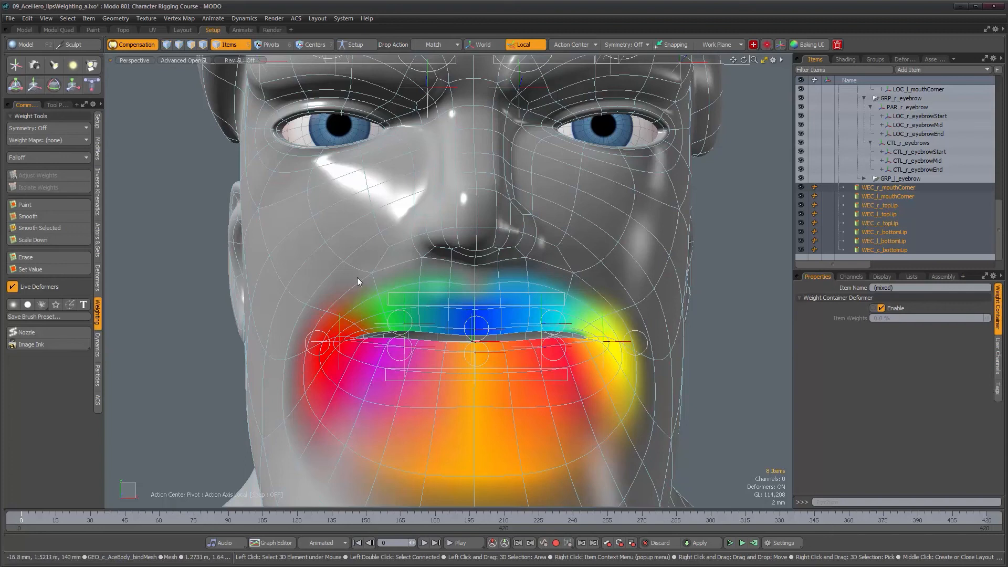
alt+drag(397, 281, 439, 254)
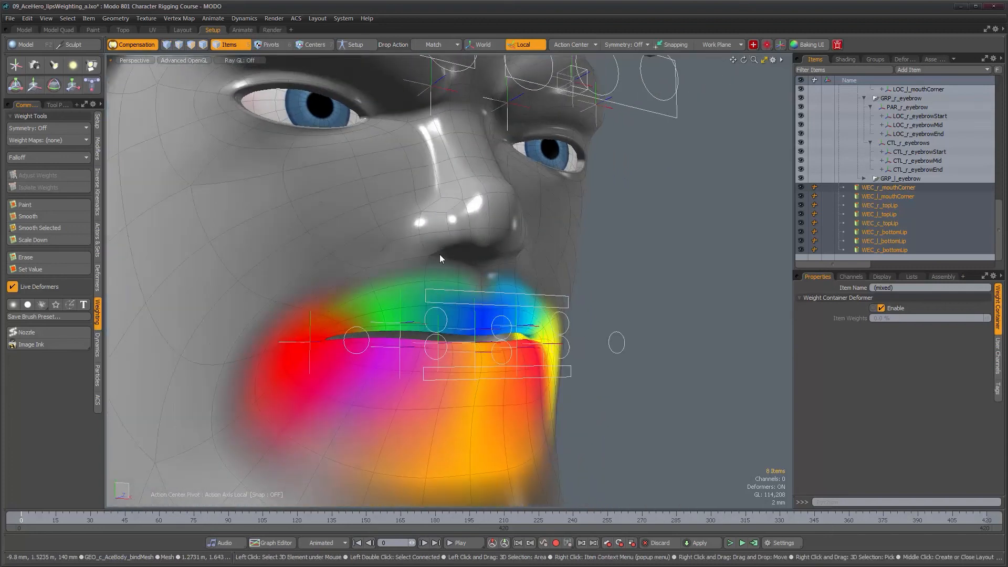
alt+drag(522, 264, 480, 332)
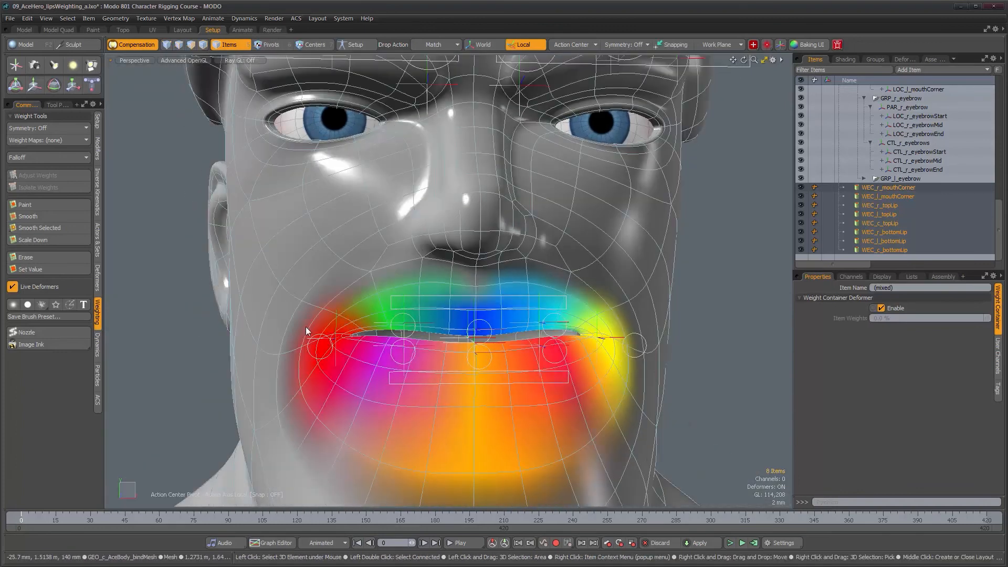
alt+drag(509, 379, 533, 355)
alt+right_drag(532, 355, 505, 357)
alt+middle_drag(505, 357, 495, 330)
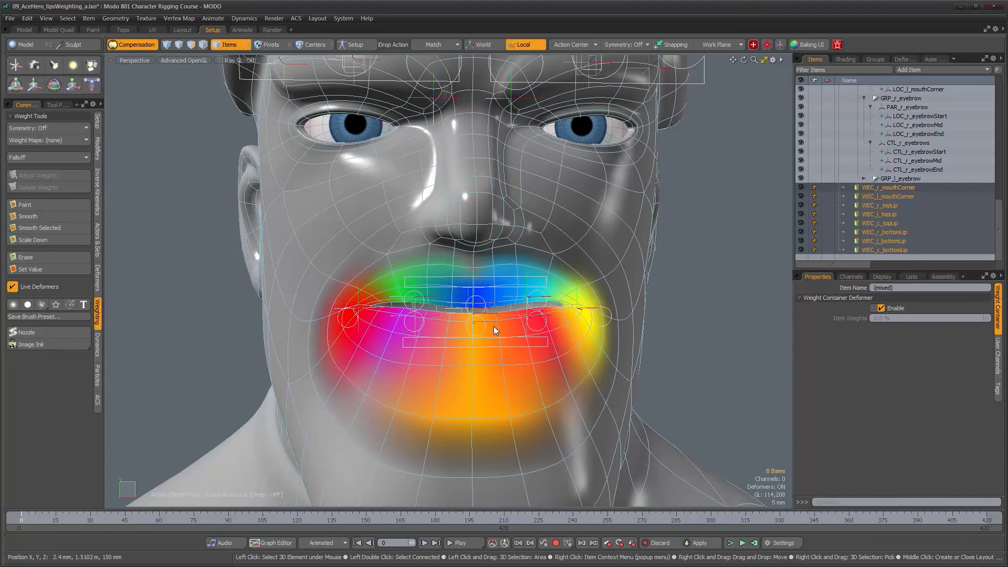
mouse_move(495, 331)
alt+mouse_down()
mouse_move(502, 285)
mouse_move(477, 299)
mouse_move(478, 339)
alt+mouse_up()
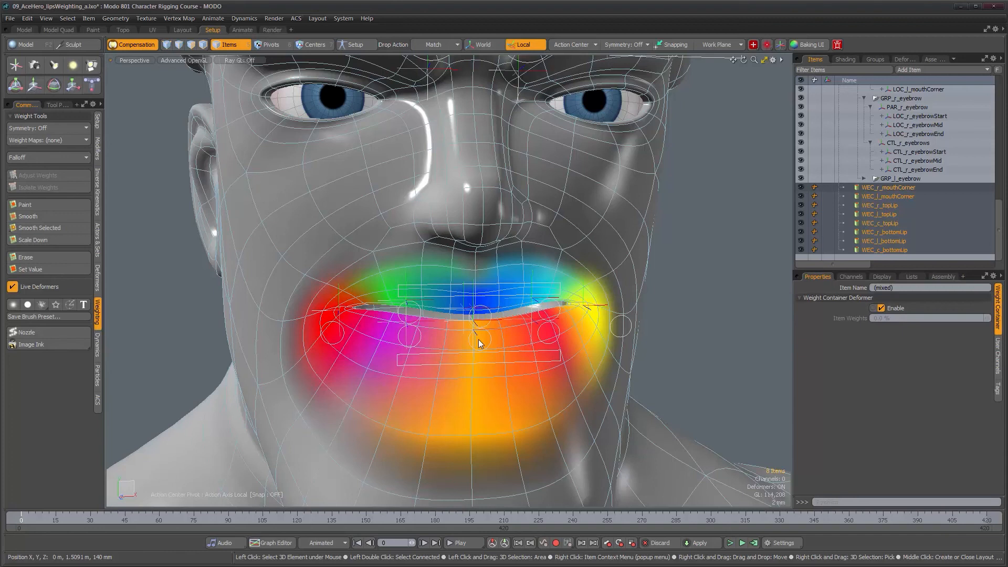
alt+drag(477, 339, 463, 262)
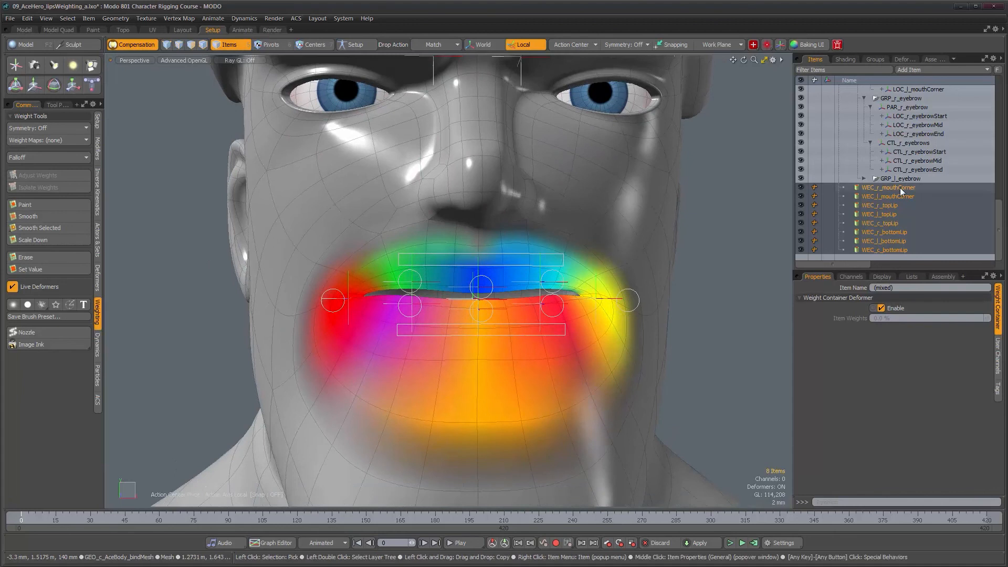
Step: Display the weights of WEC_r_mouthCorner and WEC_l_mouthCorner in turn and compare their falloffs
click(901, 188)
alt+drag(455, 314, 592, 300)
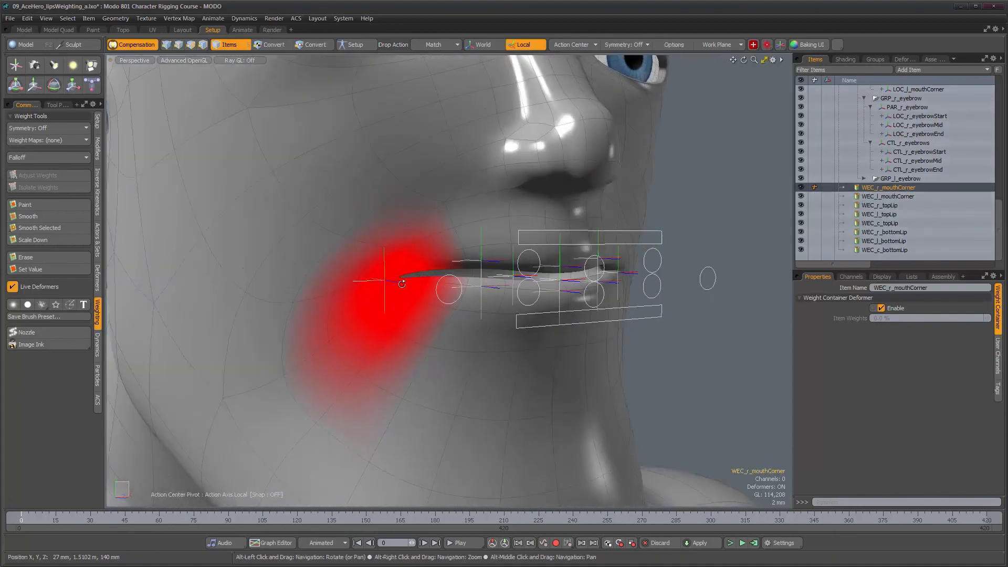
click(887, 196)
alt+drag(566, 296, 415, 299)
scroll(562, 297, down, 2)
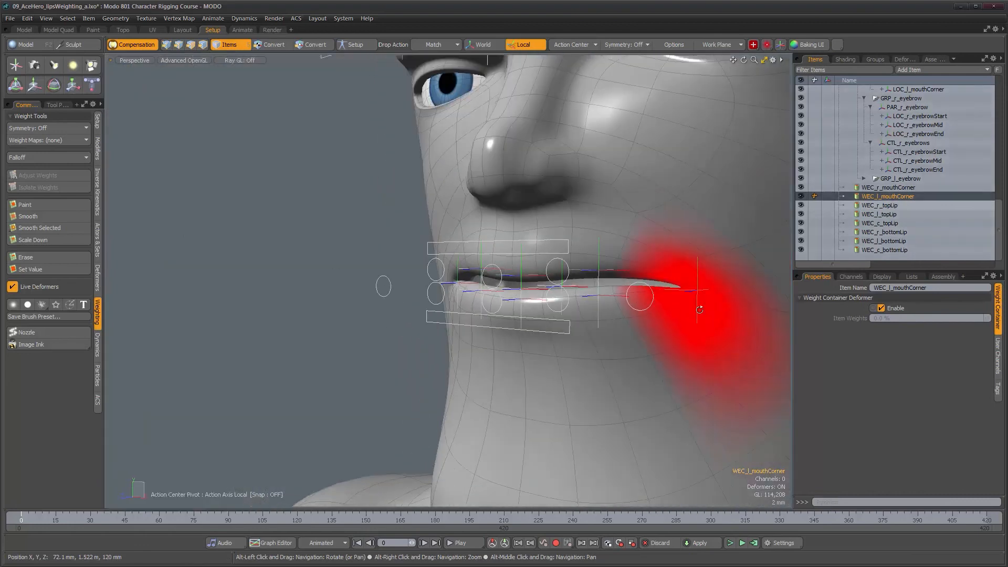
Step: Display the weights of WEC_r_topLip and examine their falloff across the upper lip
click(875, 206)
alt+drag(367, 257, 569, 226)
scroll(493, 248, up, 3)
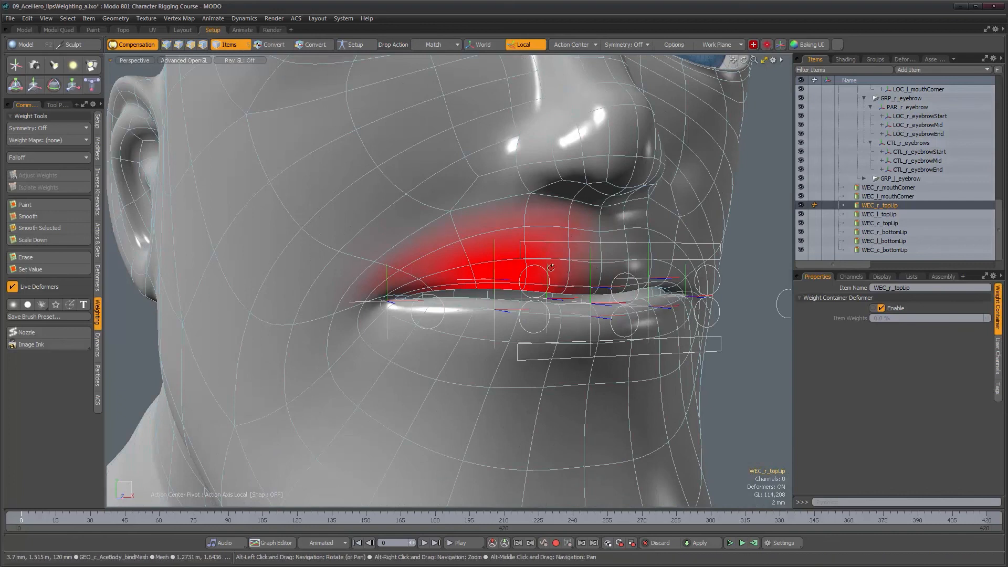
alt+drag(611, 277, 553, 273)
scroll(553, 273, up, 2)
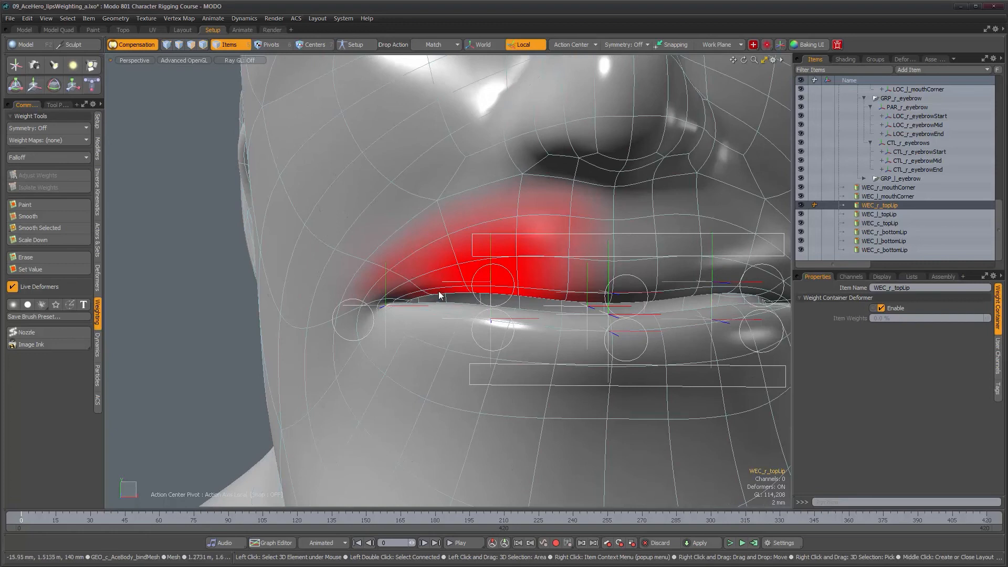
Step: Test the right upper-lip weights by moving CTL_rt_lip up about 2.6 mm, and undo the move
mouse_move(439, 291)
alt+mouse_down()
mouse_move(541, 267)
mouse_move(508, 273)
alt+mouse_up()
click(504, 272)
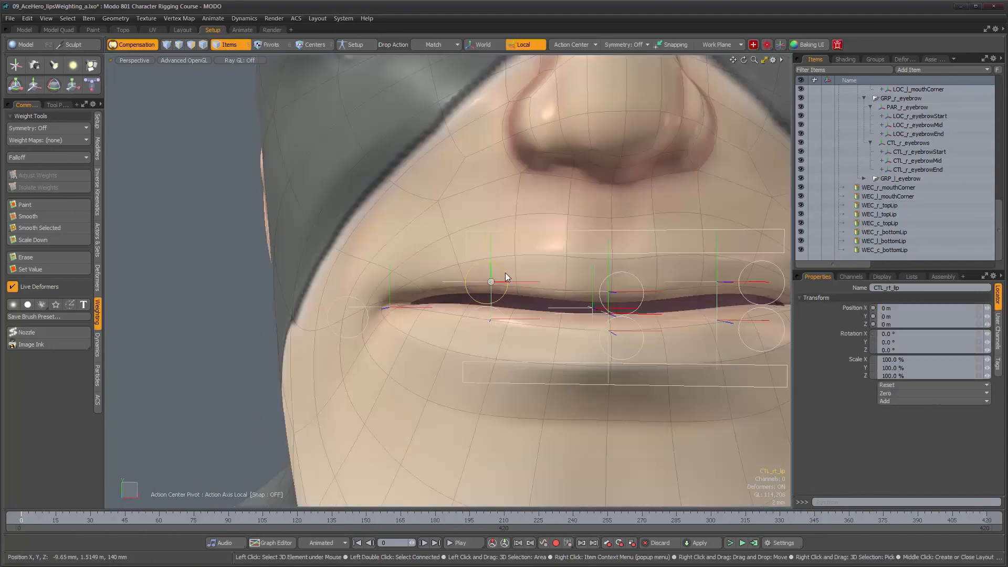
key(w)
drag(531, 241, 531, 217)
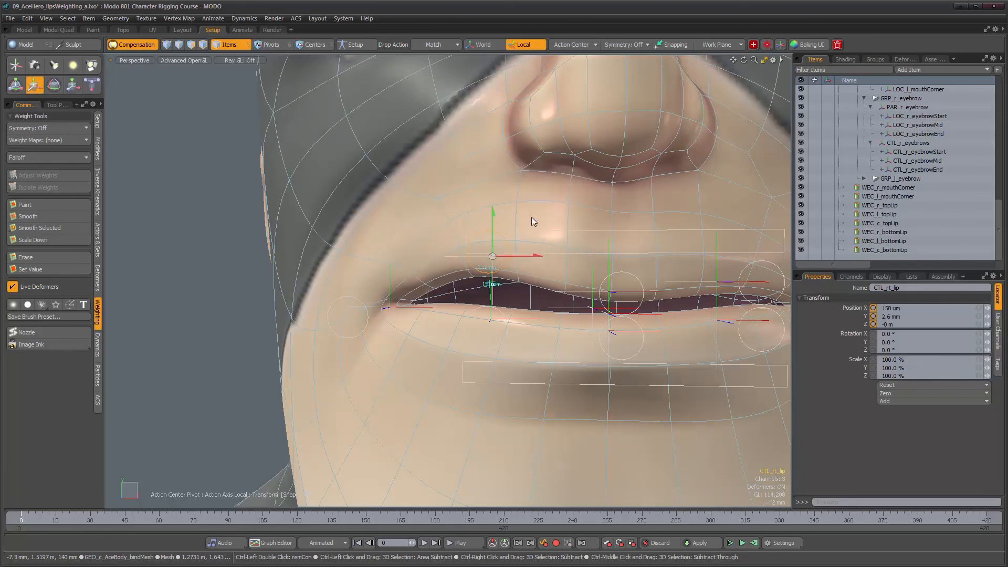
key(ctrl+z)
alt+drag(559, 248, 562, 264)
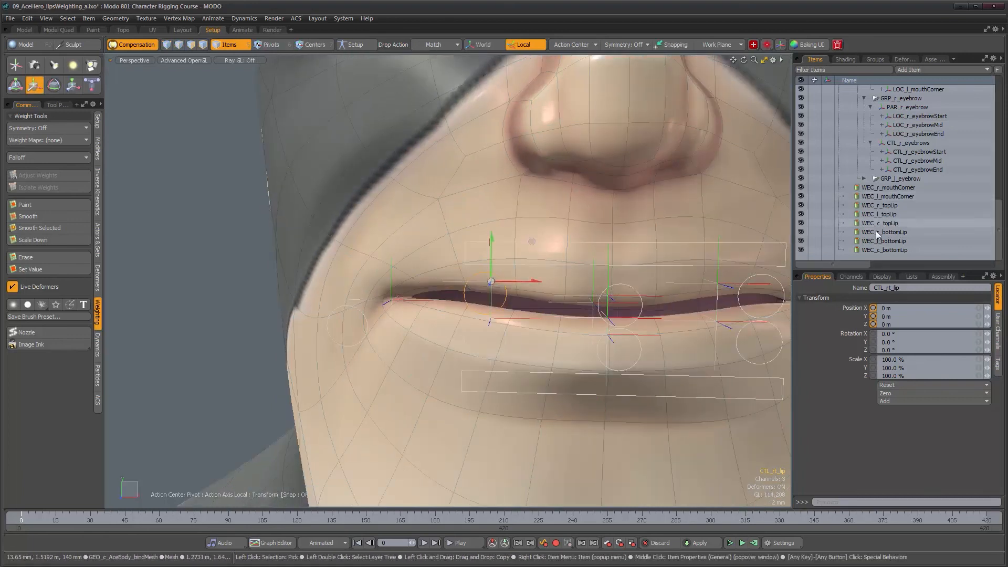
Step: Display the weights of WEC_l_topLip, WEC_r_mouthCorner and WEC_r_topLip in turn and compare the left and right upper-lip falloffs
click(881, 215)
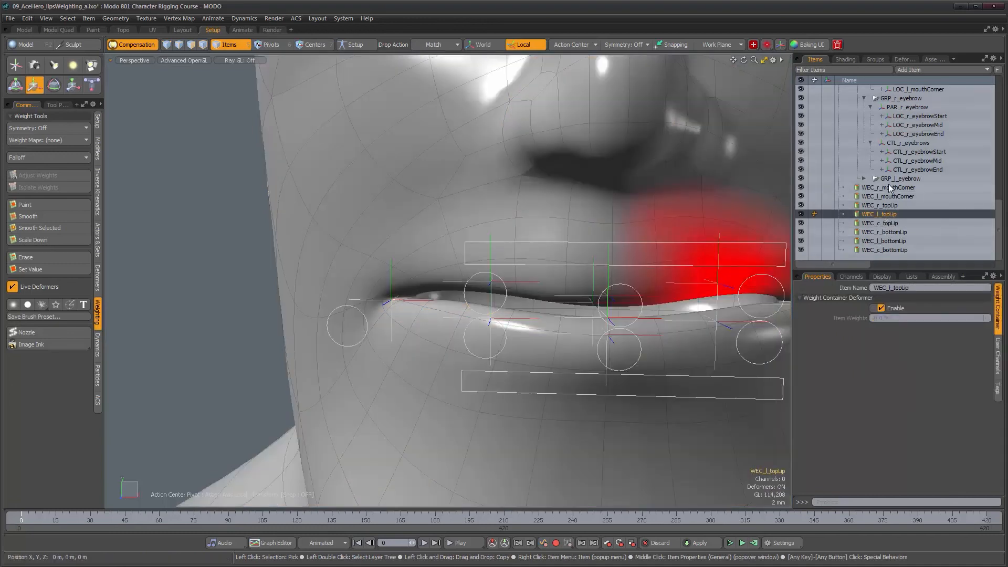
click(888, 187)
click(890, 204)
scroll(592, 247, down, 2)
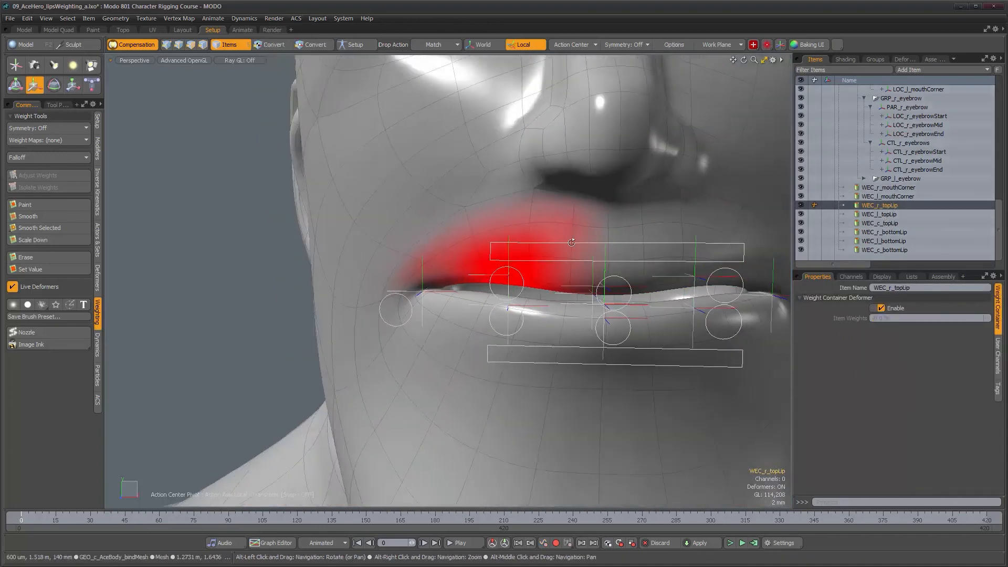
alt+drag(591, 247, 562, 248)
click(881, 214)
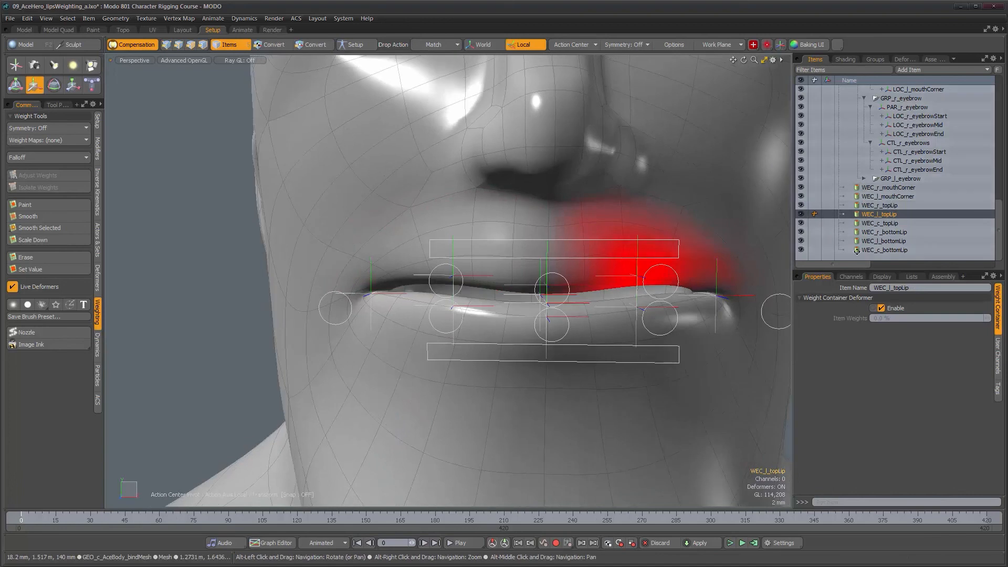
Step: Display the weights of WEC_c_topLip and examine their falloff across the centre of the upper lip
click(885, 224)
alt+drag(559, 231, 535, 234)
alt+right_drag(535, 234, 608, 223)
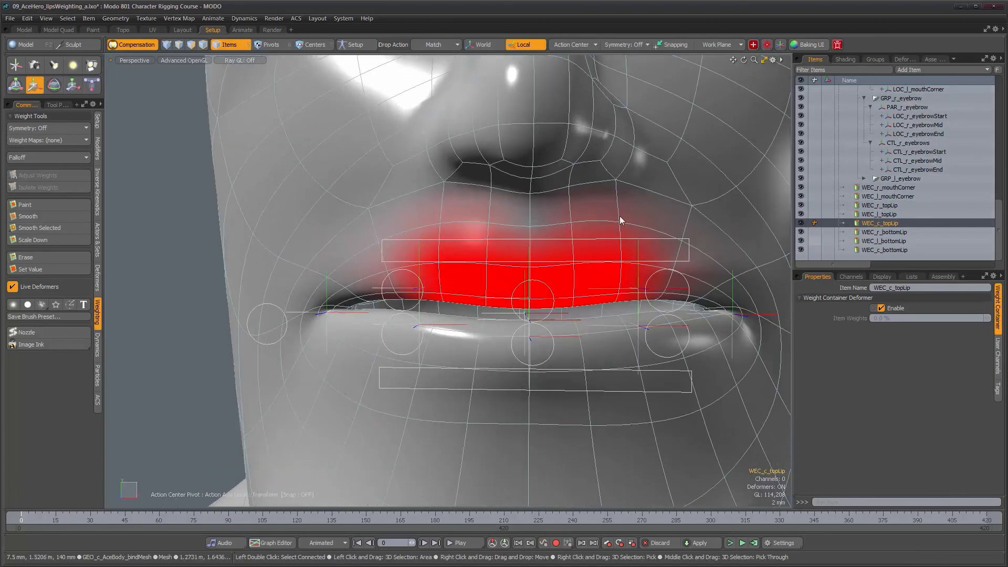
alt+drag(447, 269, 449, 293)
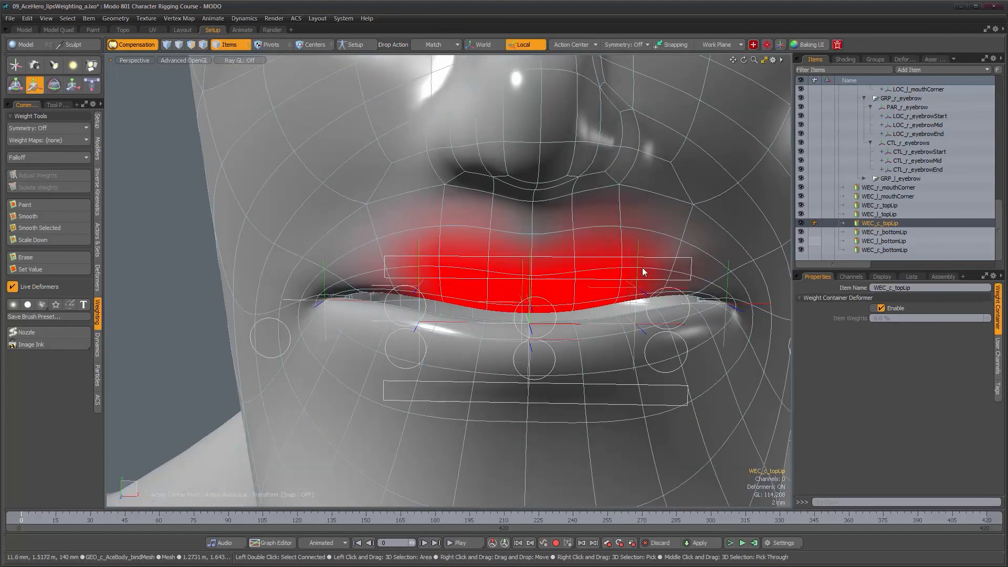
alt+drag(677, 286, 668, 263)
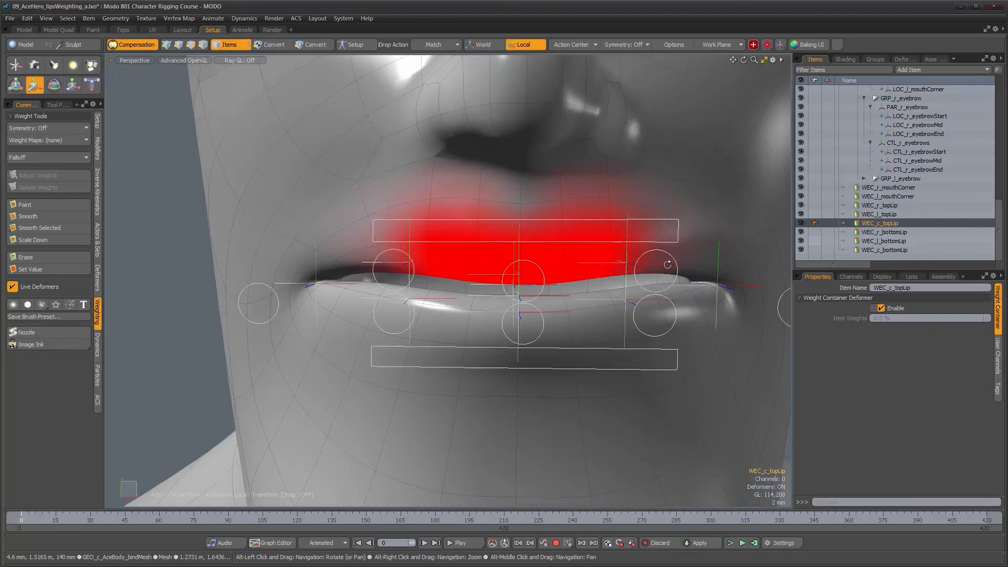
Step: Display the weights of WEC_r_bottomLip, WEC_l_bottomLip and WEC_c_bottomLip in turn and examine the central falloff down the chin
click(881, 231)
click(883, 241)
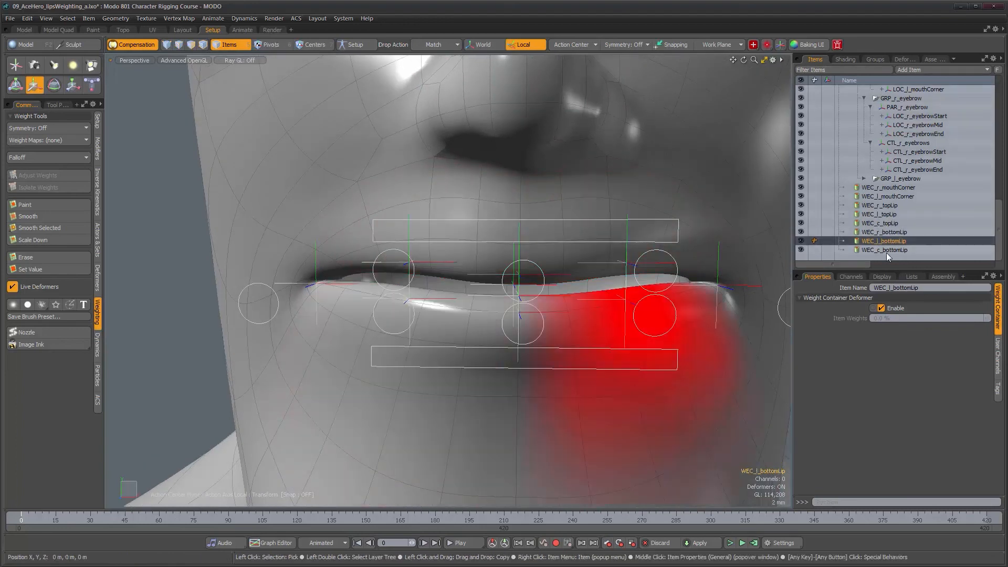
click(884, 250)
scroll(584, 274, down, 3)
alt+drag(526, 391, 511, 261)
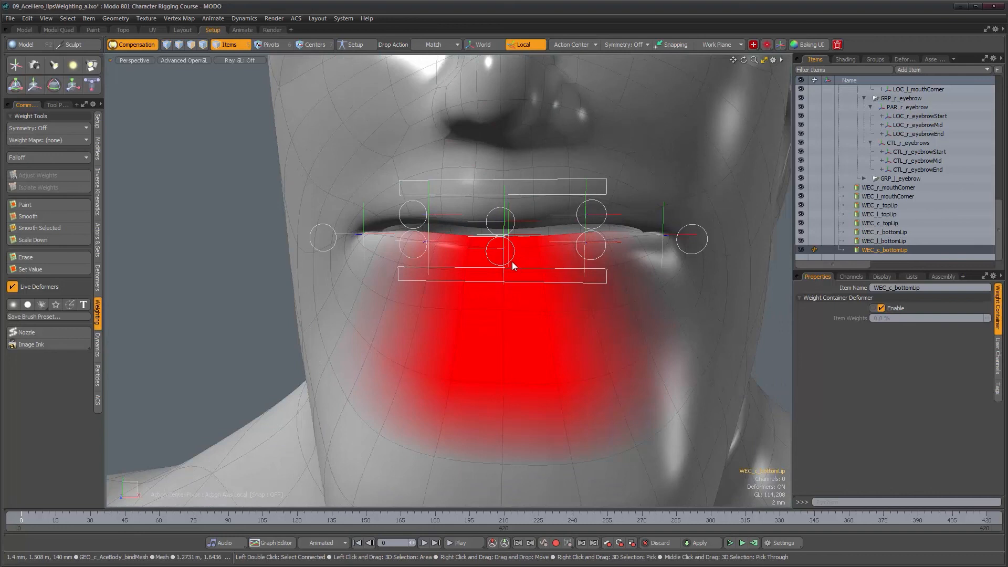
Step: Pull CTL_cb_lip down about 6.1 mm to test how the central lower-lip weights deform the chin
click(512, 262)
key(y)
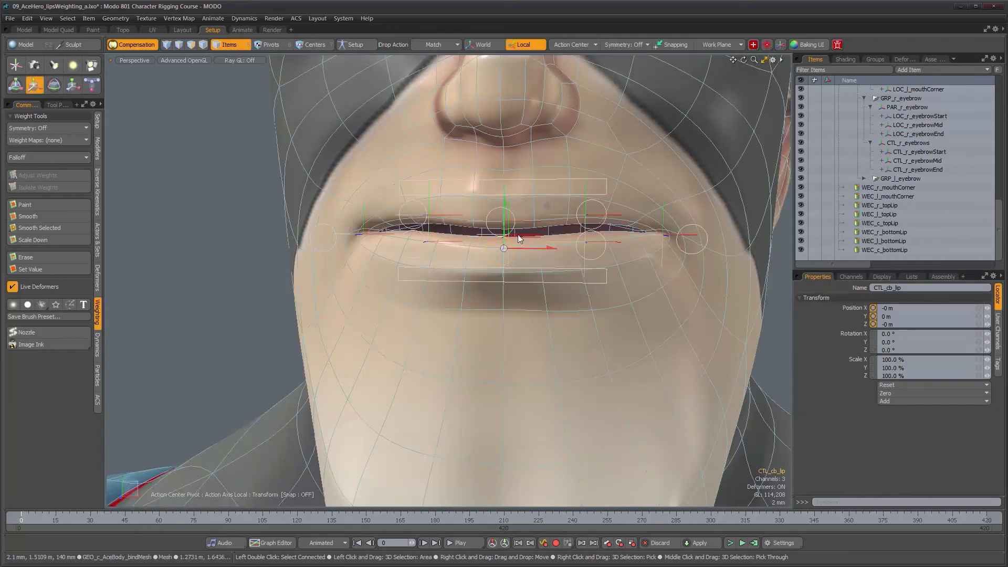
drag(542, 209, 540, 249)
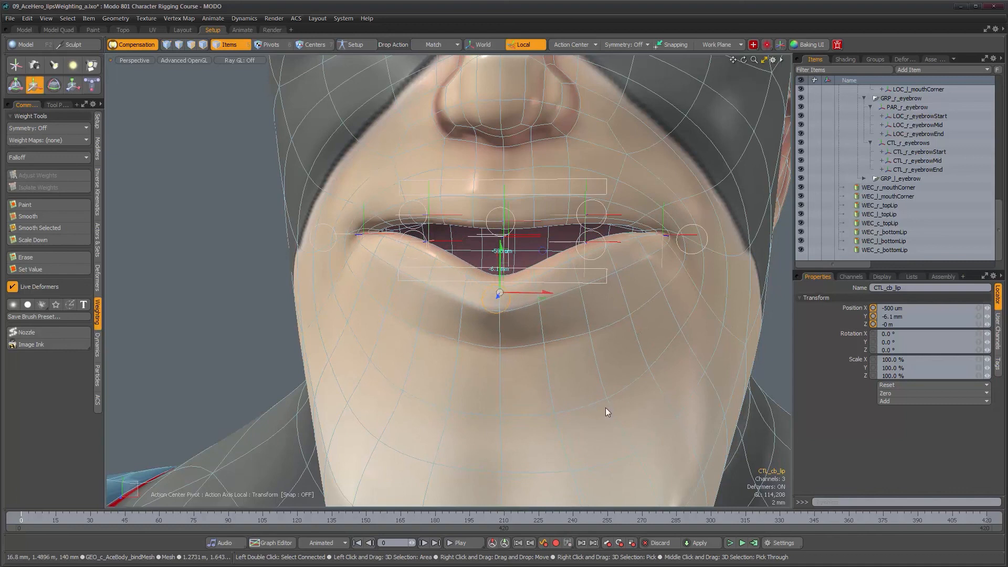
key(q)
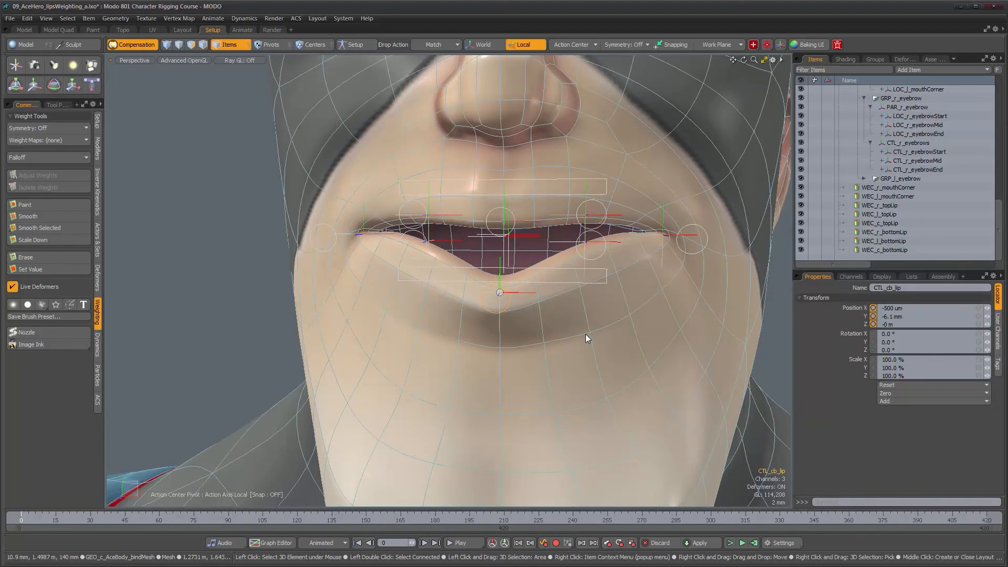
Step: Reduce the WEC_c_bottomLip weights of the three lower central chin vertices to 10%
shift+click(587, 332)
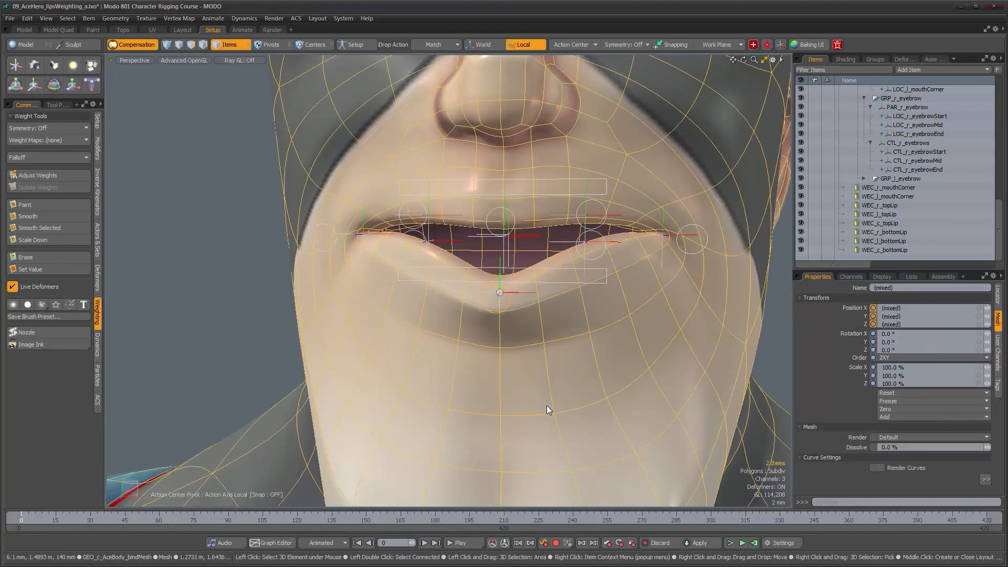
click(893, 250)
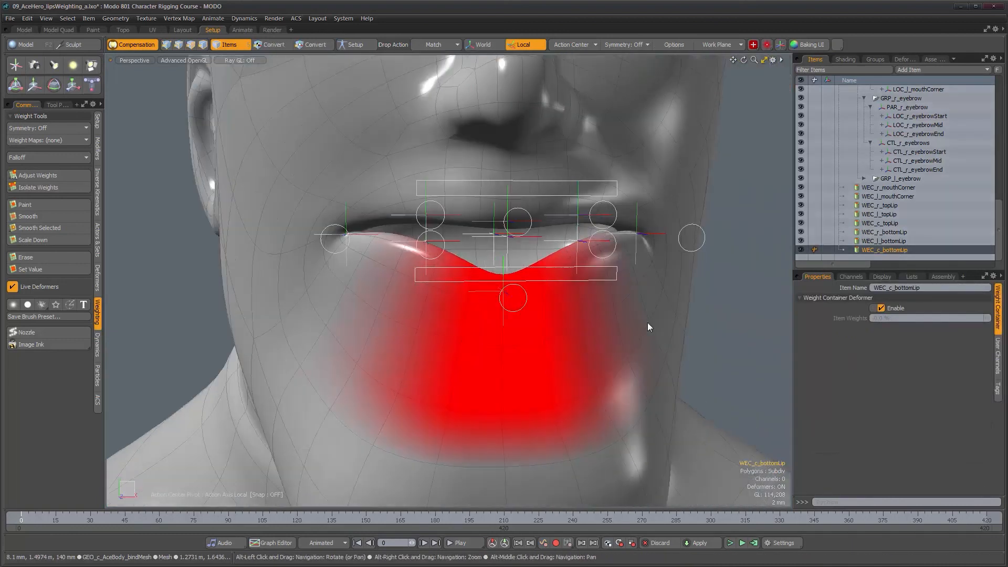
shift+click(651, 316)
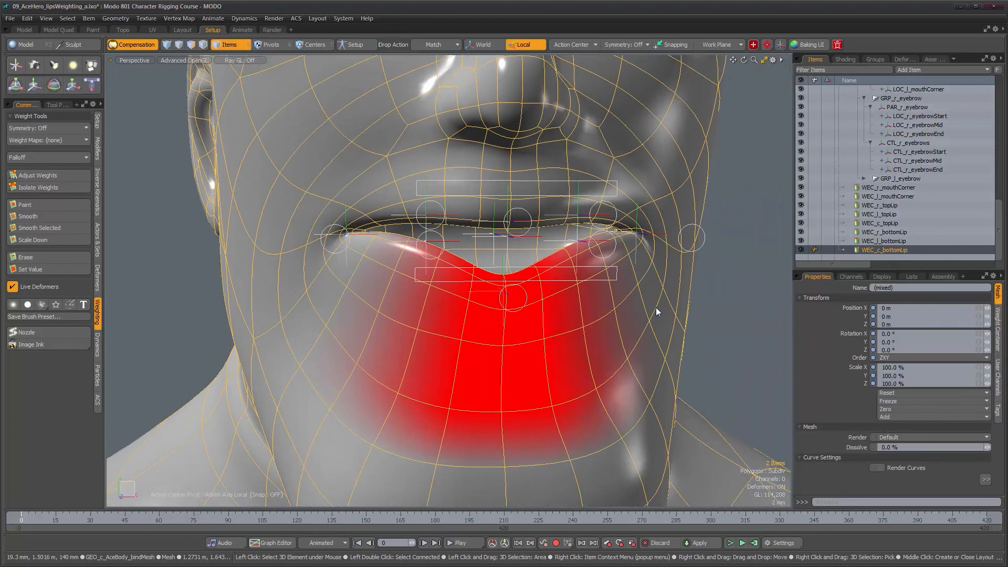
key(1)
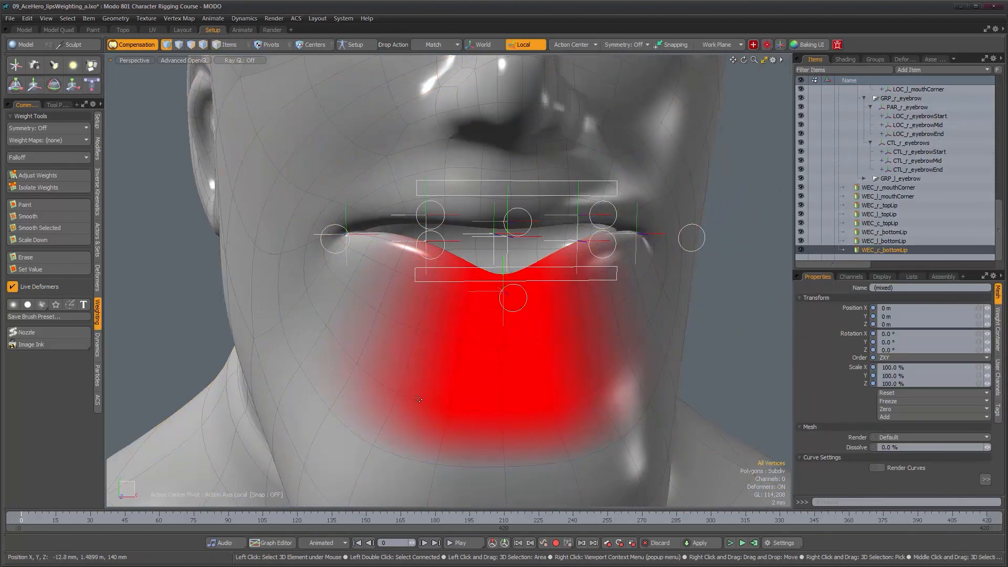
click(449, 408)
shift+click(502, 411)
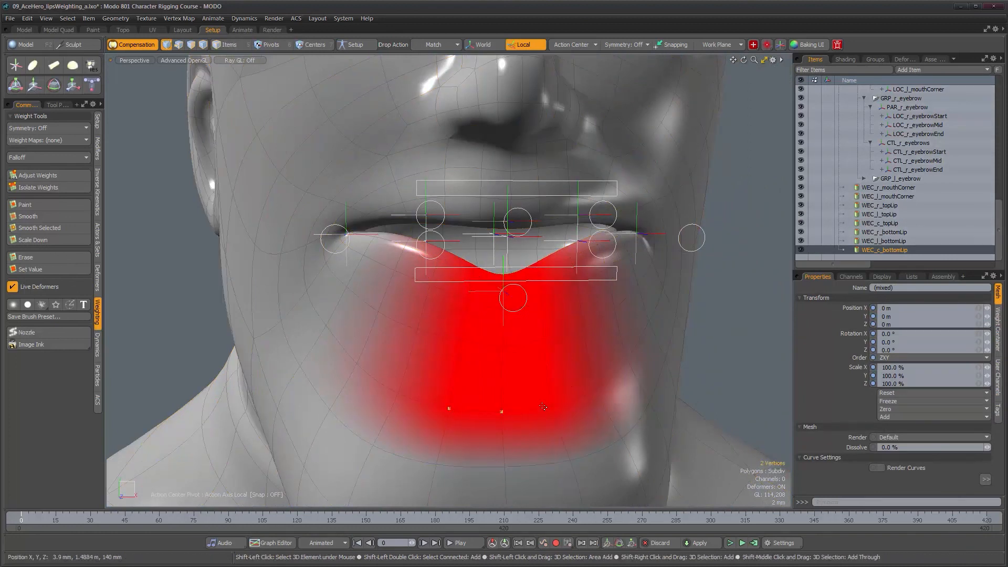
click(67, 175)
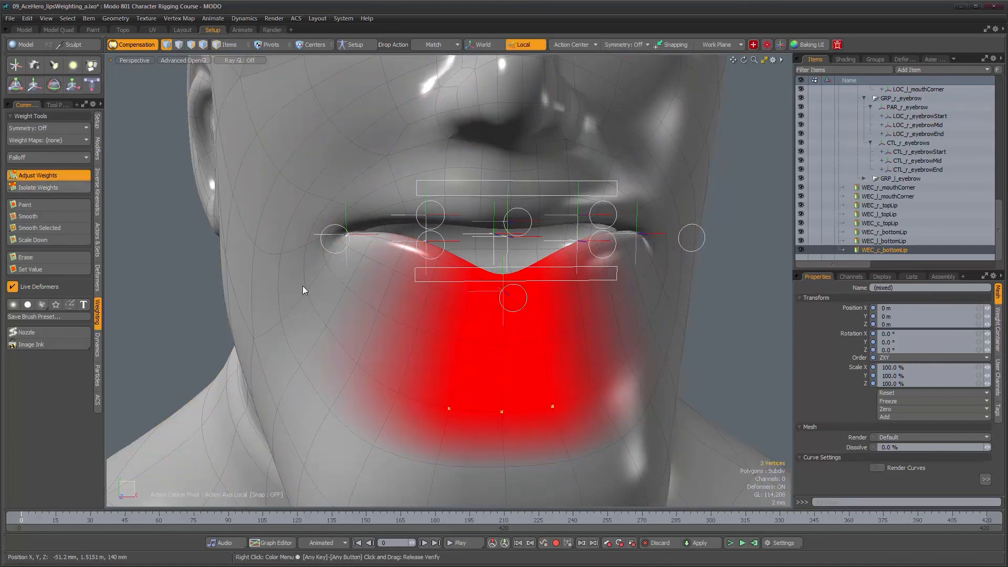
drag(525, 362, 440, 362)
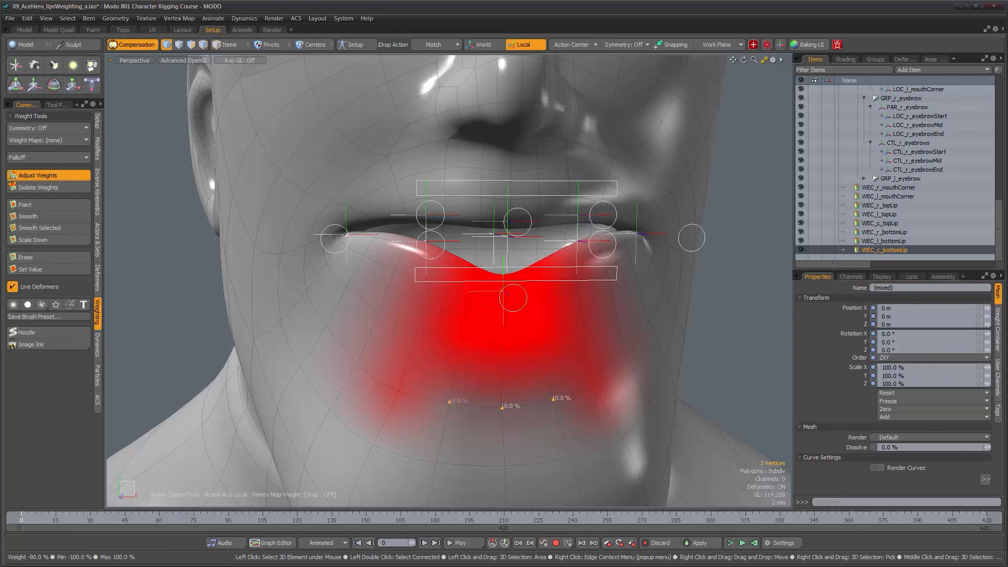
Step: Reduce the WEC_c_bottomLip weights of the three central vertices one row higher, below the lower lip, to about 50%
key(space)
click(460, 338)
shift+click(503, 345)
shift+click(543, 336)
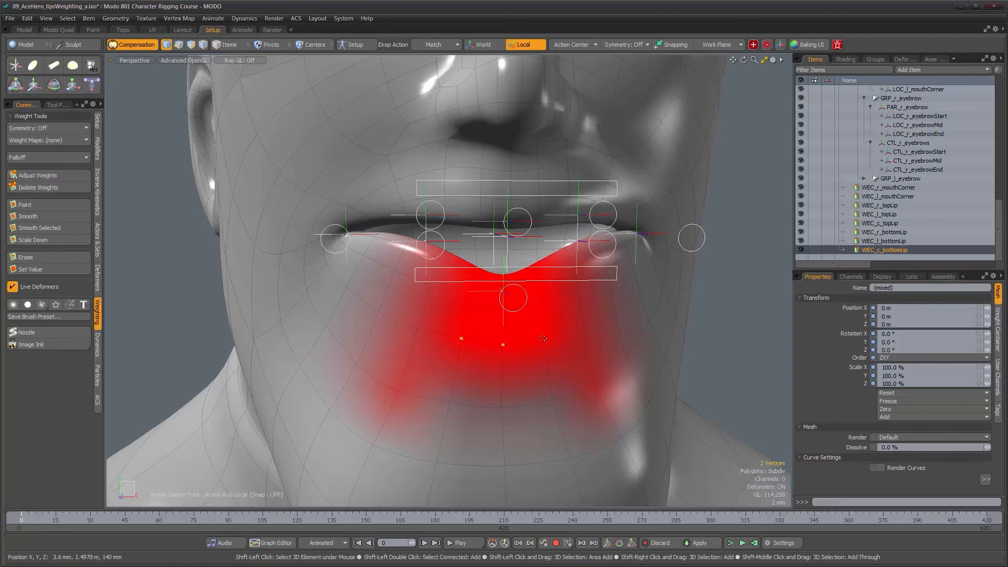
click(39, 175)
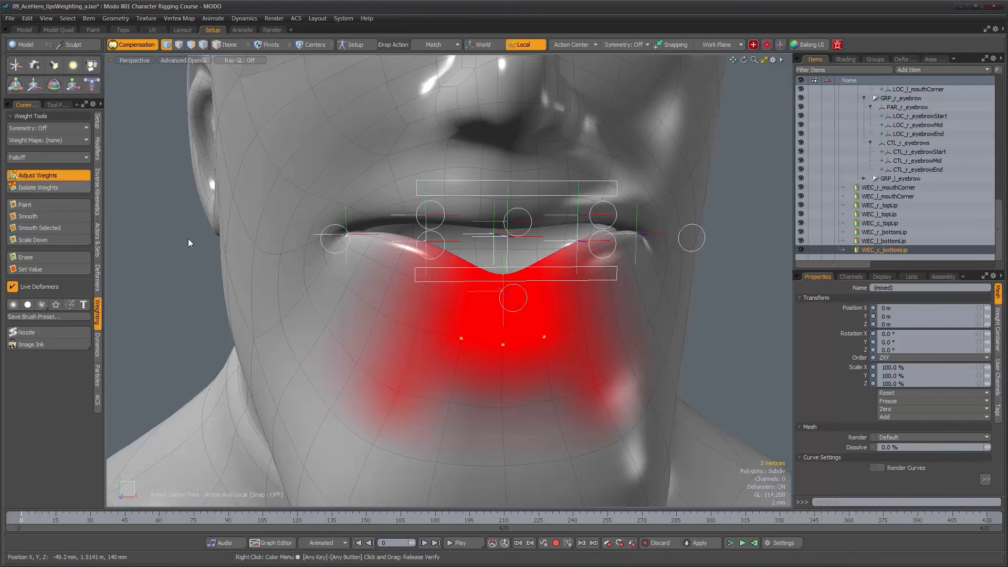
drag(461, 357, 409, 357)
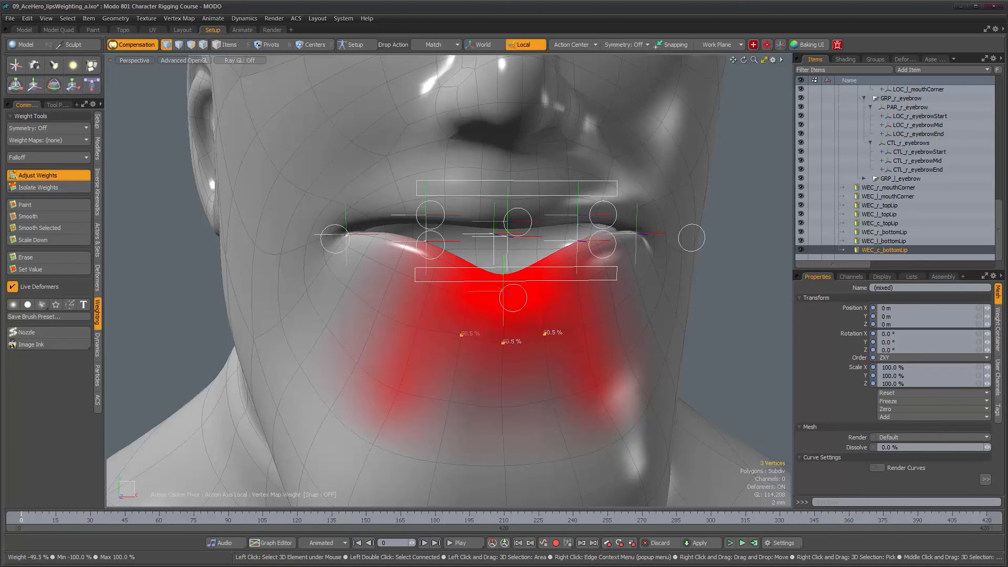
drag(409, 357, 410, 357)
mouse_move(504, 346)
alt+mouse_down()
mouse_move(474, 337)
mouse_move(511, 354)
alt+mouse_up()
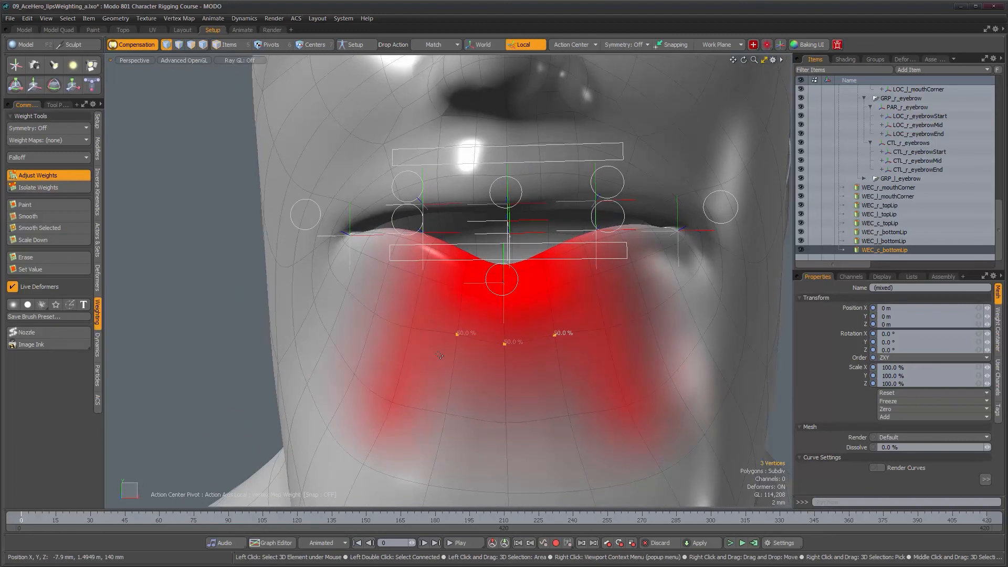
key(q)
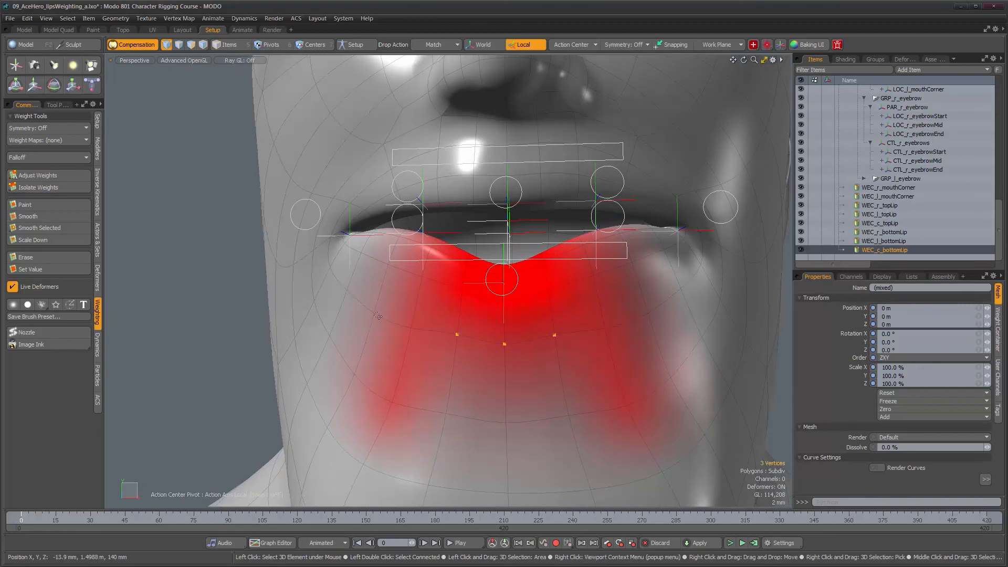
Step: Turn on X symmetry and reduce the weights of the vertex pair flanking the row below the lip to about 22.5%
click(630, 45)
click(630, 53)
click(423, 330)
click(48, 174)
mouse_move(465, 336)
mouse_down()
mouse_move(423, 336)
mouse_move(432, 324)
mouse_move(515, 339)
mouse_up()
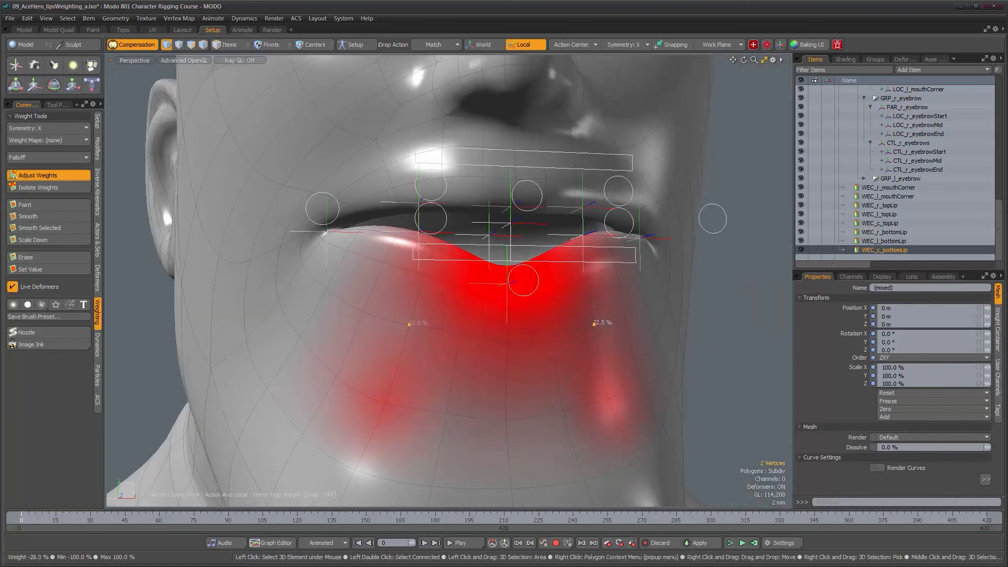
Step: Reduce the WEC_c_bottomLip weights of the next vertex pair outward in the row below the lip
key(space)
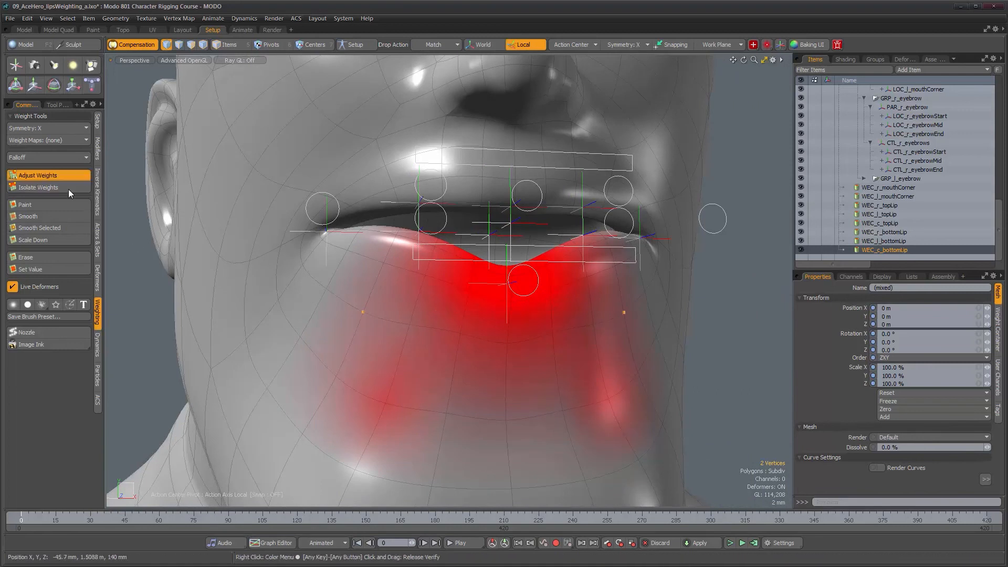
drag(409, 315, 373, 315)
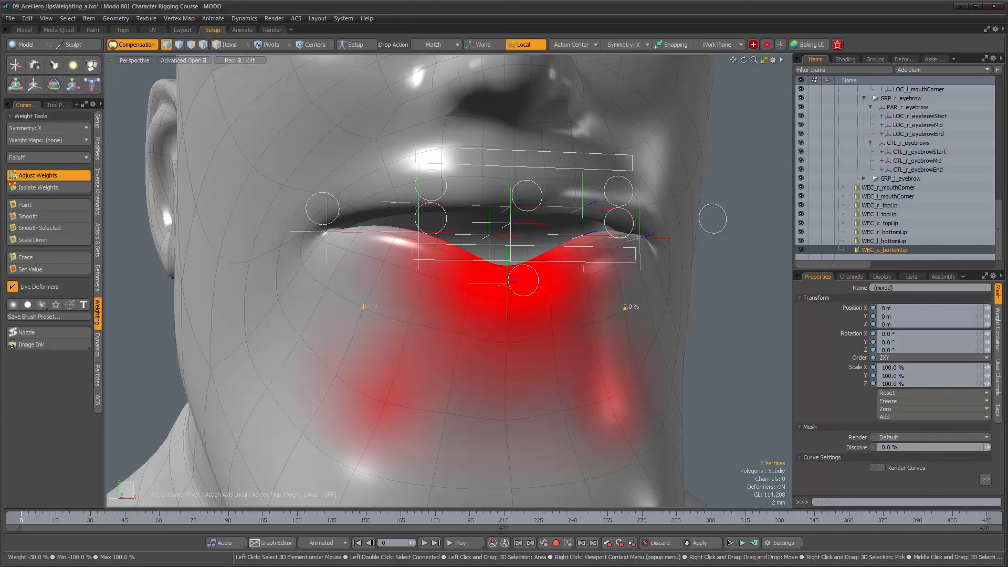
mouse_move(388, 315)
mouse_down()
mouse_move(409, 314)
mouse_move(399, 315)
mouse_up()
key(space)
Step: Set the flanking vertex pair in the lower chin row to 10% weight and the pair outside it to about 1.5%
click(385, 404)
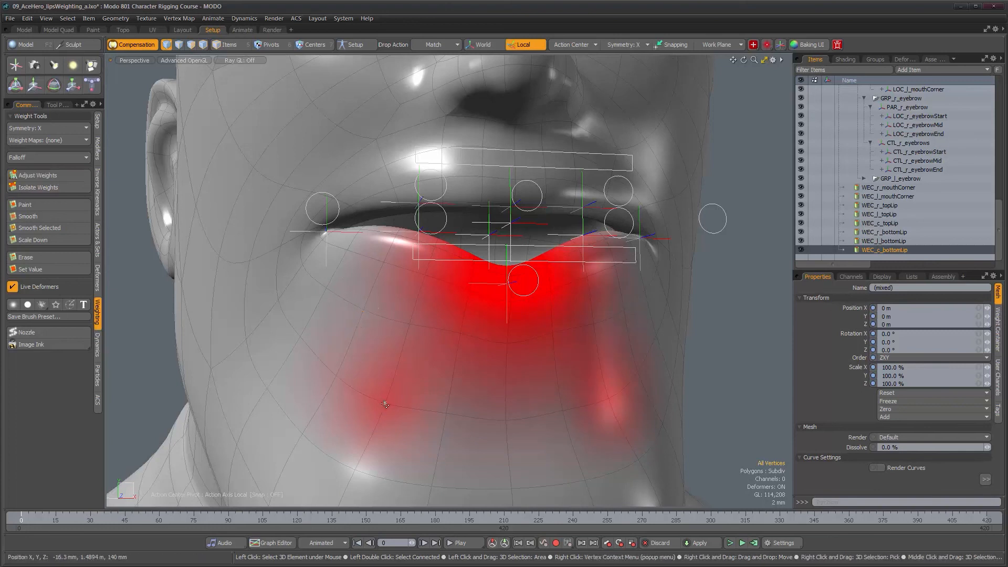
click(44, 176)
drag(466, 318, 425, 318)
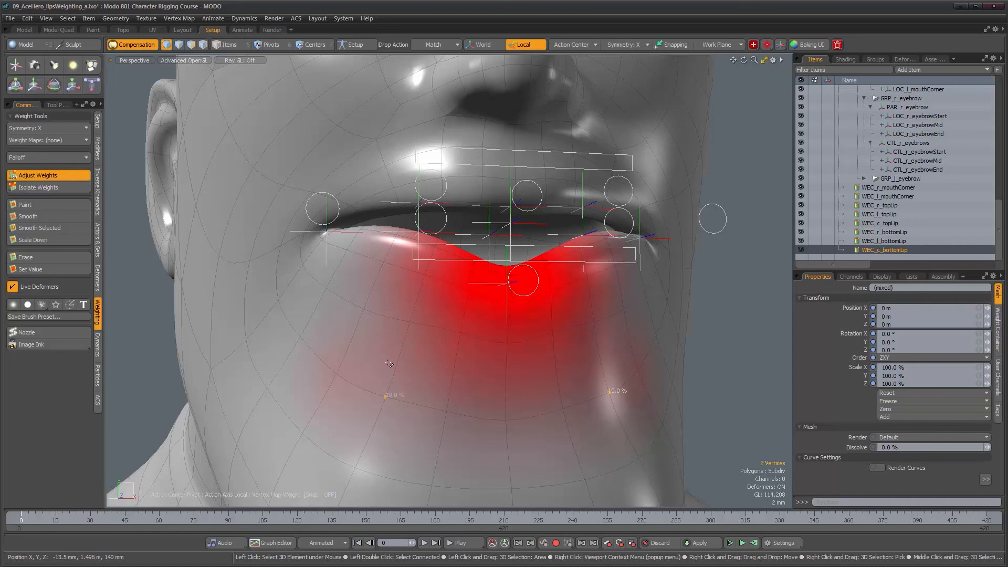
key(space)
click(336, 374)
click(64, 176)
mouse_move(467, 318)
mouse_down()
mouse_move(436, 319)
mouse_move(471, 318)
mouse_up()
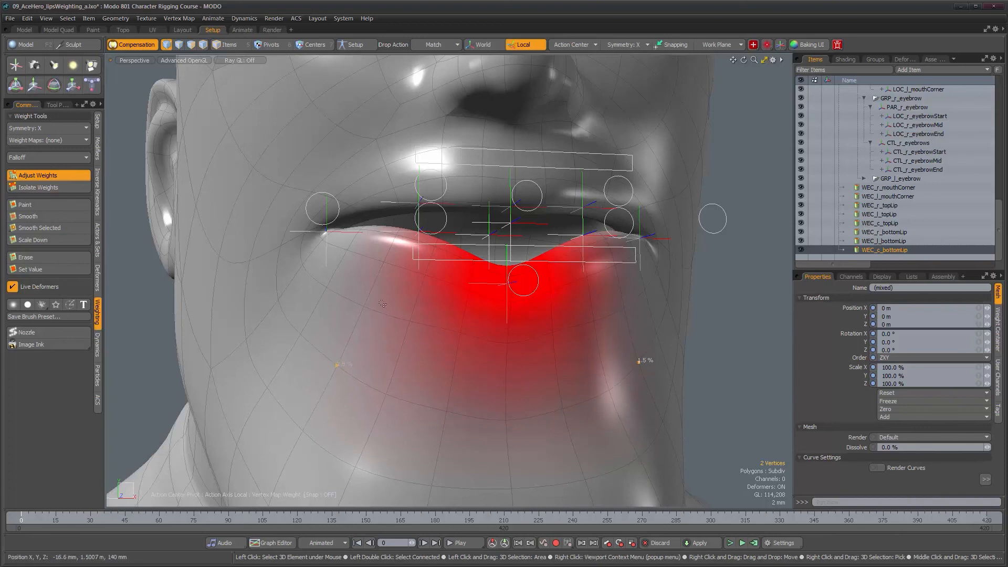
key(space)
Step: Test the softened lower-lip weights by moving CTL_cb_lip to about -1.7 mm in X and -3.7 mm in Y, and reset its position
alt+drag(402, 343, 488, 350)
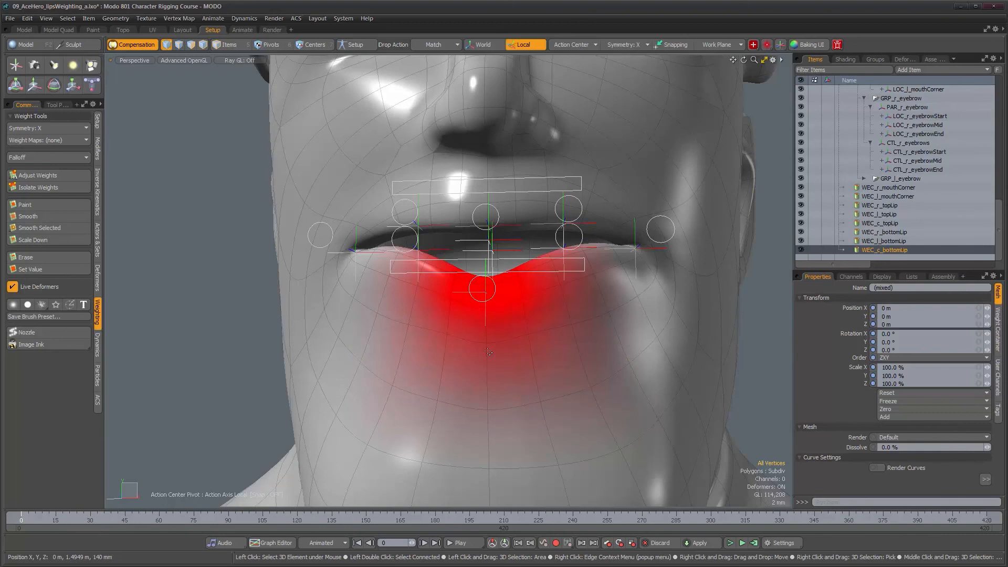
alt+right_drag(488, 351, 489, 355)
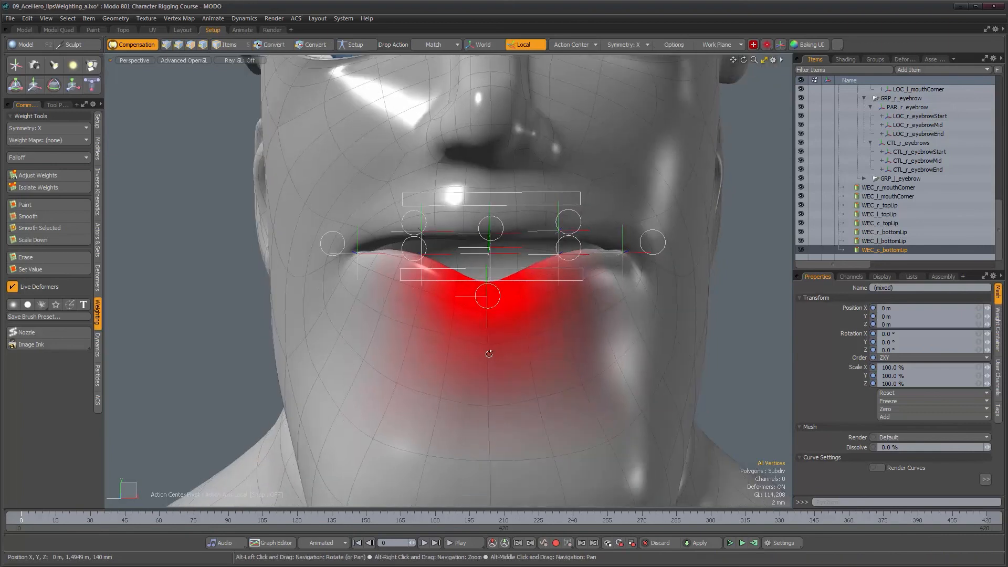
key(5)
click(496, 303)
key(w)
mouse_move(528, 256)
mouse_down()
mouse_move(537, 241)
mouse_move(522, 229)
mouse_move(520, 240)
mouse_up()
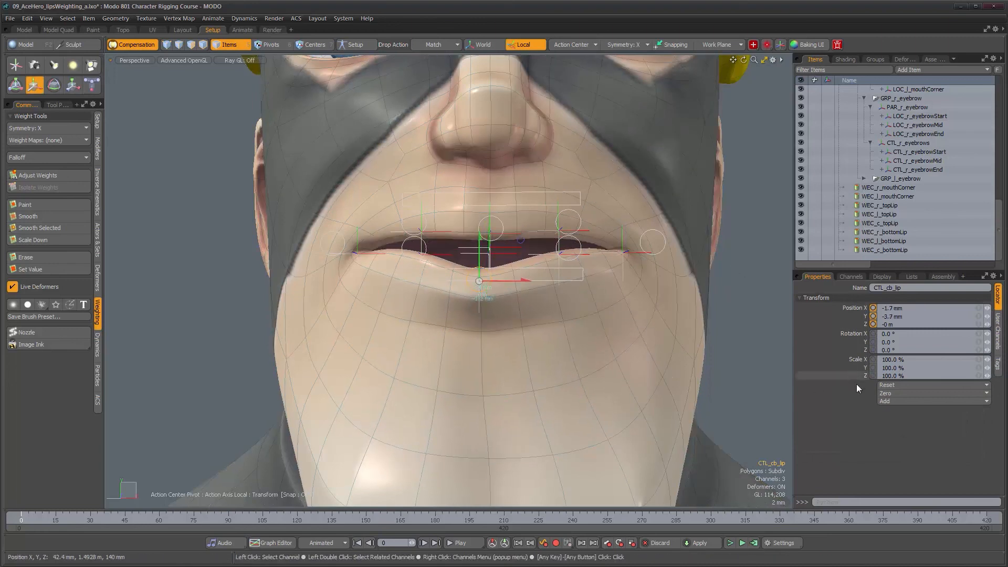
click(885, 385)
Step: Examine the whole face from the front and at an angle with the central lower-lip control at rest
scroll(468, 269, down, 5)
alt+shift+drag(469, 269, 444, 318)
key(q)
ctrl+alt+drag(464, 355, 487, 360)
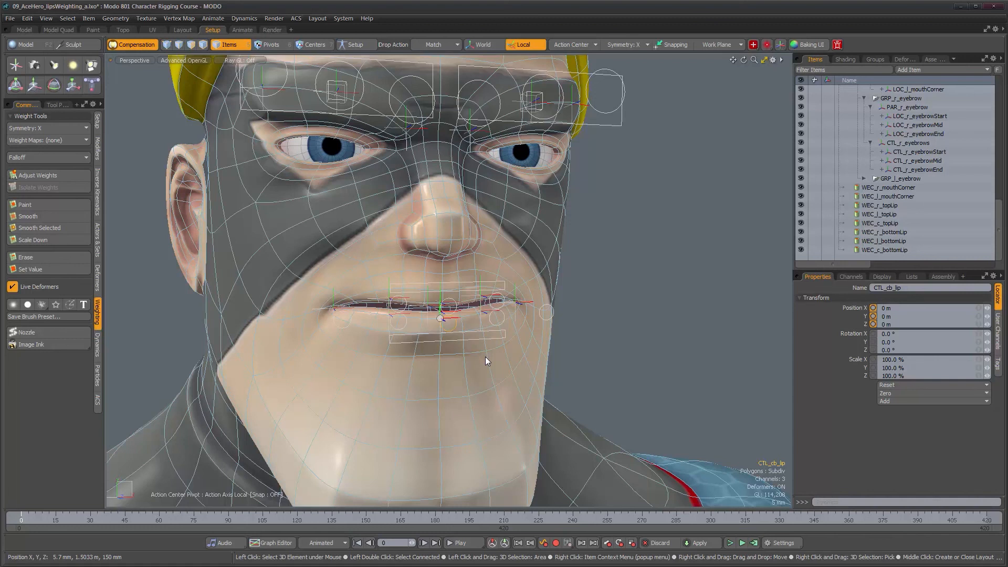
alt+drag(485, 357, 541, 360)
alt+drag(441, 299, 412, 300)
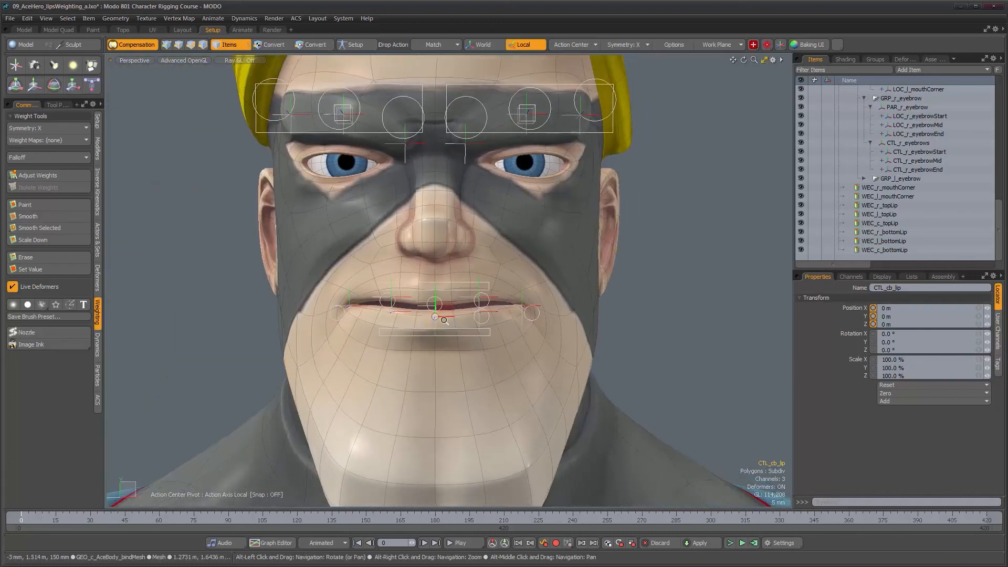
scroll(444, 322, down, 3)
alt+middle_drag(439, 326, 435, 351)
mouse_move(435, 352)
alt+mouse_down()
mouse_move(539, 351)
mouse_move(444, 350)
alt+mouse_up()
scroll(443, 351, up, 1)
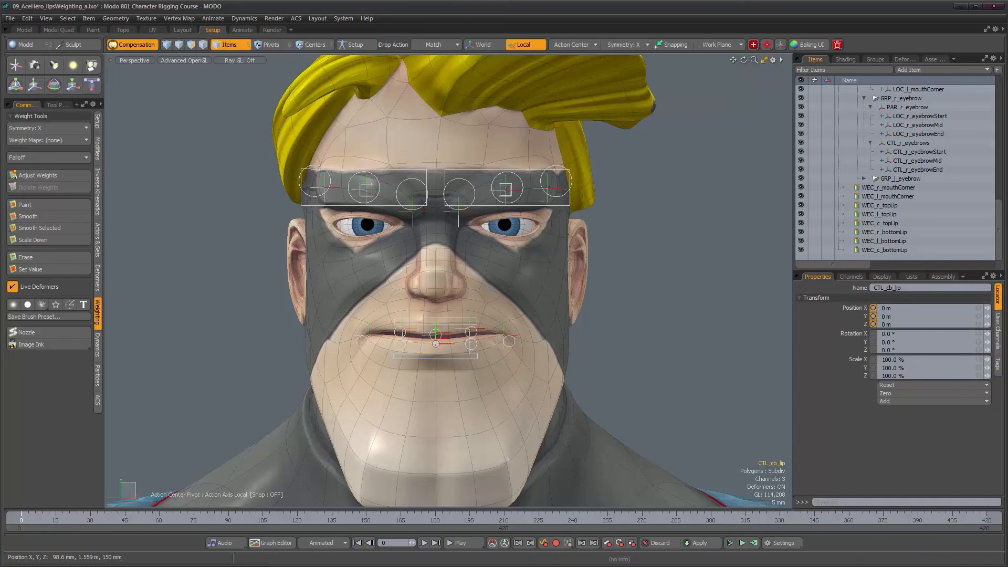
Step: Parent all mouth-corner and lip weight containers, from WEC_r_mouthCorner through WEC_c_bottomLip, under GRP_weightContainers, leaving that group collapsed
click(887, 187)
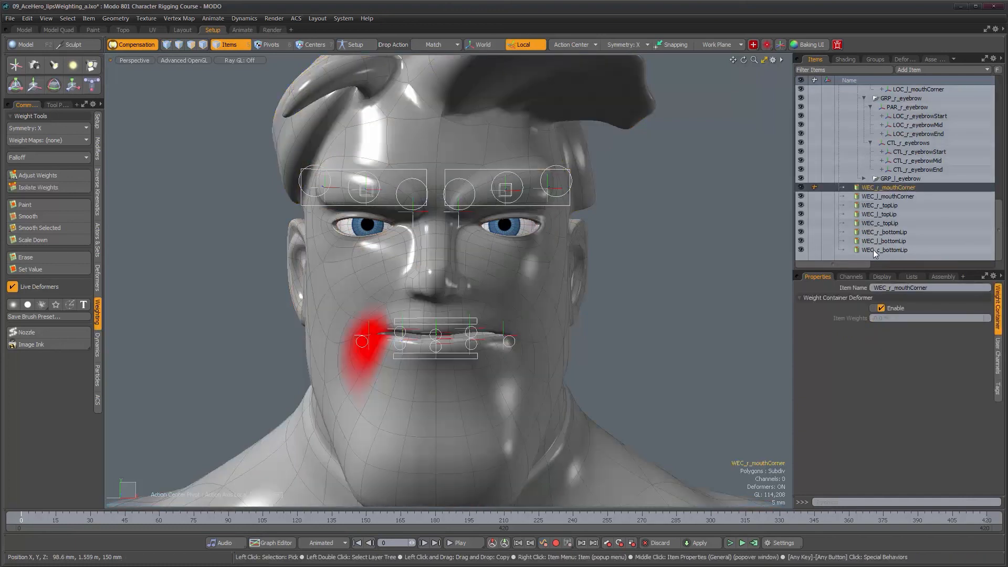
shift+click(874, 251)
scroll(965, 220, up, 2)
scroll(965, 219, down, 1)
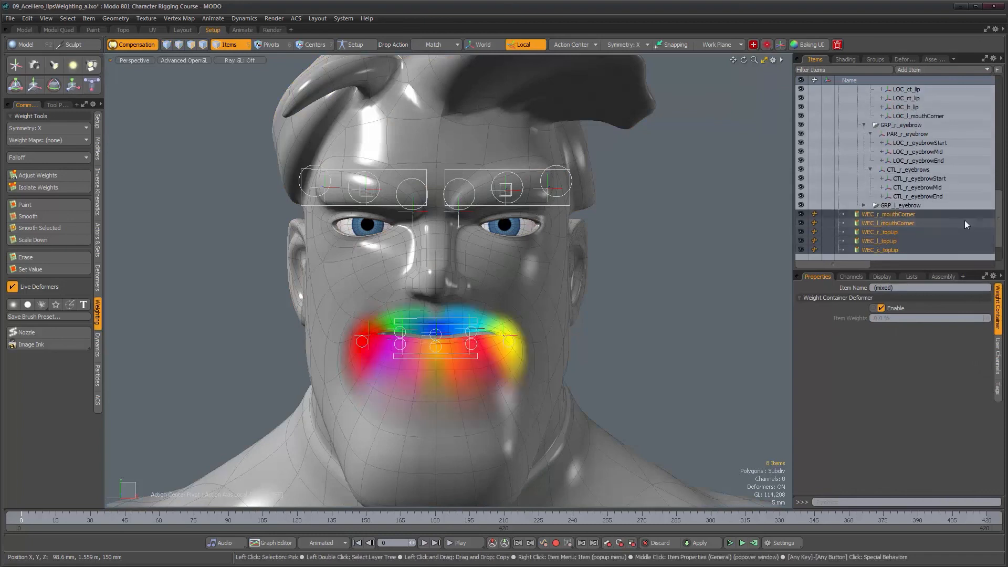
drag(881, 217, 887, 165)
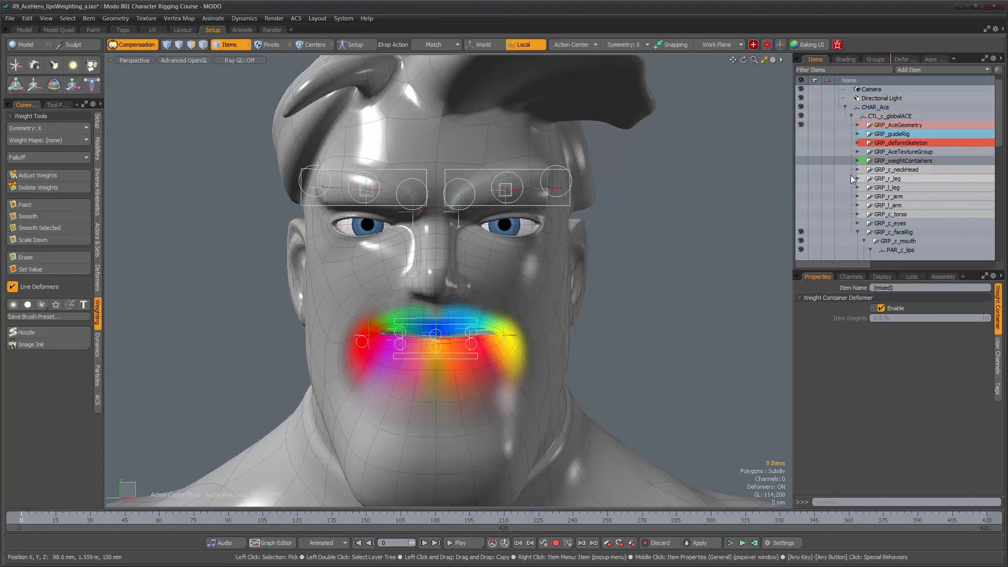
click(855, 161)
scroll(902, 171, down, 2)
scroll(903, 173, up, 2)
click(857, 89)
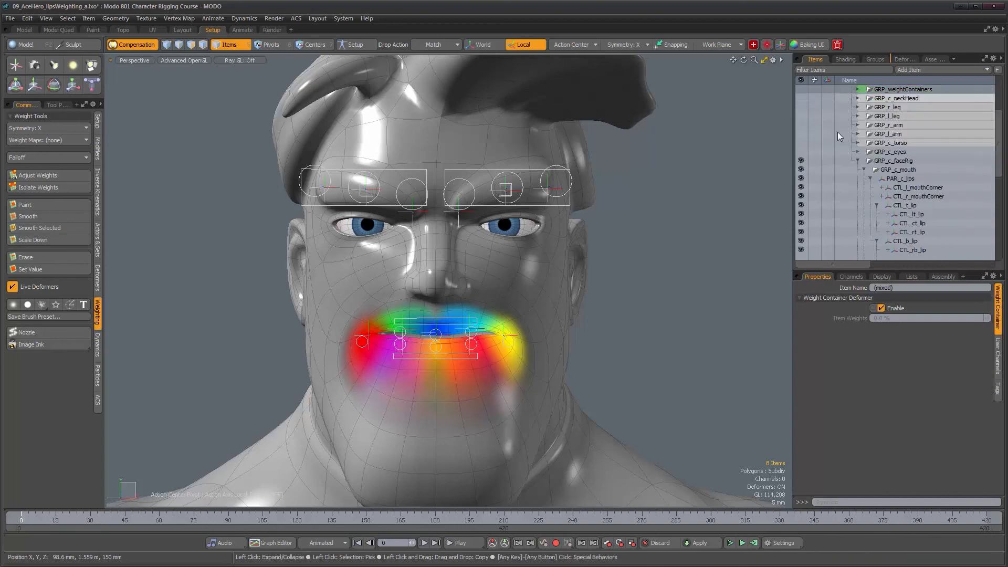
Step: Clear the item selection and examine the textured head from a distance and the face up close
click(681, 186)
mouse_move(681, 184)
alt+mouse_down()
mouse_move(545, 267)
mouse_move(688, 275)
alt+mouse_up()
alt+right_drag(688, 275, 569, 274)
alt+drag(569, 274, 479, 264)
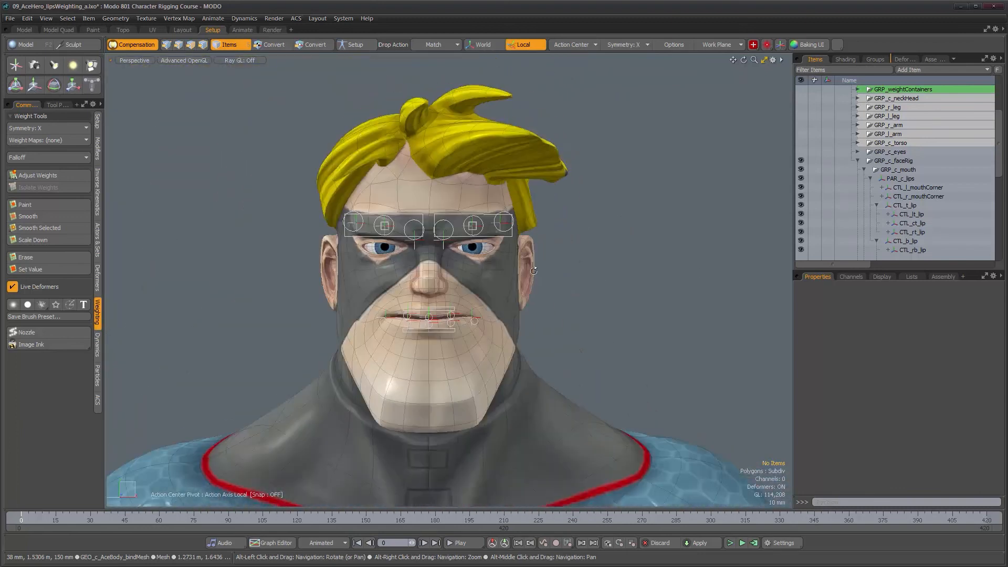
alt+right_drag(478, 265, 491, 262)
alt+drag(491, 261, 570, 298)
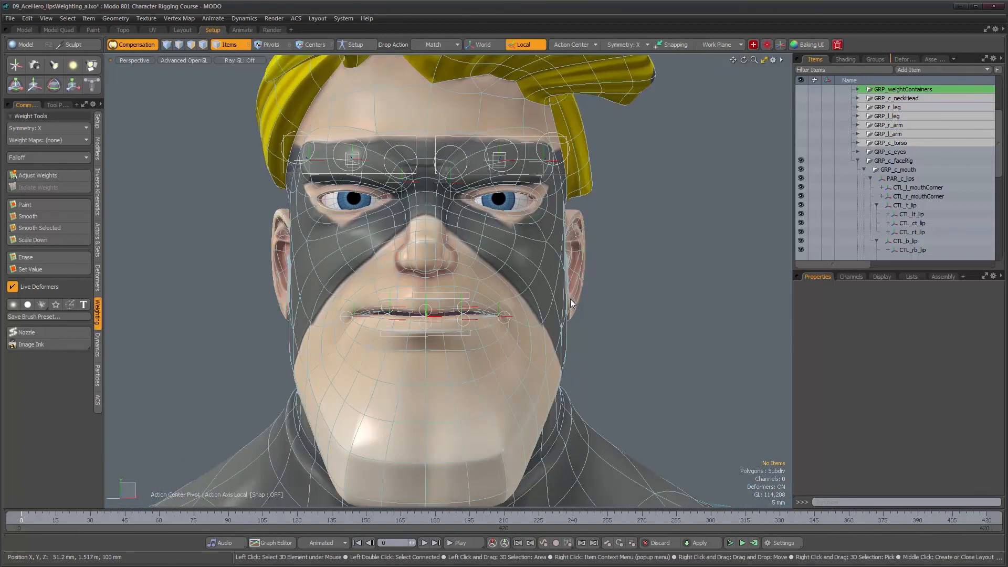
scroll(576, 304, down, 5)
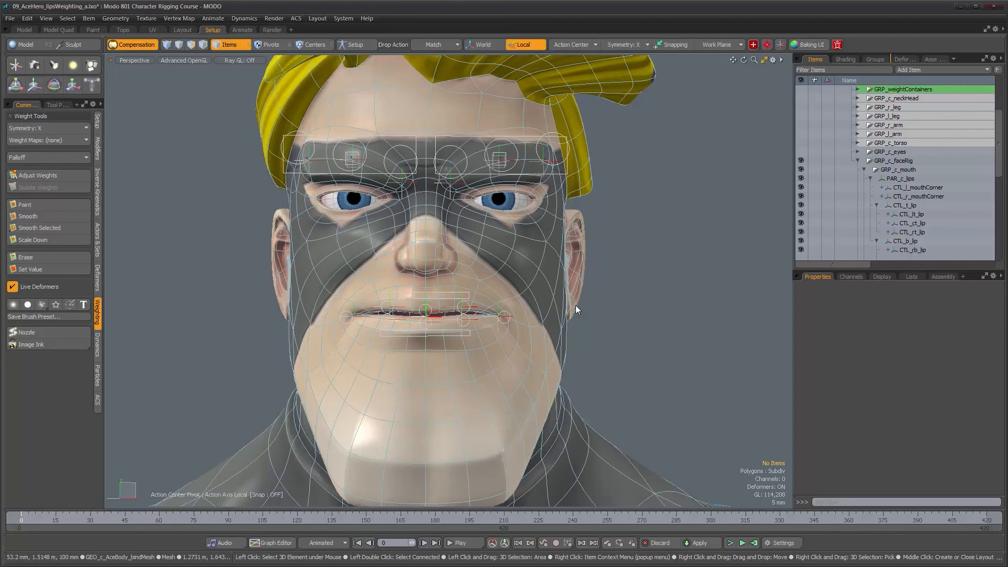